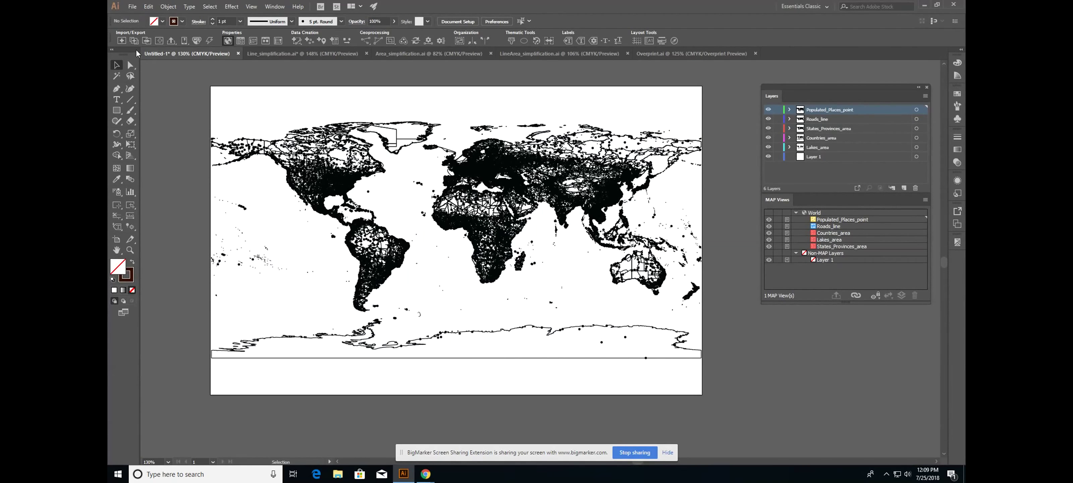
Start a map data import and show the advanced import options
left_click(121, 40)
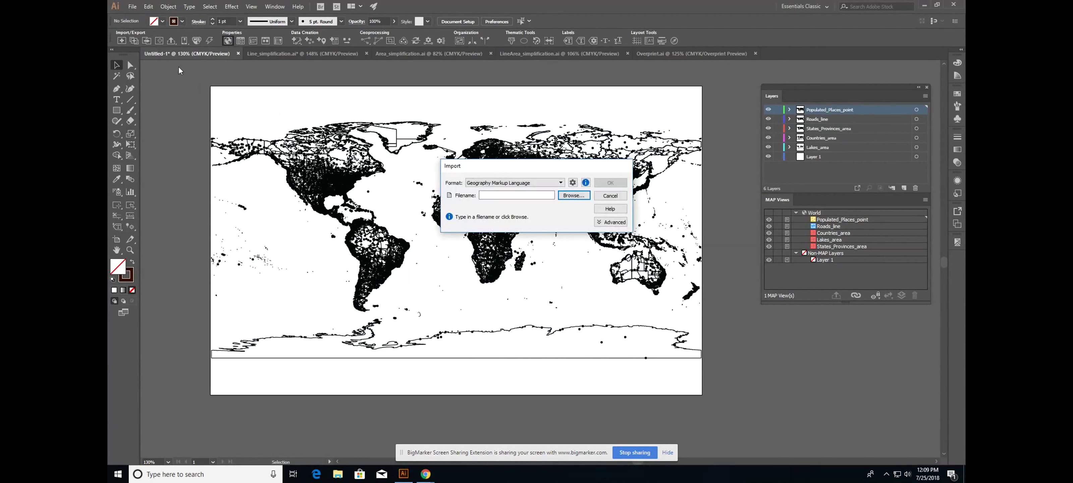
left_click_drag(479, 169, 468, 163)
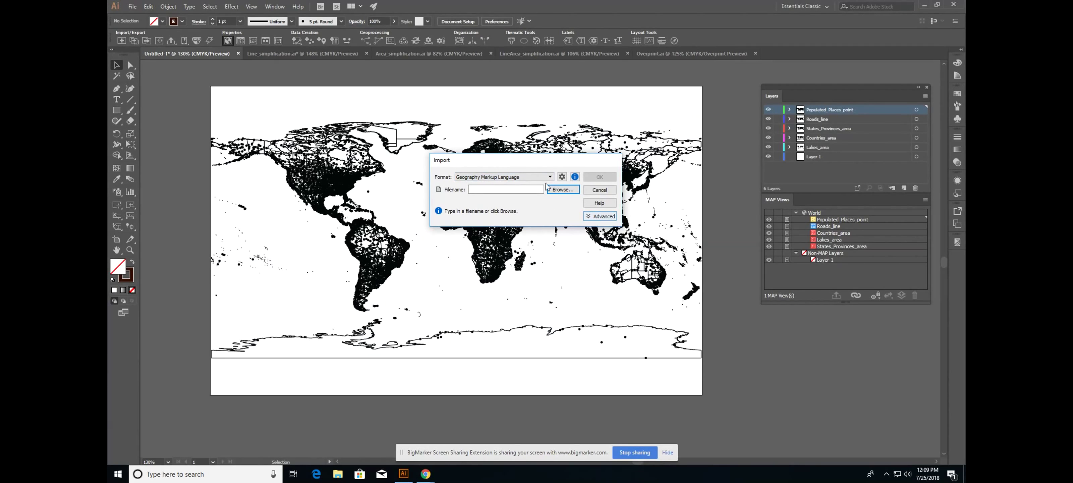
left_click(602, 216)
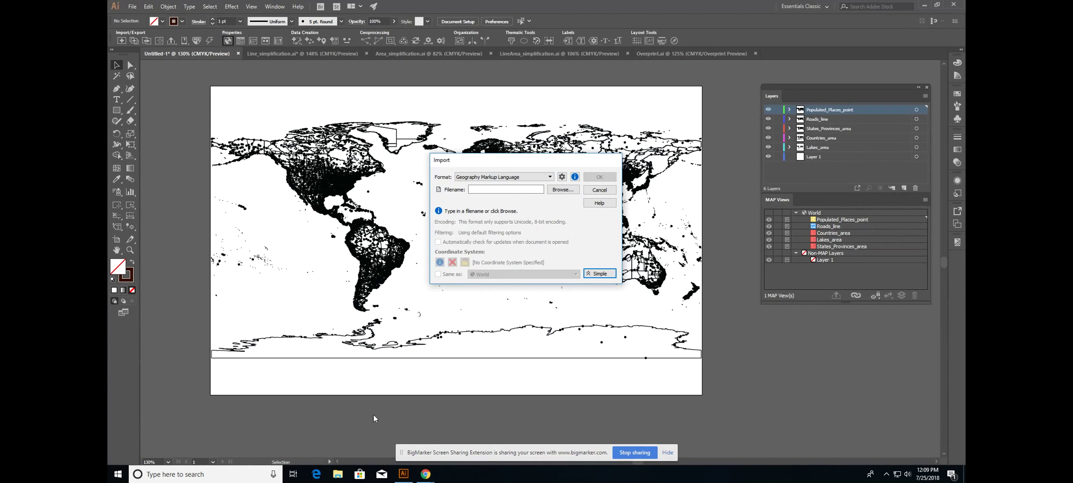
Switch to the webinar page in Chrome, check its chat and Q&A messages, and return to Illustrator
mouse_move(424, 476)
left_click(401, 439)
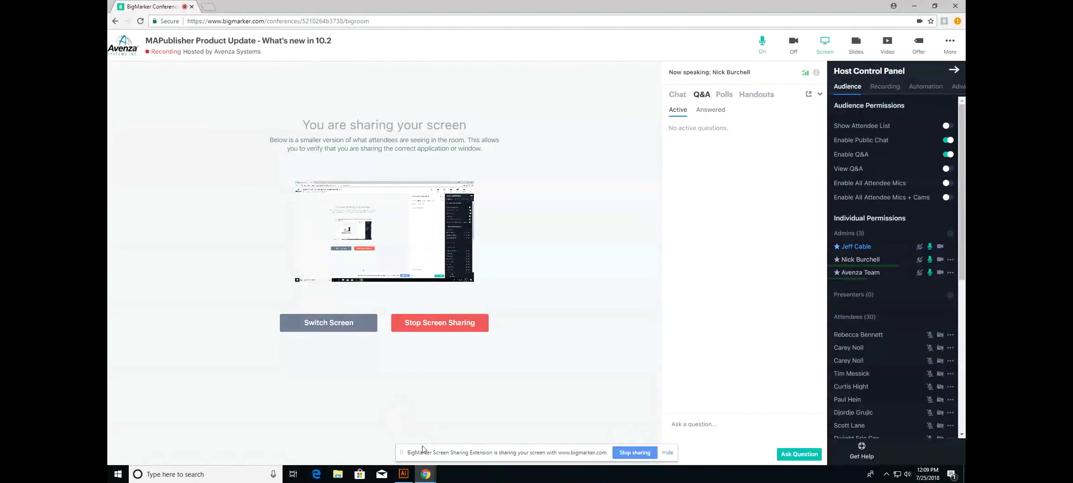
left_click(913, 8)
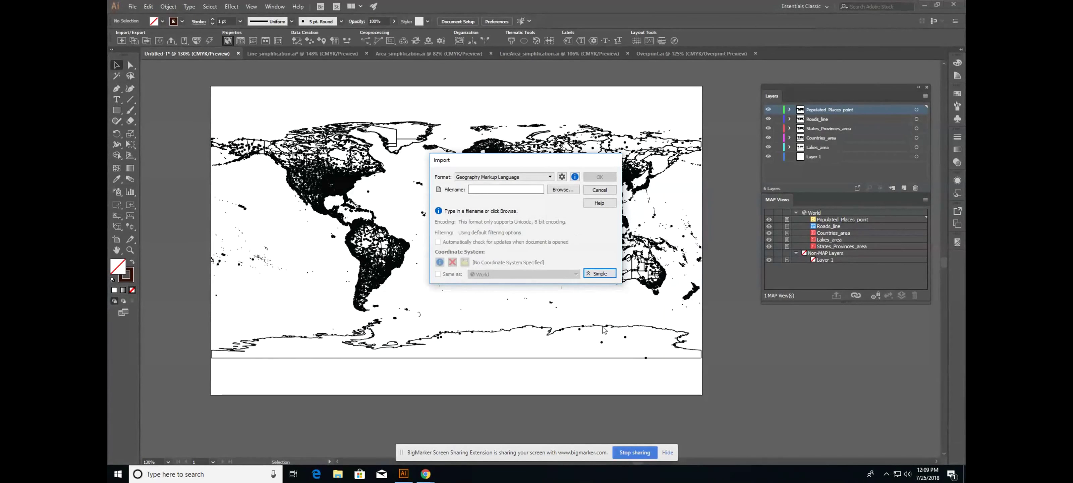
left_click(635, 452)
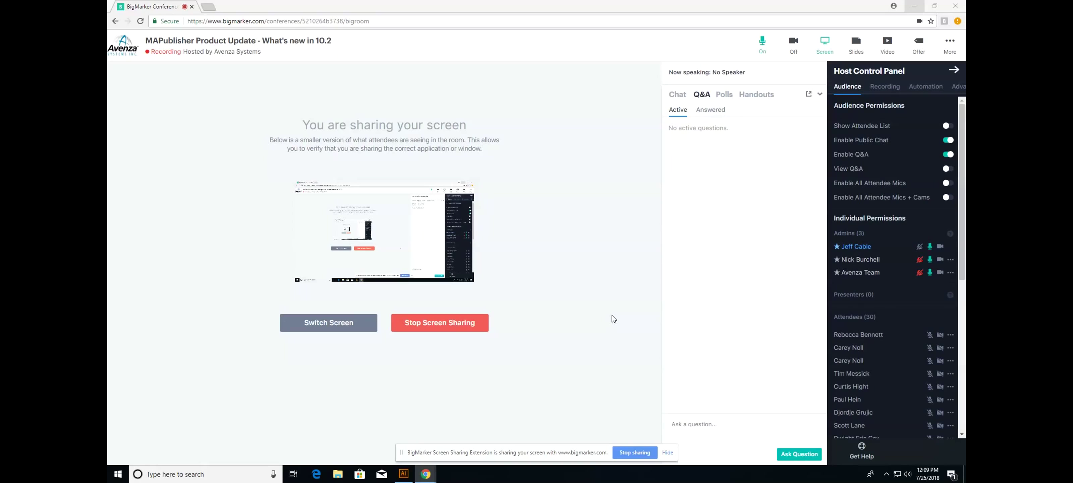
left_click(678, 96)
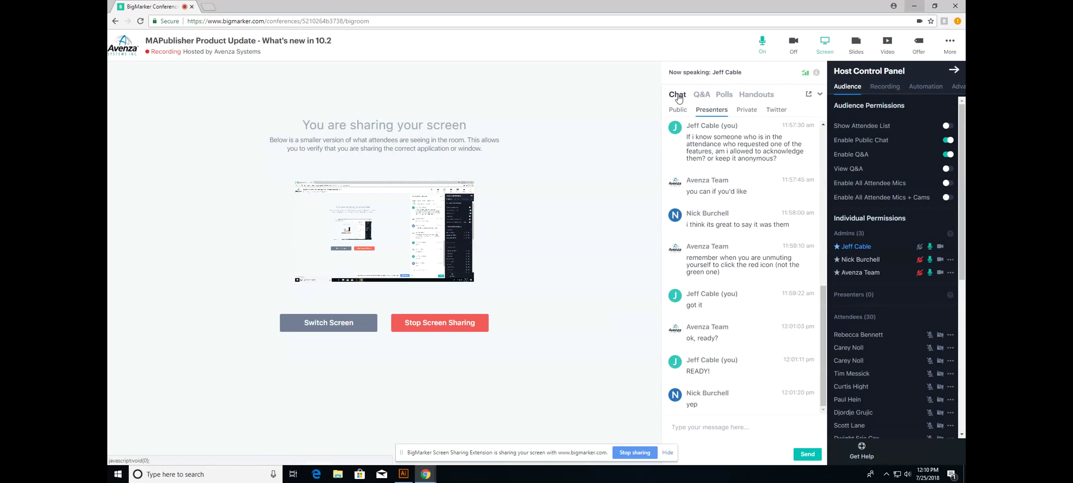
left_click(677, 111)
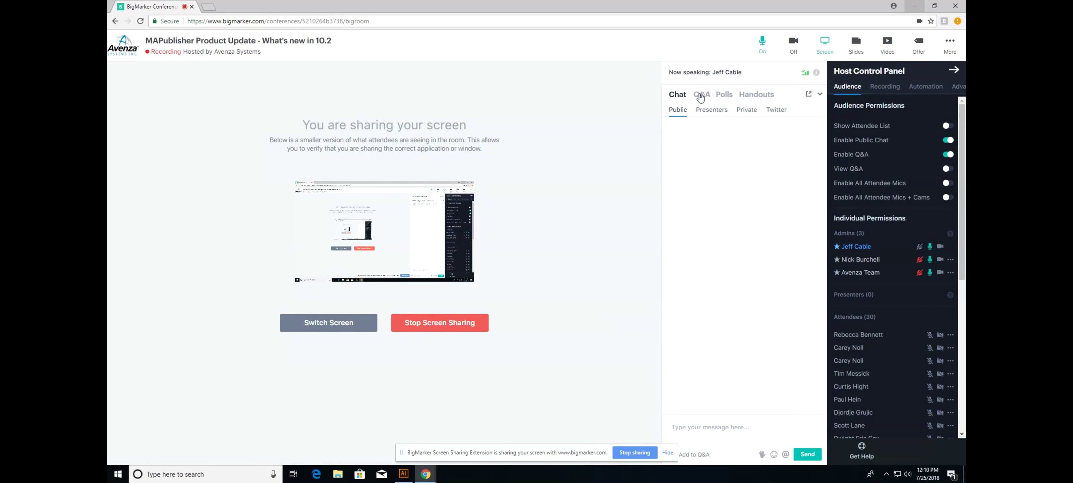
left_click(700, 96)
left_click(678, 95)
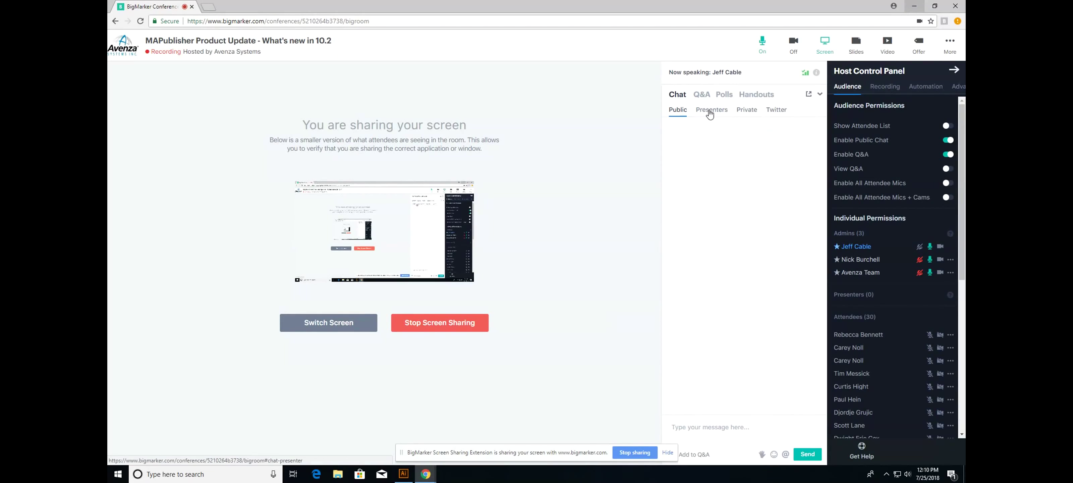
left_click(711, 110)
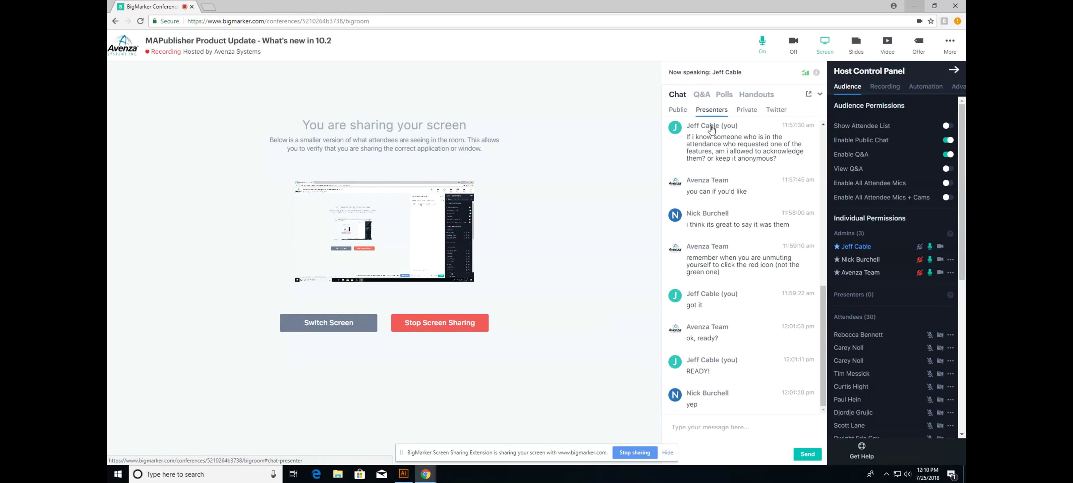
left_click(403, 473)
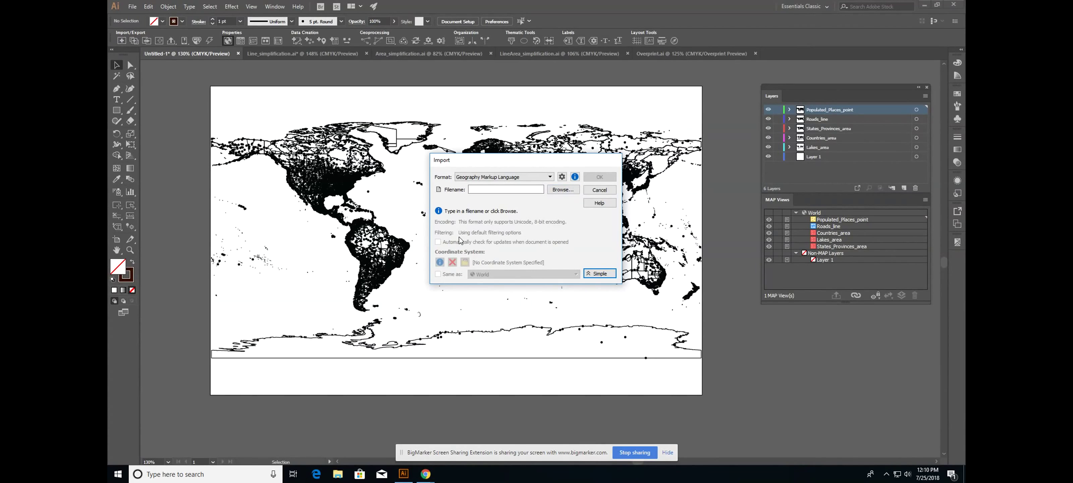
Load the World GML file from the Layer Filter folder as the dataset to import
left_click(560, 189)
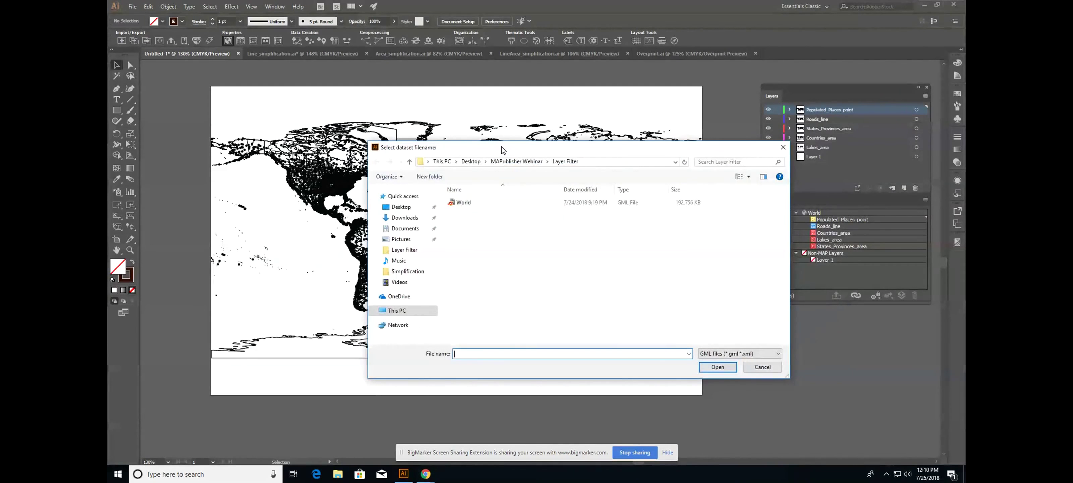
double_click(485, 203)
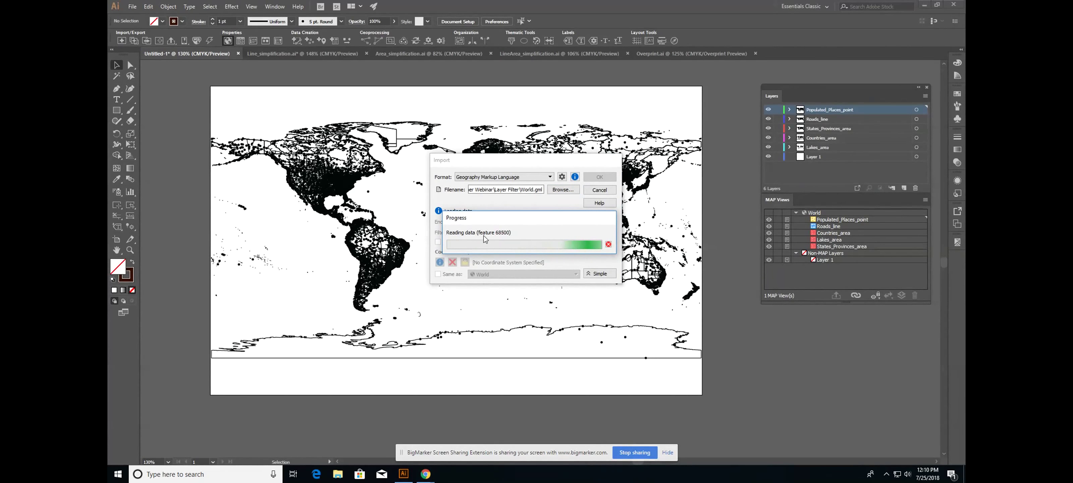
left_click_drag(509, 160, 641, 244)
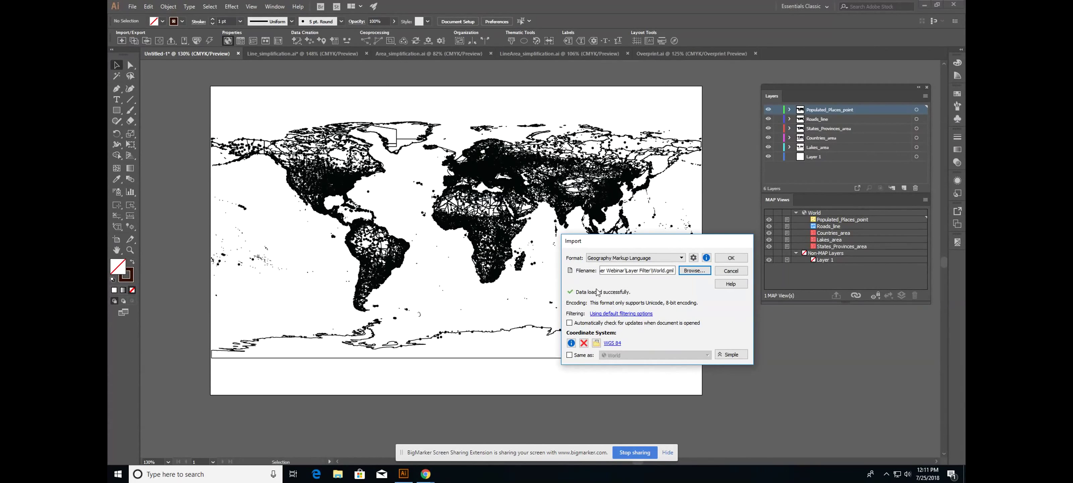
left_click_drag(598, 248, 455, 167)
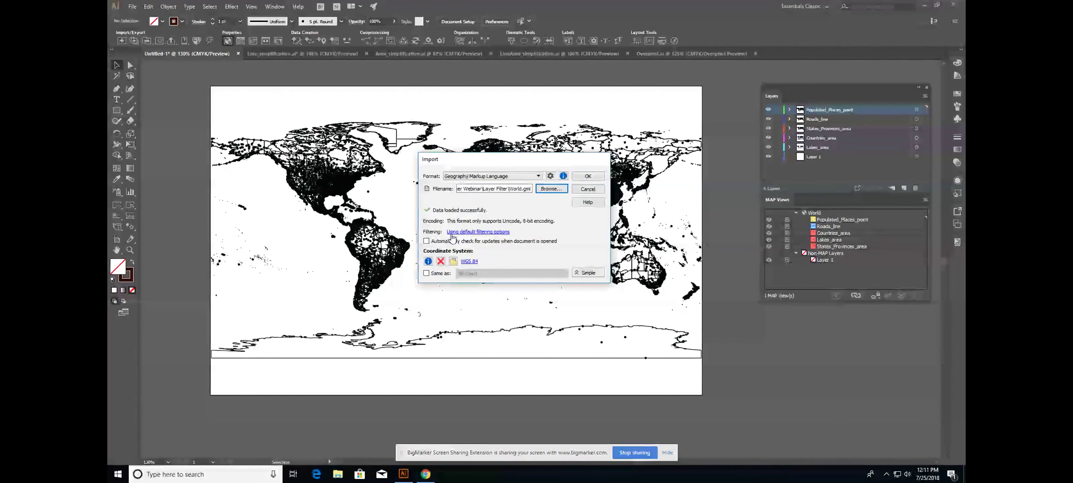
Enable the layer filter in the import's filtering options and exclude the Lakes layer
left_click(486, 234)
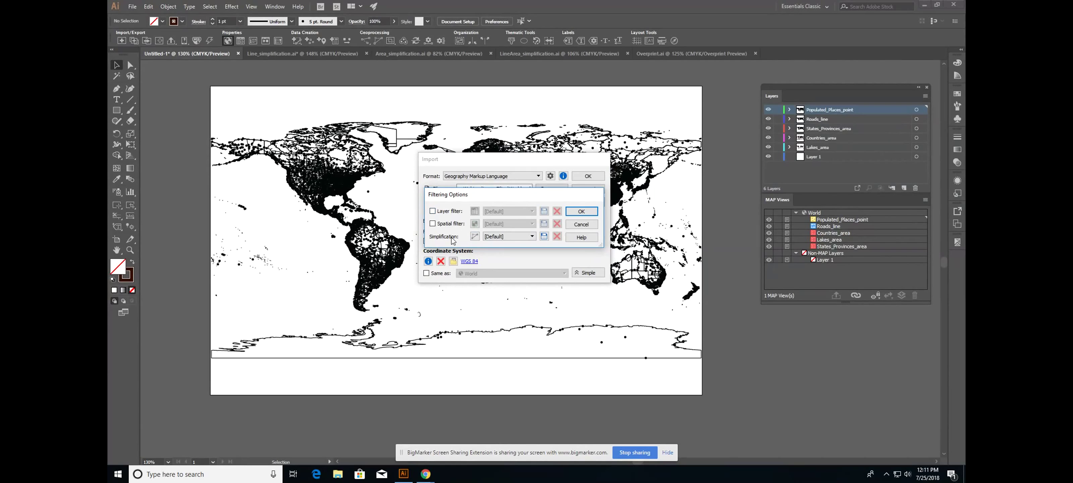
left_click(433, 211)
left_click(475, 212)
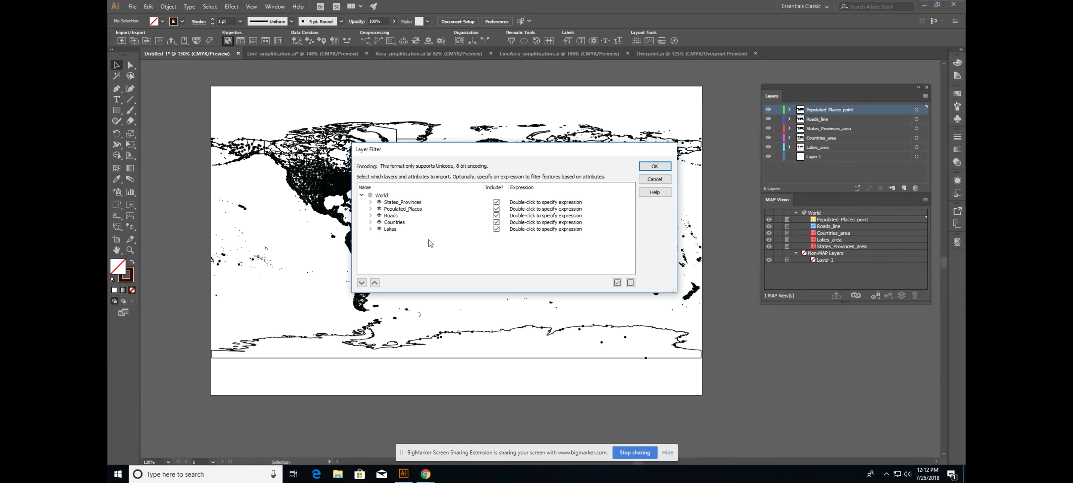
left_click(496, 229)
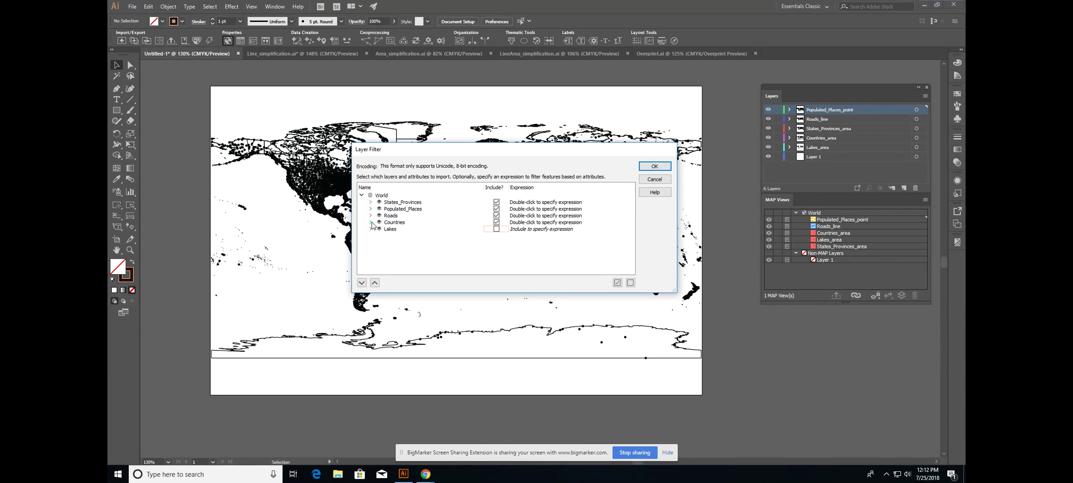
Build the filter expression NAME_0 = "Canada" for the States_Provinces layer, picking the country from the attribute's unique values
double_click(571, 204)
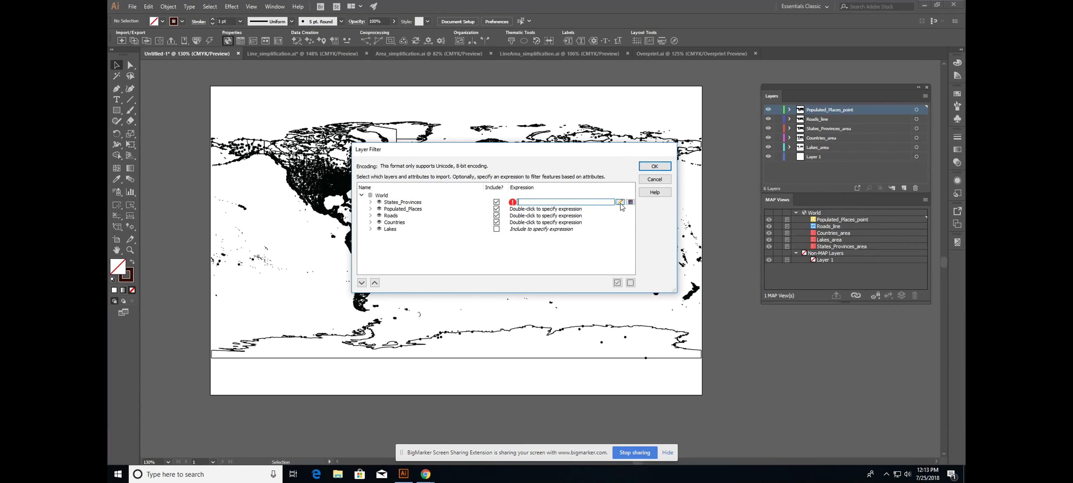
left_click(621, 203)
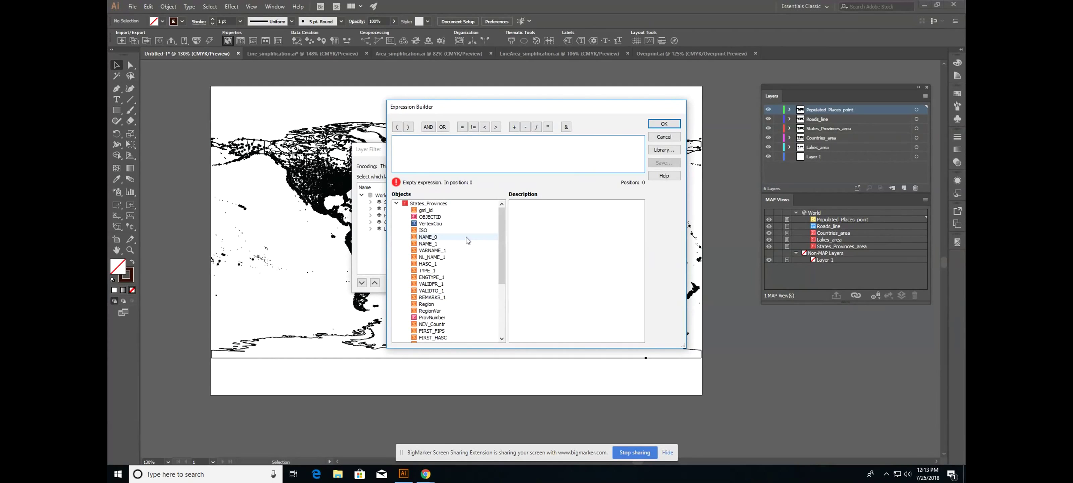
left_click(456, 236)
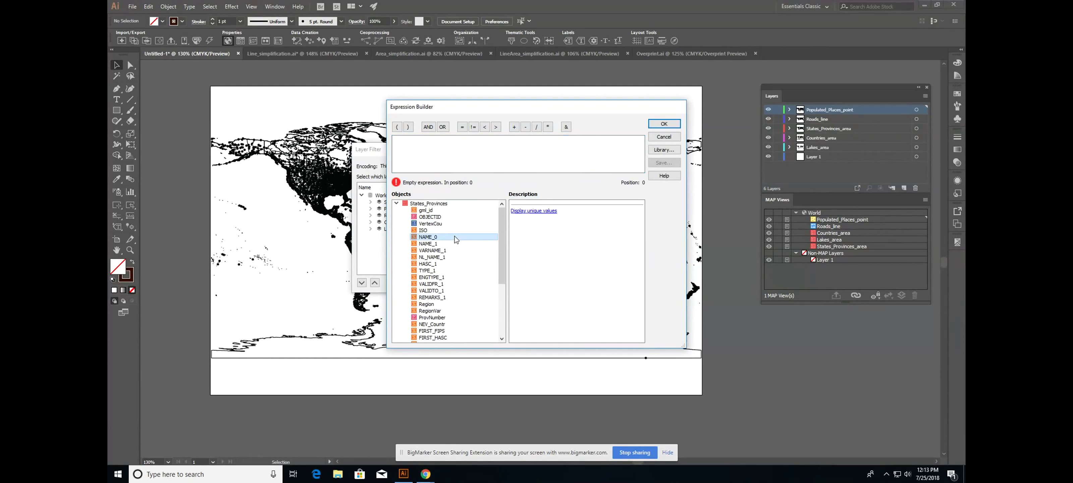
double_click(430, 238)
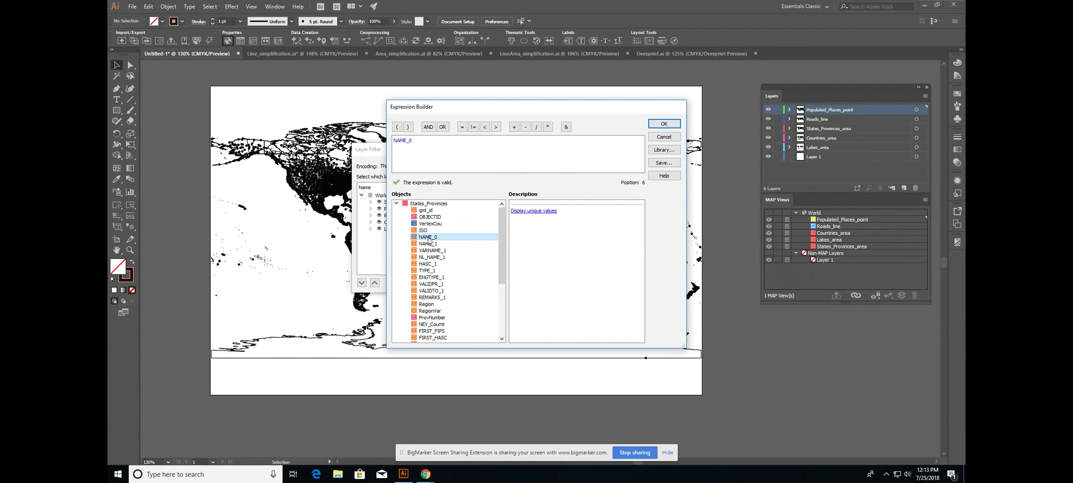
left_click(434, 140)
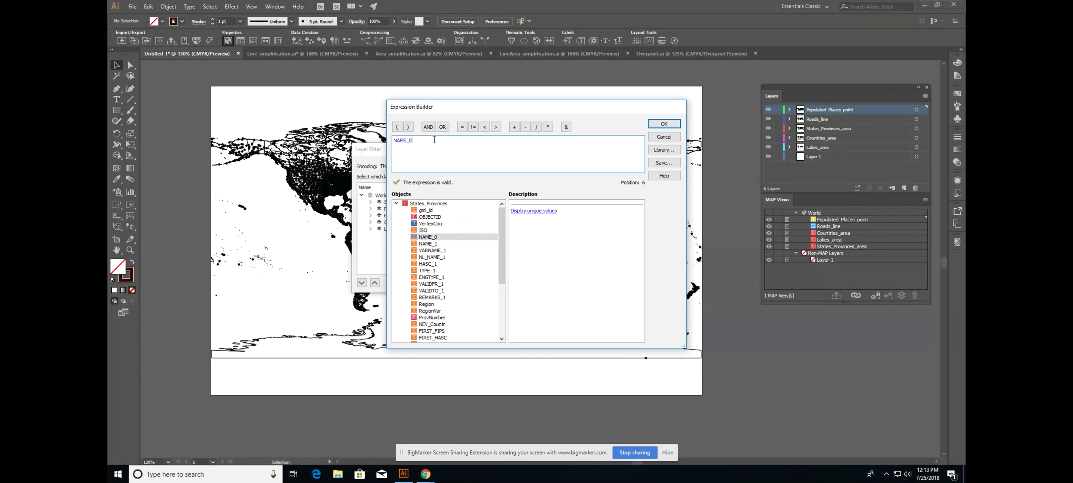
left_click(462, 127)
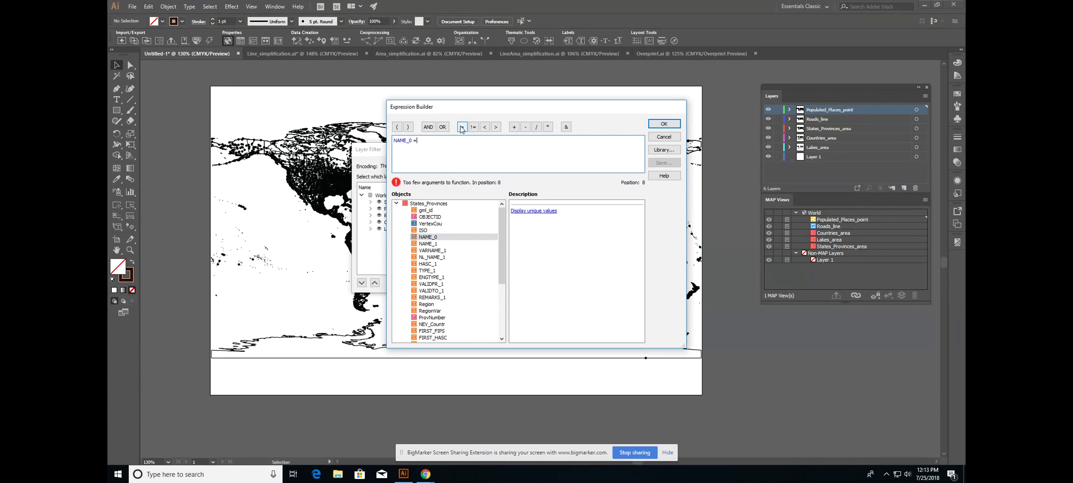
left_click(534, 210)
scroll(530, 241, "down", 8)
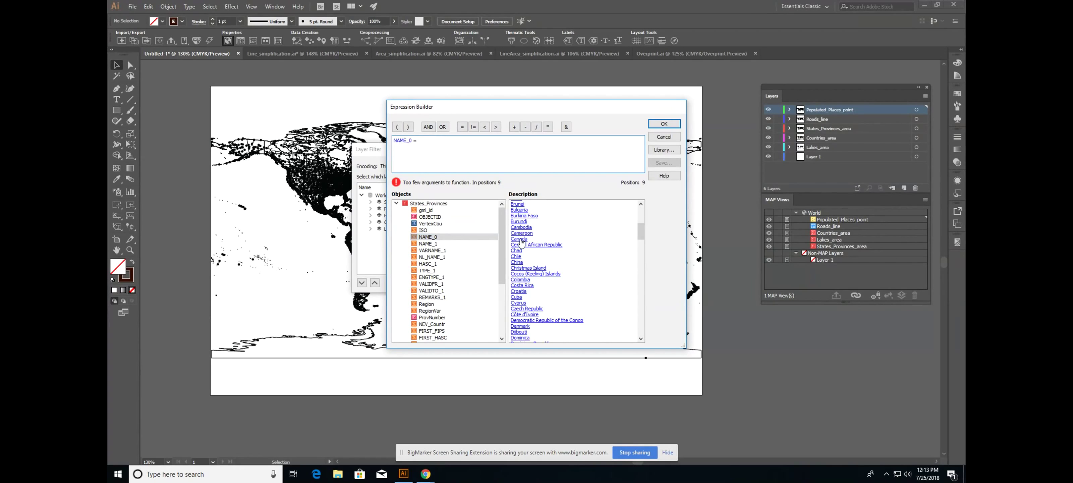
left_click(519, 240)
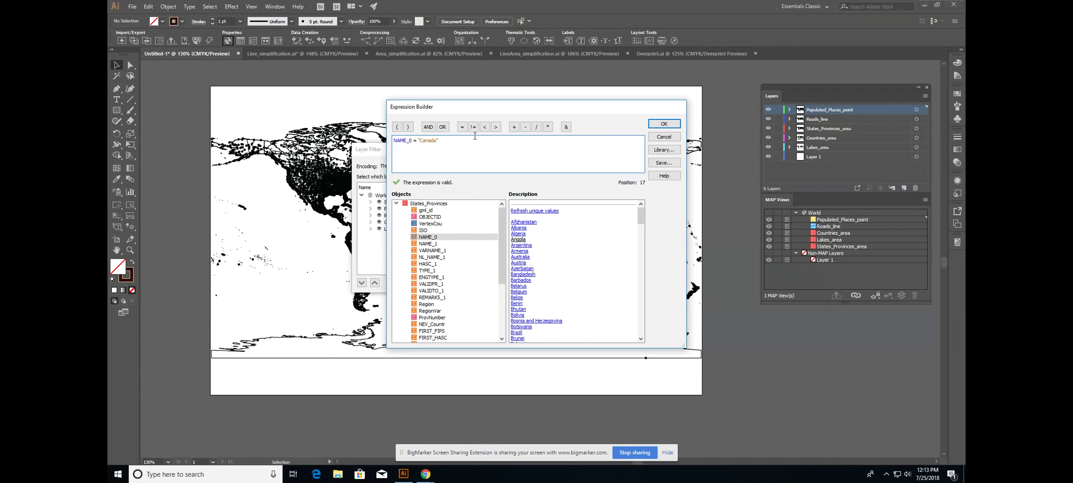
left_click(663, 125)
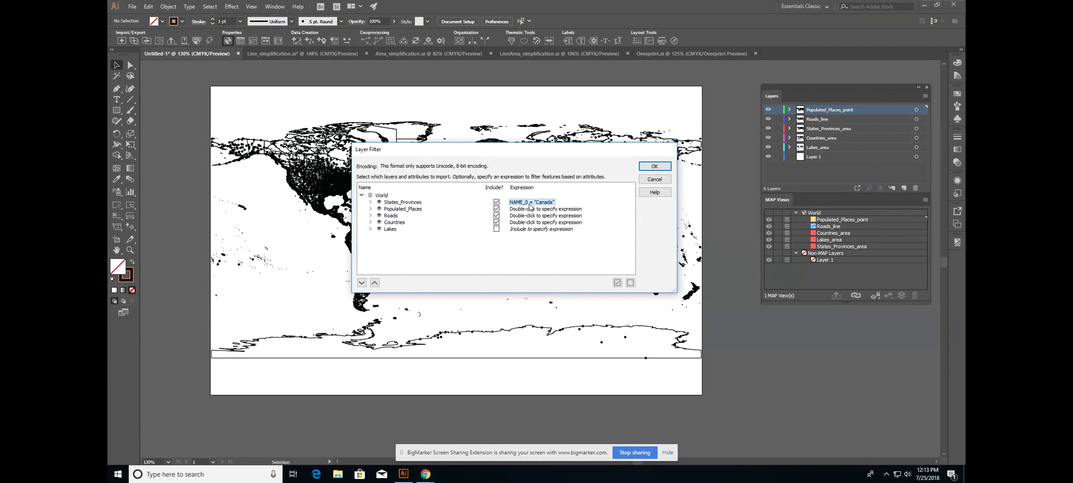
Exclude all attributes of the States_Provinces layer except NAME_1
left_click(370, 202)
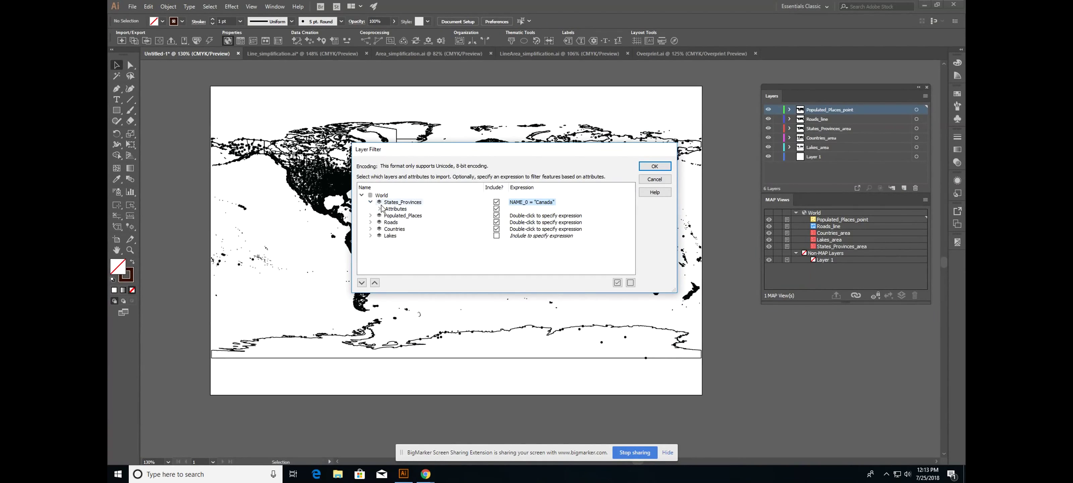
left_click(380, 208)
scroll(425, 210, "down", 1)
scroll(425, 208, "down", 10)
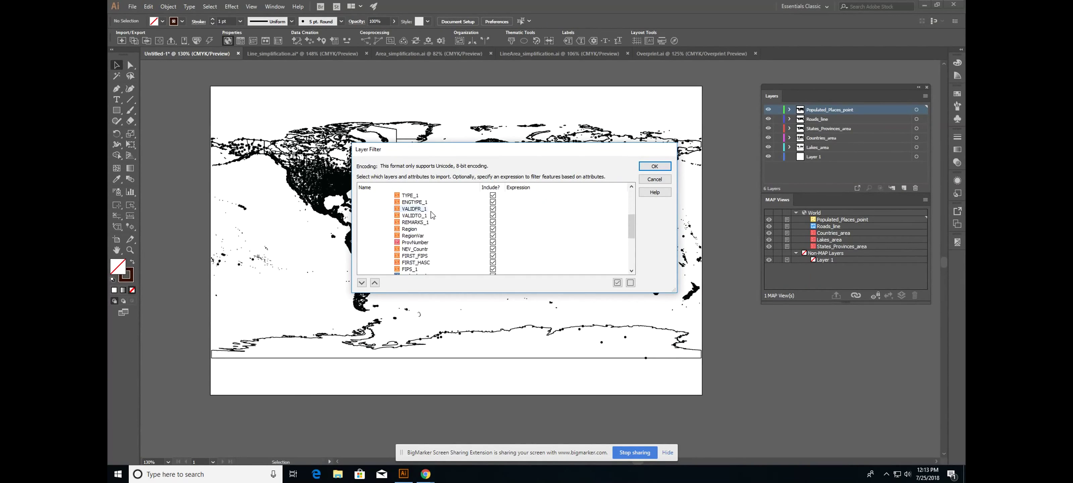
scroll(435, 217, "up", 10)
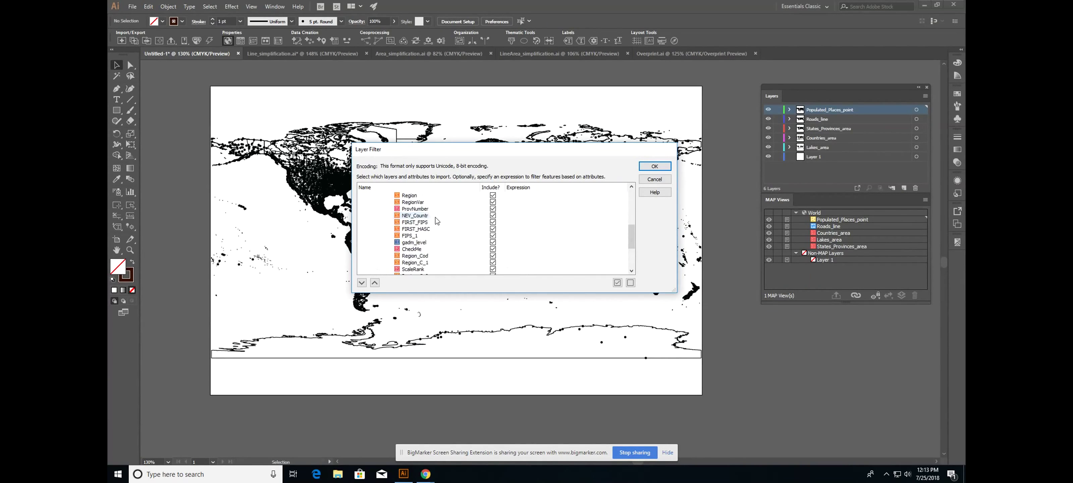
scroll(435, 218, "up", 1)
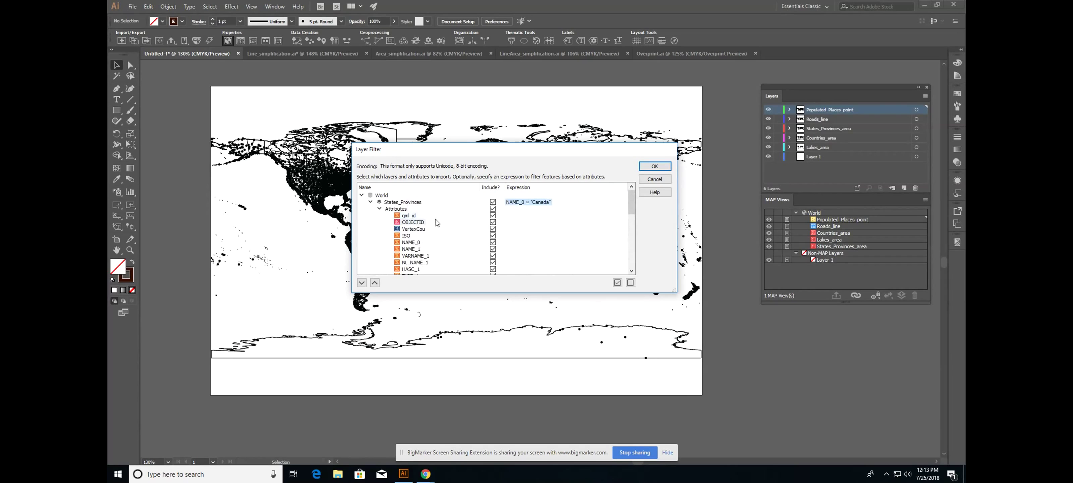
left_click(493, 209)
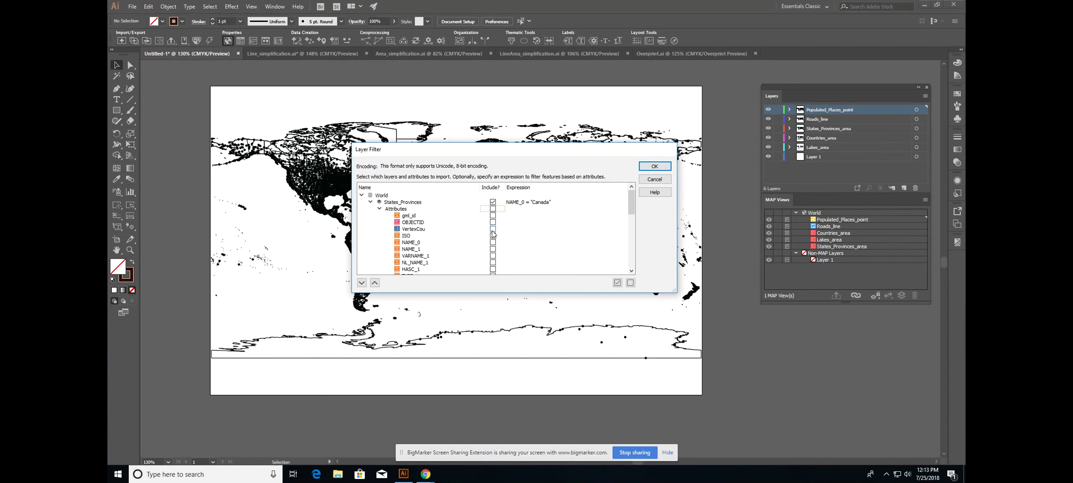
left_click(493, 249)
left_click(379, 209)
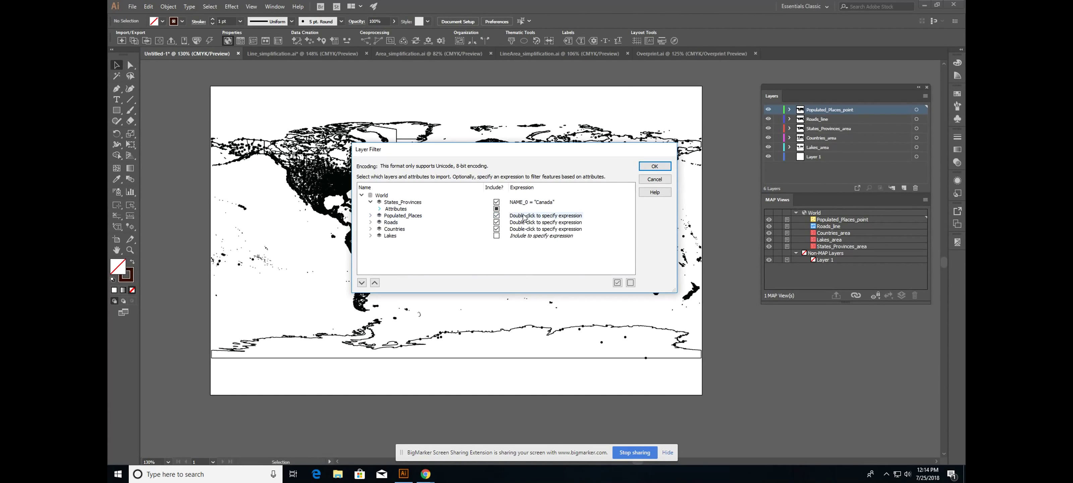
Exclude all attributes of the Populated_Places layer except Name_Town, Admin_1 and POP_MAXI
left_click(371, 215)
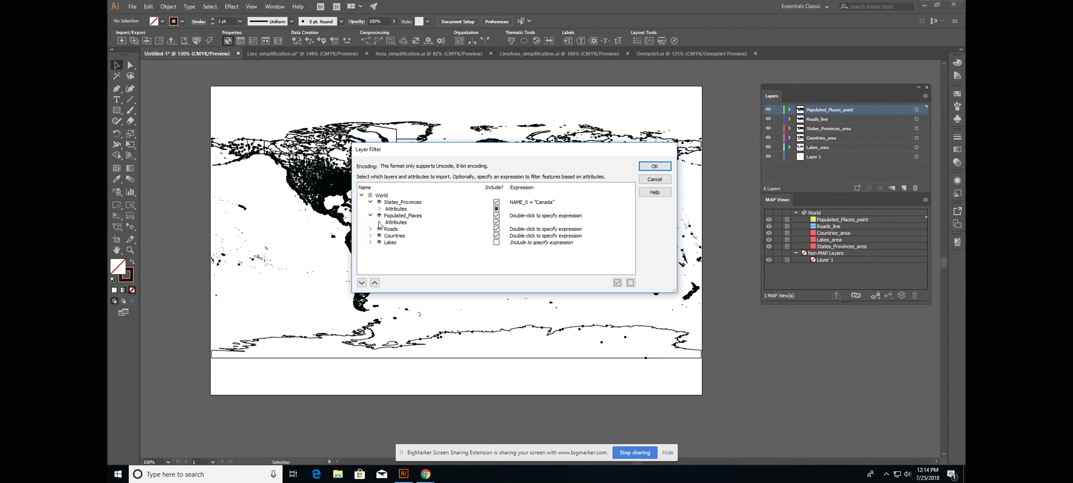
left_click(378, 222)
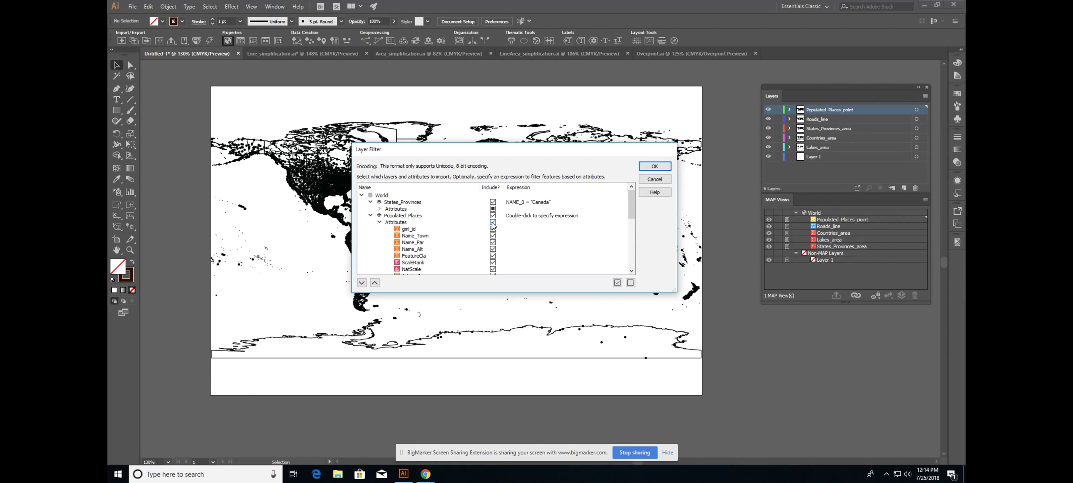
left_click(493, 223)
left_click(493, 236)
scroll(503, 252, "down", 2)
left_click(493, 243)
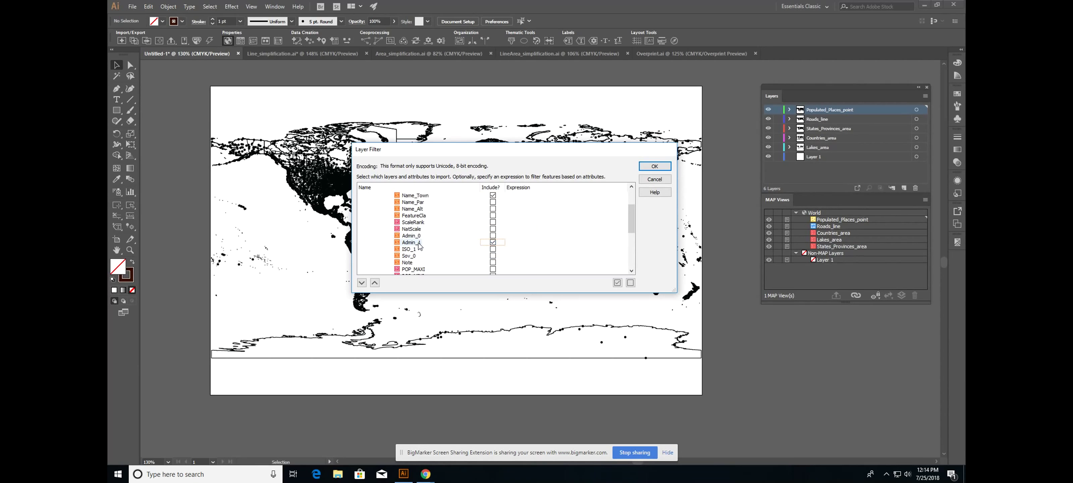
scroll(421, 242, "down", 1)
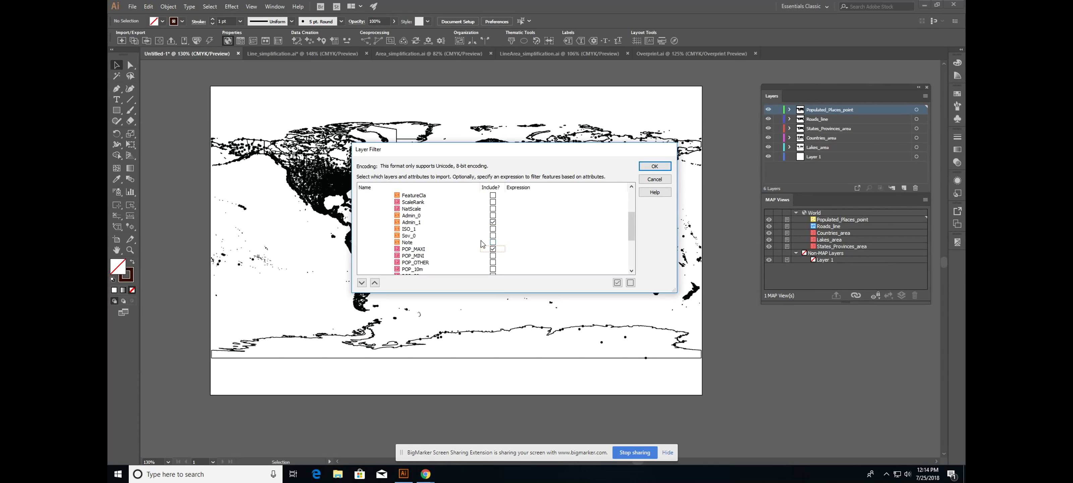
scroll(482, 242, "up", 2)
scroll(482, 242, "up", 1)
left_click(380, 221)
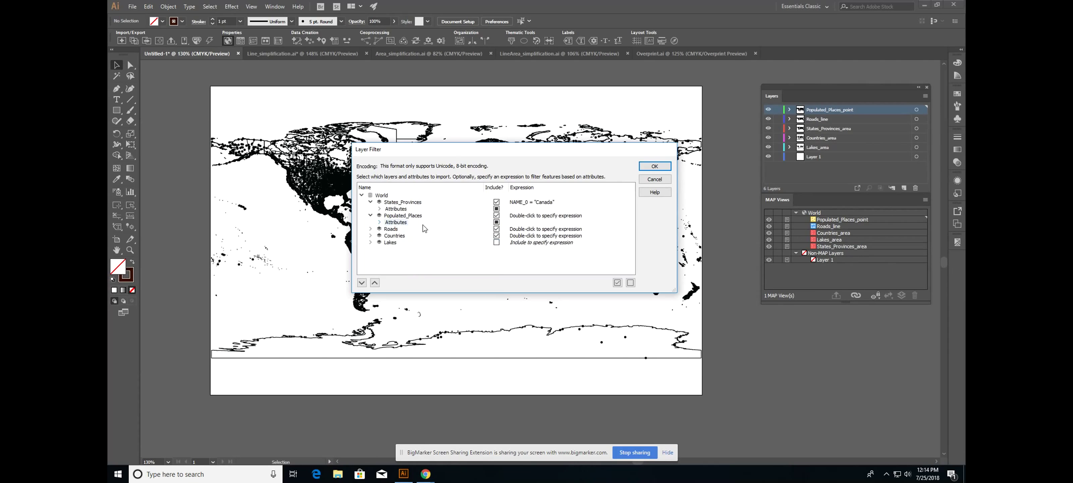
Start a filter expression for the Populated_Places layer in the Expression Builder with the condition Admin_0 = "Canada"
left_click(521, 216)
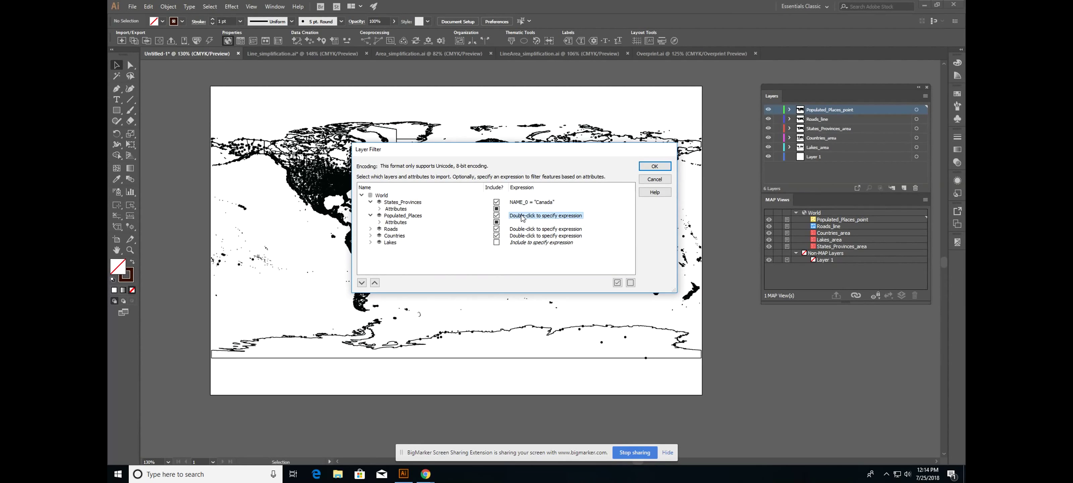
double_click(521, 214)
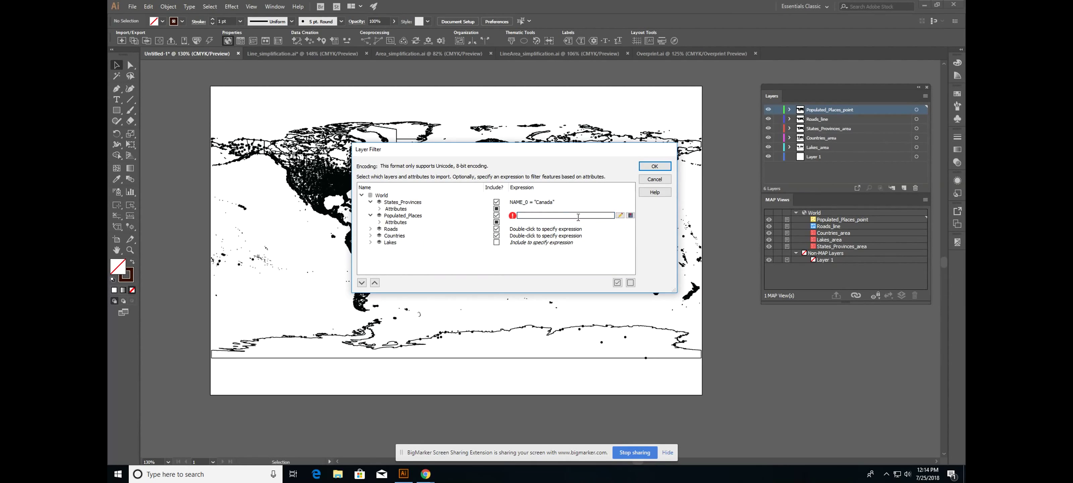
left_click(619, 215)
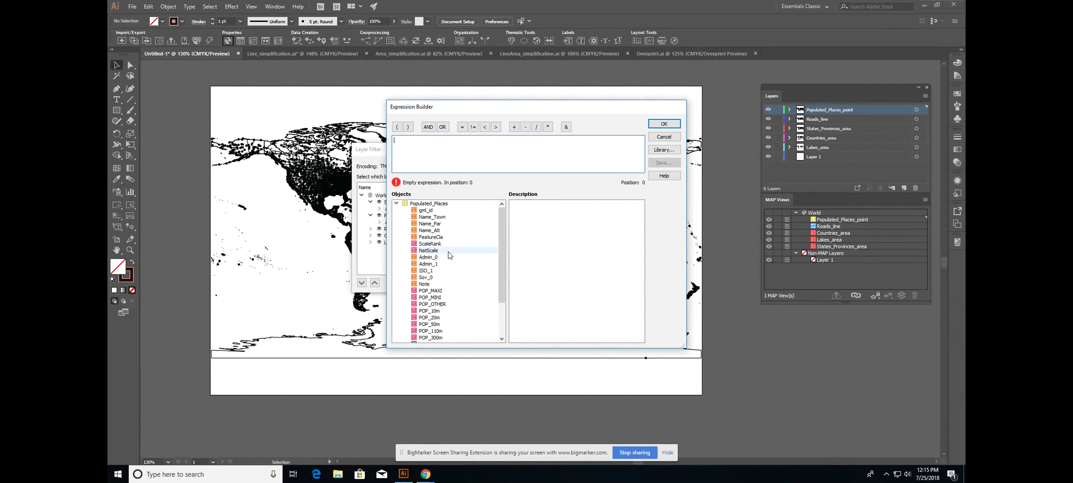
double_click(429, 257)
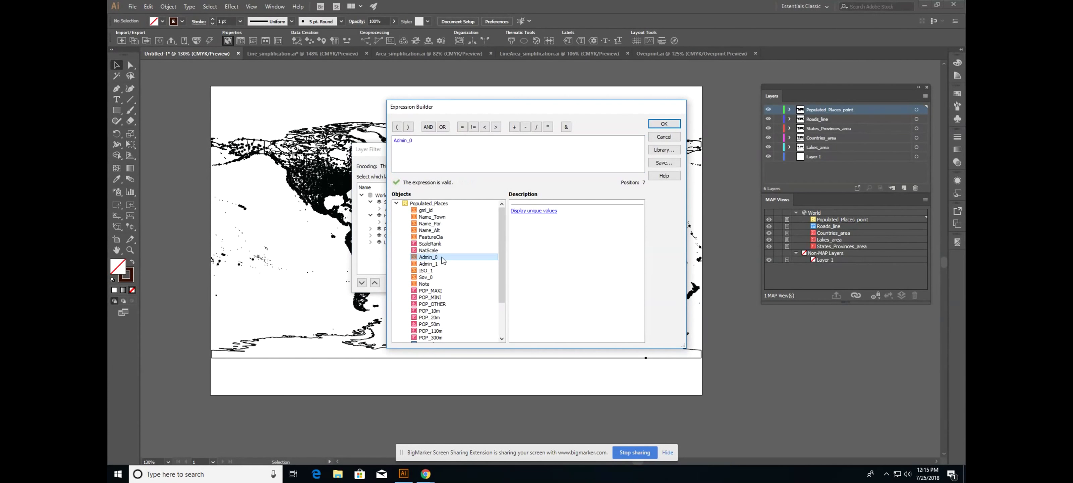
left_click(461, 129)
left_click(534, 211)
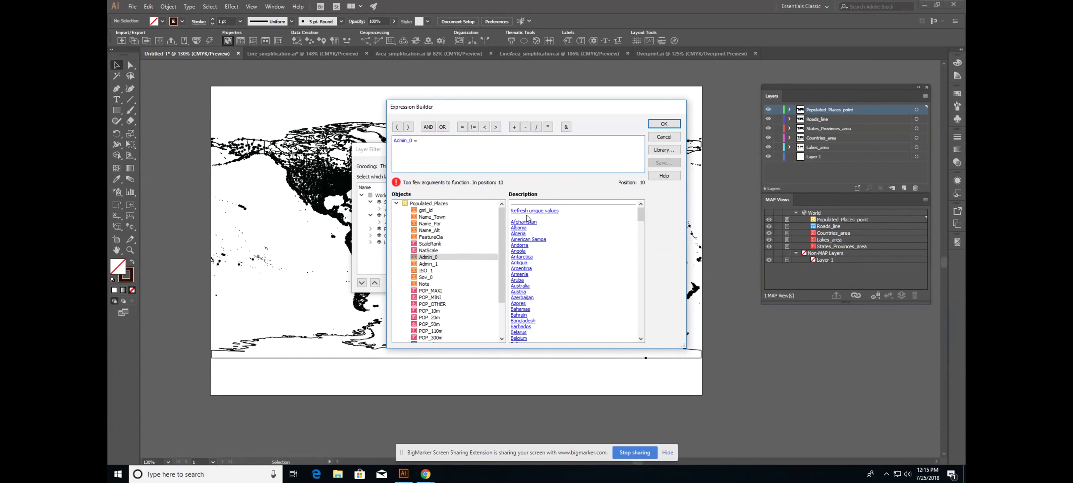
type("'")
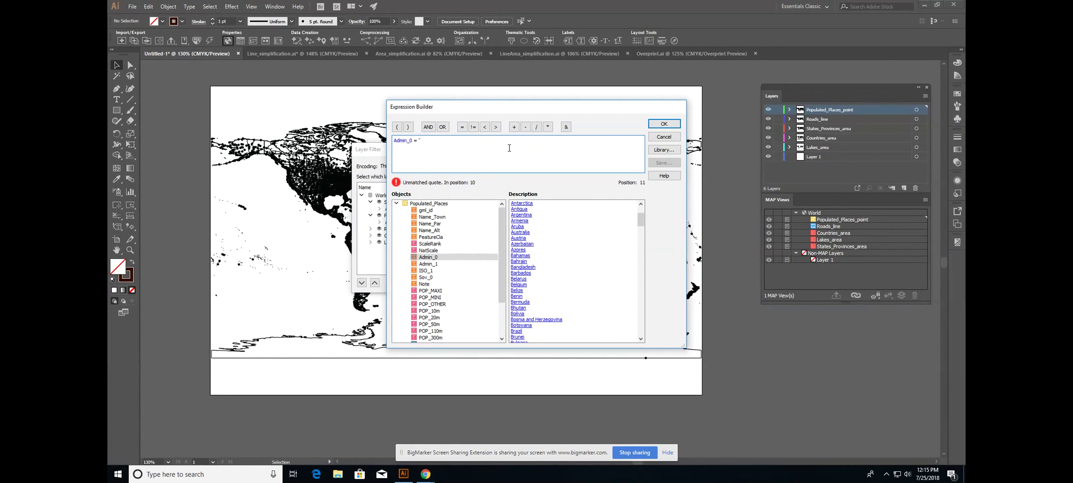
type("Canada\"")
Extend the Populated_Places expression with AND POP_MAXI 500000 and accept it
left_click(427, 127)
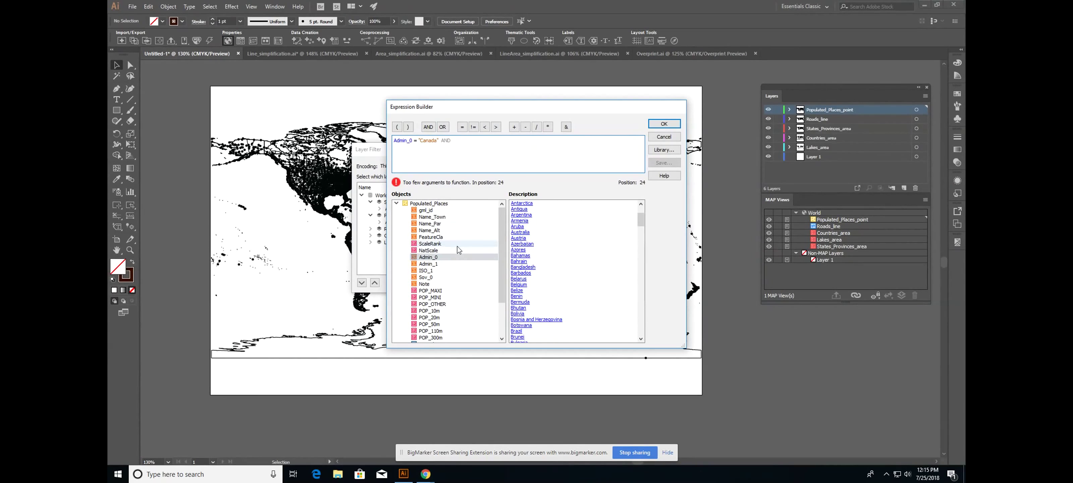
double_click(450, 290)
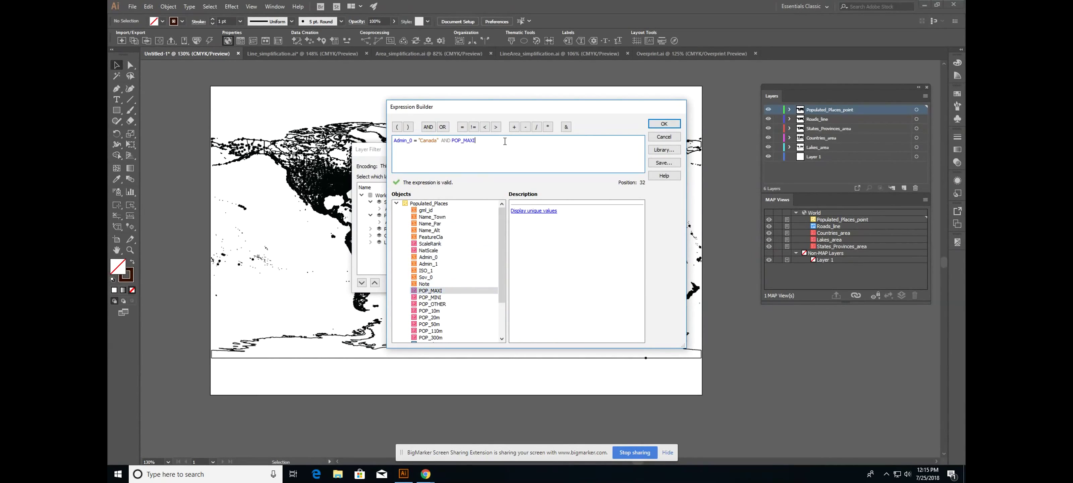
type("500000")
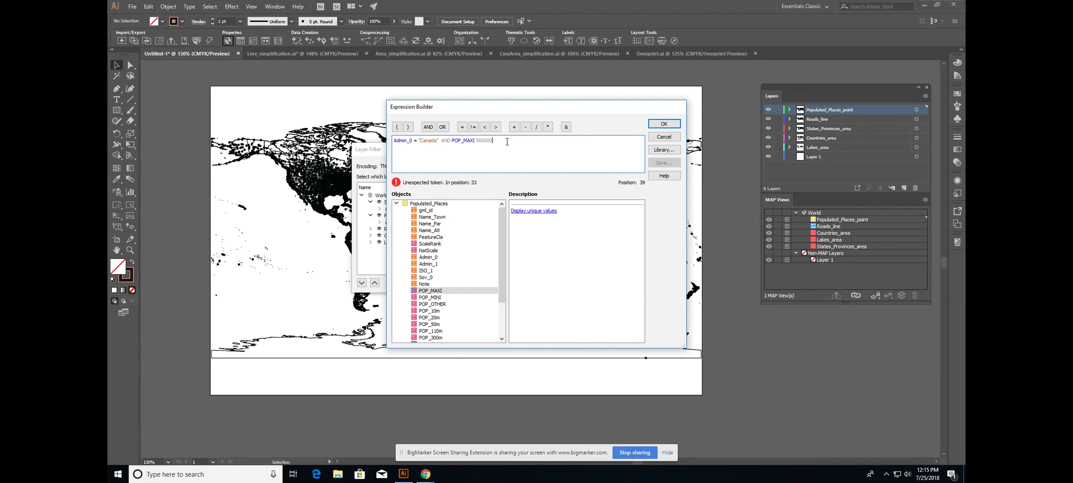
left_click(677, 125)
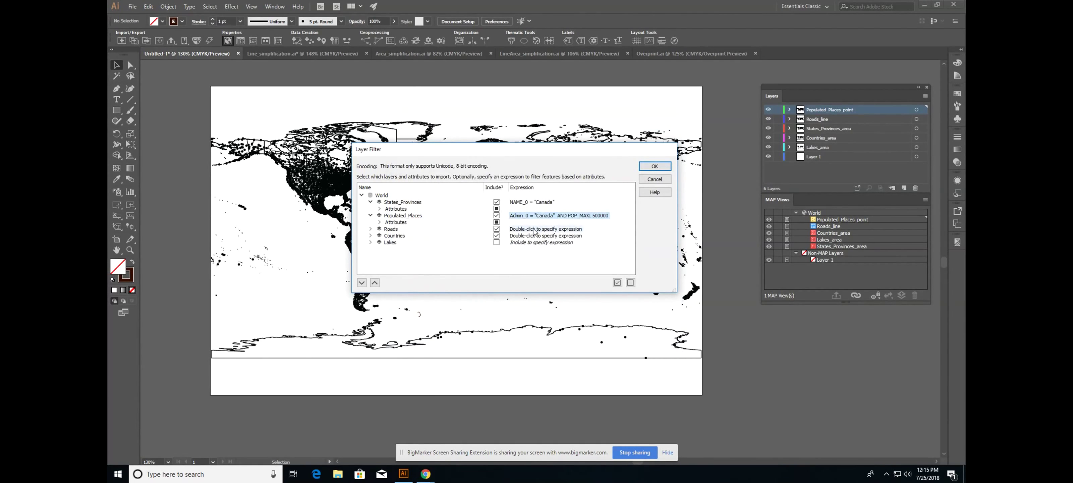
Exclude all attributes of the Roads layer except featurecla, type and name
left_click(370, 229)
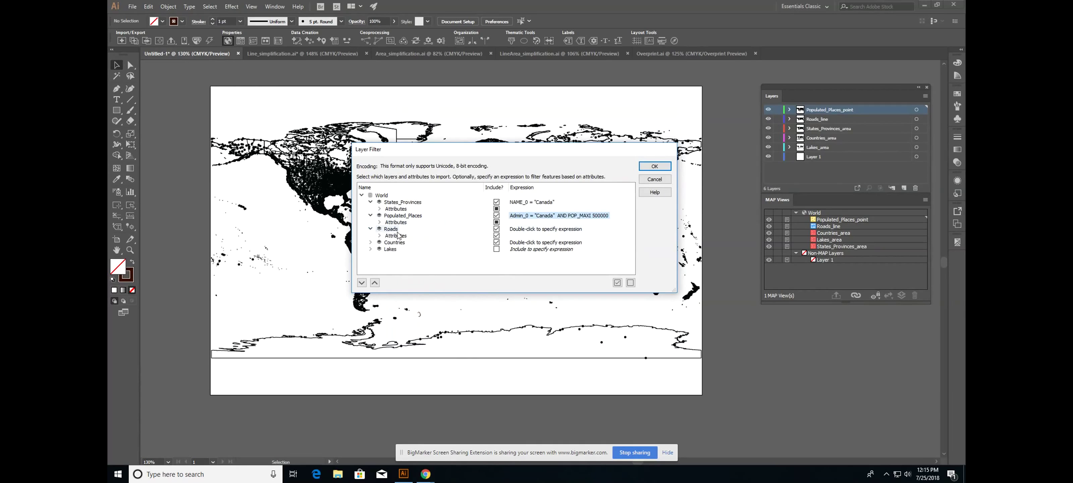
left_click(399, 236)
left_click(496, 236)
left_click(379, 236)
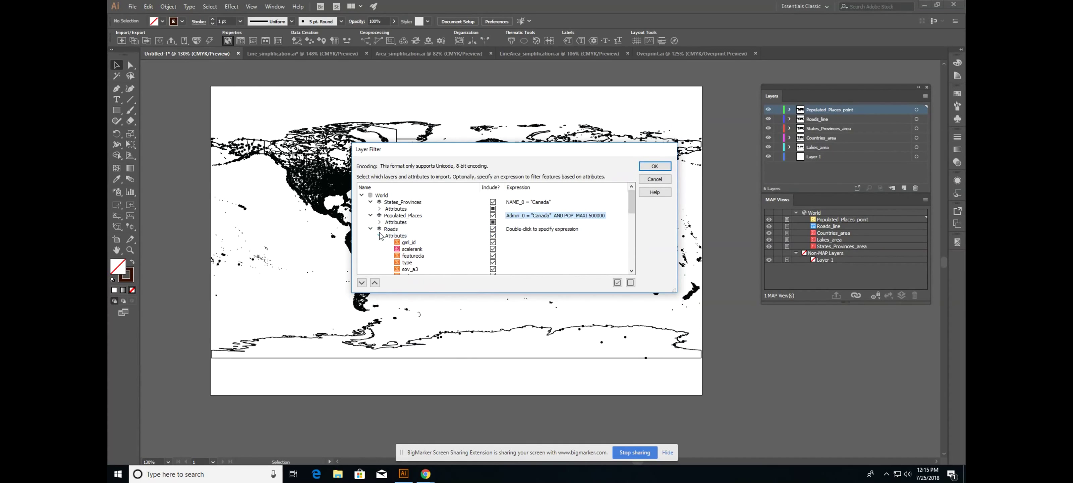
left_click(493, 236)
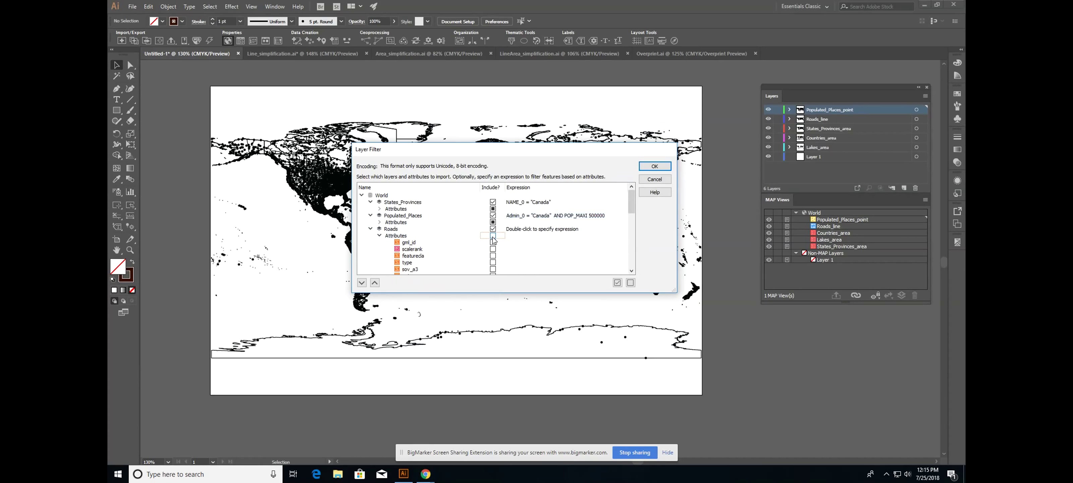
scroll(493, 241, "down", 1)
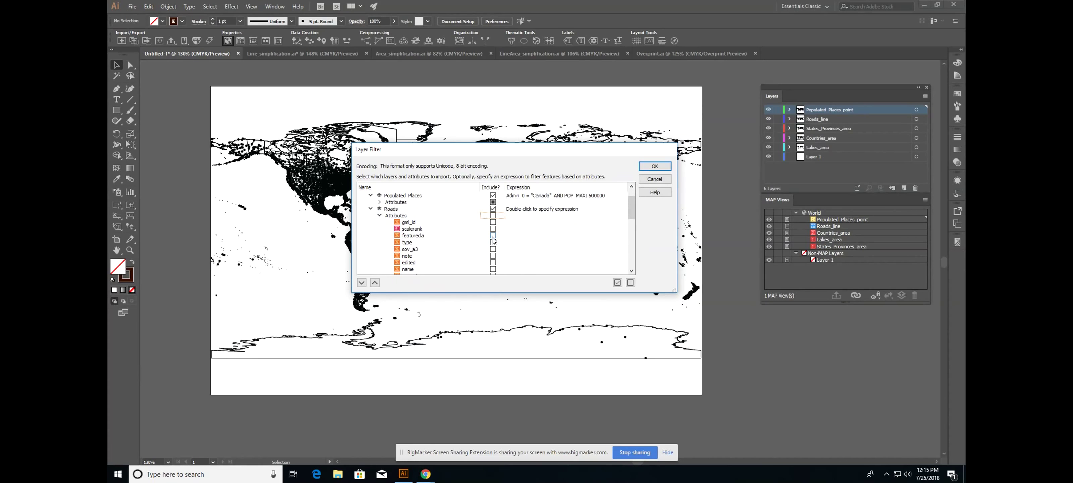
scroll(493, 240, "down", 1)
left_click(493, 215)
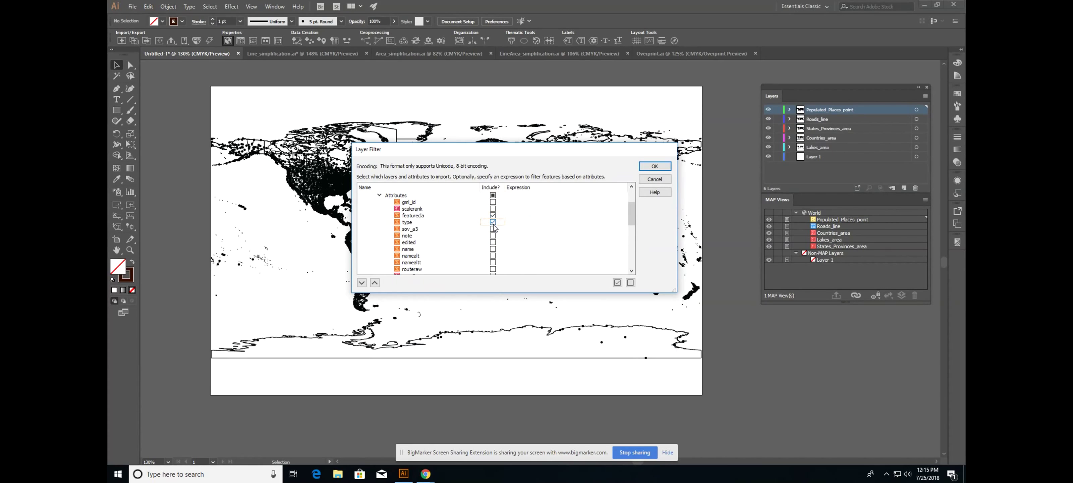
scroll(494, 230, "down", 3)
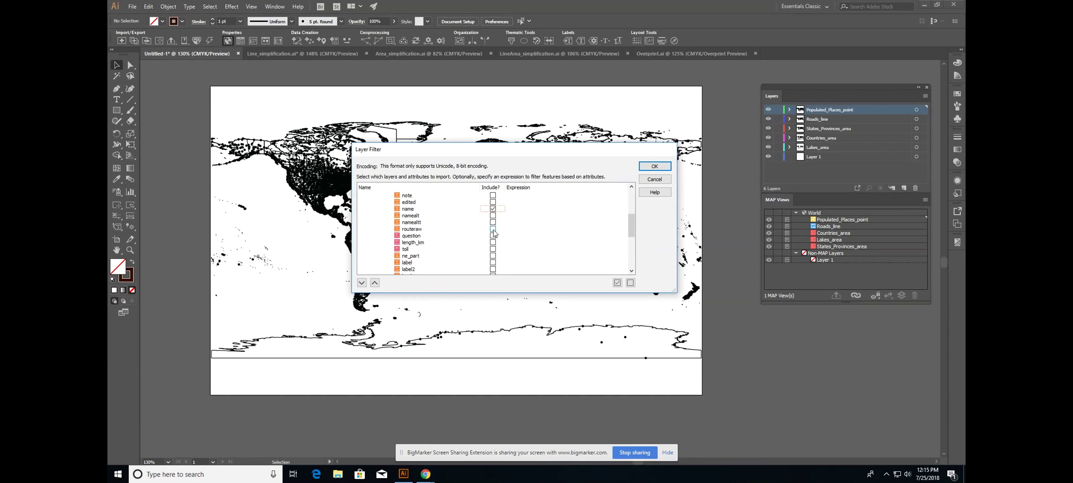
scroll(494, 230, "up", 5)
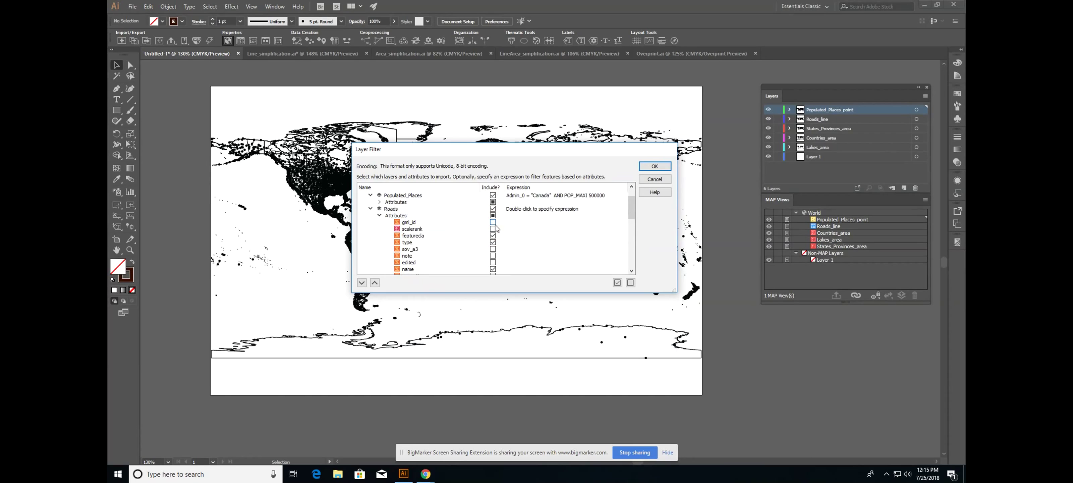
scroll(495, 229, "down", 2)
left_click(379, 195)
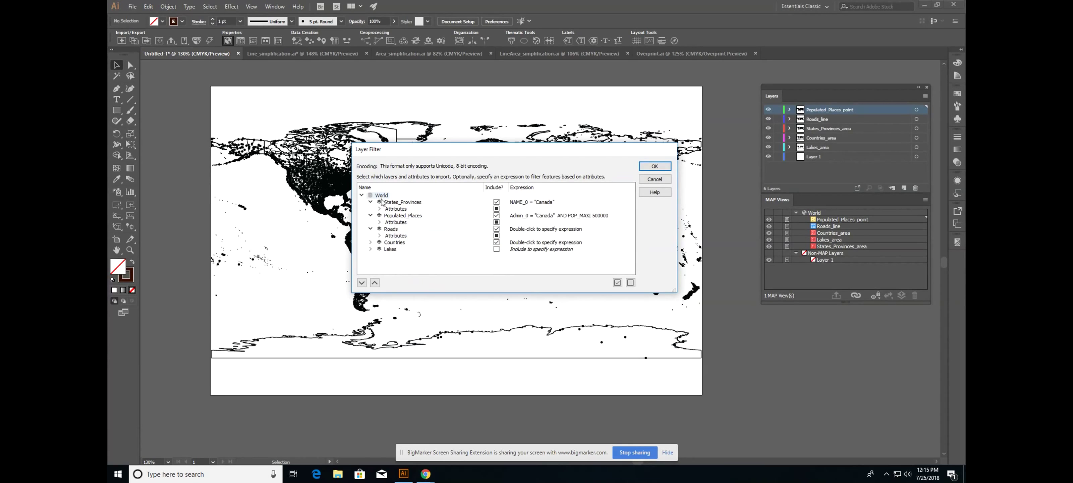
Insert the recent expression sov_a3= "CAN" from the Expression Library as the Roads layer's filter
double_click(524, 230)
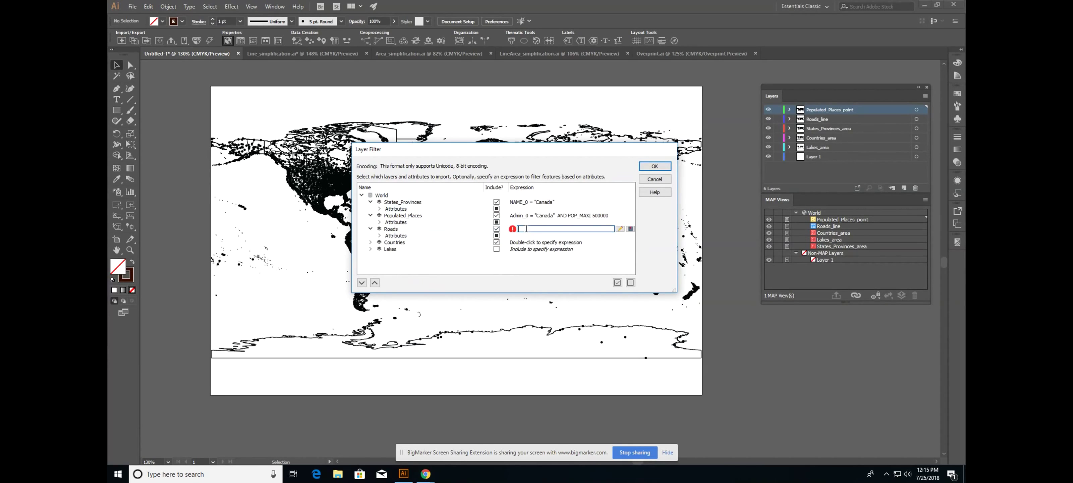
left_click(630, 229)
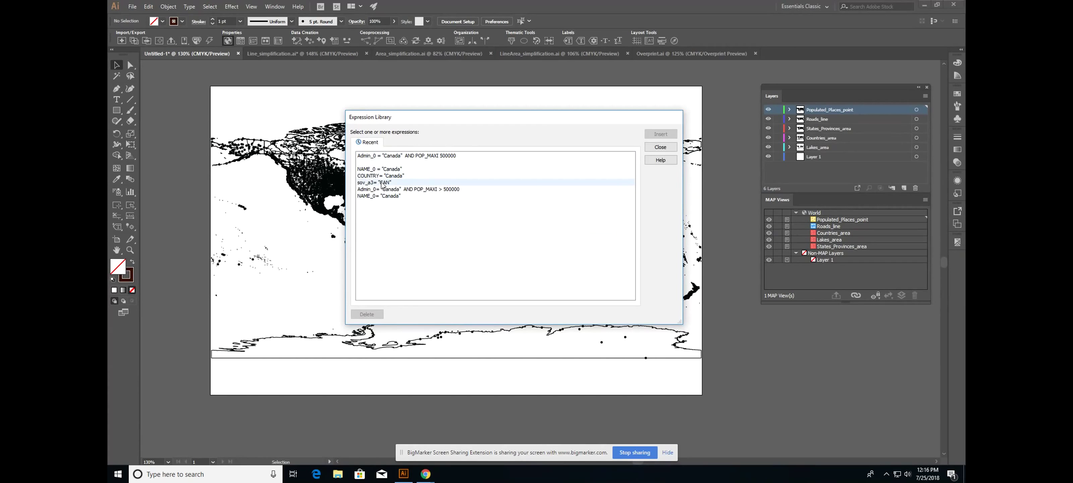
left_click(411, 183)
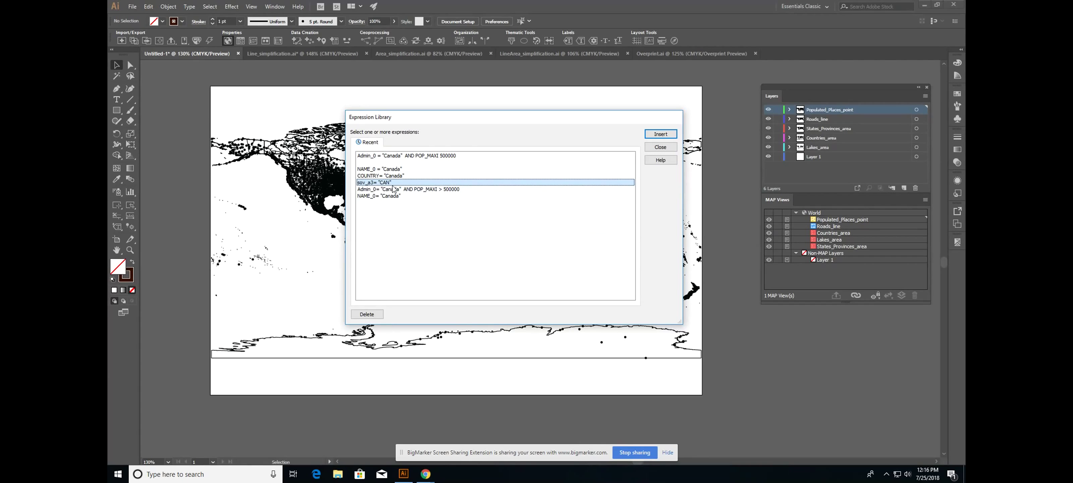
left_click(666, 135)
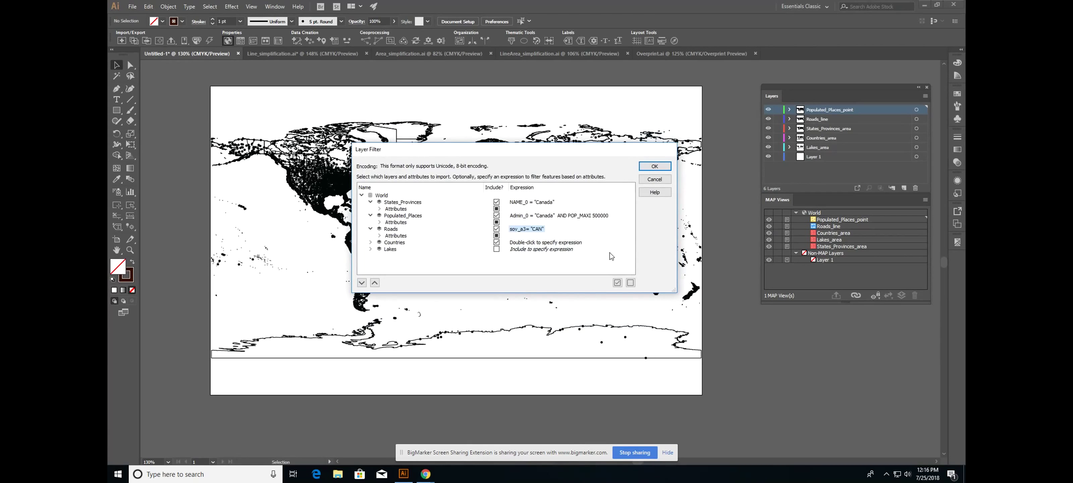
Enter the filter expression COUNTRY = "Canada" directly for the Countries layer
double_click(559, 242)
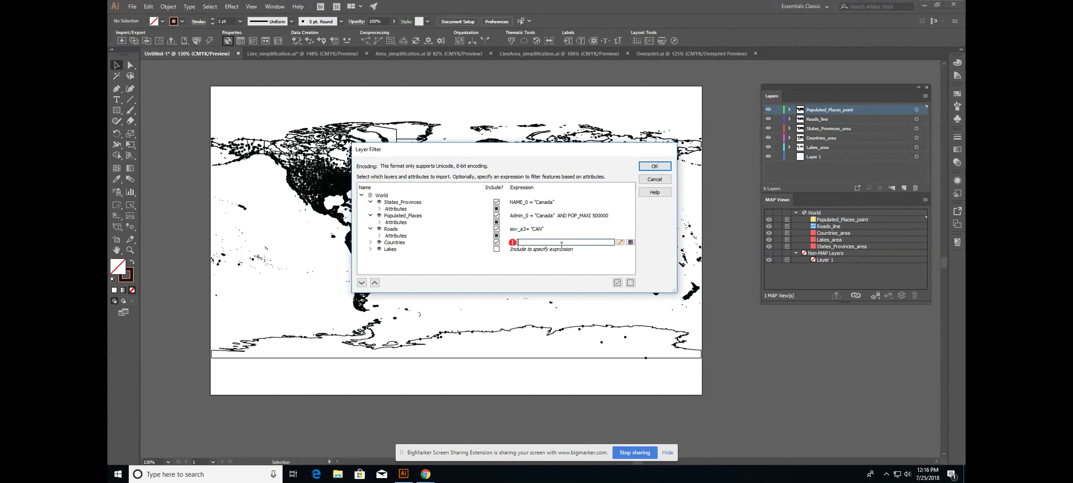
type("COUNTRY")
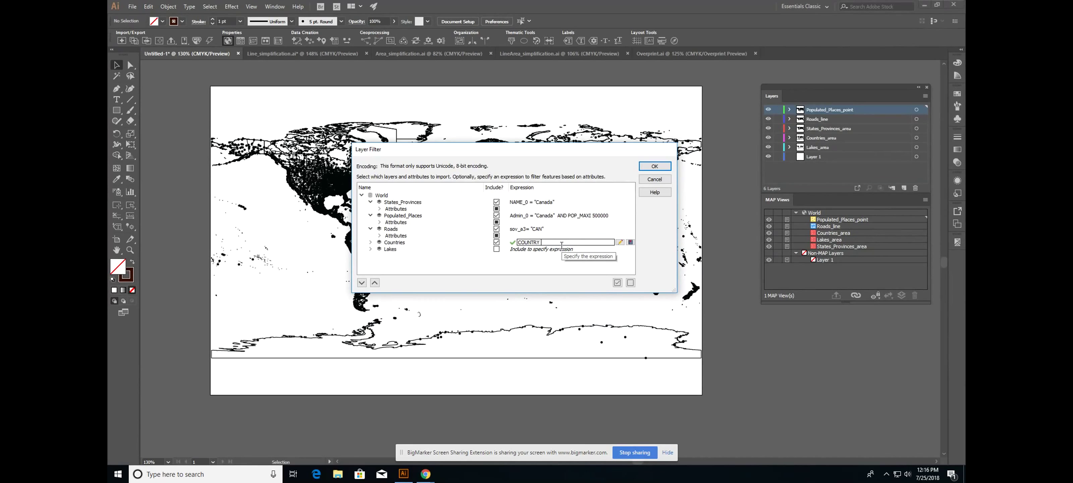
type(" = \"Canada\"")
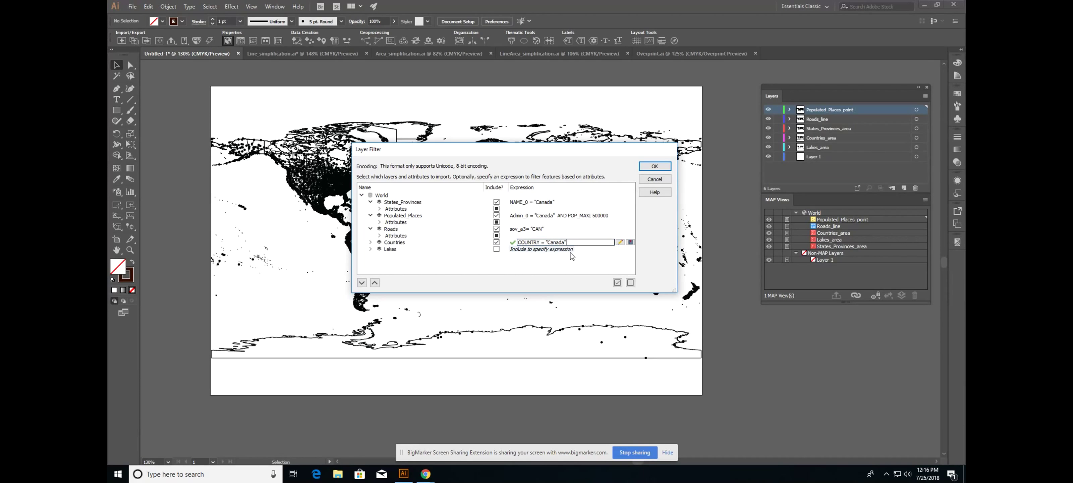
left_click(372, 243)
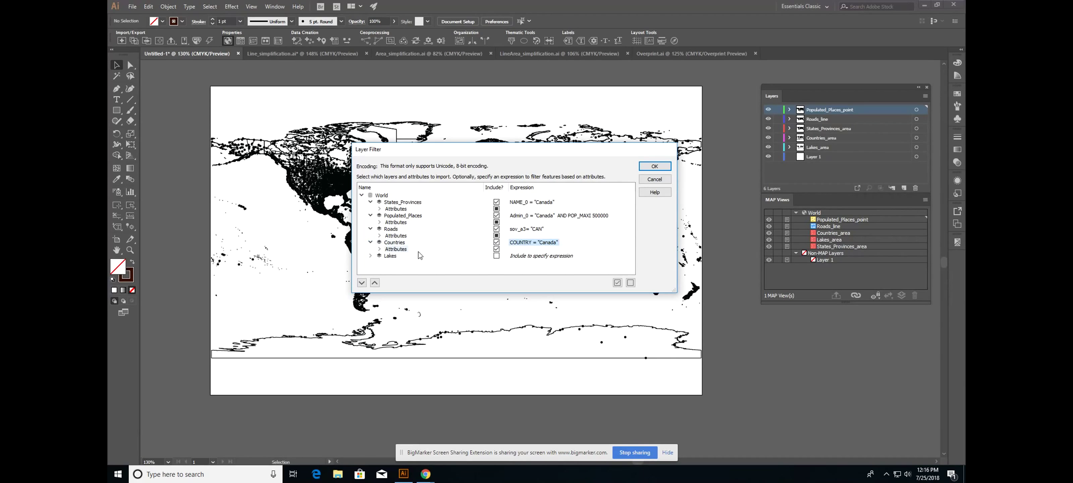
left_click(370, 242)
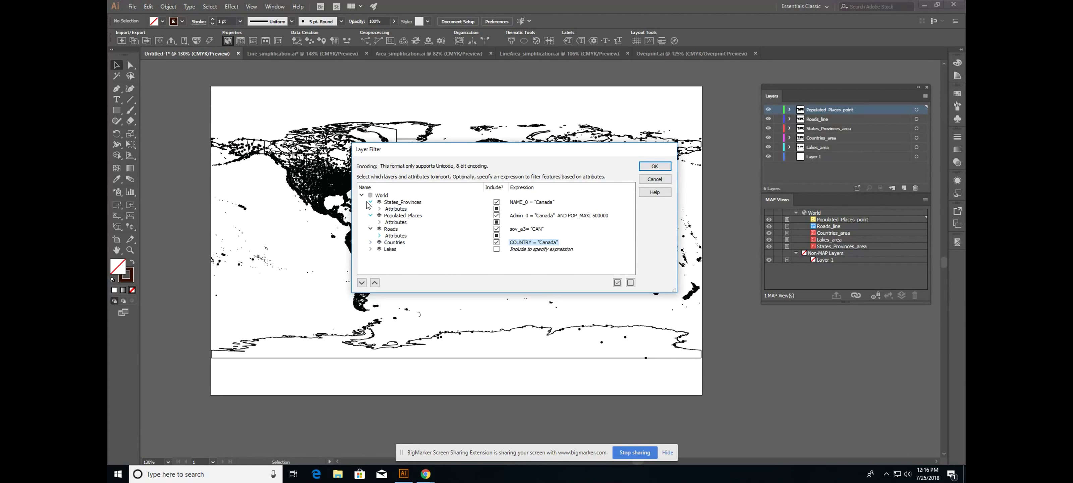
Collapse the remaining layer entries and accept the layer filter, opening the list of layer filter presets in the filtering options
left_click(371, 229)
left_click(371, 216)
left_click(370, 202)
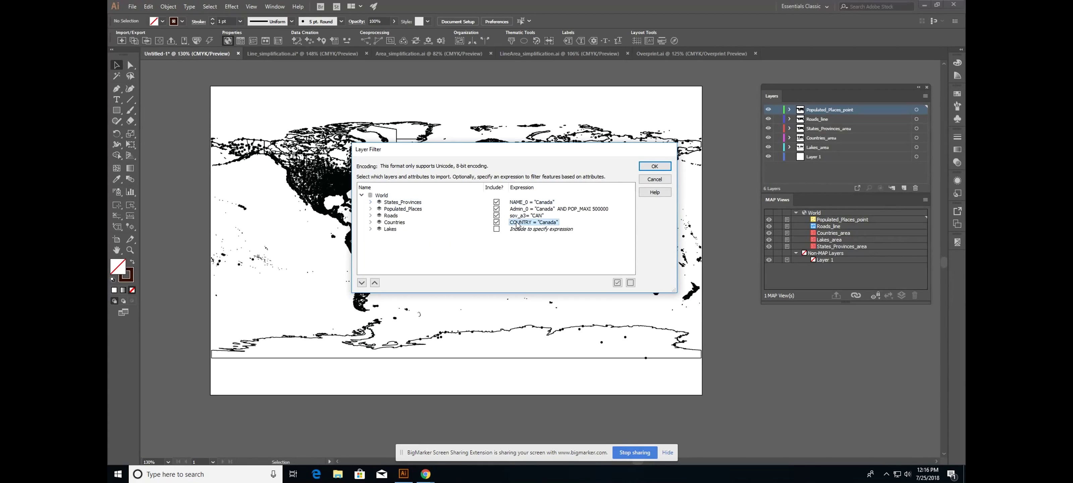
left_click(655, 166)
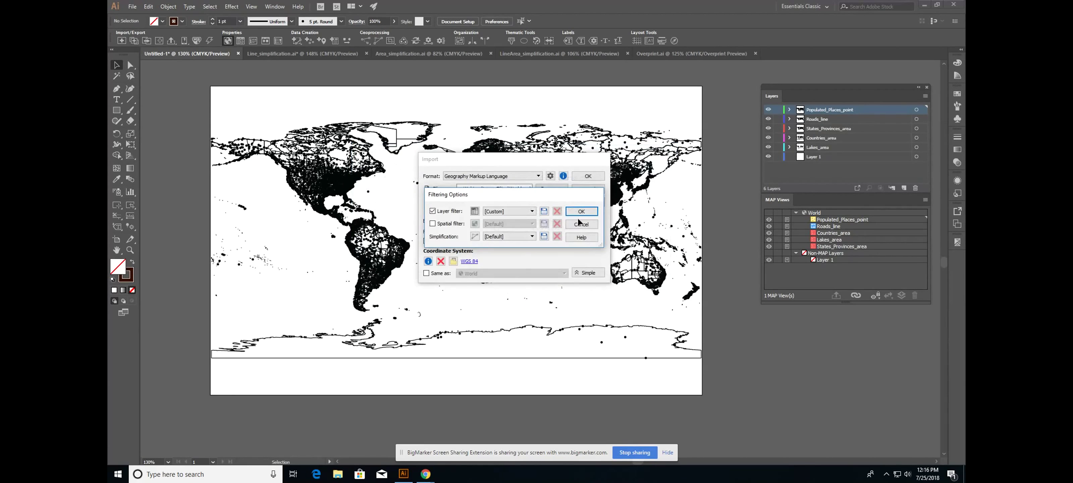
left_click(533, 211)
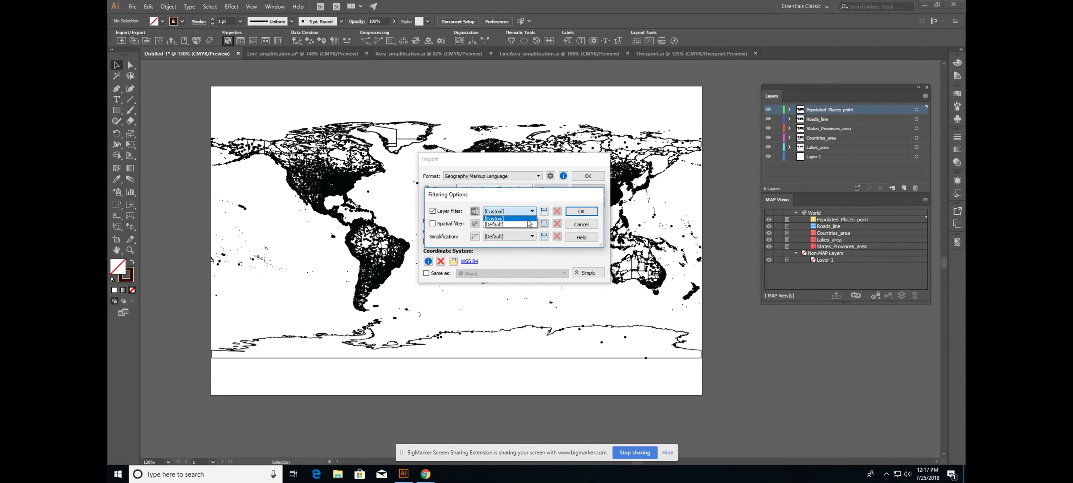
Review and accept the custom layer filter, and import World.gml with the page fitted to a new MAP View
left_click(475, 211)
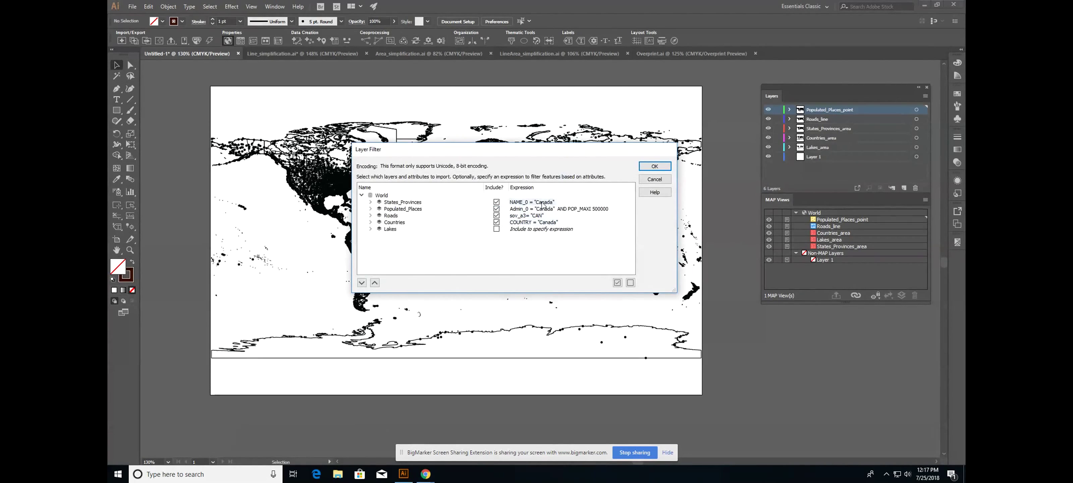
left_click(654, 166)
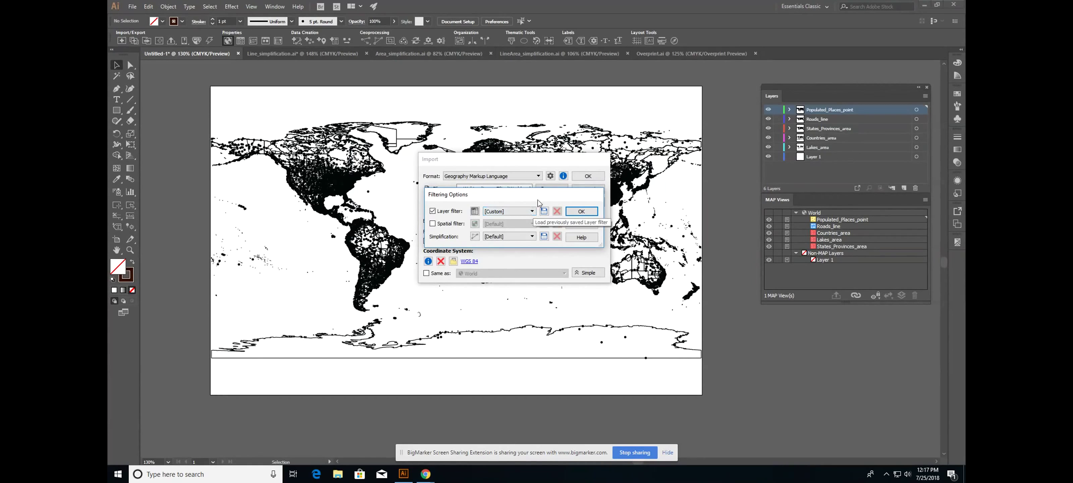
left_click(577, 211)
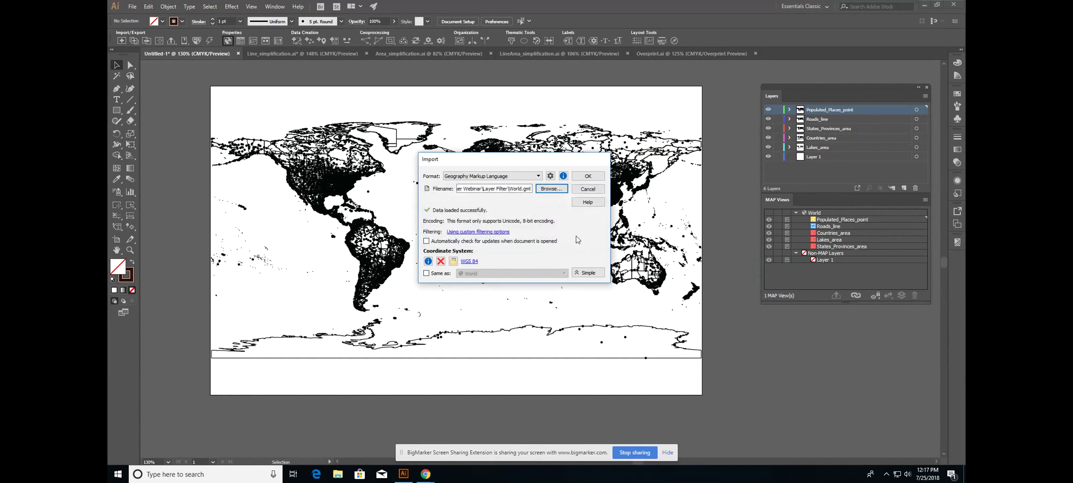
left_click(593, 179)
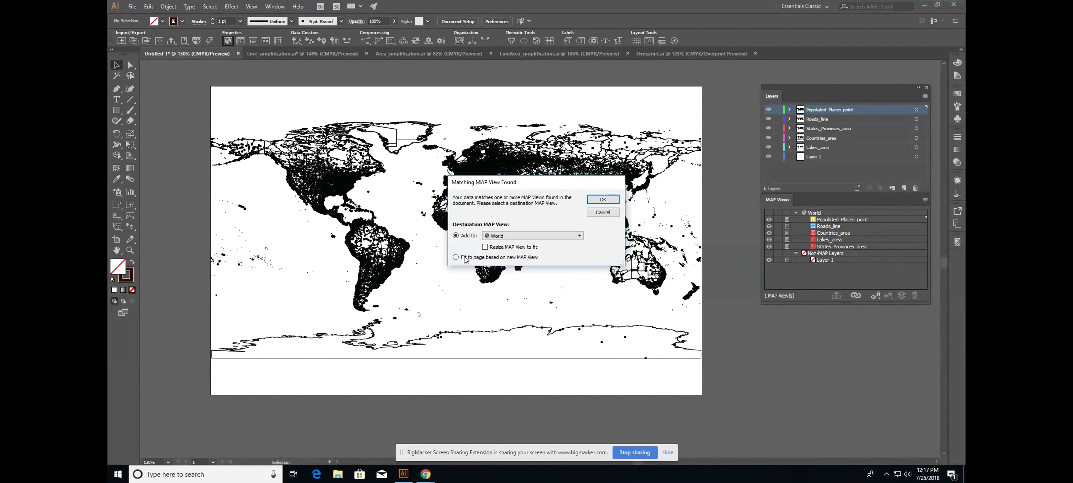
left_click(456, 258)
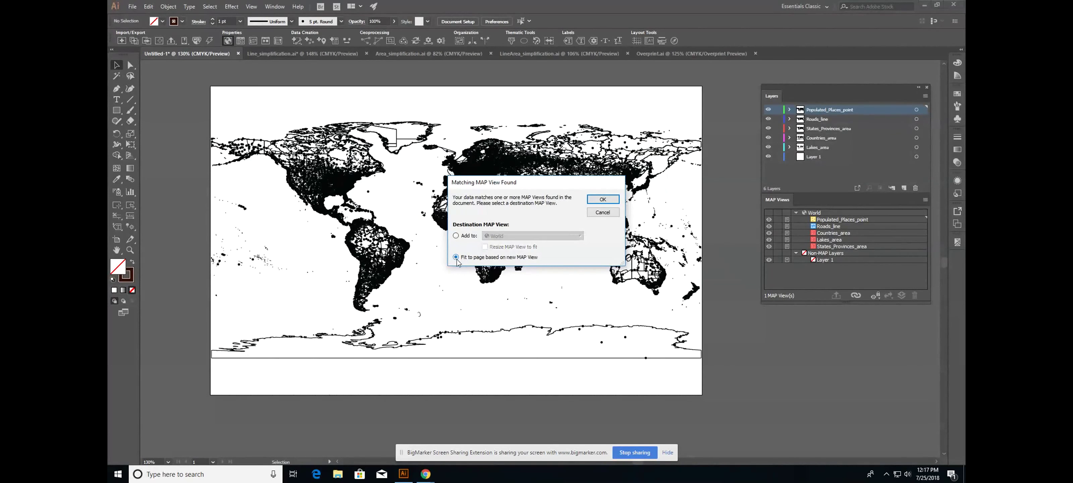
left_click(602, 200)
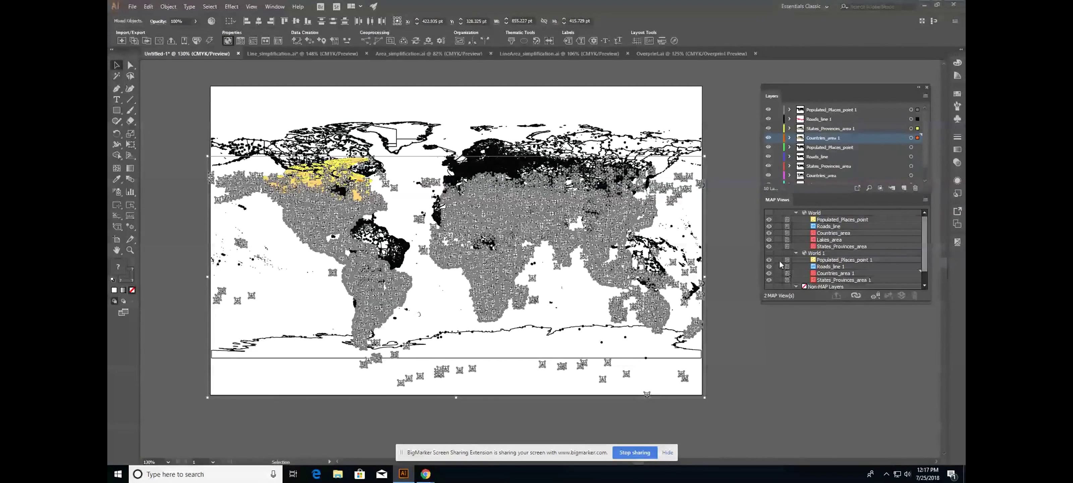
Hide all layers of the original World MAP View and deselect the newly imported art
left_click(769, 246)
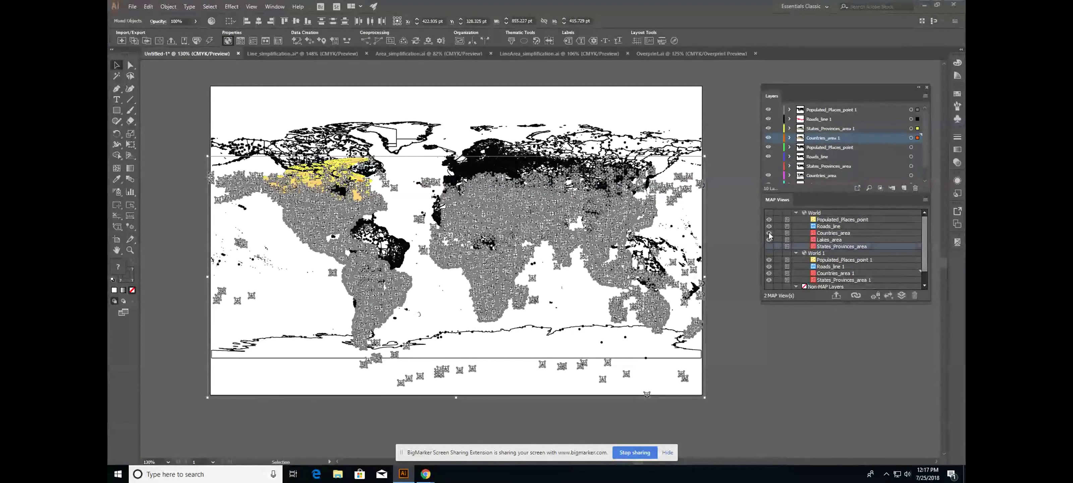
left_click(768, 233)
left_click(768, 226)
left_click(769, 219)
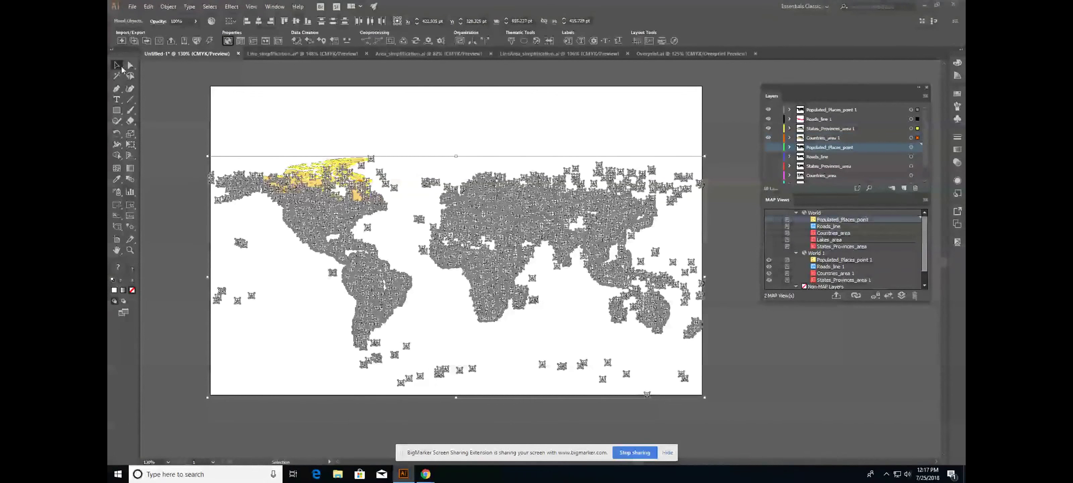
left_click(177, 96)
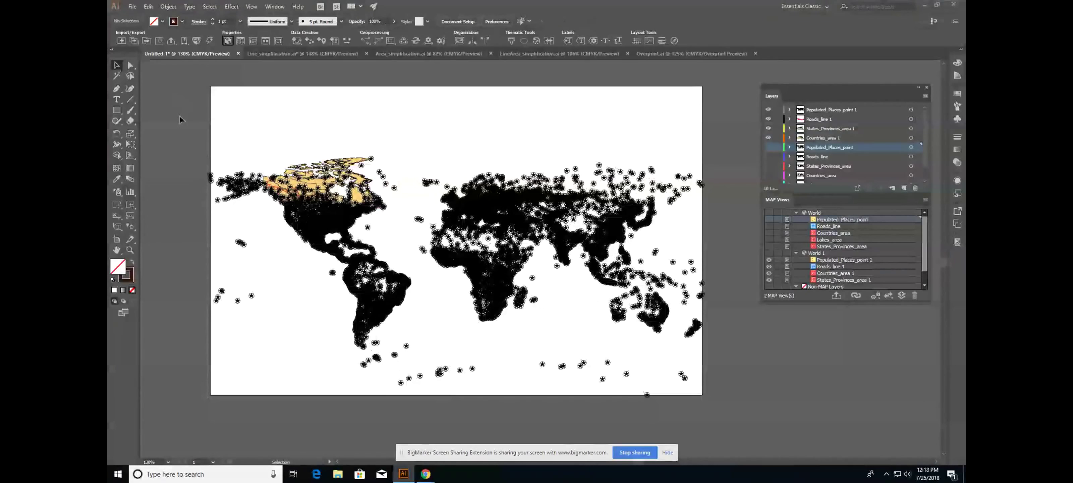
Check the layer note of Populated_Places_point 1 in the World 1 MAP View and hide that layer
left_click(787, 260)
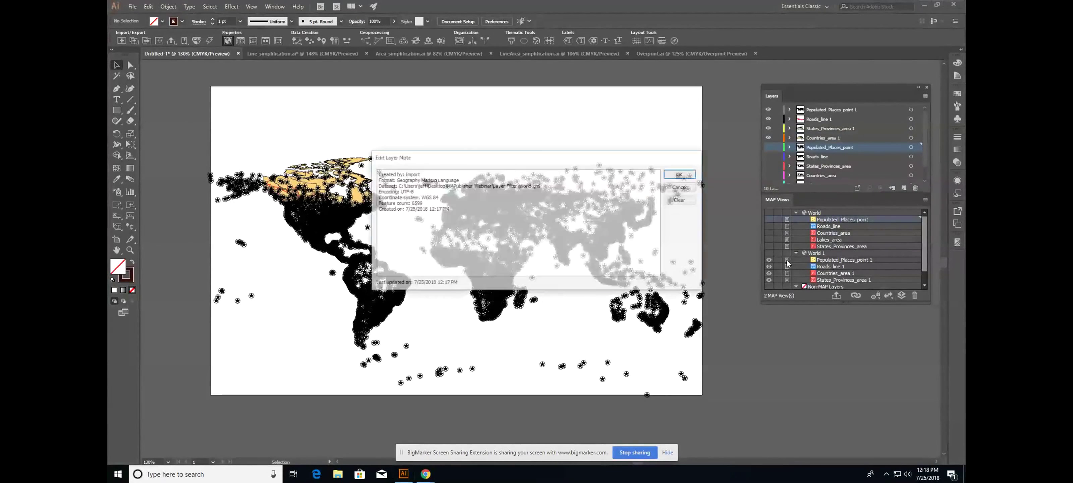
left_click(679, 178)
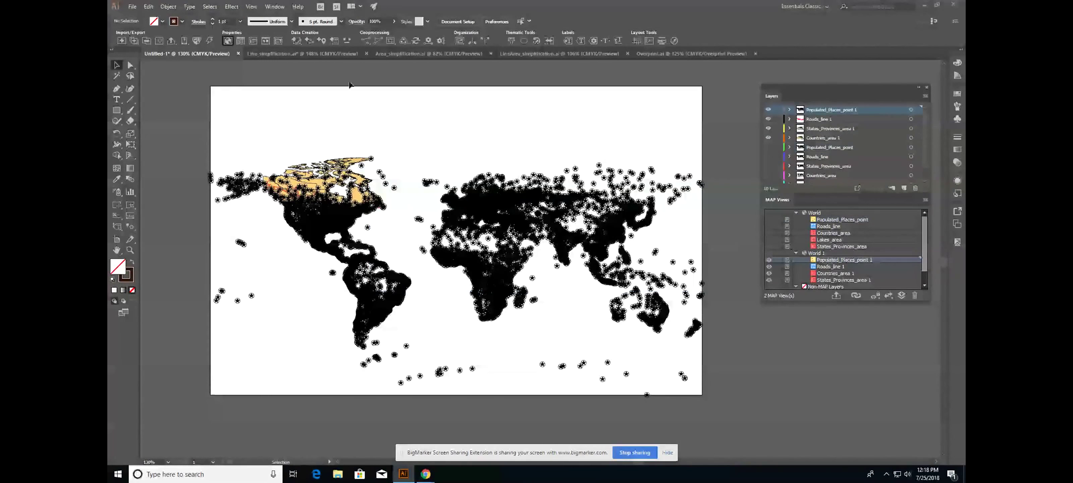
left_click(769, 260)
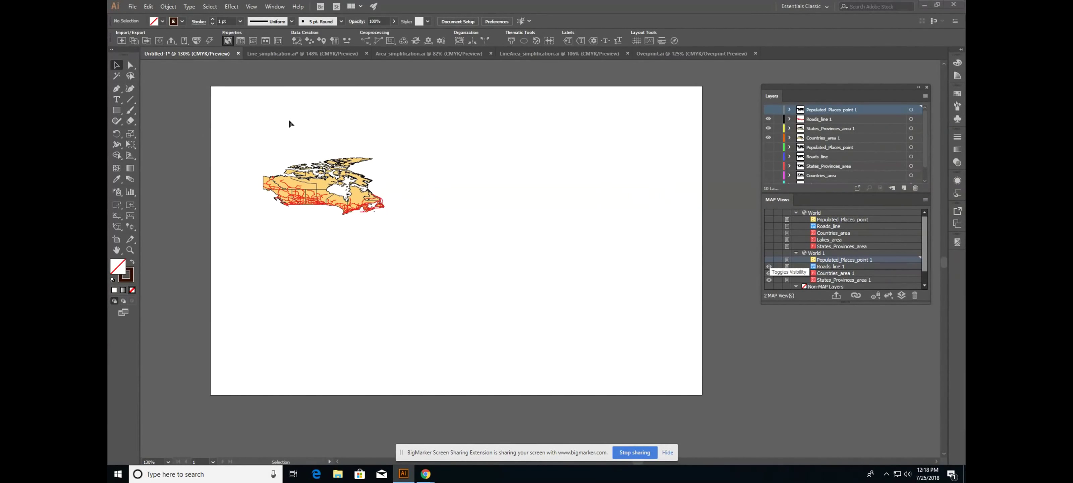
Start another MAPublisher import of World.gml in Geography Markup Language format and open its filtering options
left_click(121, 40)
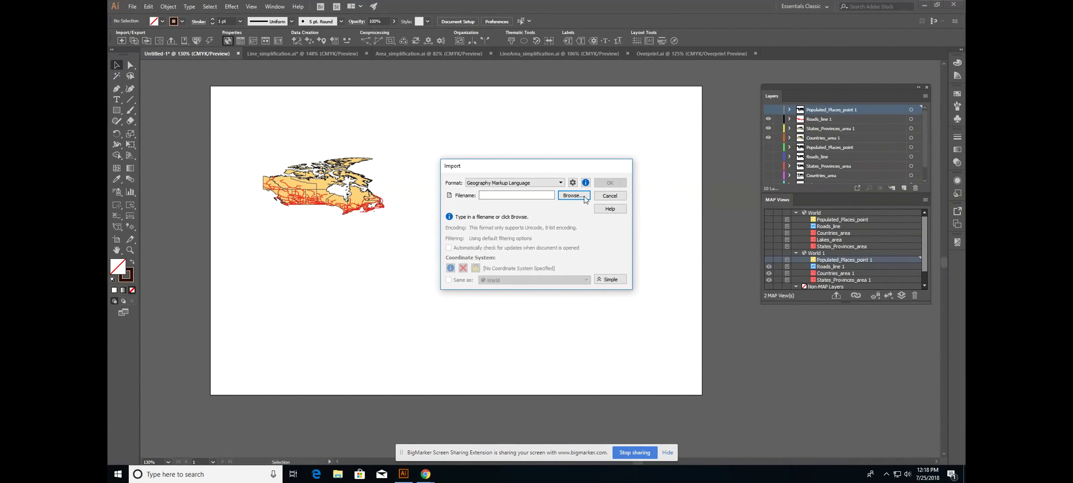
left_click(580, 195)
double_click(553, 229)
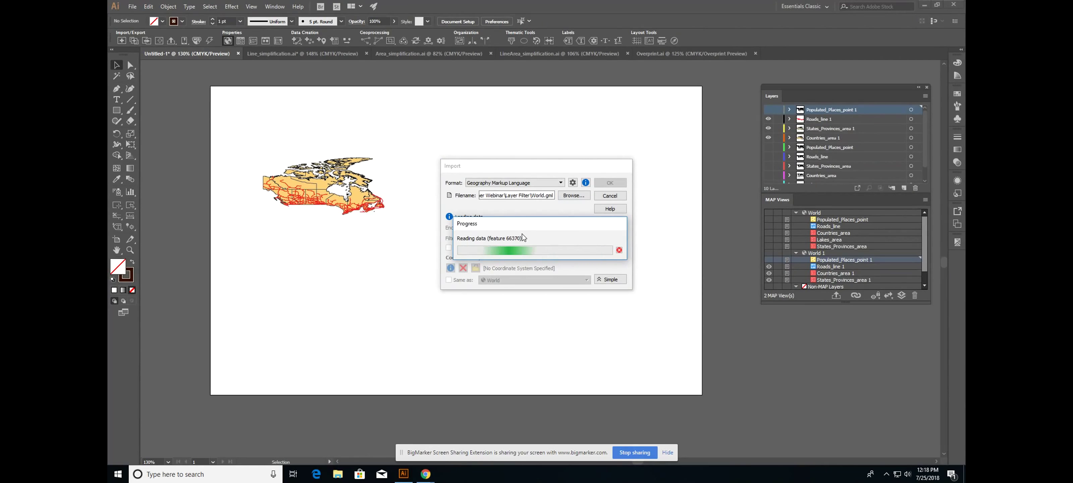
left_click(520, 235)
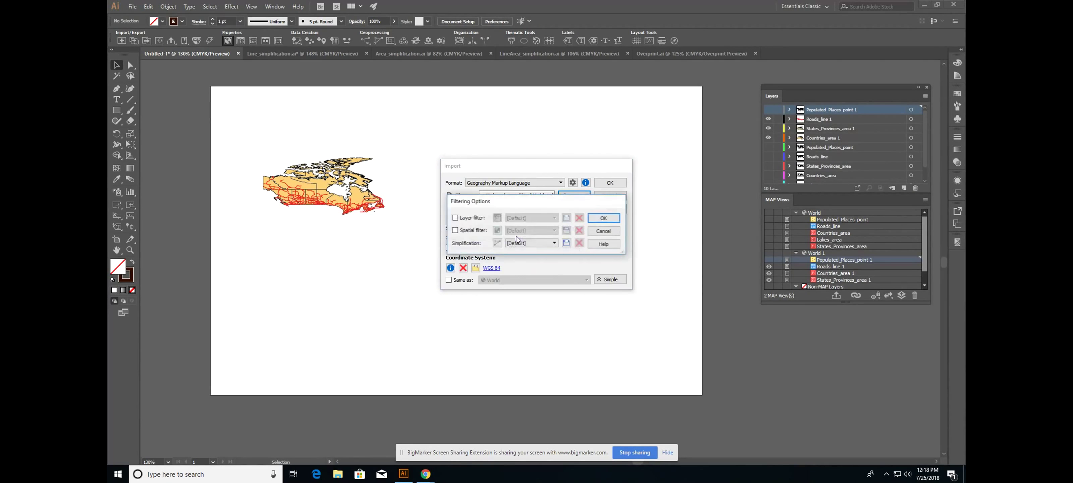
Enable the layer filter and exclude the States_Provinces, Roads, Countries and Lakes layers, leaving only Populated_Places
left_click(473, 220)
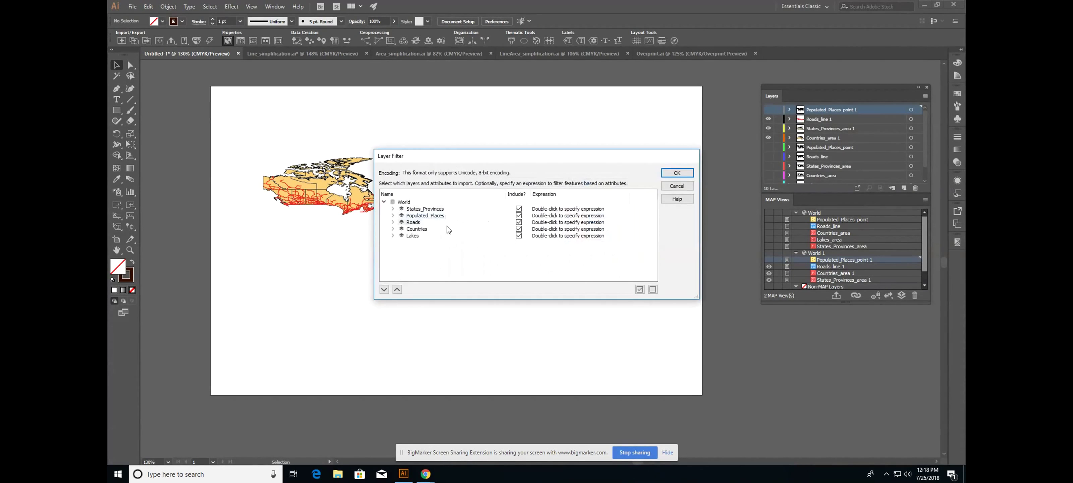
left_click(518, 208)
left_click(519, 222)
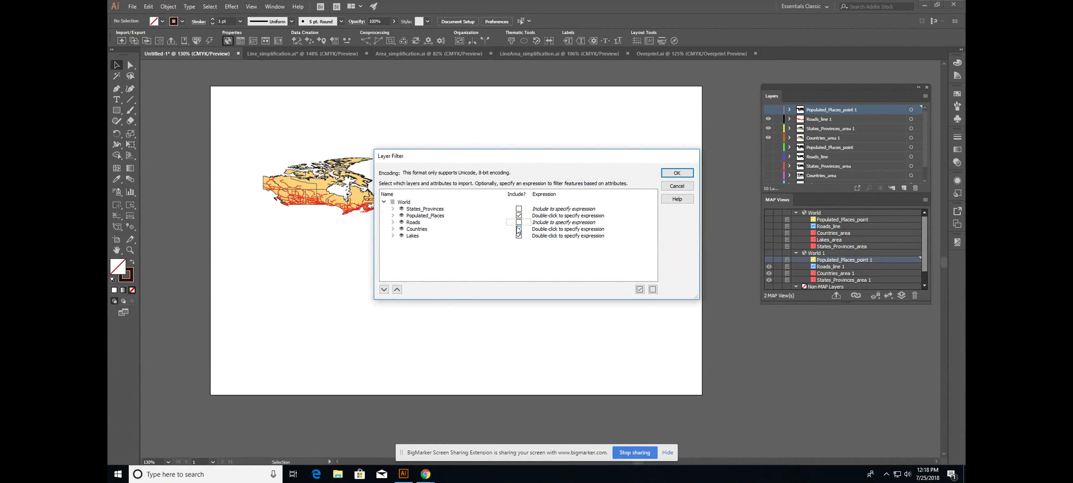
left_click(519, 229)
left_click(519, 235)
Insert the recent expression Admin_0= "Canada" AND POP_MAXI > 500000 as the Populated_Places filter and accept the layer filter
double_click(568, 215)
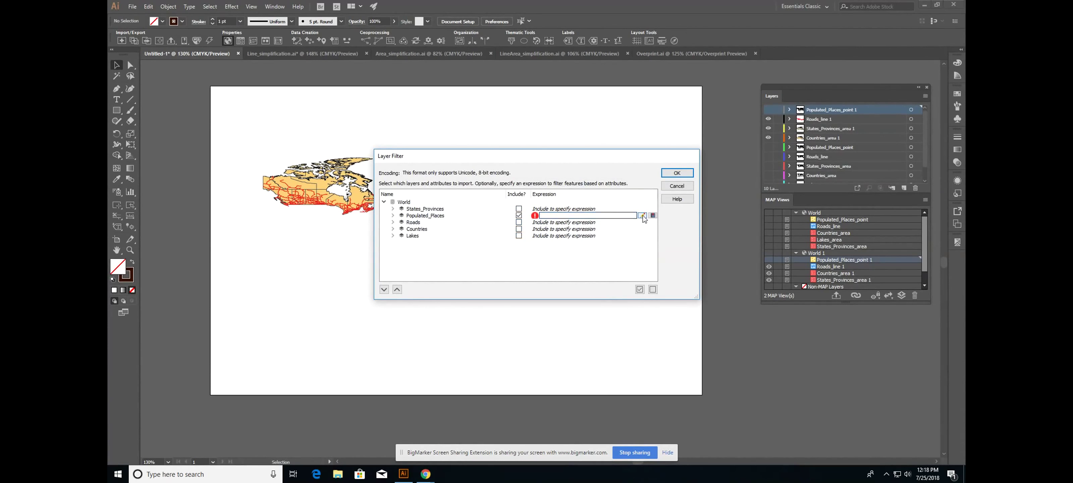
left_click(651, 216)
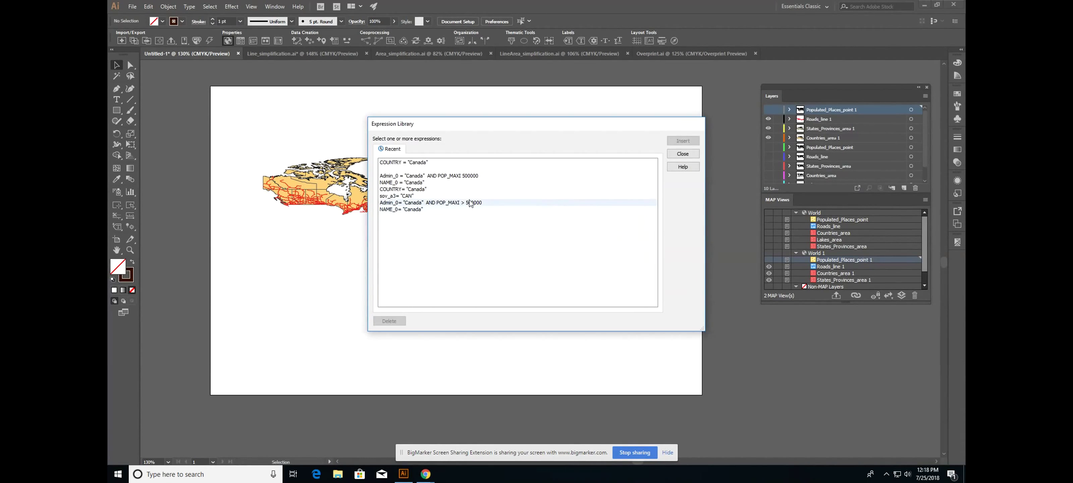
left_click(452, 177)
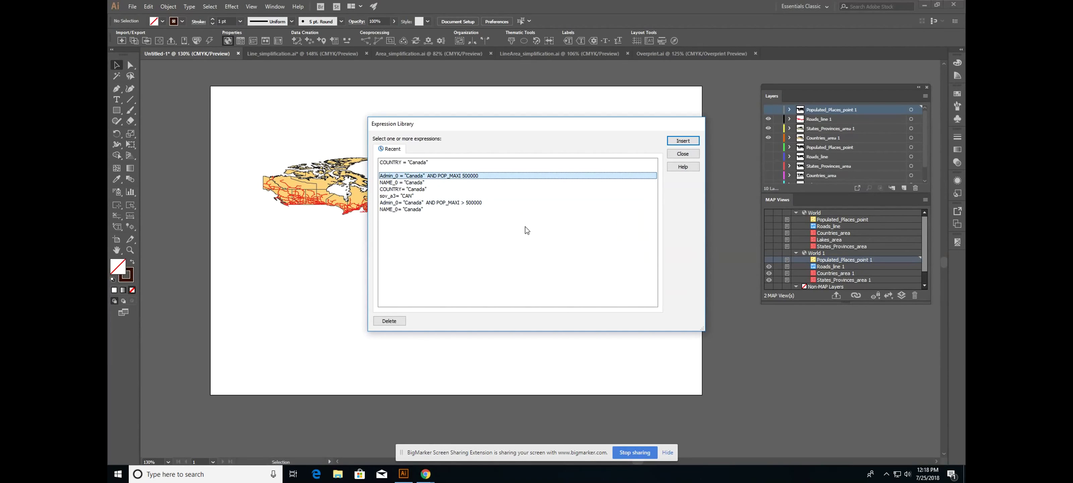
left_click(464, 202)
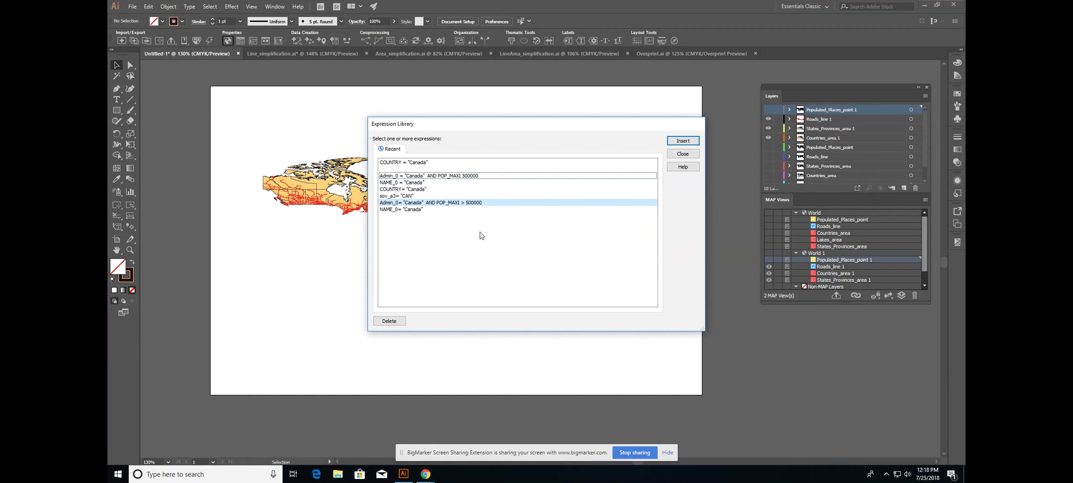
left_click(686, 144)
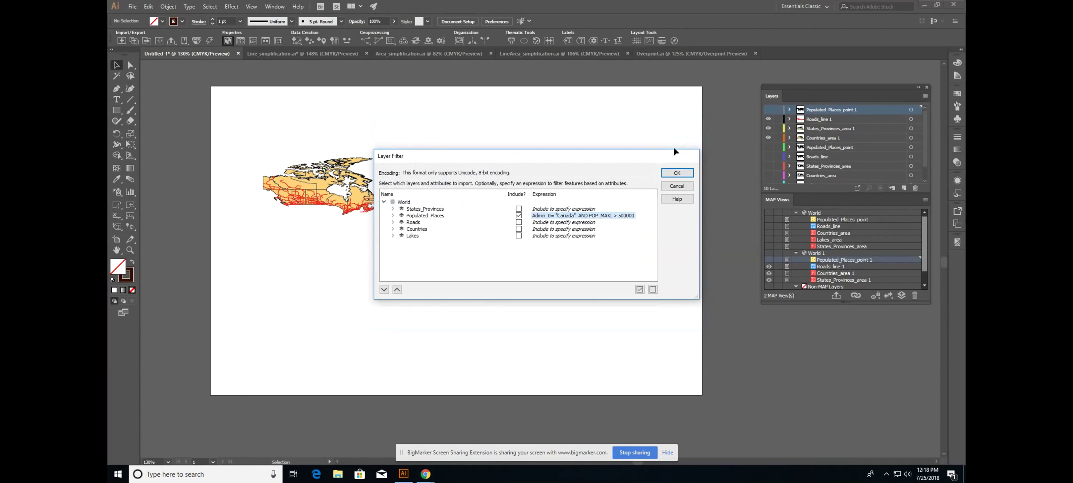
left_click(669, 174)
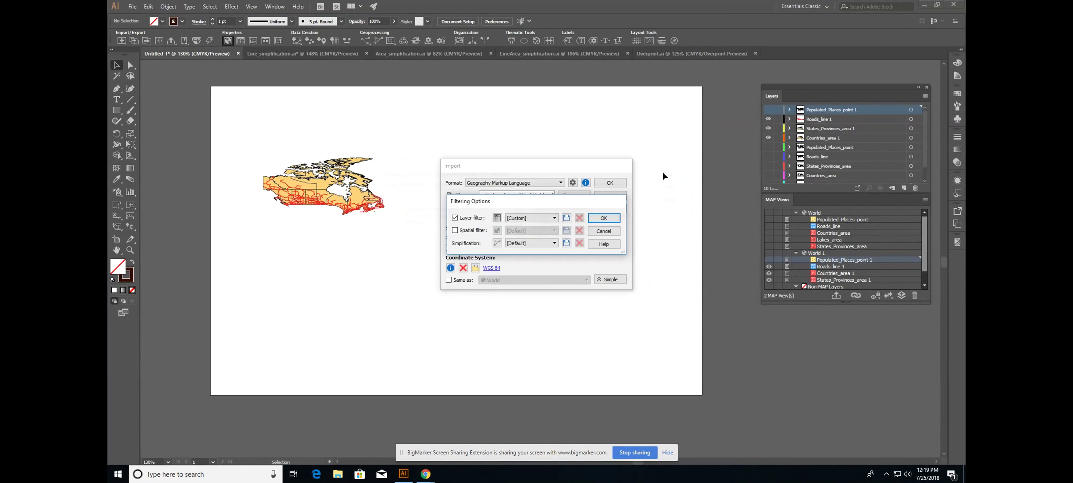
Accept the filtering options and import the filtered populated places into the existing World 1 MAP View
left_click(603, 217)
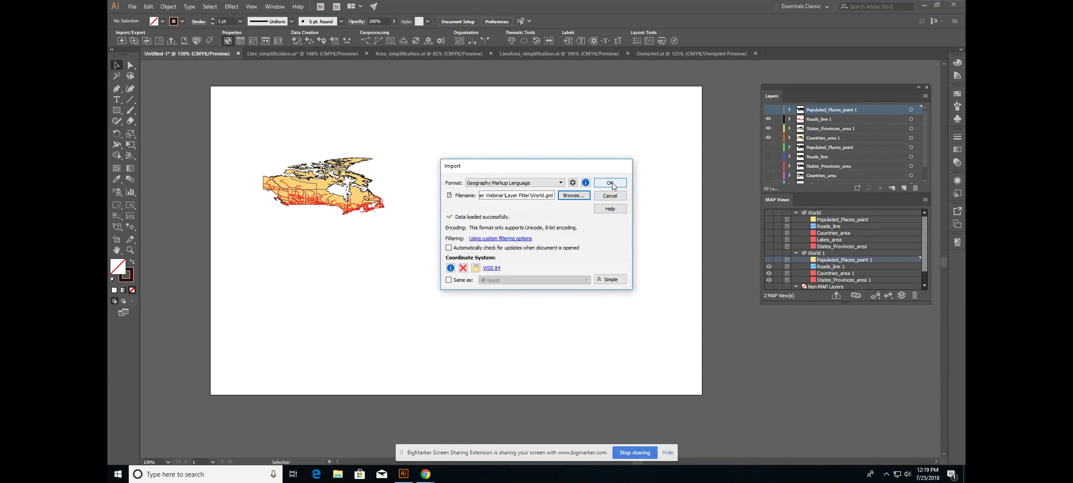
left_click(612, 184)
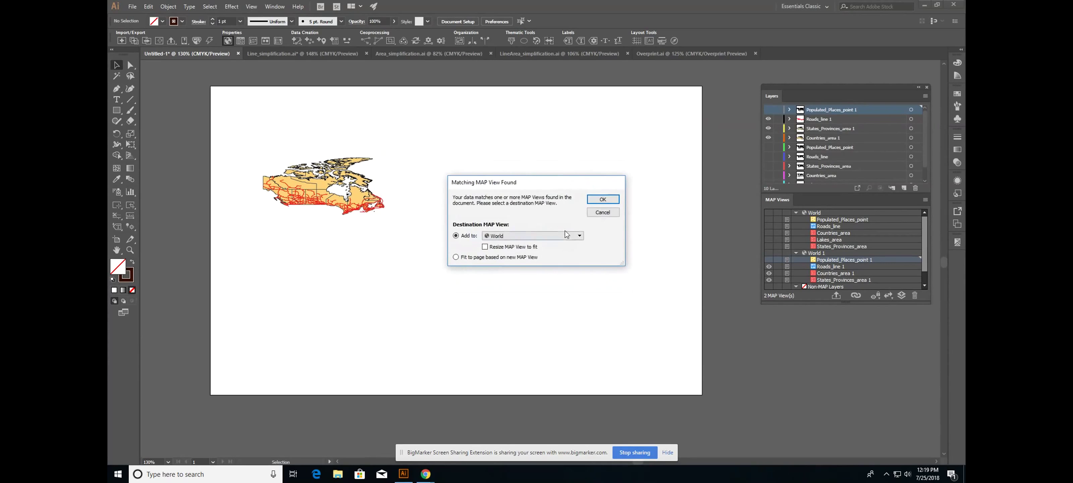
left_click(565, 233)
left_click(559, 247)
left_click(602, 200)
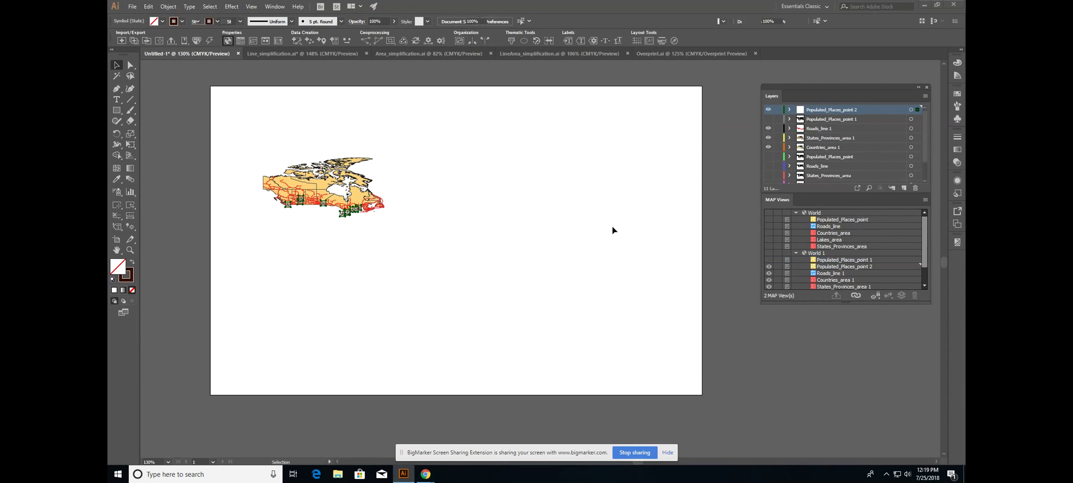
Auto-scale the World 1 MAP View to 1:33091716.129131 so Canada fits the artboard, and clear the selection
double_click(838, 251)
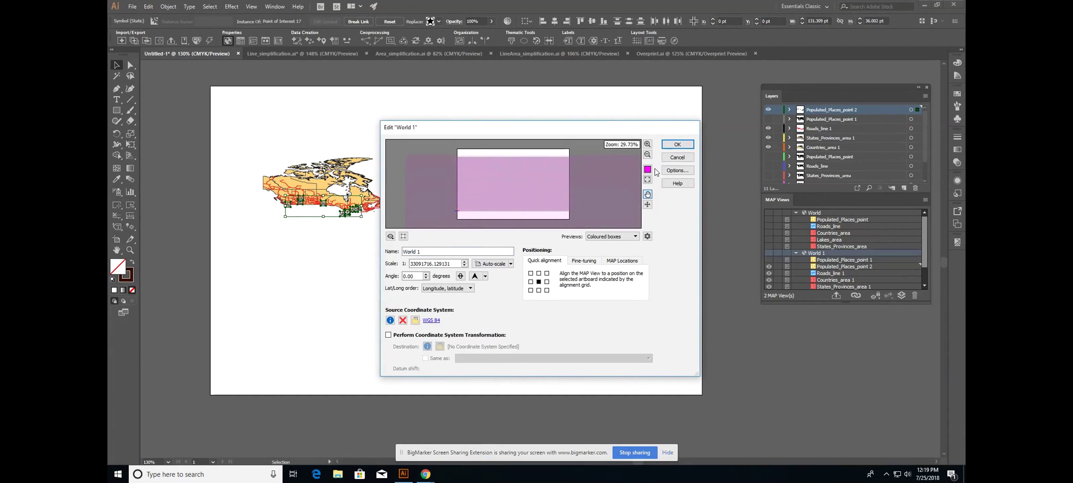
left_click(677, 144)
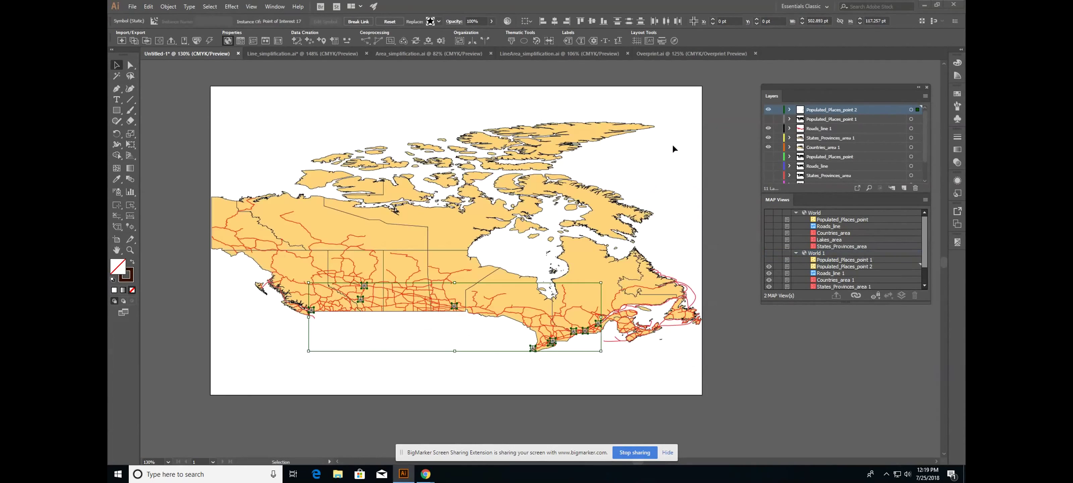
left_click(724, 211)
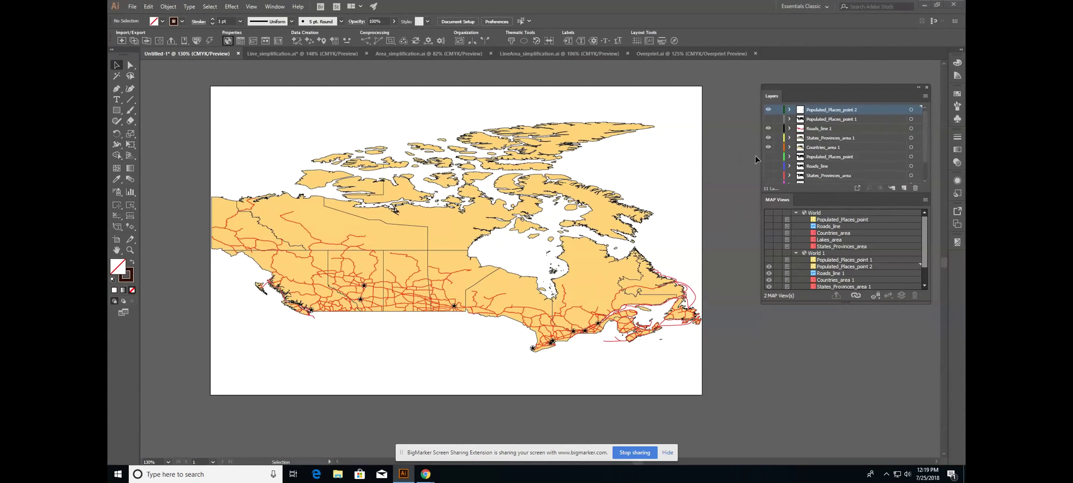
Switch to the BigMarker conference in Chrome, read the latest public chat messages, and return to Illustrator
mouse_move(425, 473)
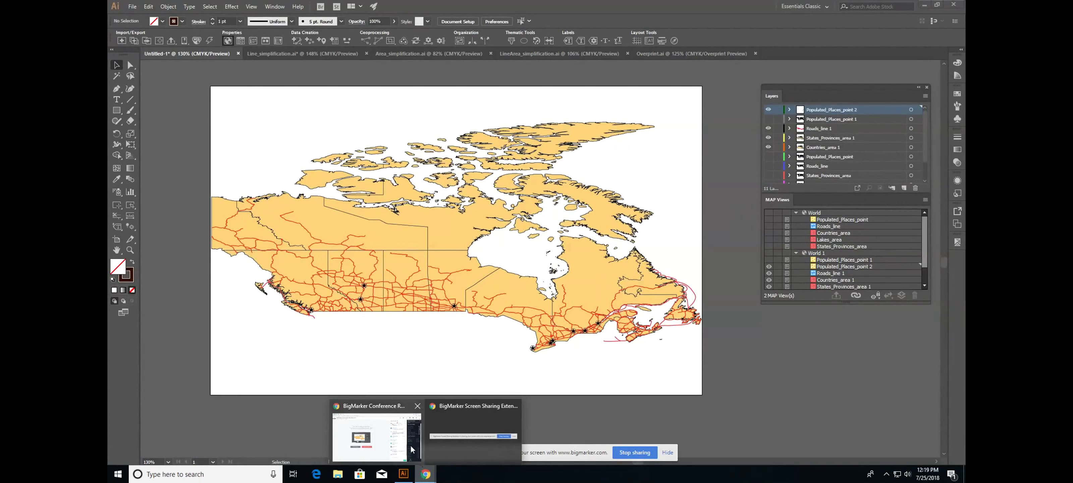
left_click(378, 433)
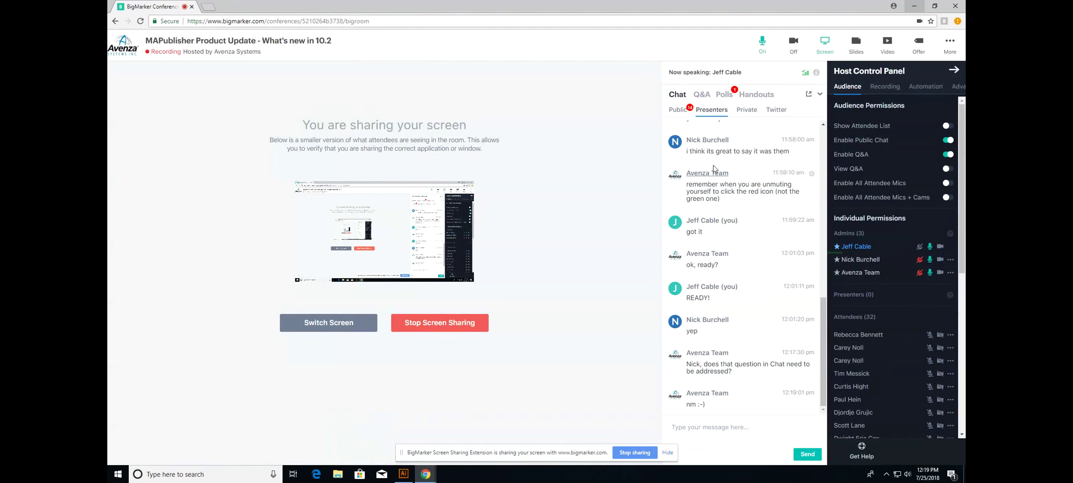
left_click(678, 110)
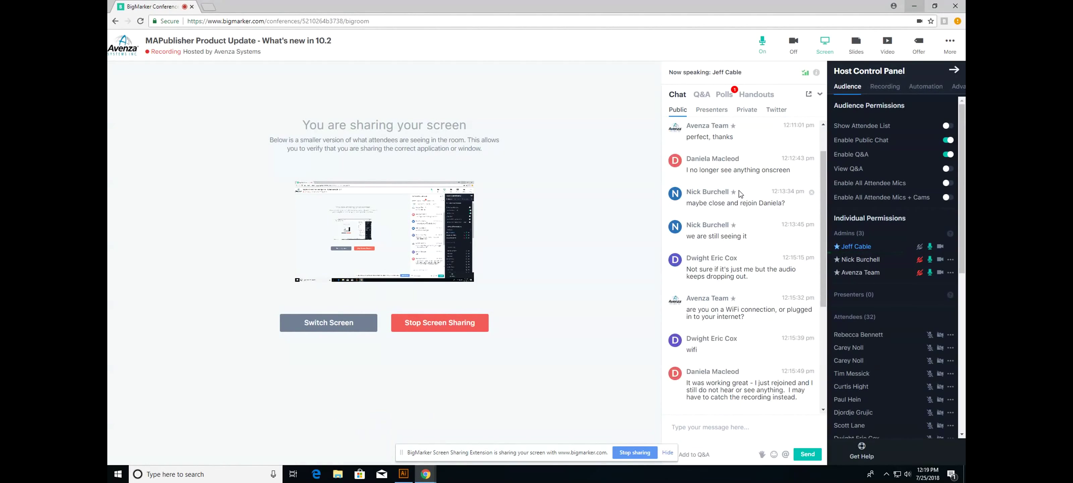
scroll(738, 208, "down", 4)
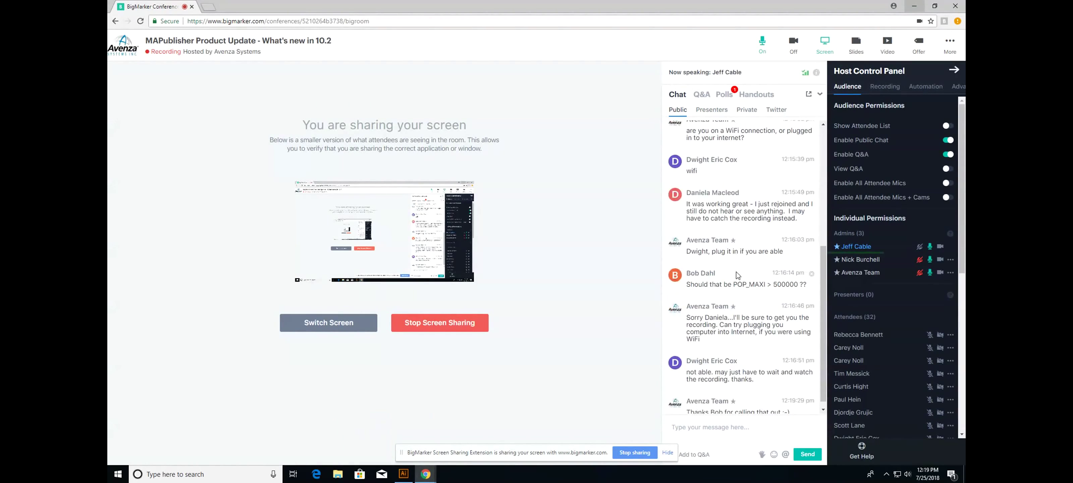
scroll(732, 274, "down", 1)
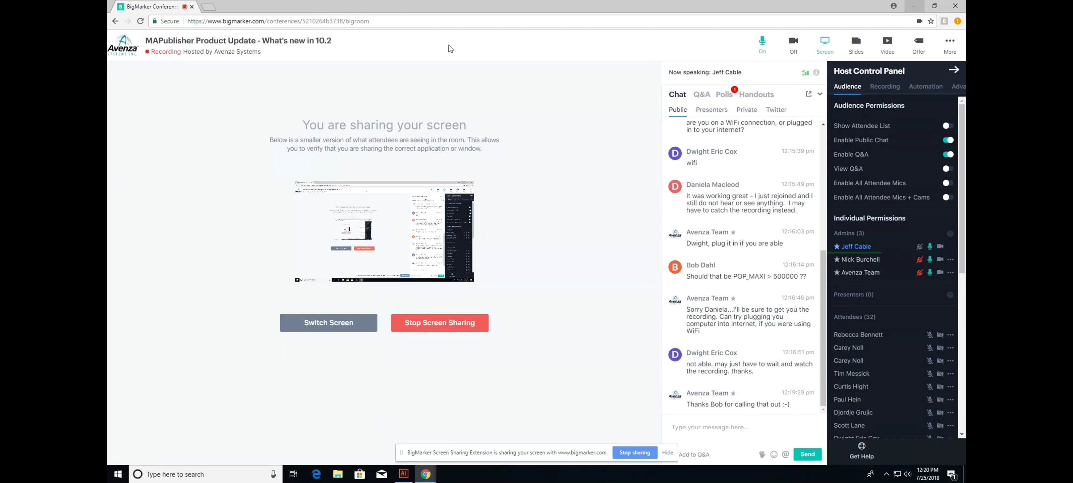
left_click(914, 7)
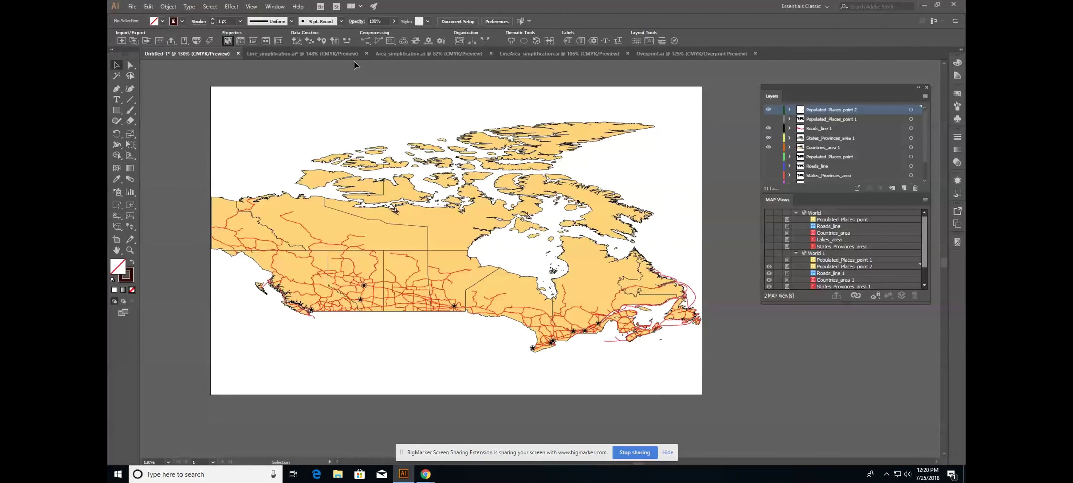
Switch to the Line_simplification.ai document, select the Mississippi River line and read the simplification details in its layer note
left_click(309, 57)
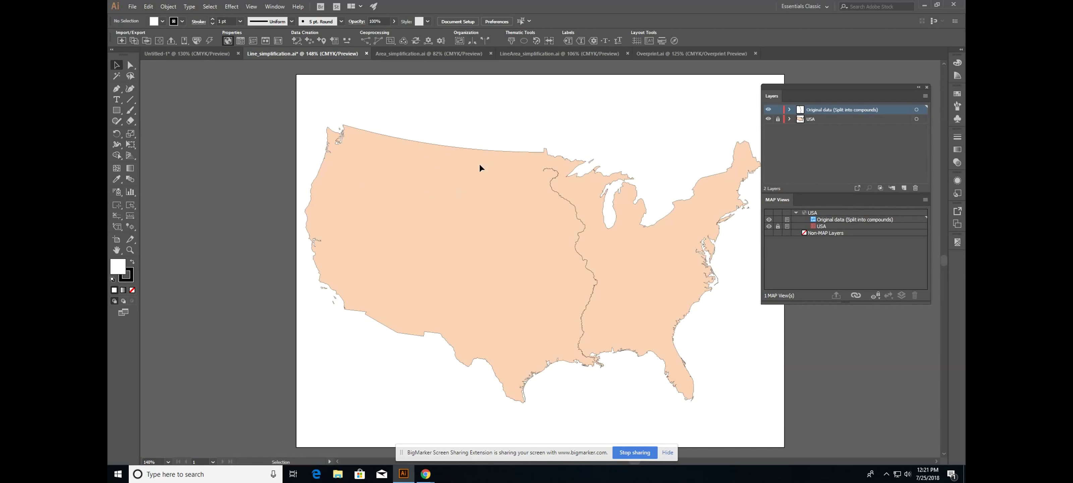
left_click(550, 172)
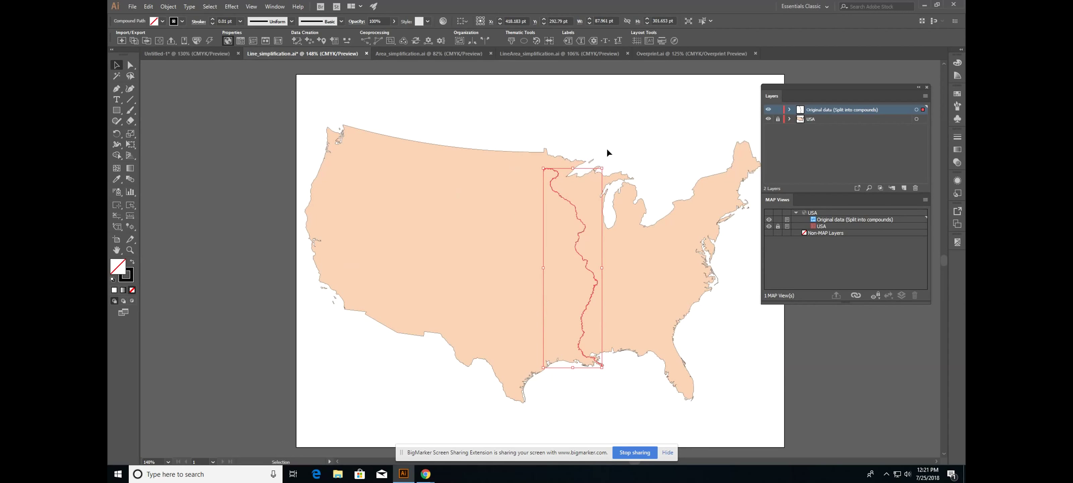
left_click(787, 219)
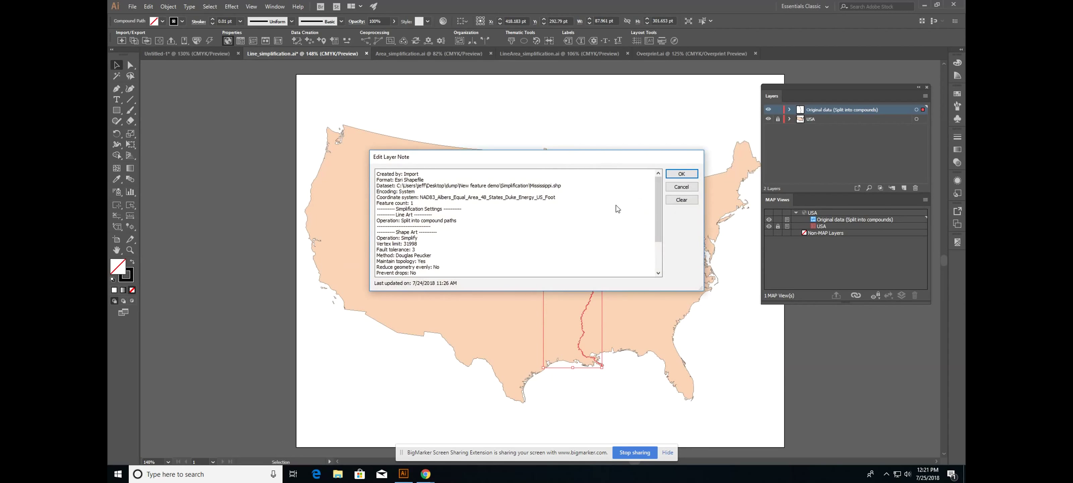
left_click_drag(568, 157, 376, 145)
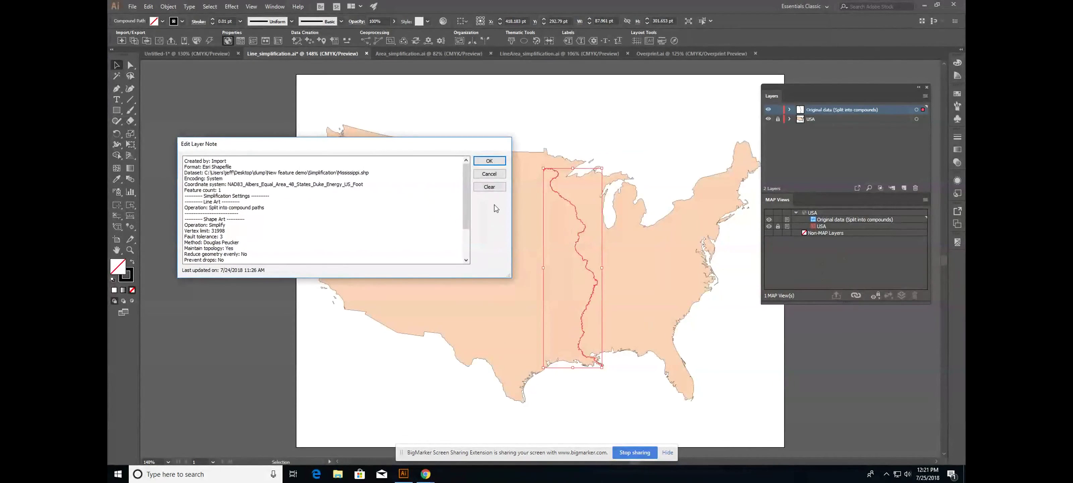
scroll(279, 217, "down", 3)
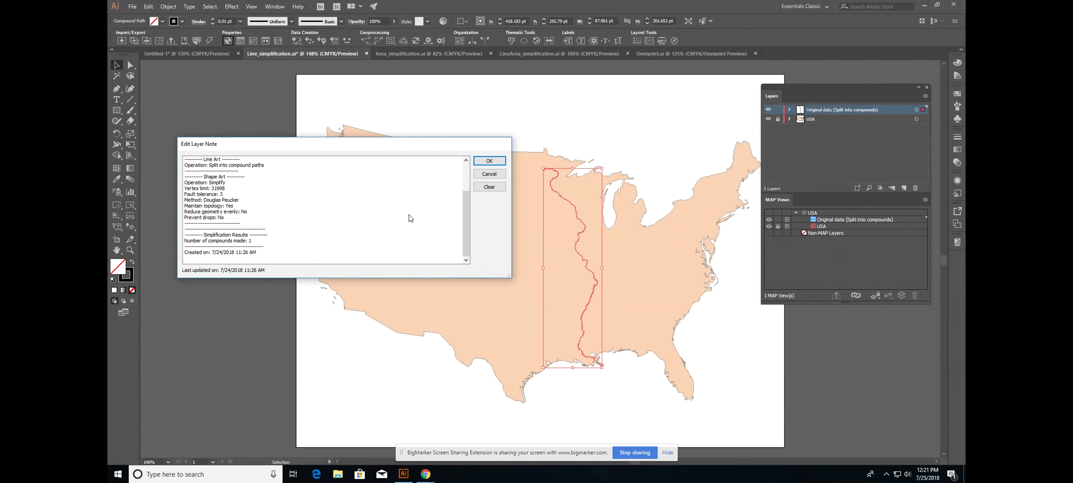
left_click(490, 175)
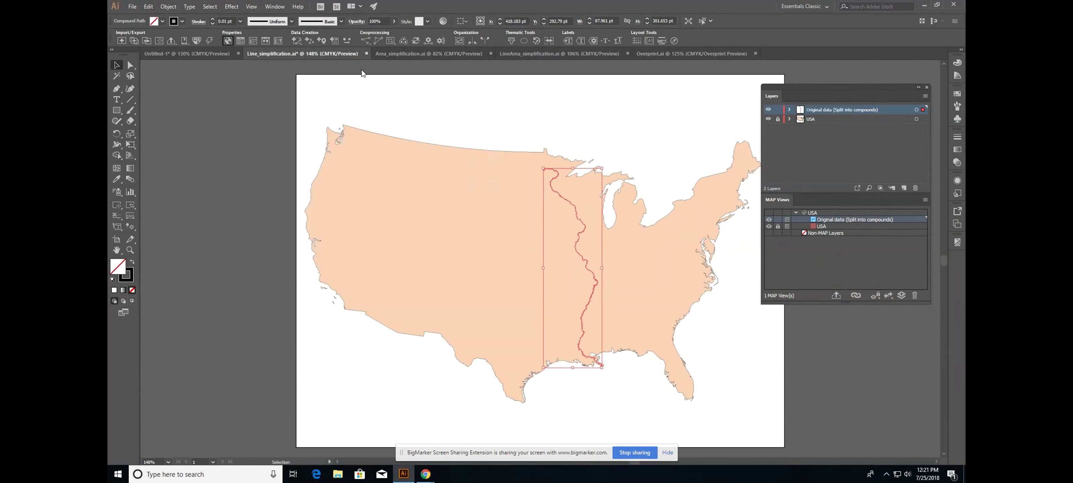
Show the #VertexCount property in the river line's MAP Attributes to check its vertices, then close the attributes and deselect the line
left_click(241, 40)
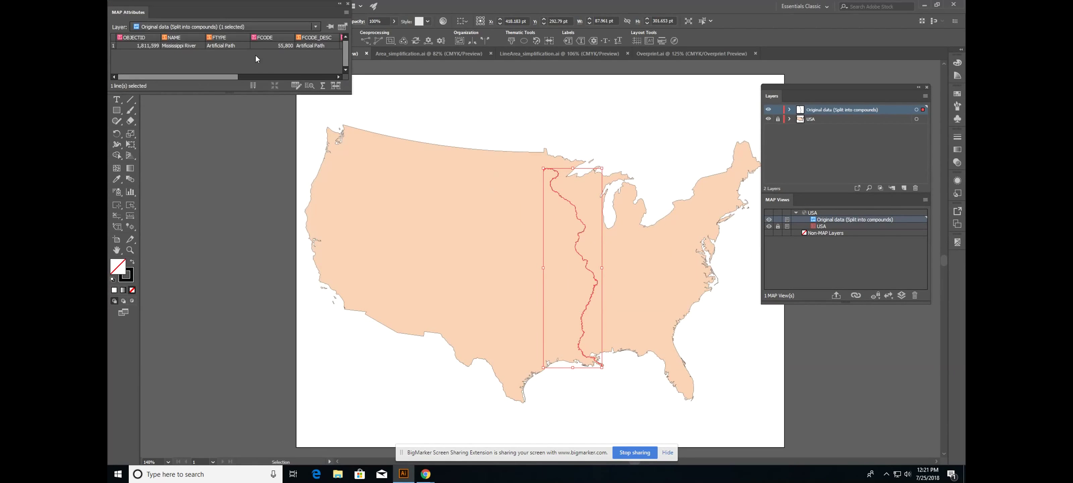
left_click_drag(250, 12, 391, 104)
left_click(394, 176)
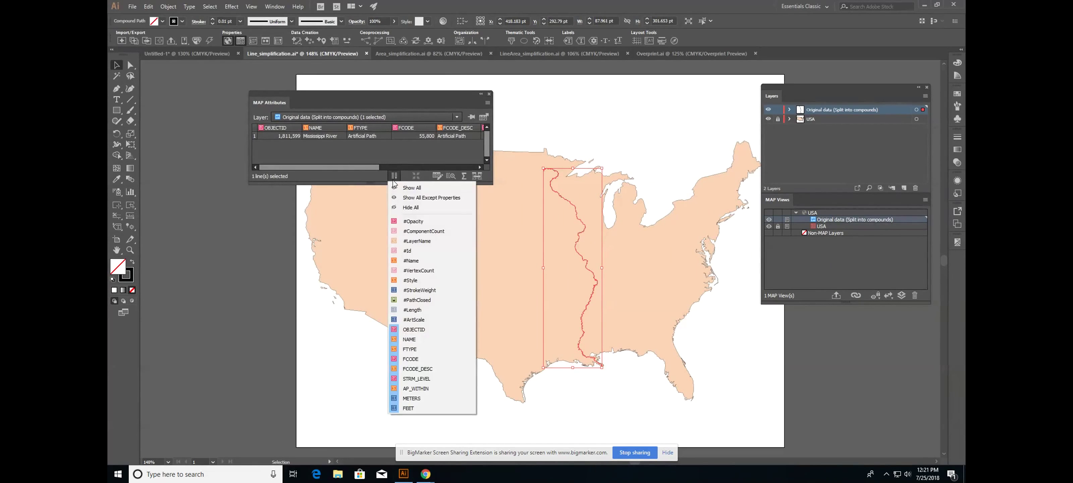
left_click(414, 271)
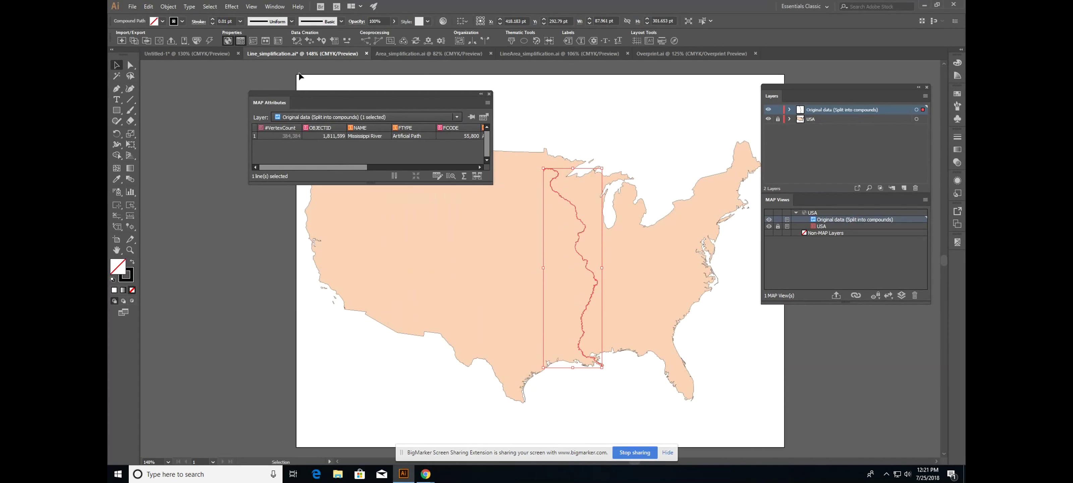
left_click(240, 40)
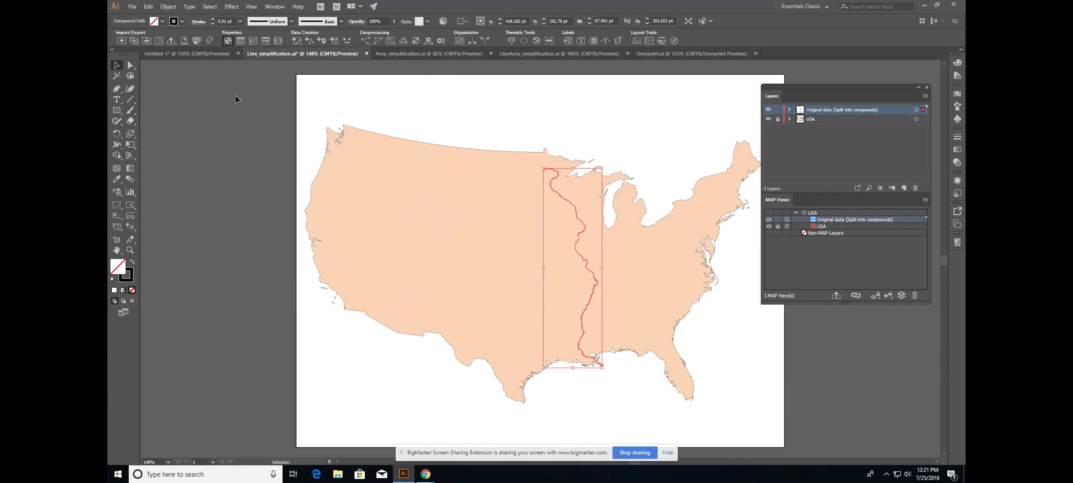
left_click(209, 101)
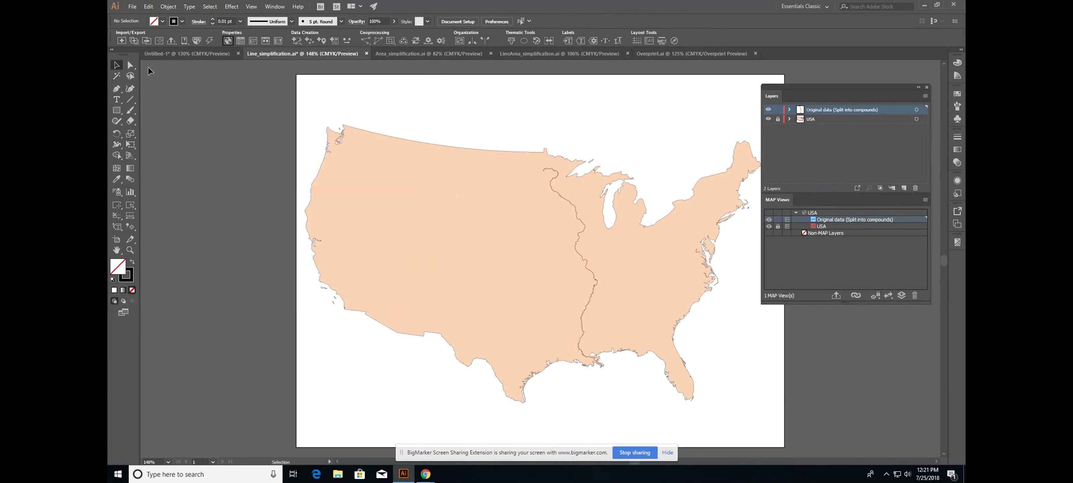
Start a MAPublisher import with automatic format detection and load Mississippi.shp from the MAPublisher Webinar Simplification folder
left_click(121, 40)
left_click(504, 182)
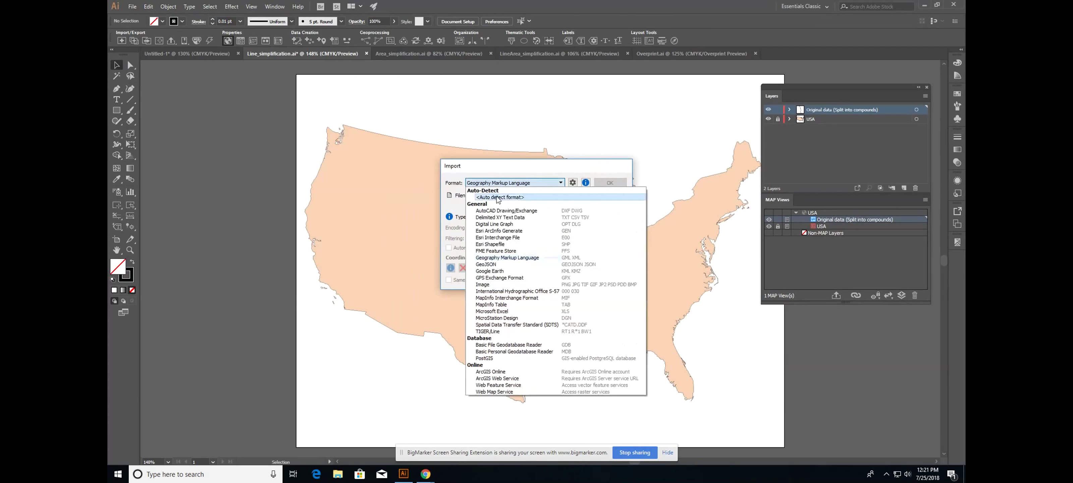
left_click(498, 198)
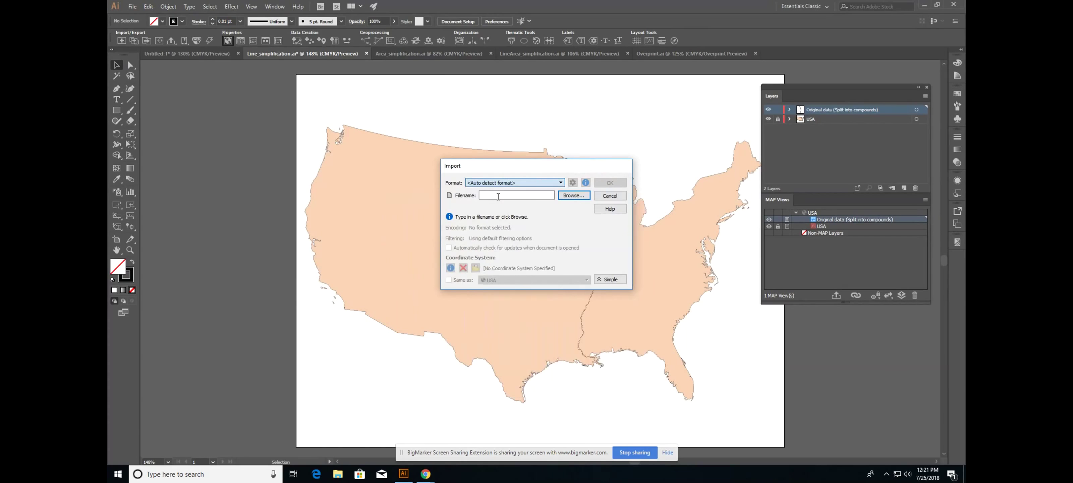
left_click(577, 198)
left_click_drag(575, 180, 481, 143)
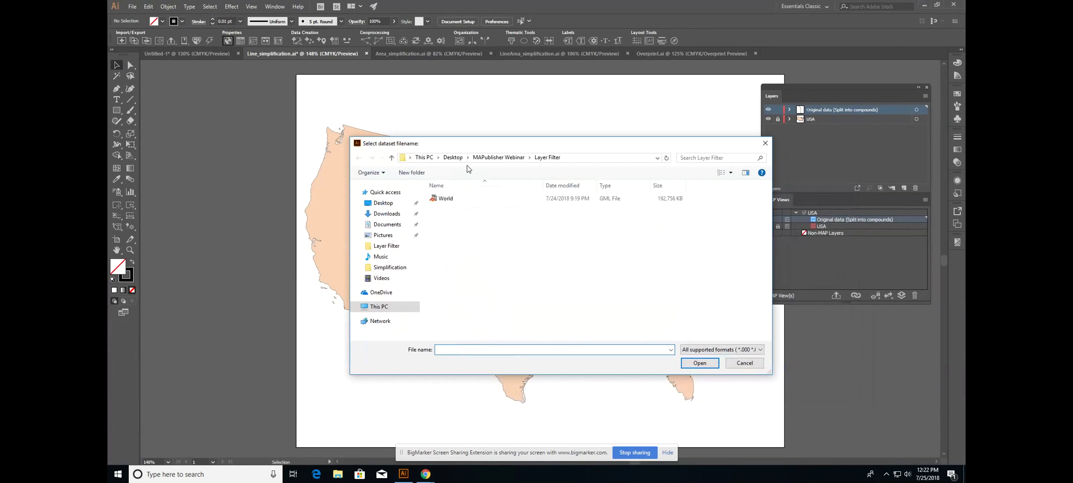
left_click(497, 158)
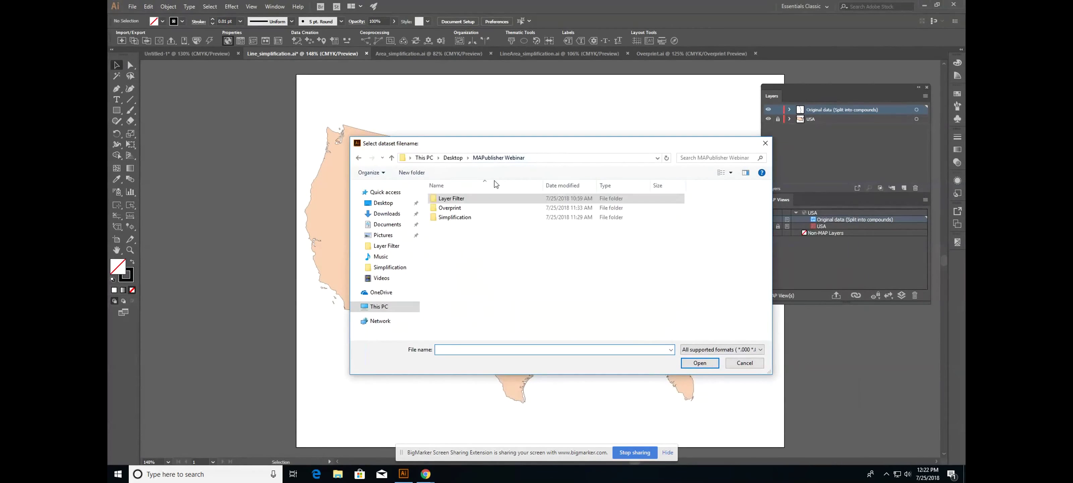
double_click(475, 217)
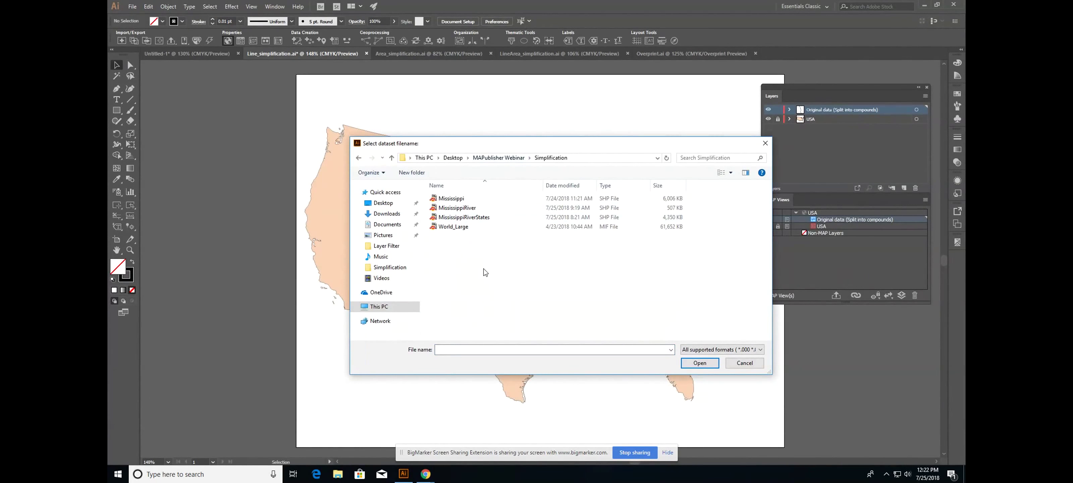
double_click(463, 200)
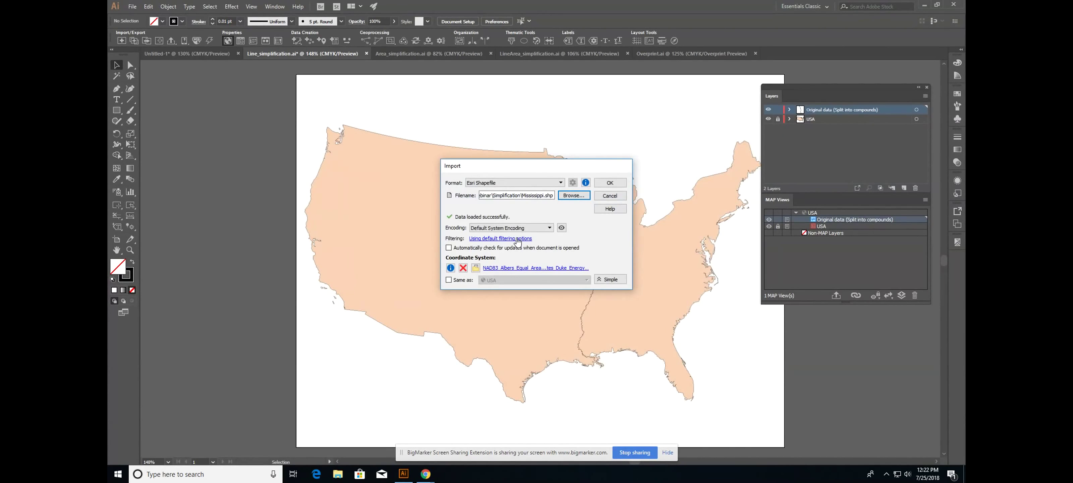
Open the import's filtering options and examine the default simplification settings for line and area art without changing them
left_click(504, 240)
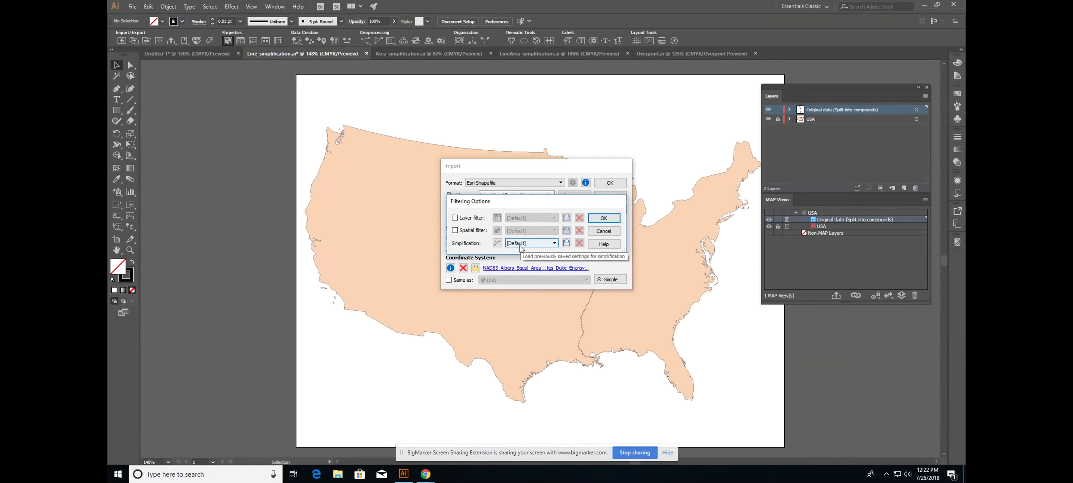
left_click(539, 246)
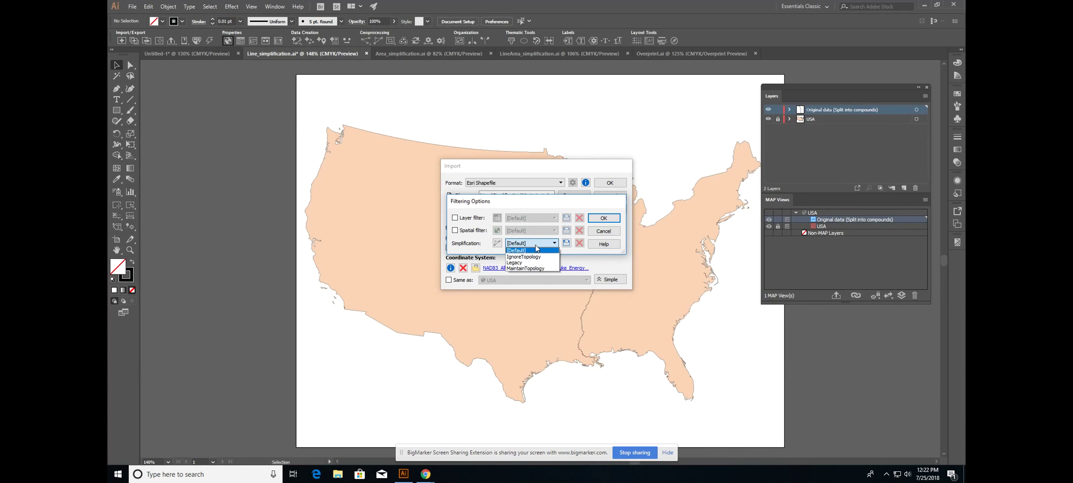
left_click(498, 243)
left_click(497, 244)
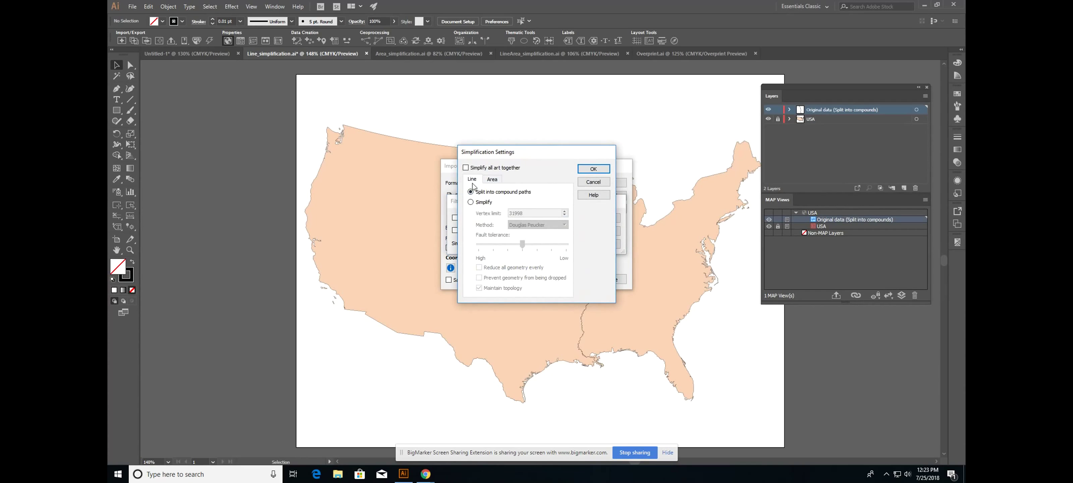
left_click(491, 180)
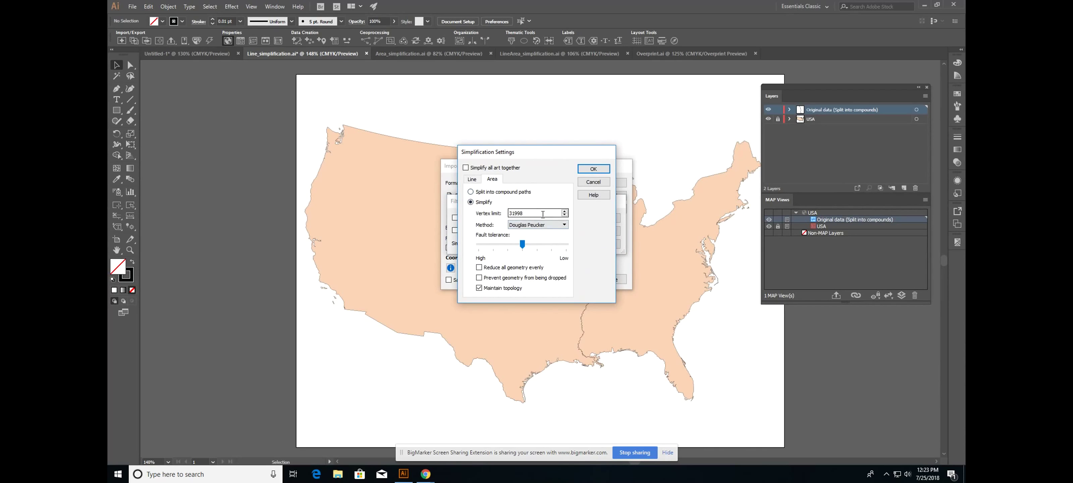
left_click_drag(523, 214, 508, 213)
left_click(593, 183)
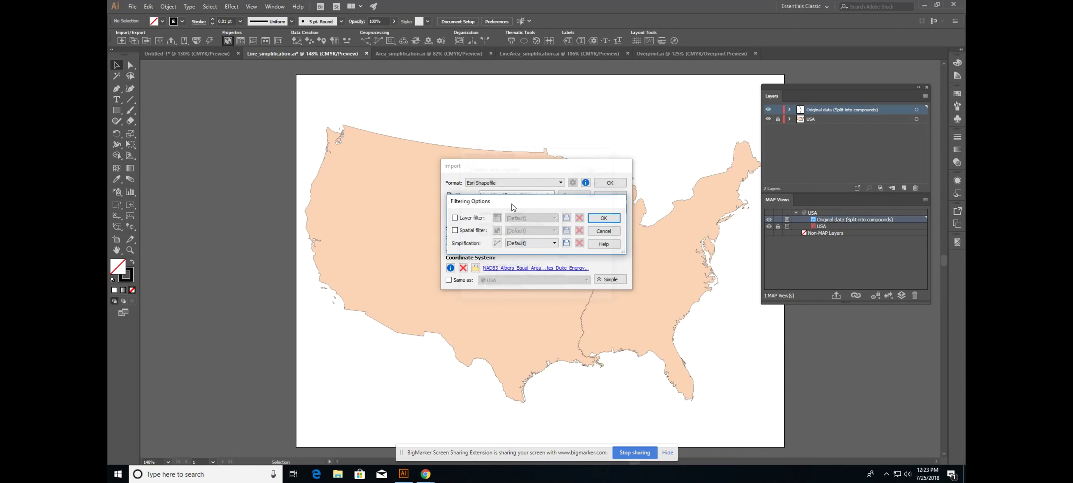
Try the Legacy simplification preset in the filtering options
left_click(536, 243)
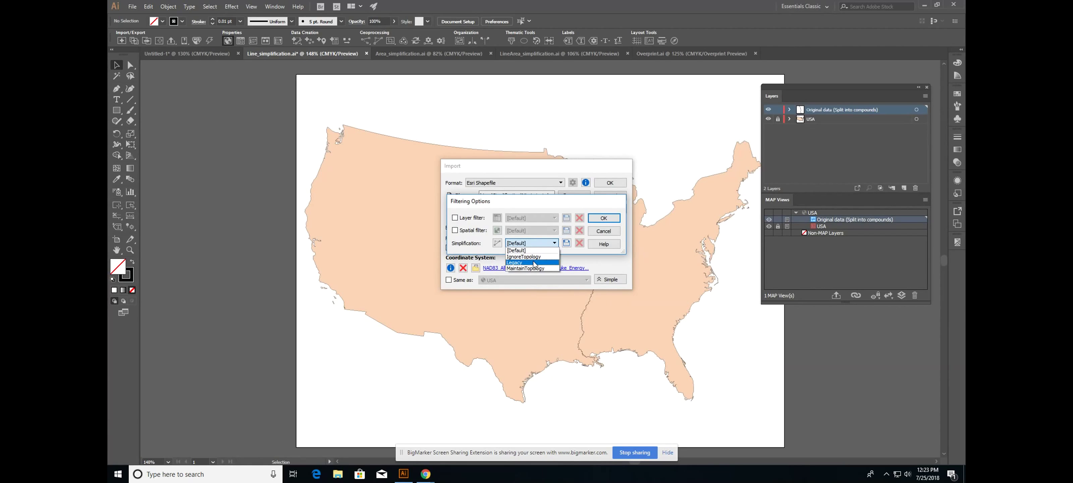
left_click(535, 263)
left_click(548, 263)
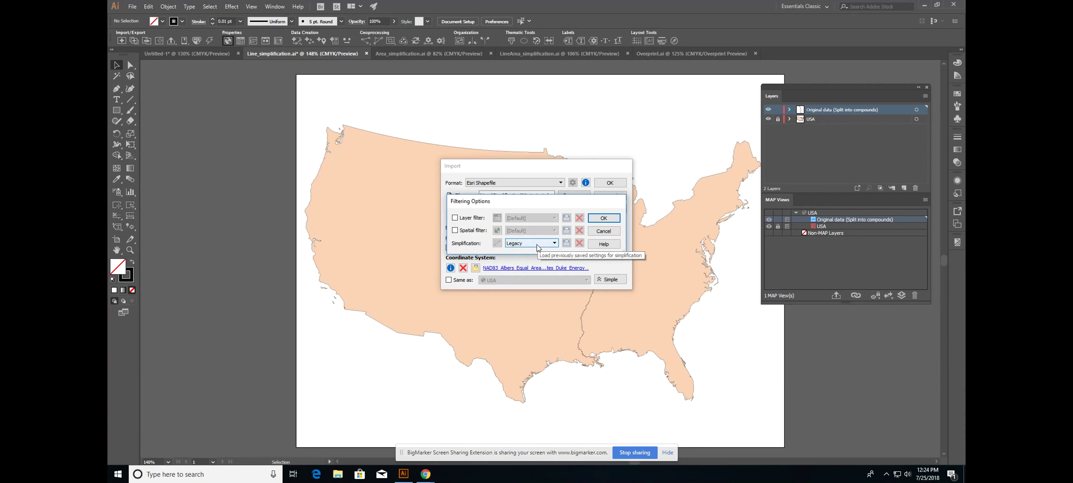
Load the IgnoreTopology simplification preset and examine its area settings and available simplification methods, leaving them unchanged
left_click(542, 245)
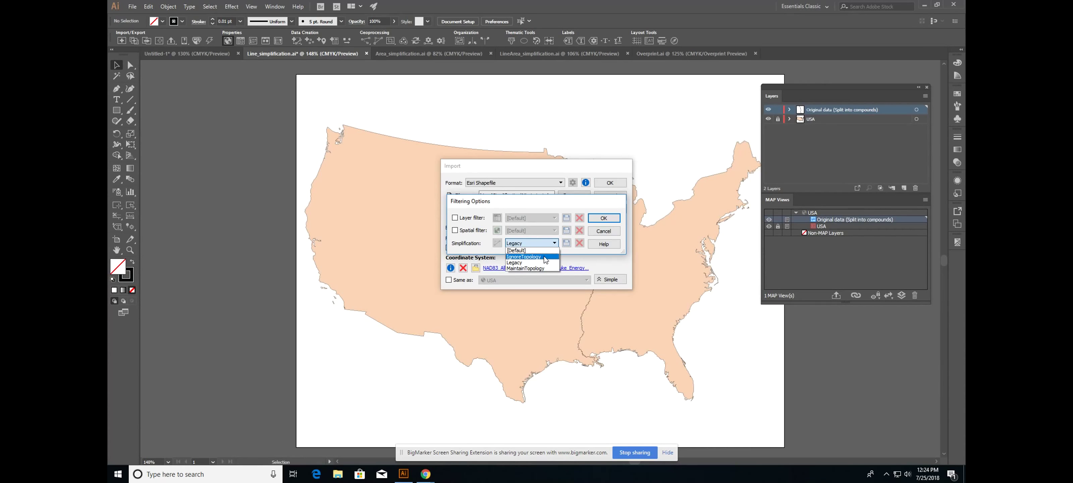
left_click(544, 255)
left_click(497, 244)
left_click(492, 179)
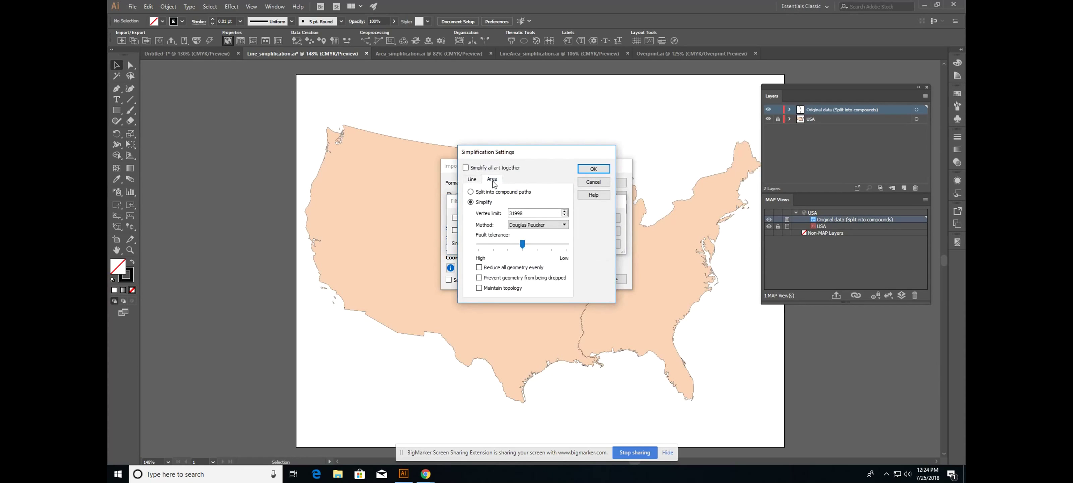
left_click(525, 227)
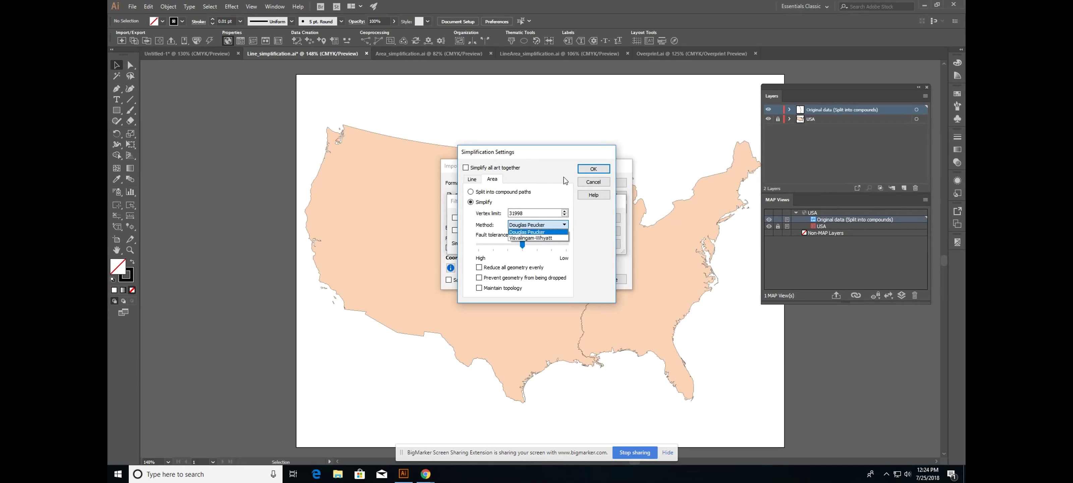
left_click(592, 176)
left_click(584, 183)
Load the MaintainTopology simplification preset, examine its area settings, and discard the changes to the filtering options
left_click(545, 243)
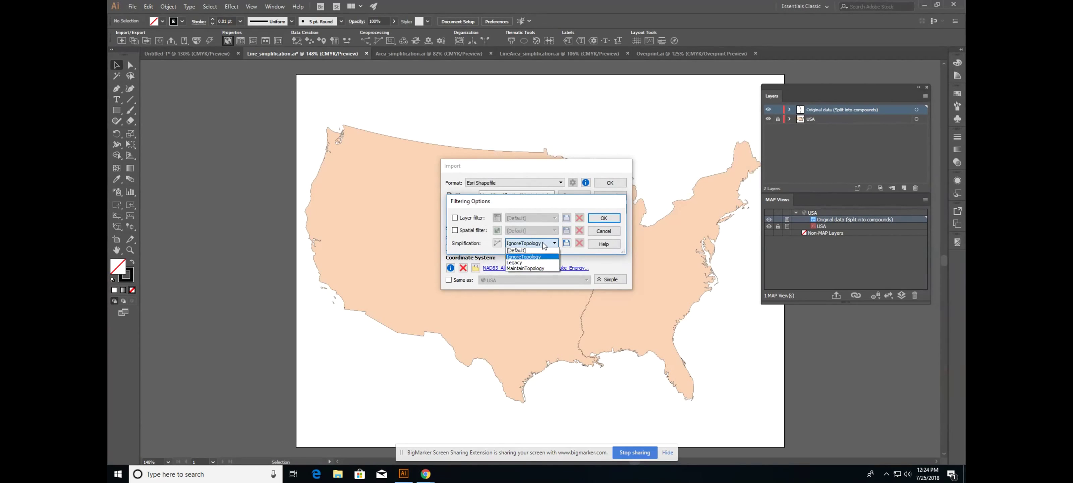
left_click(539, 269)
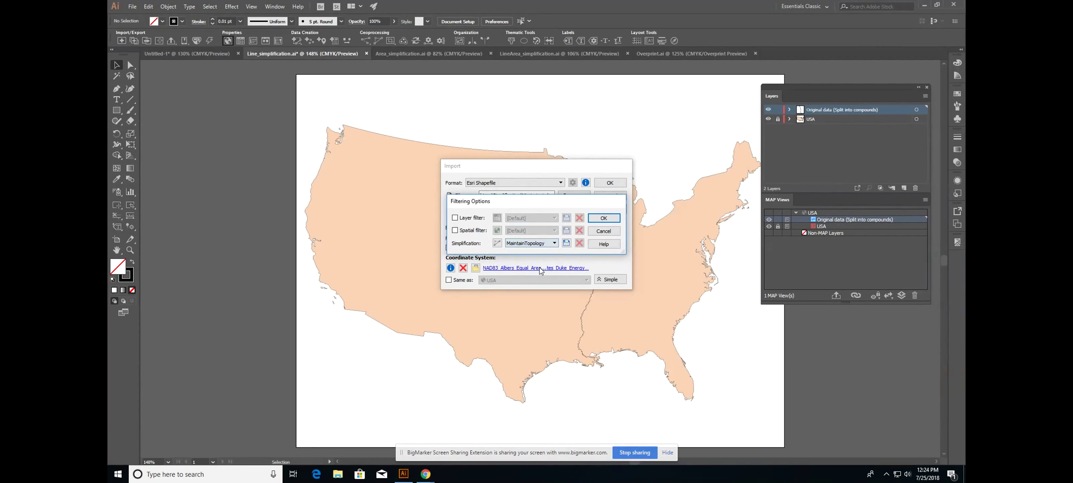
left_click(497, 243)
left_click(492, 179)
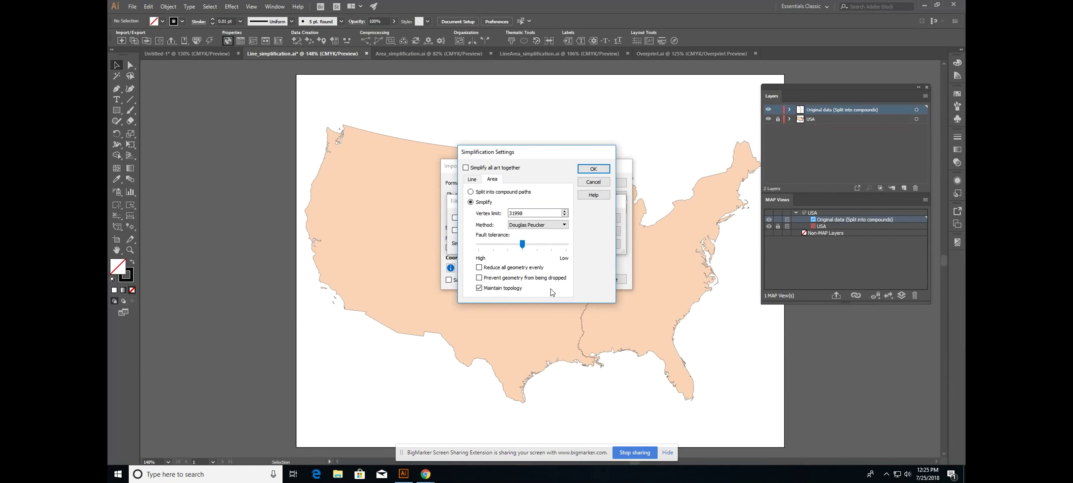
left_click(596, 183)
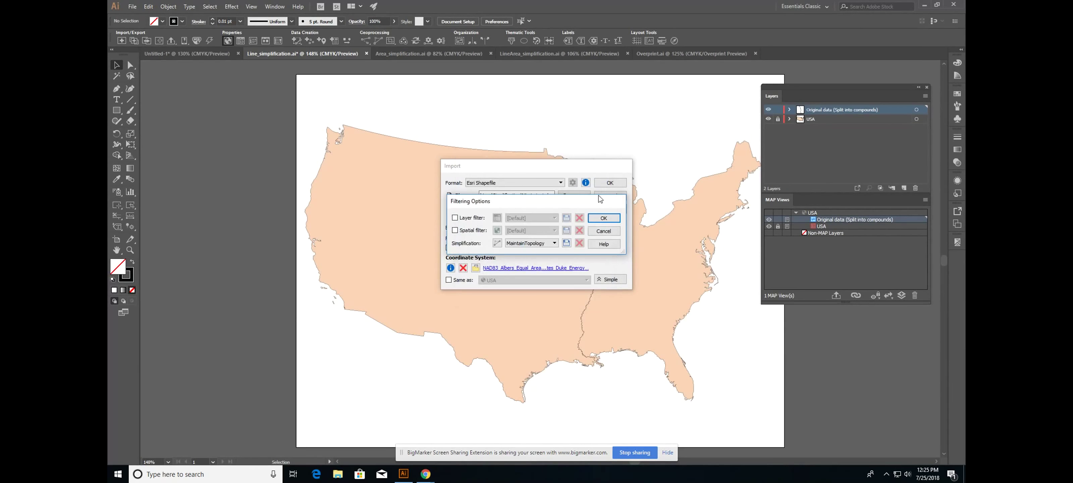
left_click(605, 231)
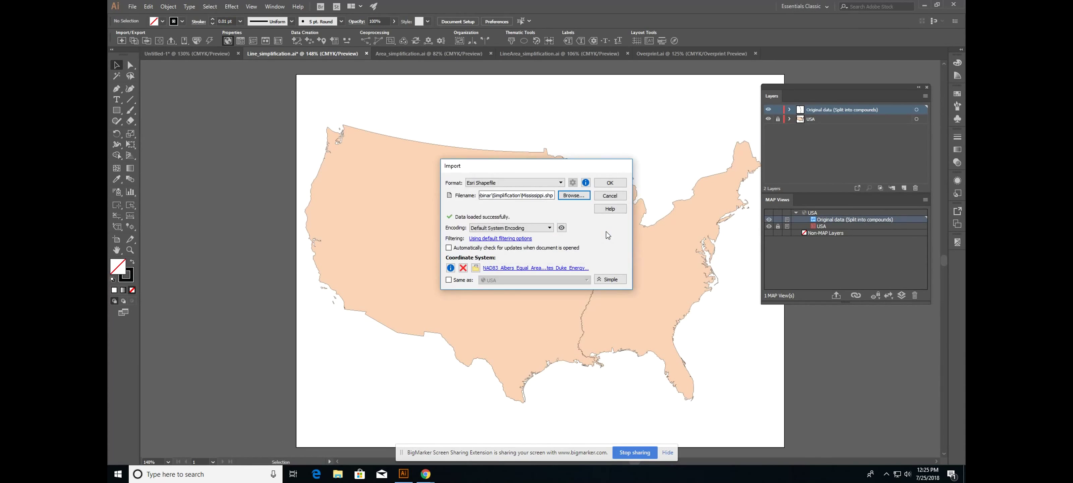
Apply the Legacy simplification preset to the Mississippi.shp import and accept the filtering options
left_click(523, 240)
left_click(523, 243)
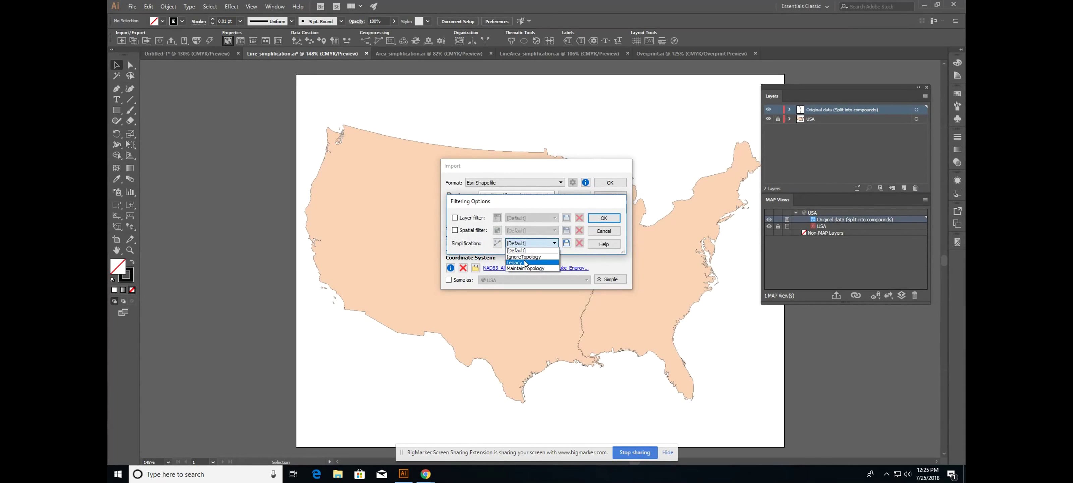
left_click(525, 264)
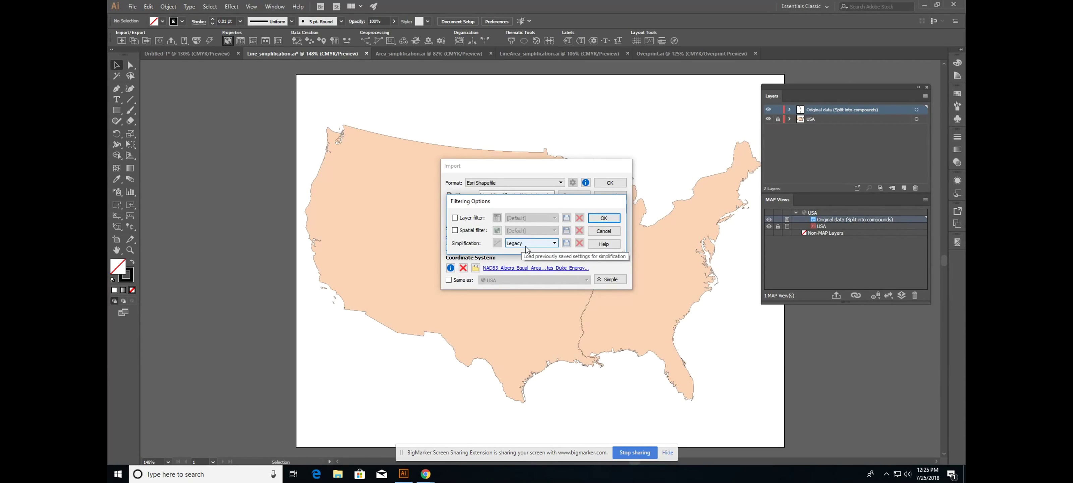
left_click(605, 218)
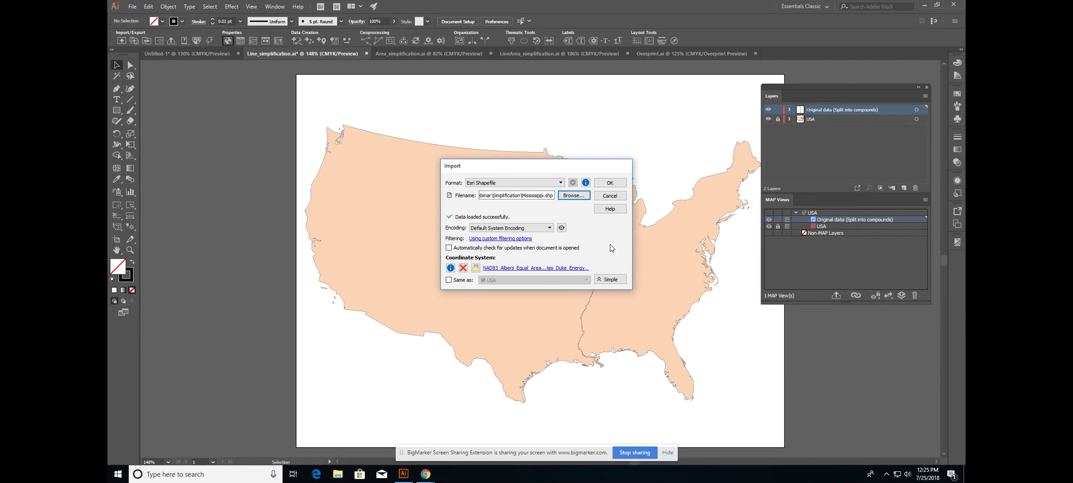
Import the Legacy-simplified Mississippi shapefile into the existing USA MAP View and review the log entry for the Mississippi_line layer
left_click(611, 184)
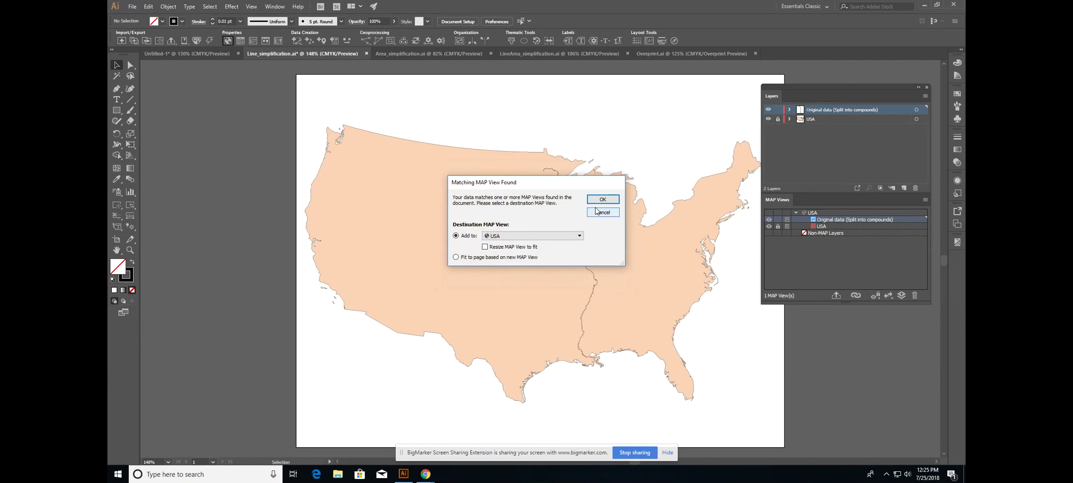
left_click(603, 199)
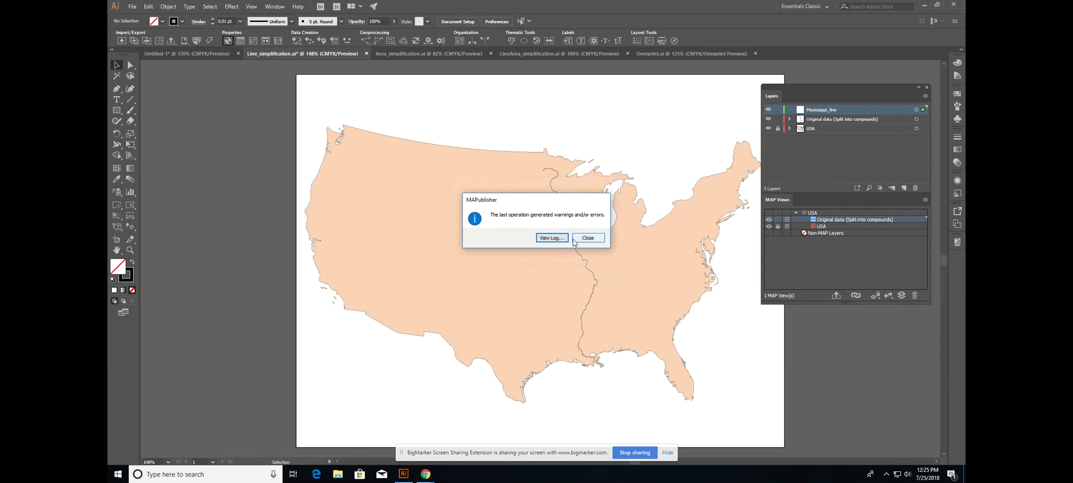
left_click(553, 238)
left_click(409, 214)
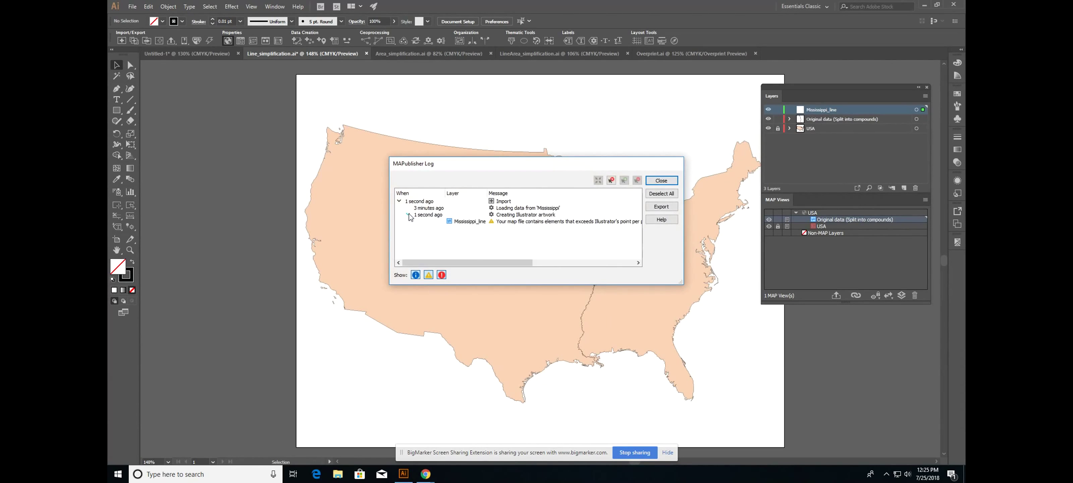
left_click_drag(485, 262, 554, 266)
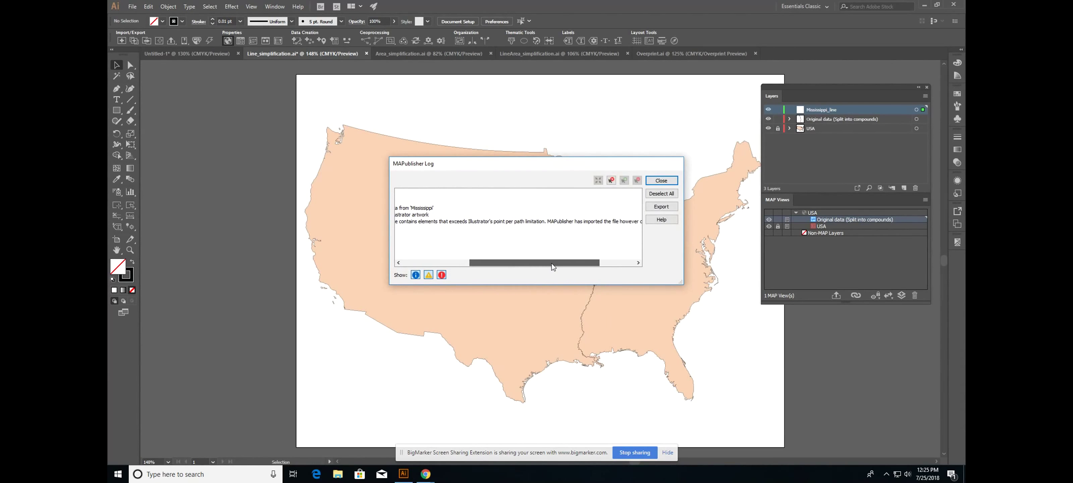
left_click(548, 221)
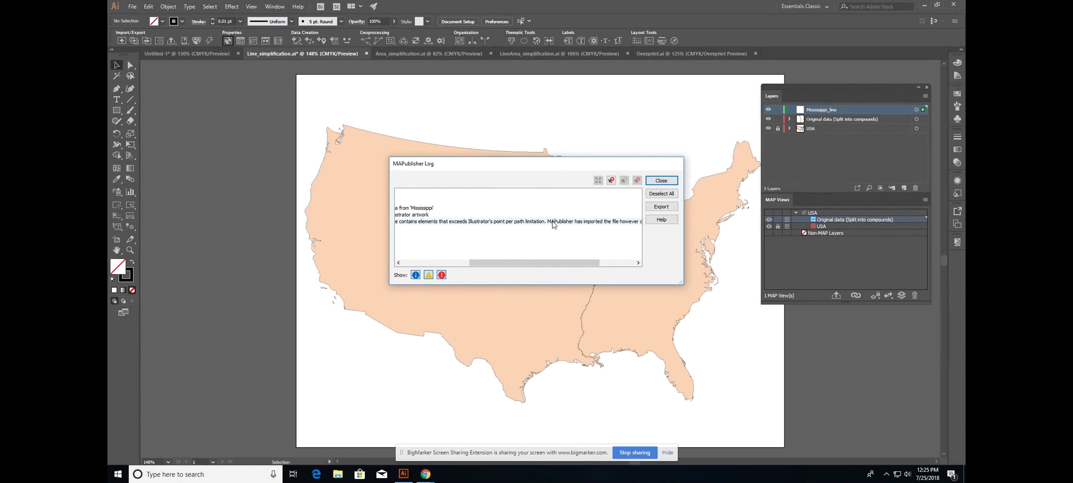
scroll(541, 225, "left", 3)
left_click_drag(574, 260, 493, 265)
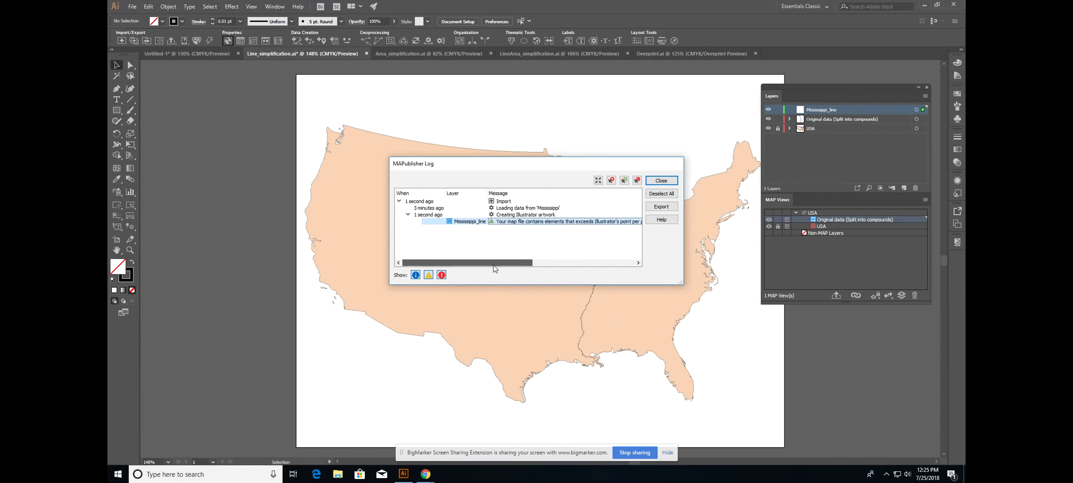
left_click(657, 180)
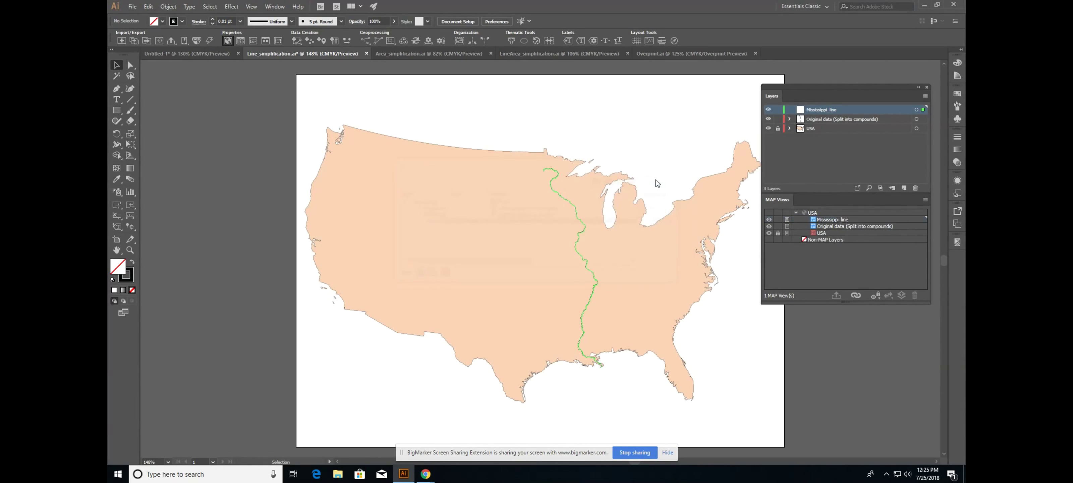
Examine the river's northern end up close, comparing the original data layer with the Mississippi_line layer by selecting each one's artwork
left_click(130, 249)
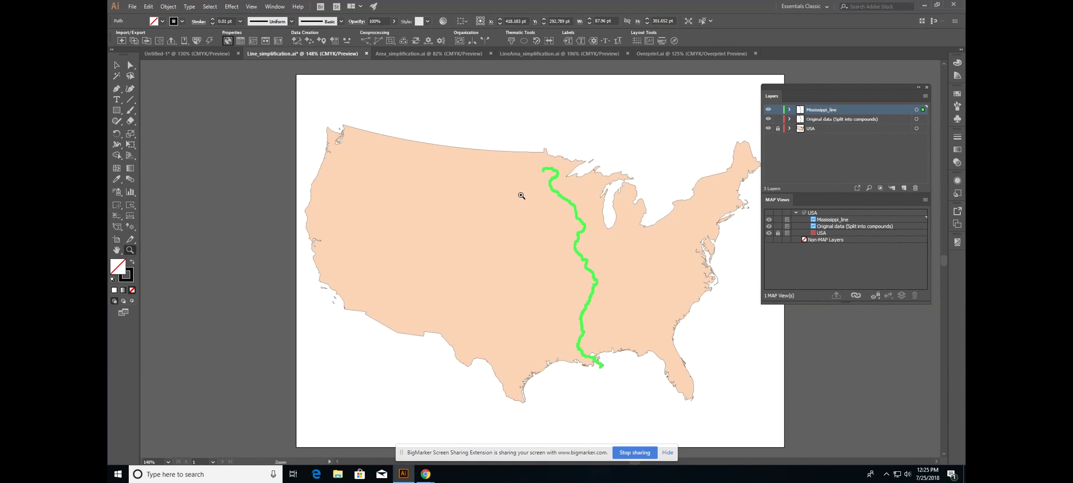
left_click_drag(539, 165, 554, 180)
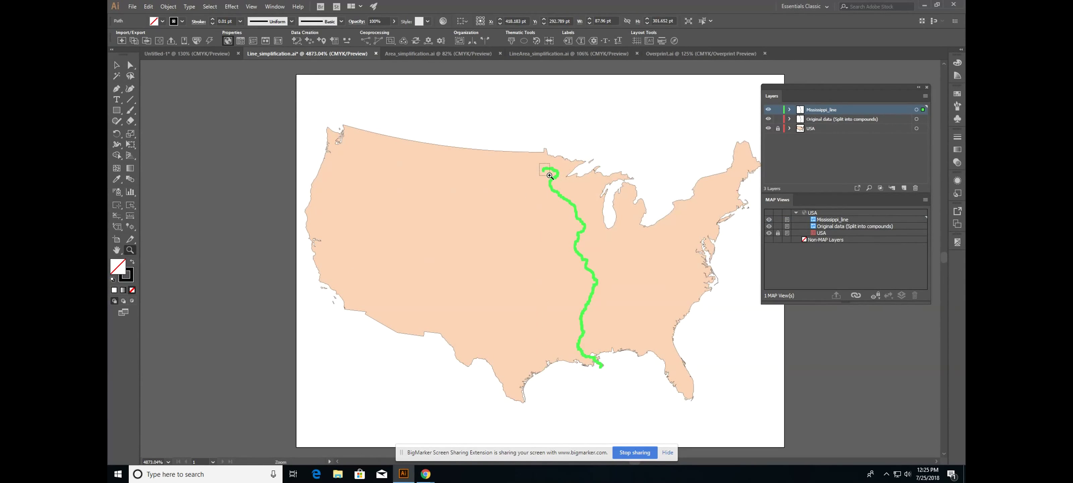
left_click_drag(610, 194, 739, 266)
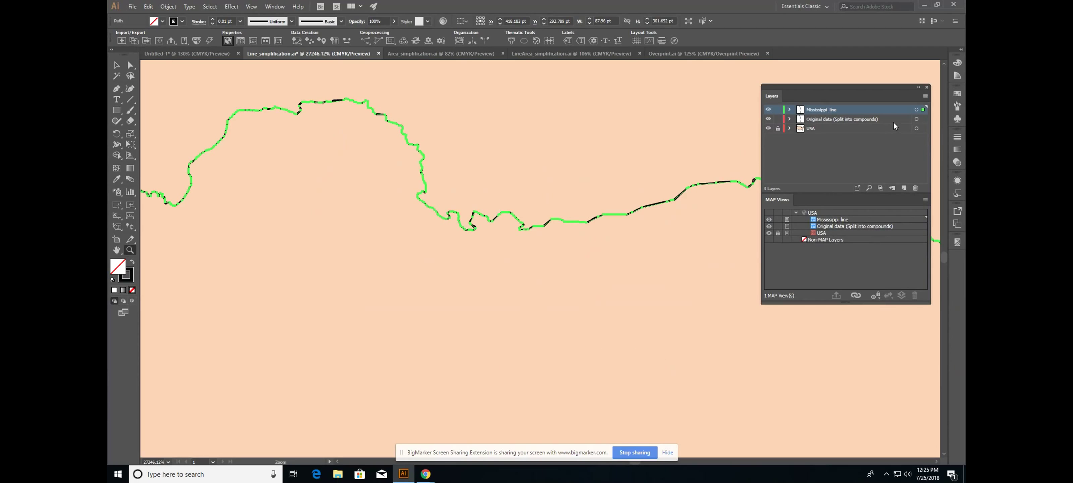
left_click(916, 119)
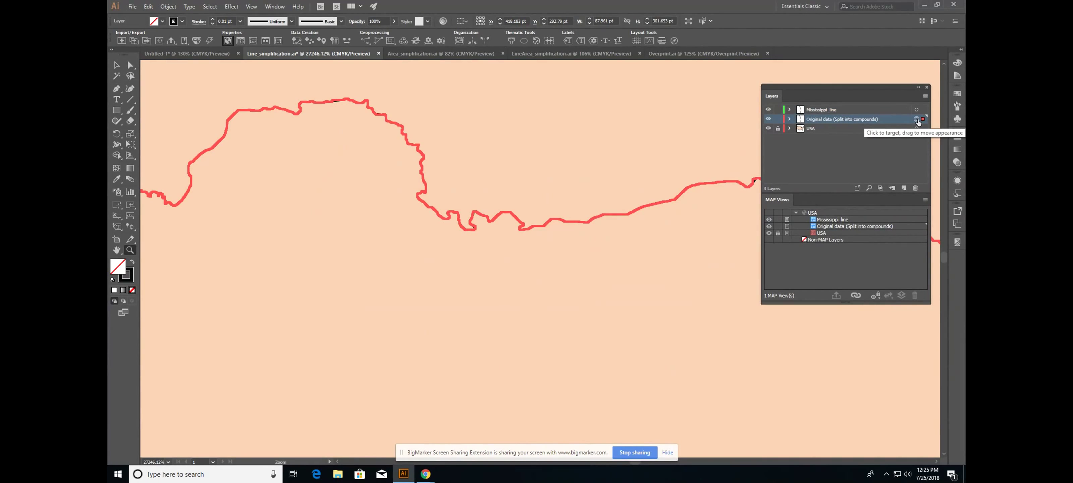
left_click(128, 66)
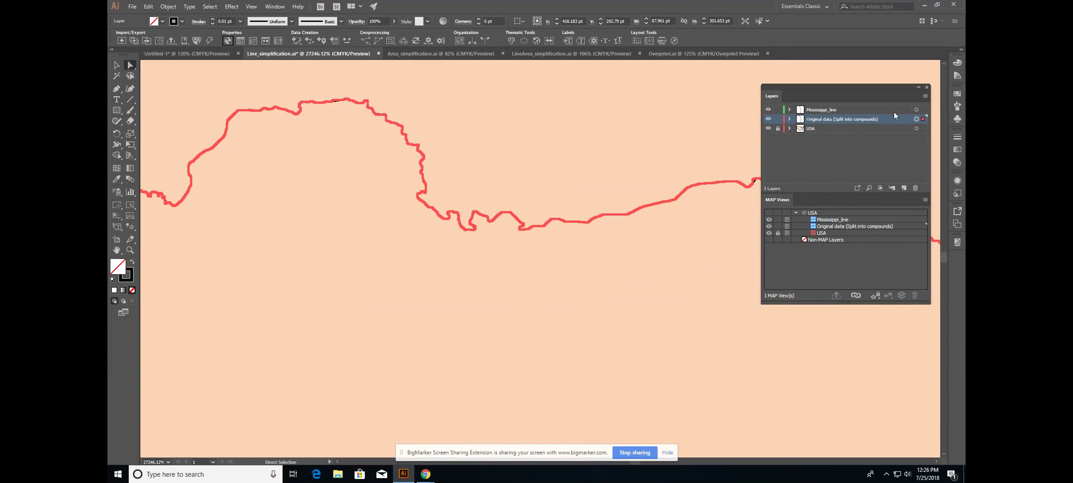
left_click(916, 110)
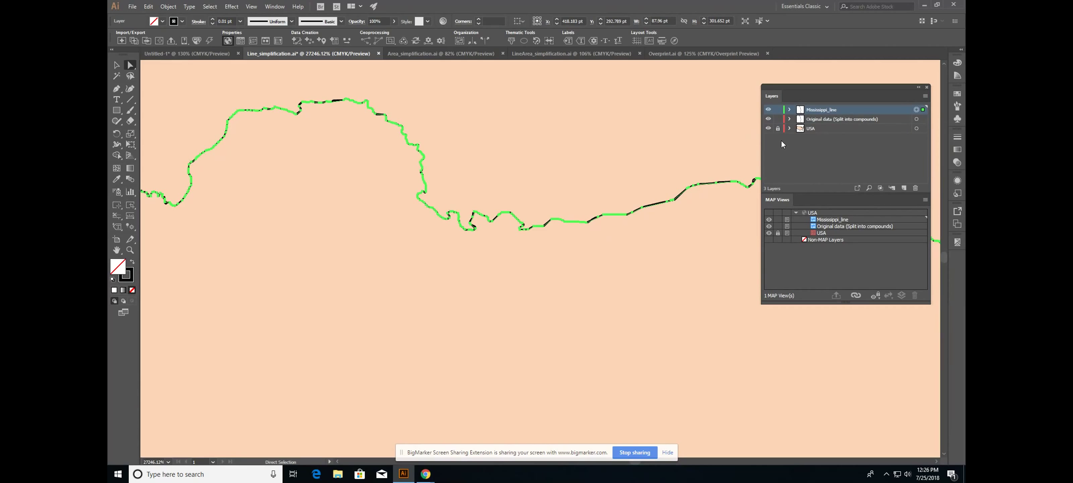
left_click(799, 139)
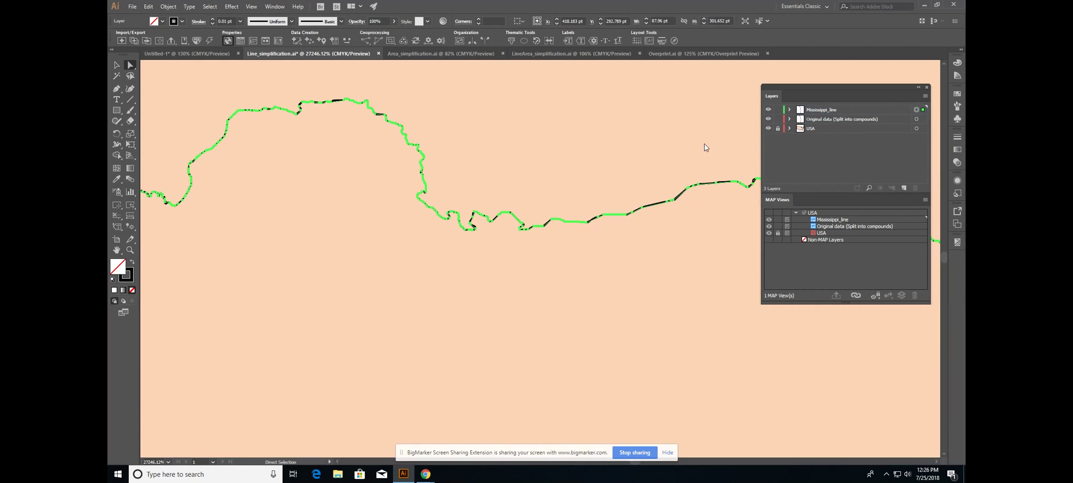
Start a new import of Mississippi.shp and choose the MaintainTopology simplification preset in its filtering options
left_click(121, 40)
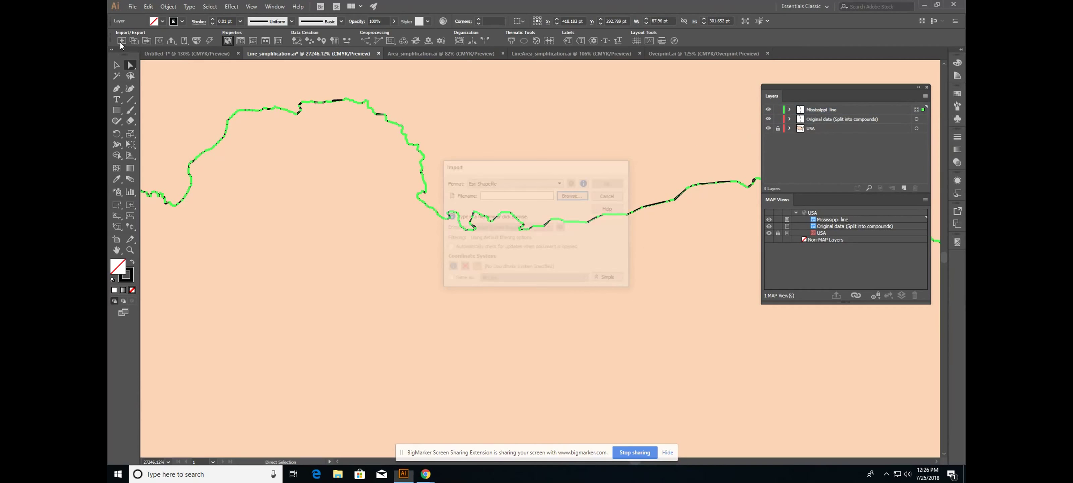
left_click(568, 195)
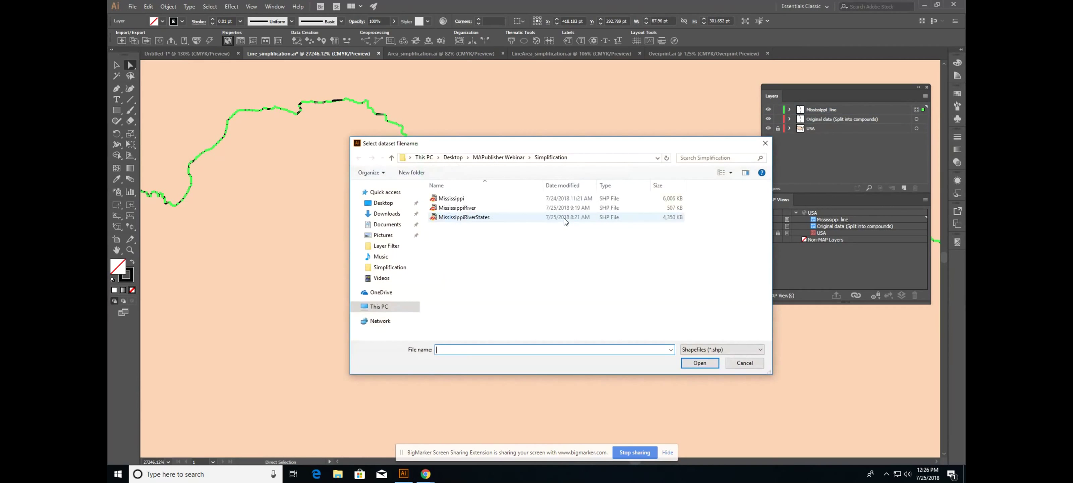
double_click(489, 202)
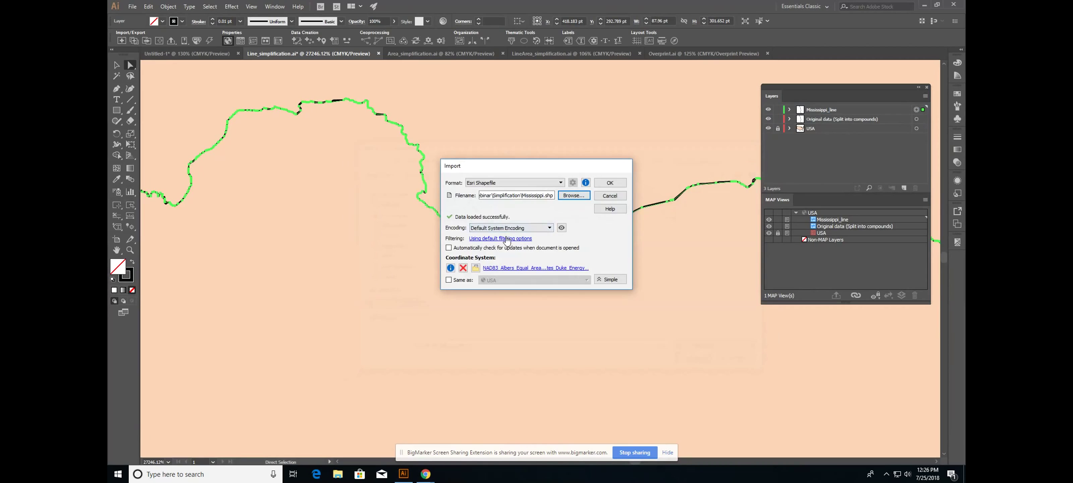
left_click(506, 239)
left_click(517, 244)
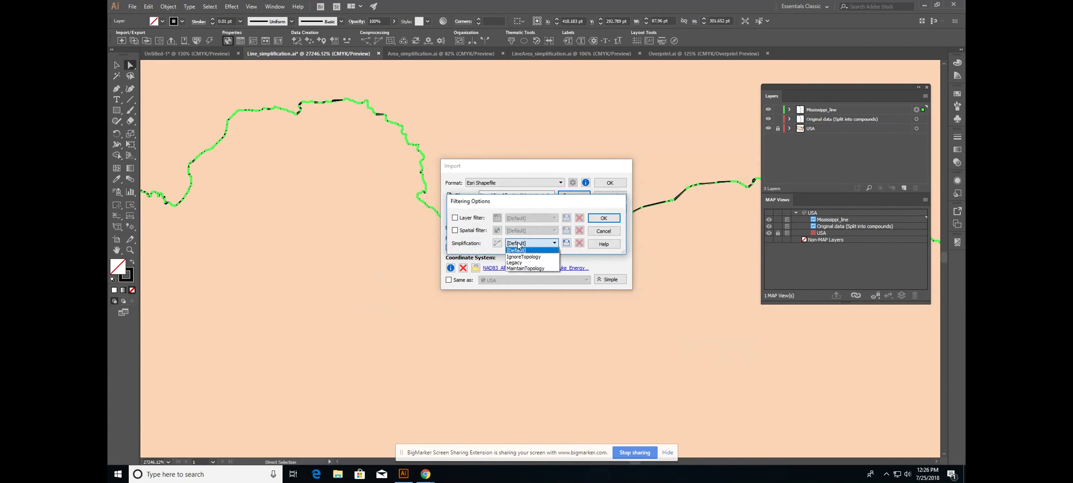
left_click(527, 268)
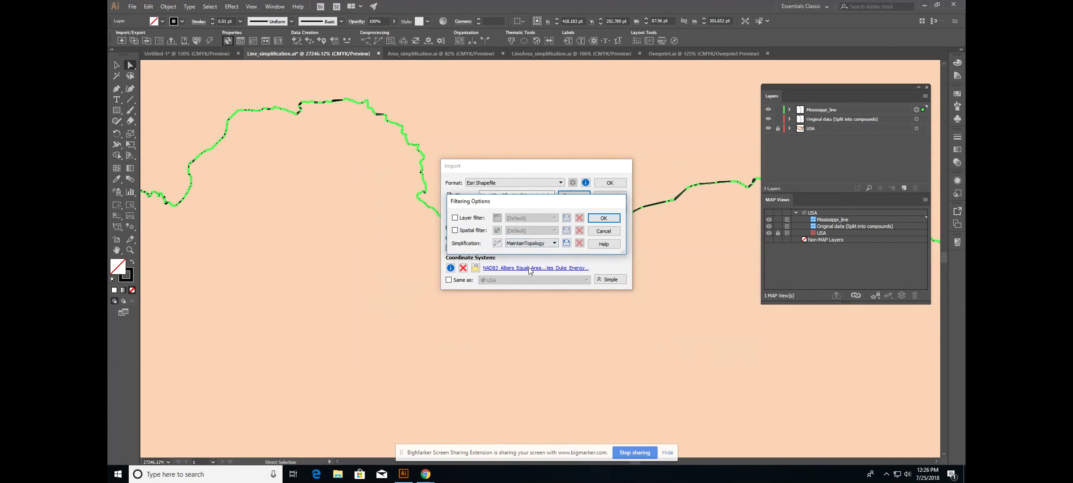
Keep area simplification on Simplify with the Douglas Peucker method, accept the settings, and import the shapefile into the existing USA MAP View
left_click(499, 244)
left_click(493, 179)
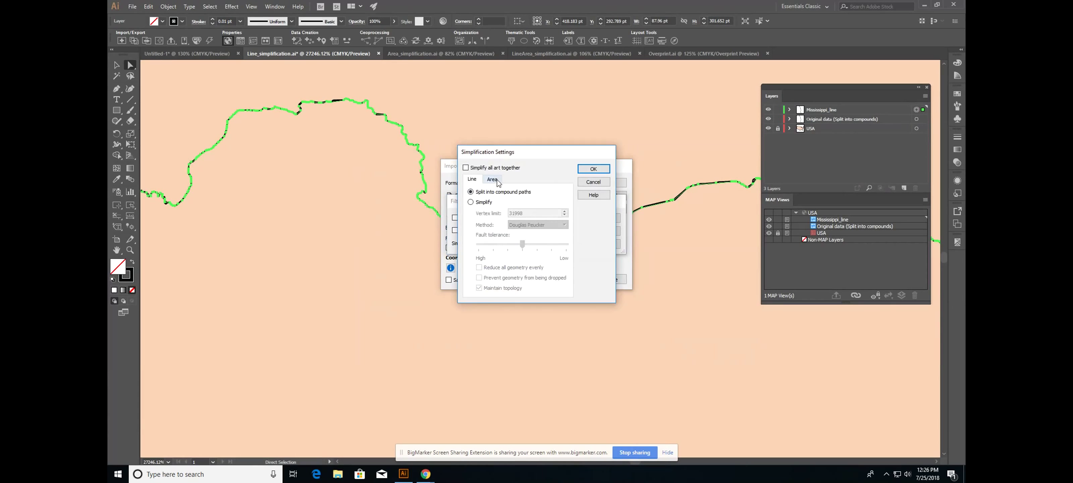
left_click(483, 202)
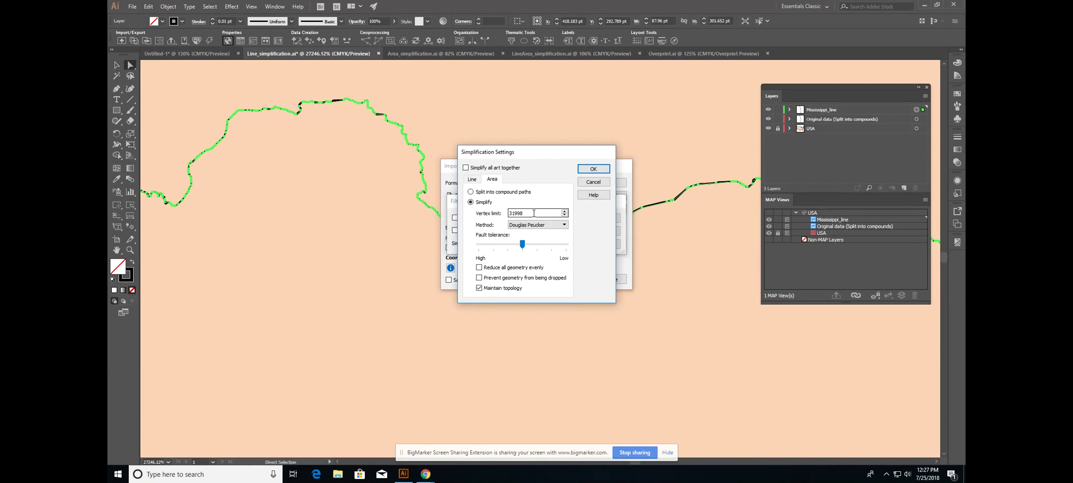
left_click(535, 224)
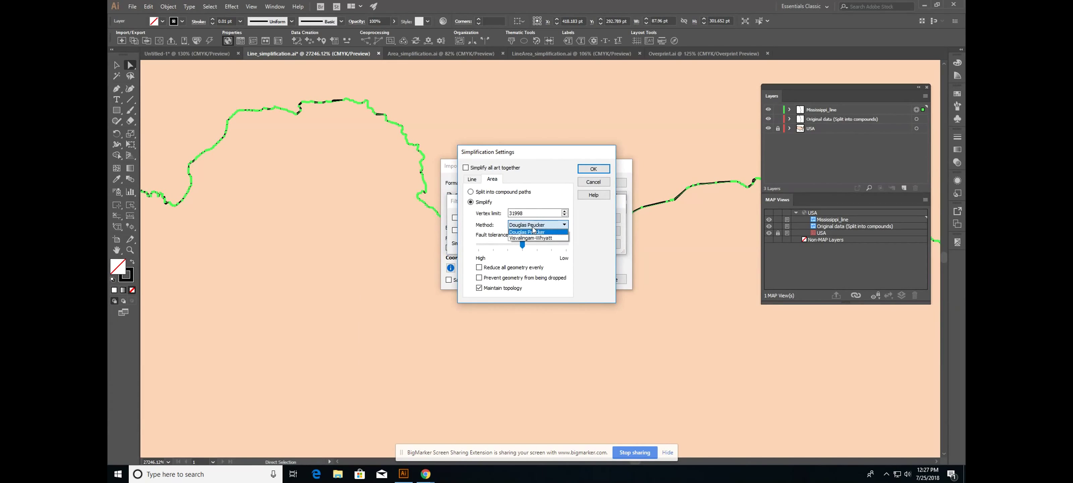
left_click(534, 232)
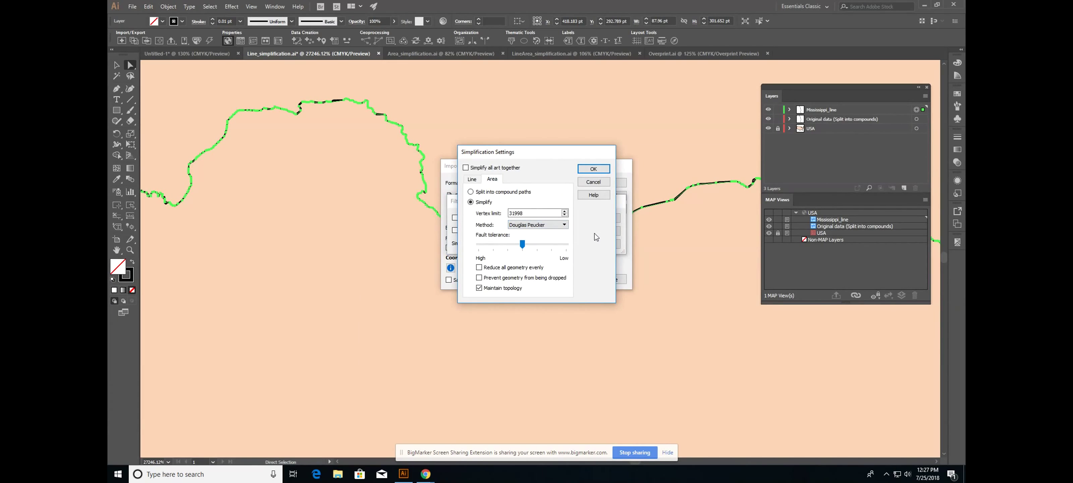
left_click(604, 168)
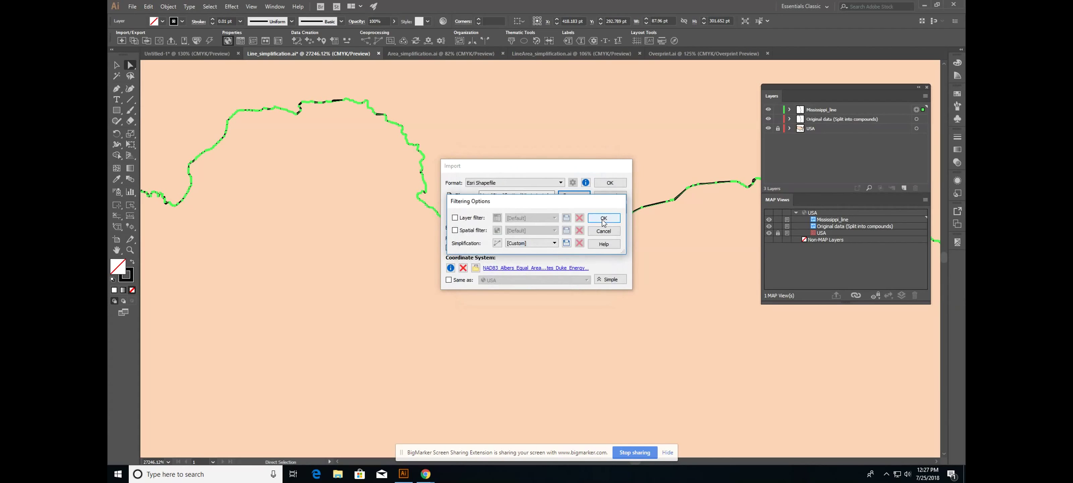
left_click(609, 182)
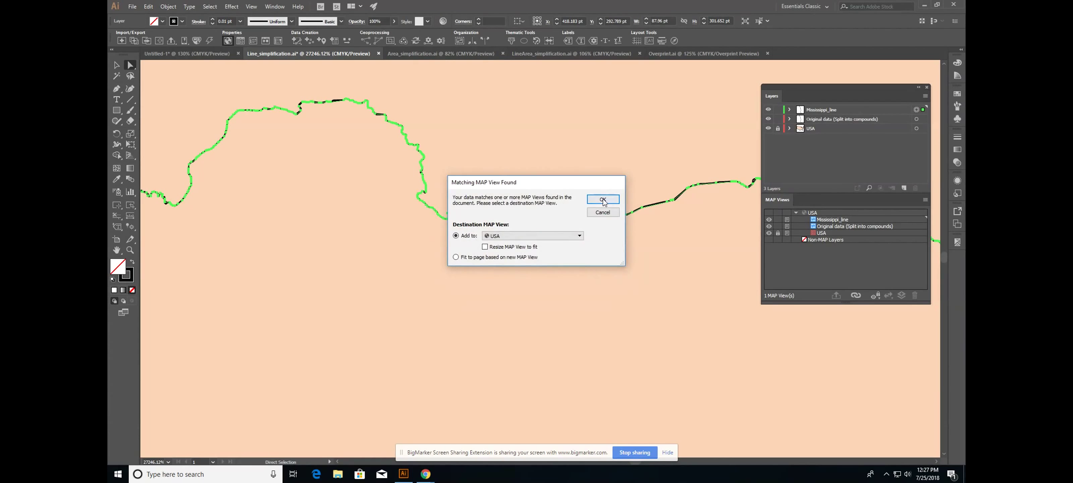
left_click(603, 200)
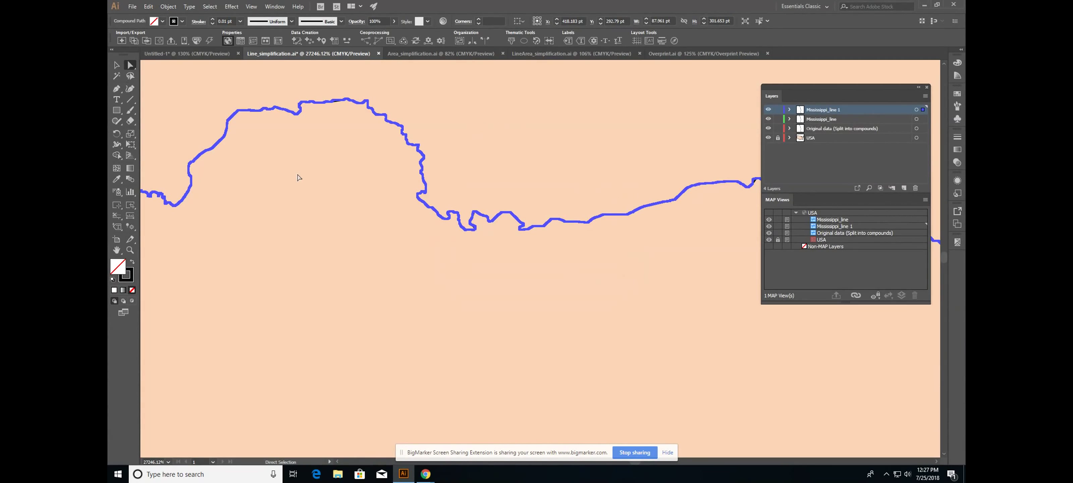
Hide the Mississippi_line layer, make Mississippi_line 1 the active layer, and deselect the artwork to compare the new line with the original
left_click(130, 249)
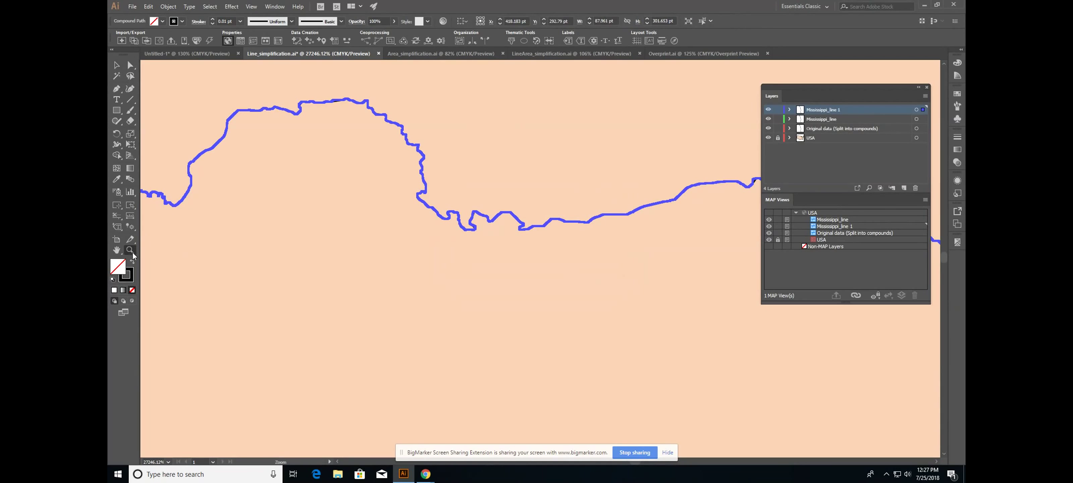
left_click(186, 209)
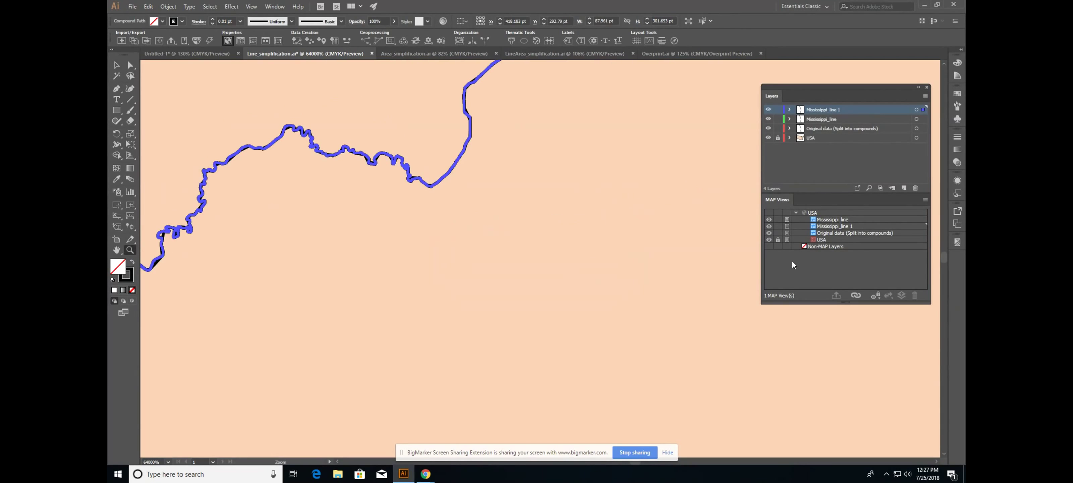
left_click(768, 220)
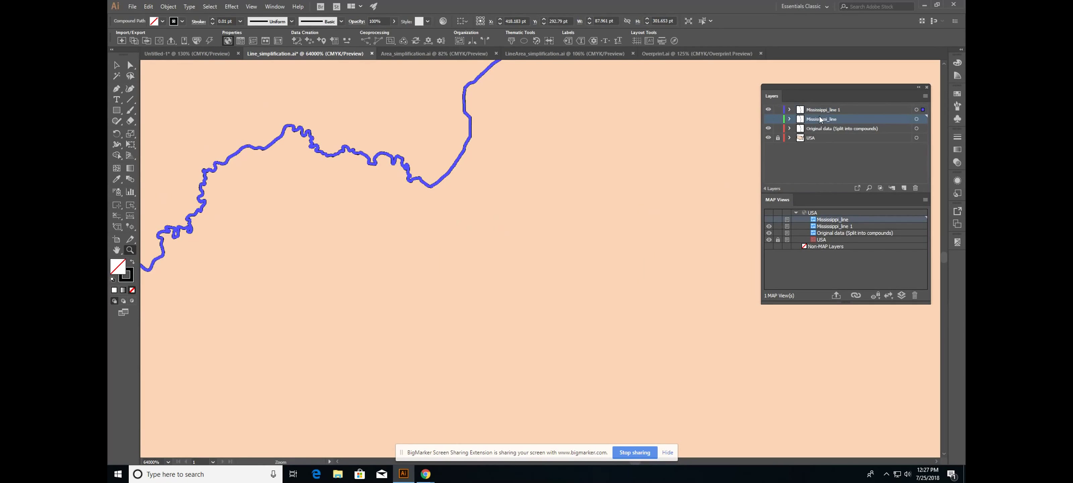
left_click(841, 227)
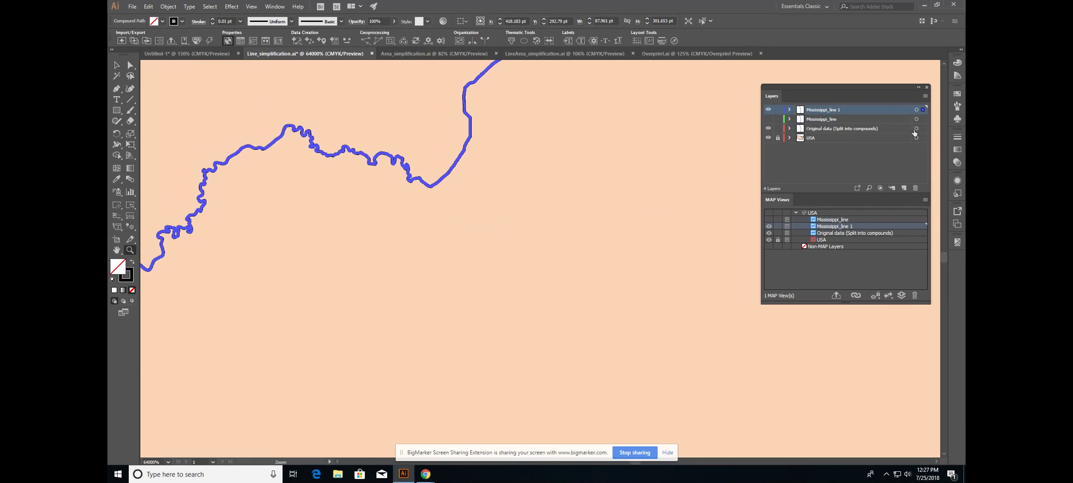
left_click(117, 65)
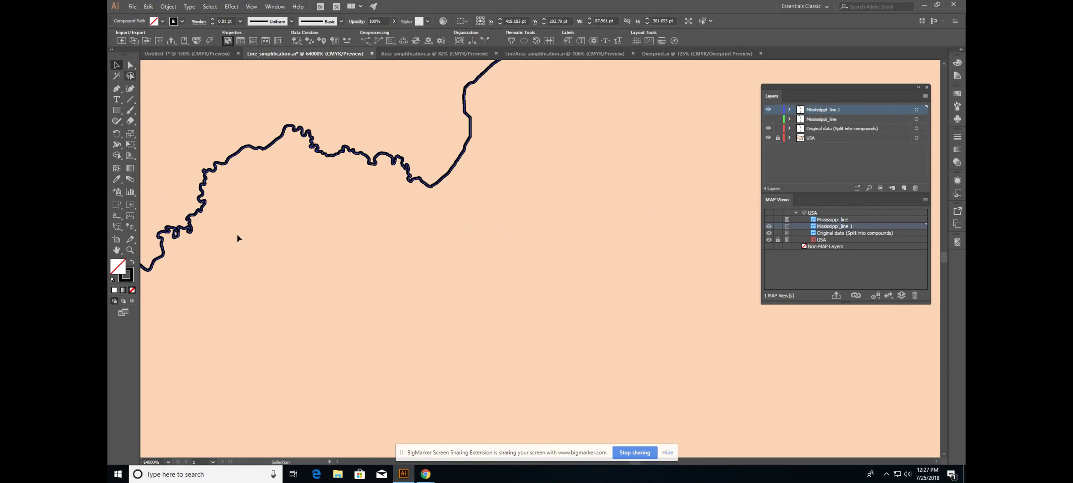
left_click(130, 250)
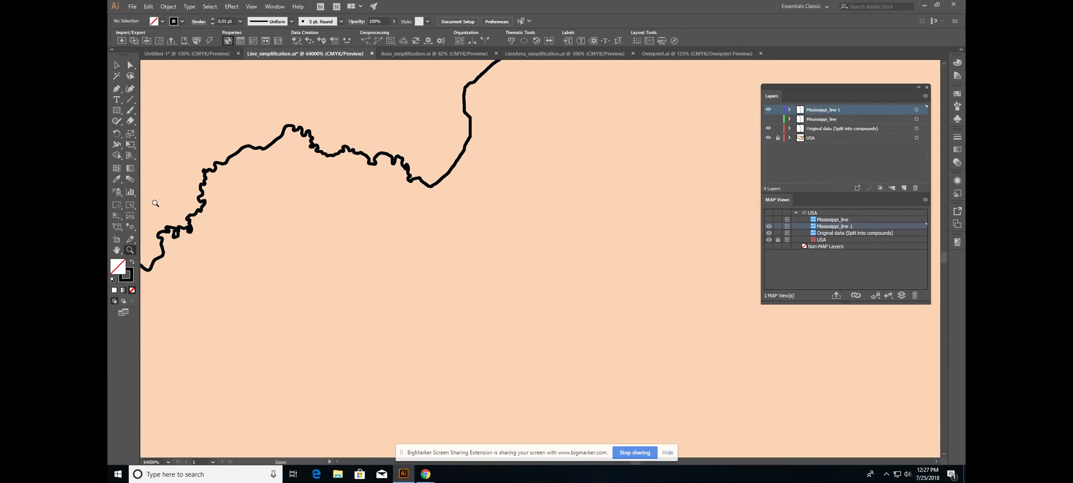
Select the artwork on the Mississippi_line 1 layer and set its stroke colour to red
left_click(916, 110)
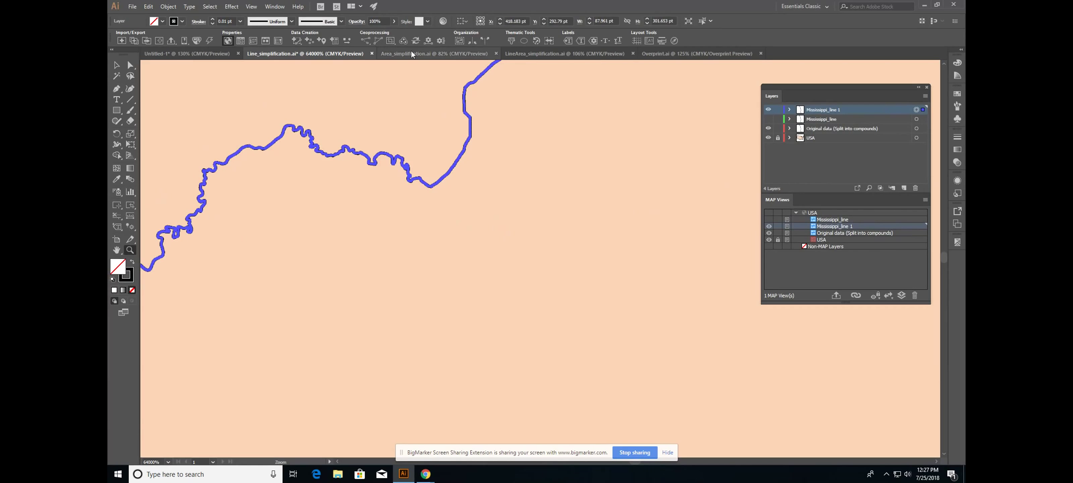
left_click(182, 22)
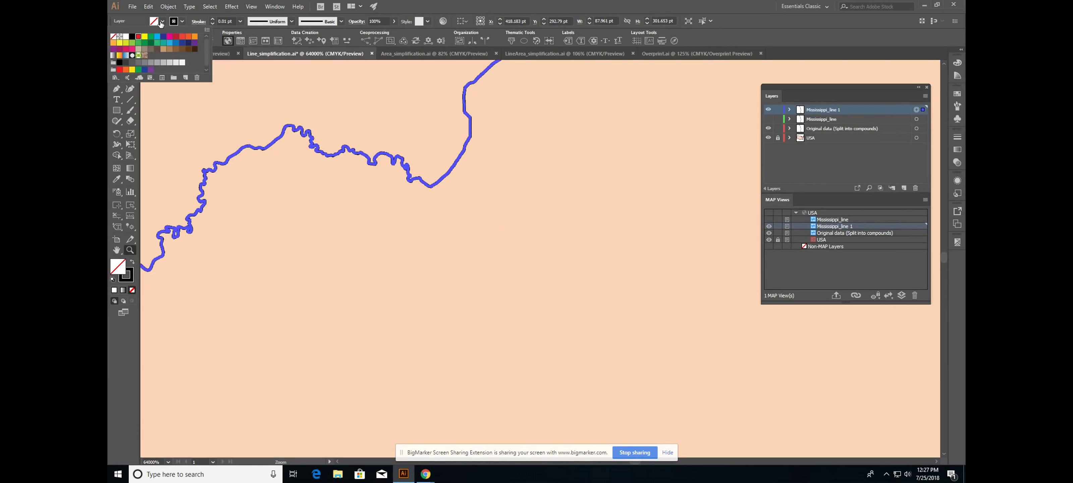
left_click(138, 36)
key("Escape")
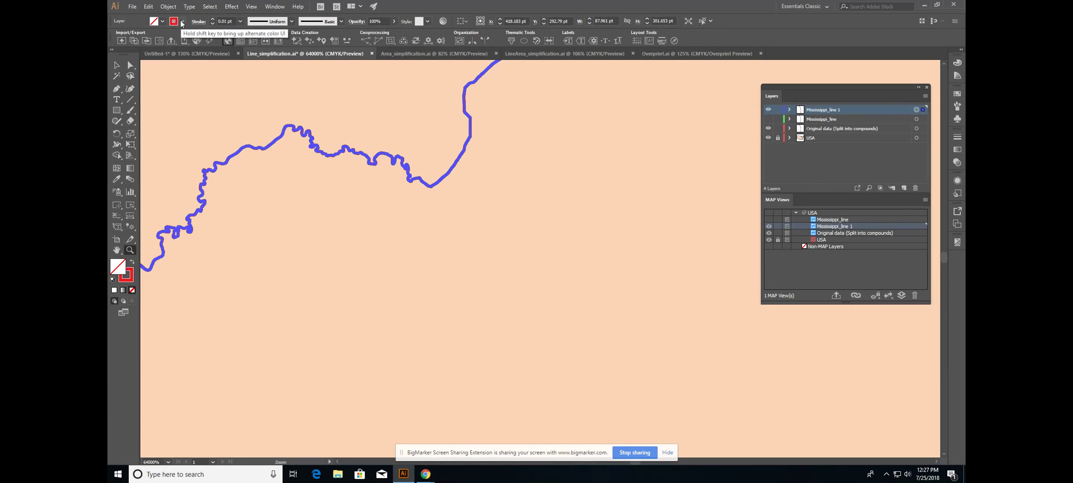
Deselect the artwork and examine the shape of the red Mississippi_line 1 river line along its northern course
left_click(116, 67)
left_click(297, 169)
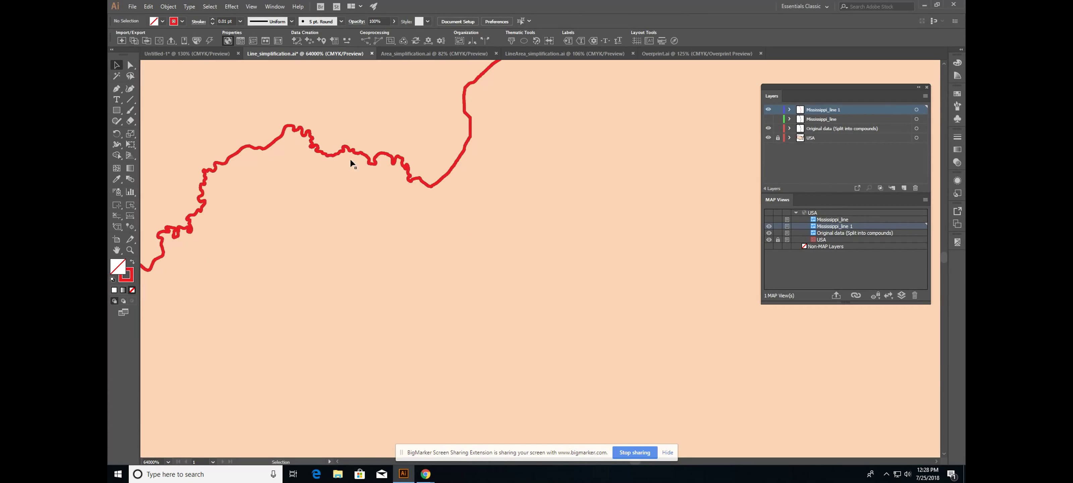
left_click(130, 249)
key("h")
left_click_drag(410, 200, 298, 324)
left_click_drag(630, 145, 470, 146)
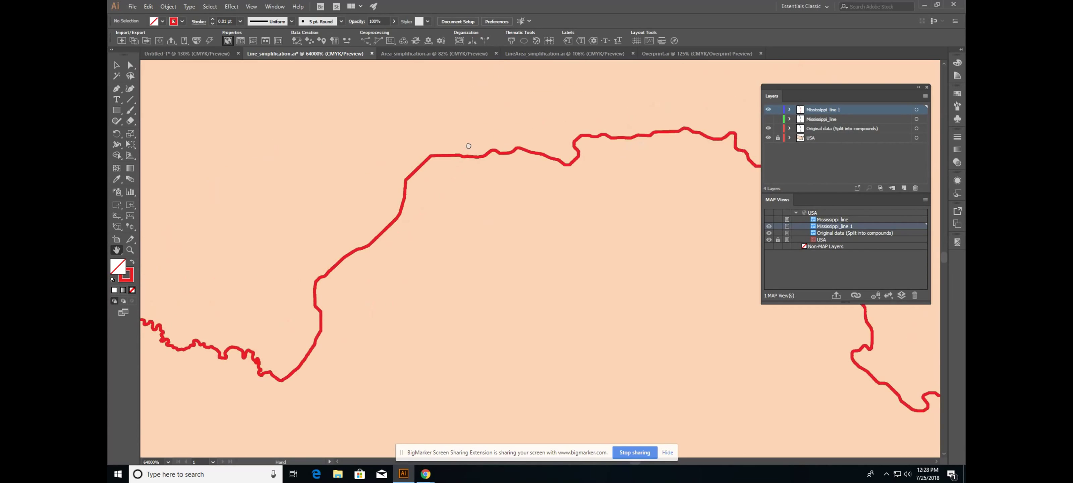
left_click_drag(688, 261, 598, 181)
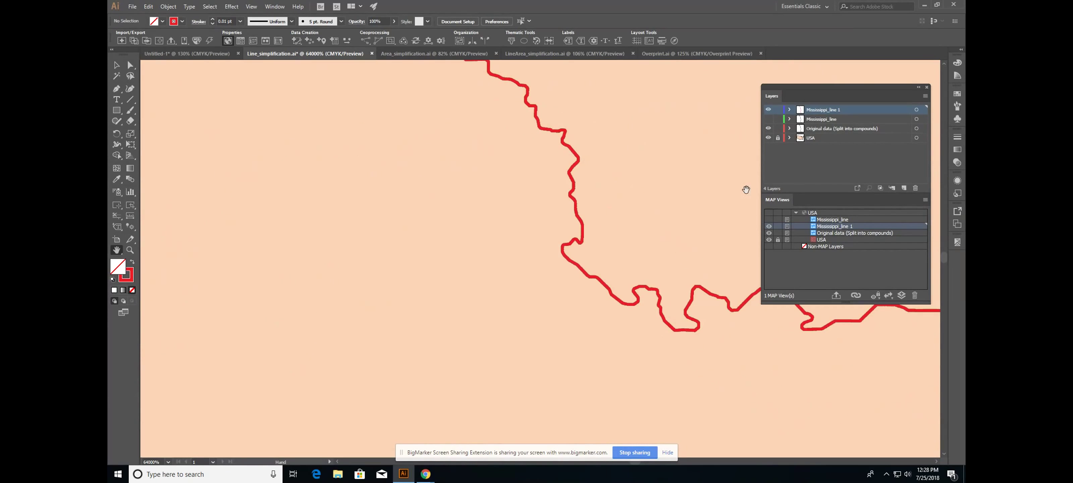
Hide the Original data layer and show Mississippi_line together with Mississippi_line 1 to compare the two simplified lines
left_click(768, 119)
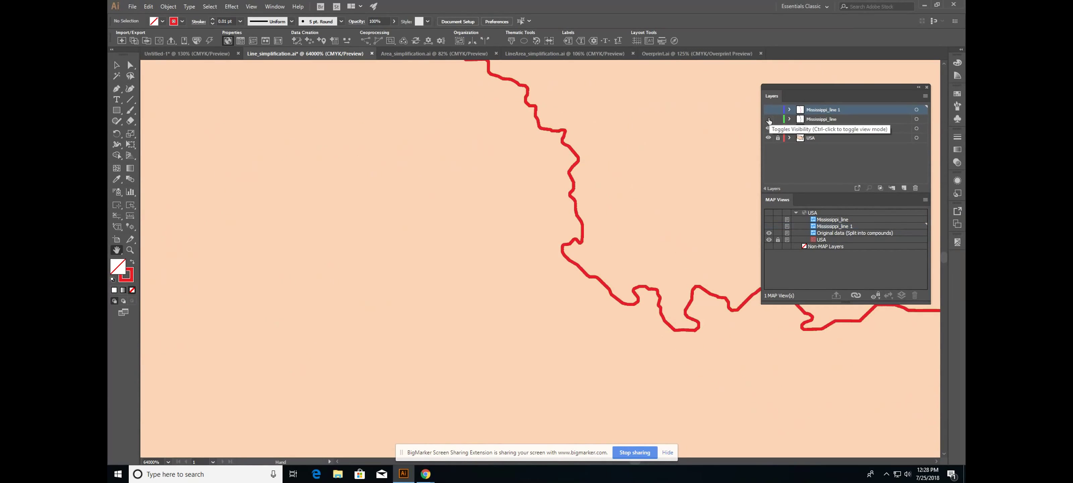
left_click(769, 110)
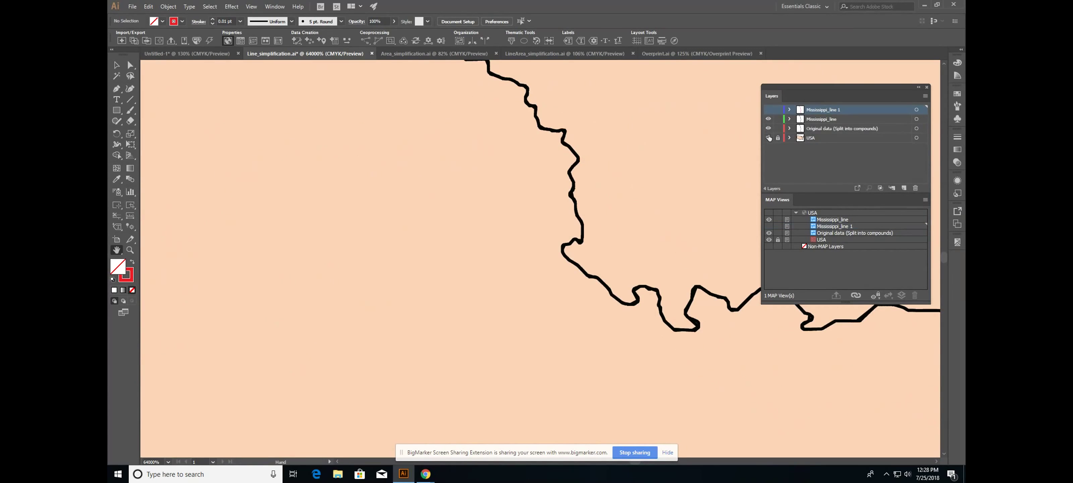
left_click(768, 128)
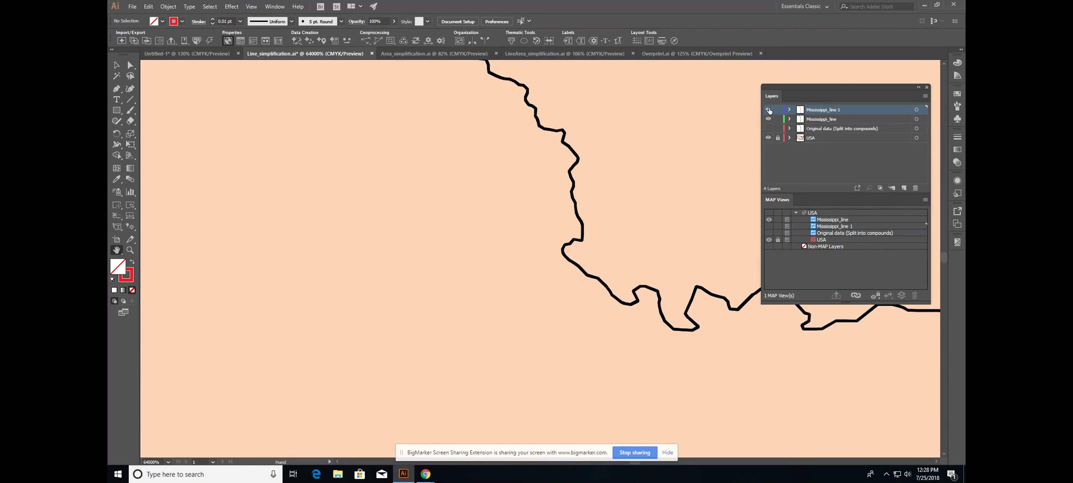
left_click(769, 109)
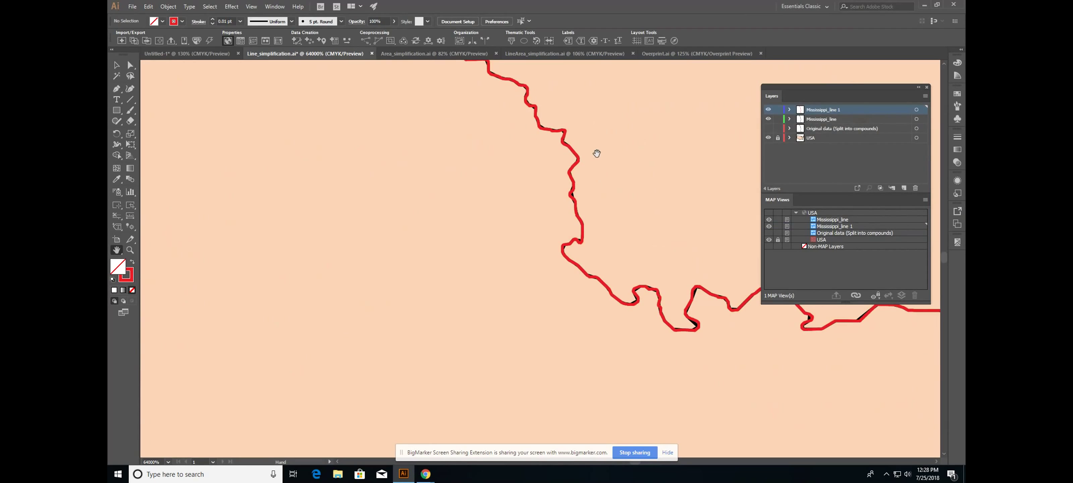
left_click_drag(580, 162, 585, 224)
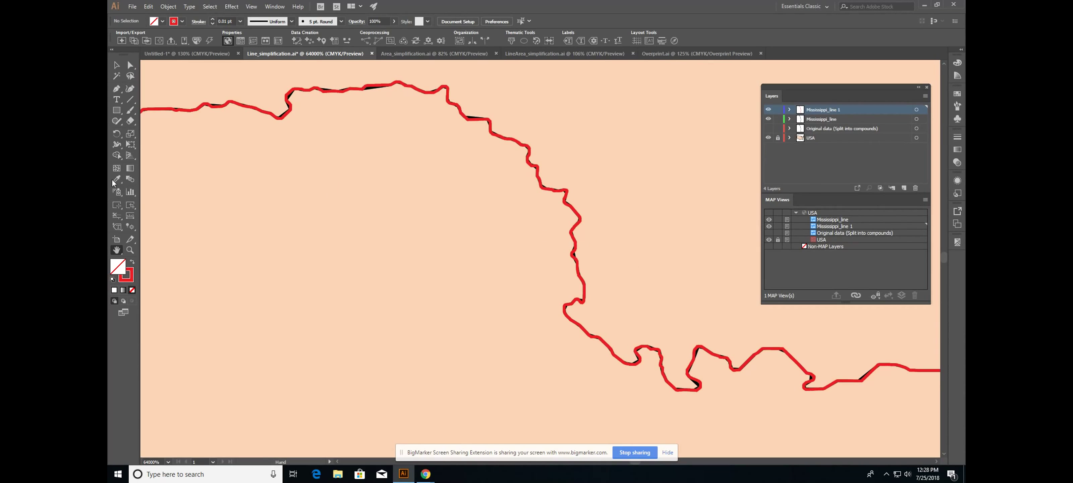
Start a new Esri Shapefile import and load Mississippi.shp from the Simplification folder
double_click(115, 250)
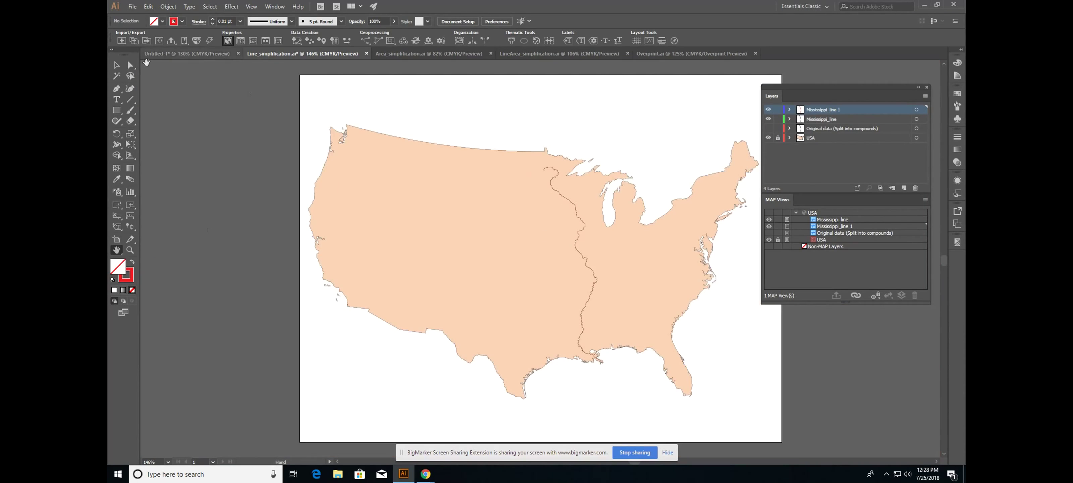
left_click(116, 65)
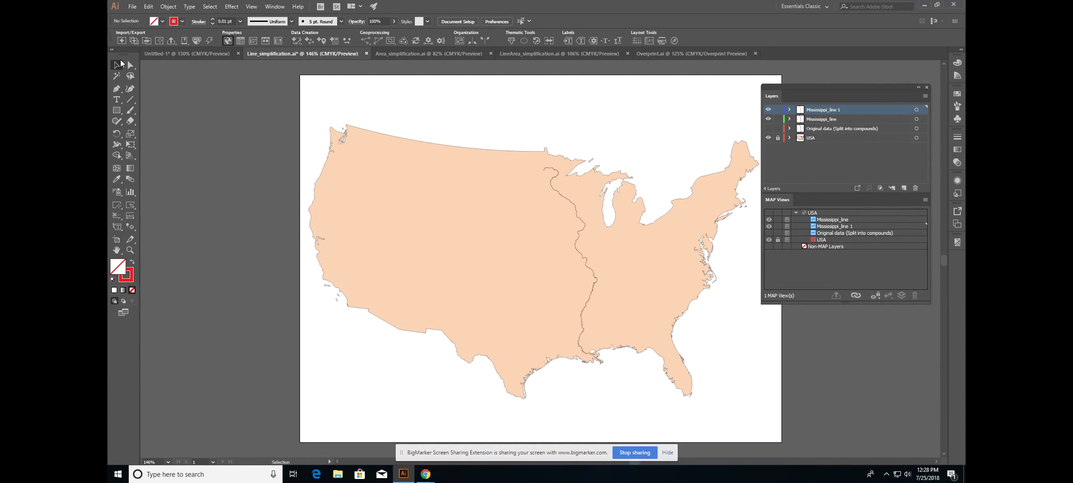
left_click(121, 40)
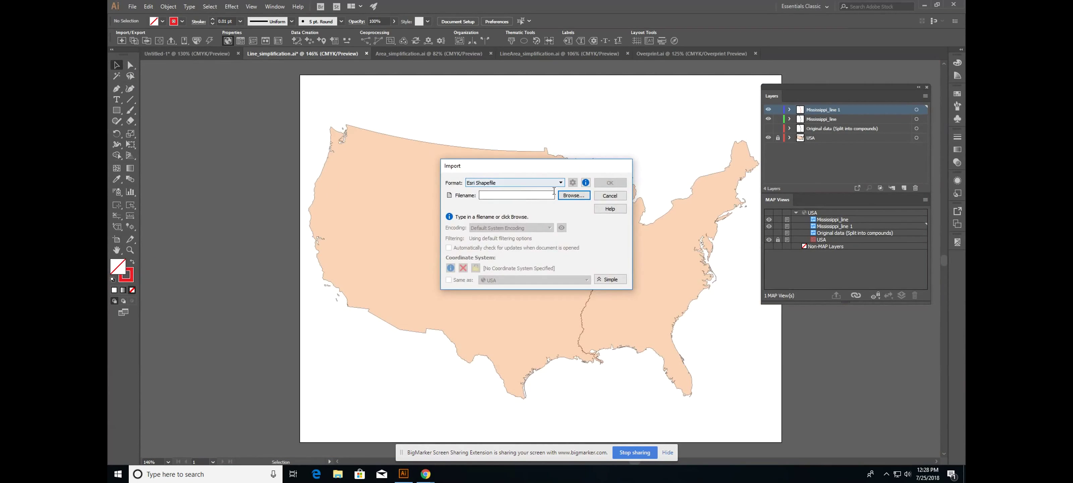
left_click(573, 195)
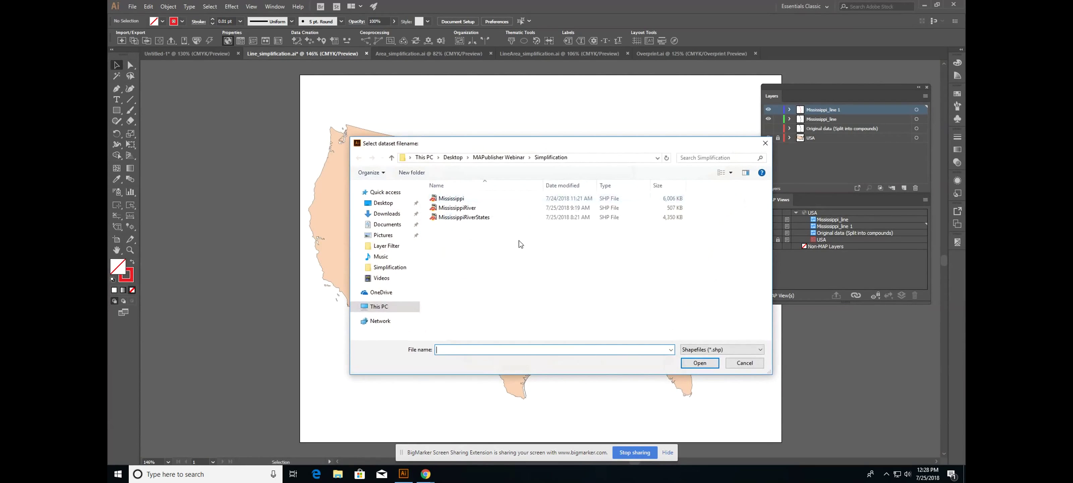
double_click(458, 202)
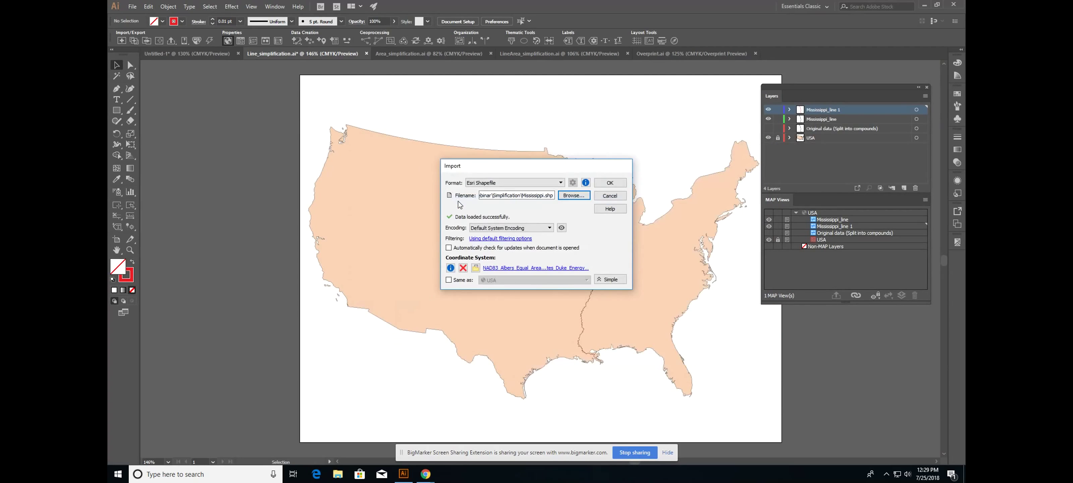
In the import's simplification settings, set the area vertex limit to 15000 and the method to Visvalingam-Whyatt
left_click(490, 239)
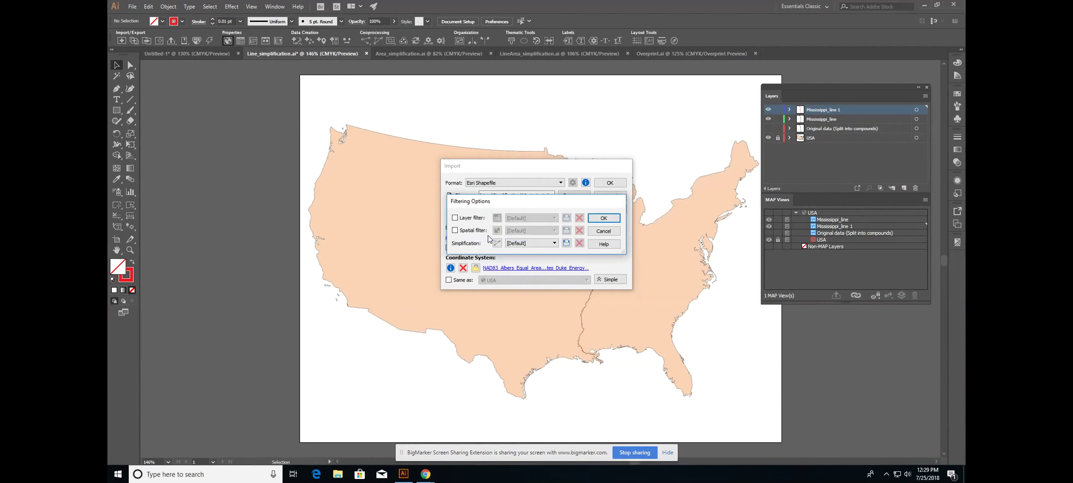
left_click(497, 244)
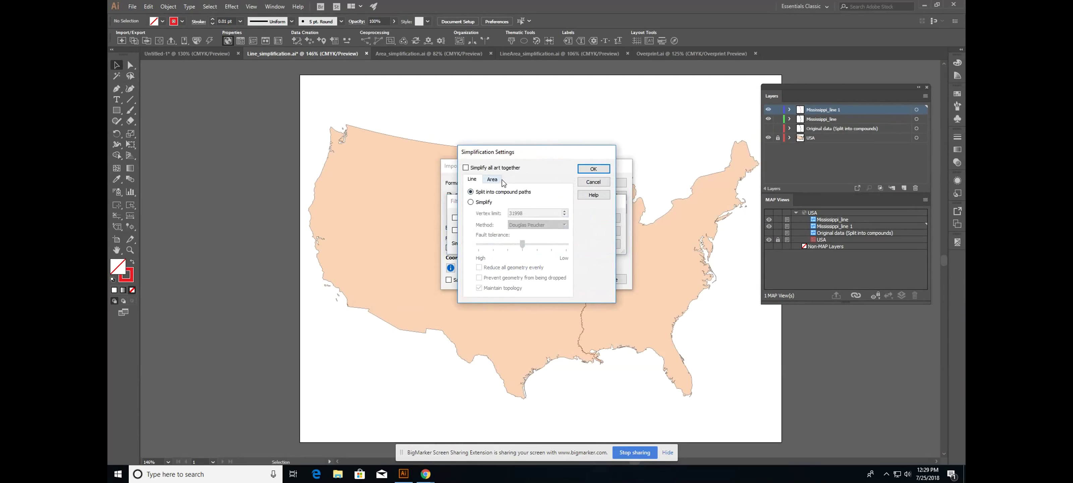
left_click(492, 179)
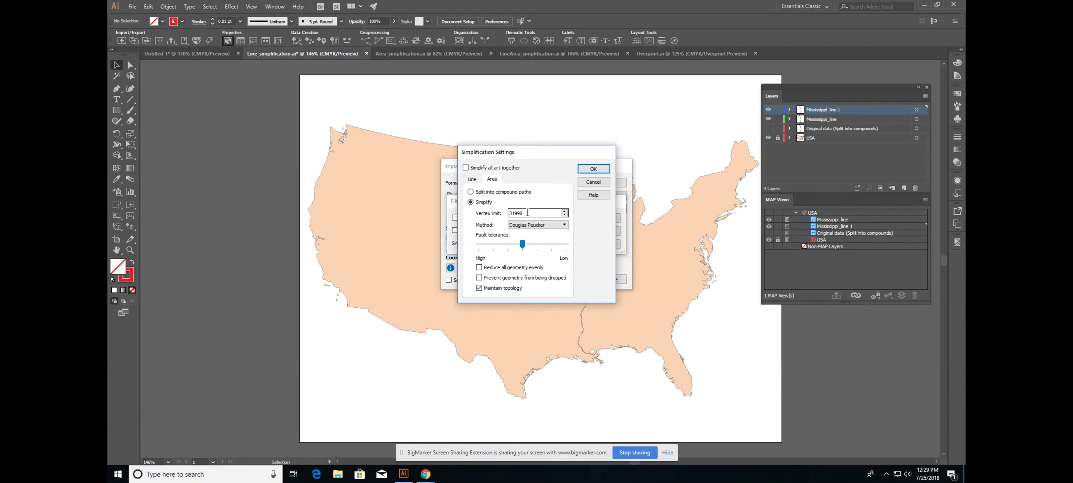
type("15000")
left_click(542, 224)
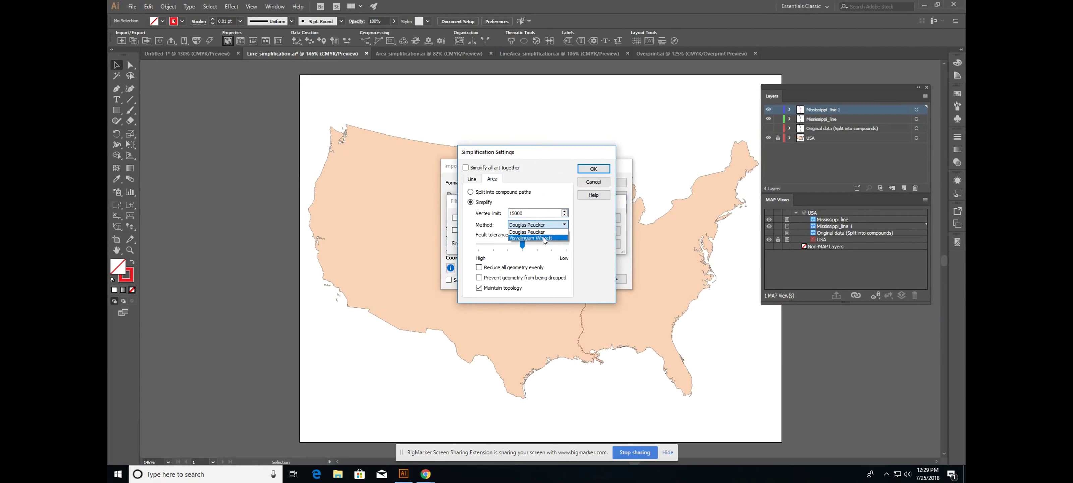
left_click(544, 238)
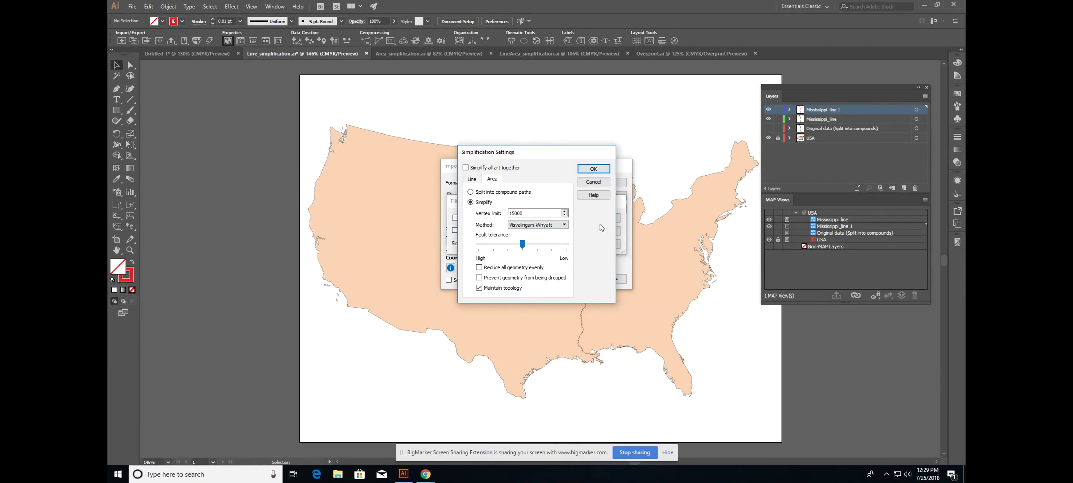
Accept the custom simplification and filtering options and import the shapefile into the existing USA MAP View
left_click(594, 170)
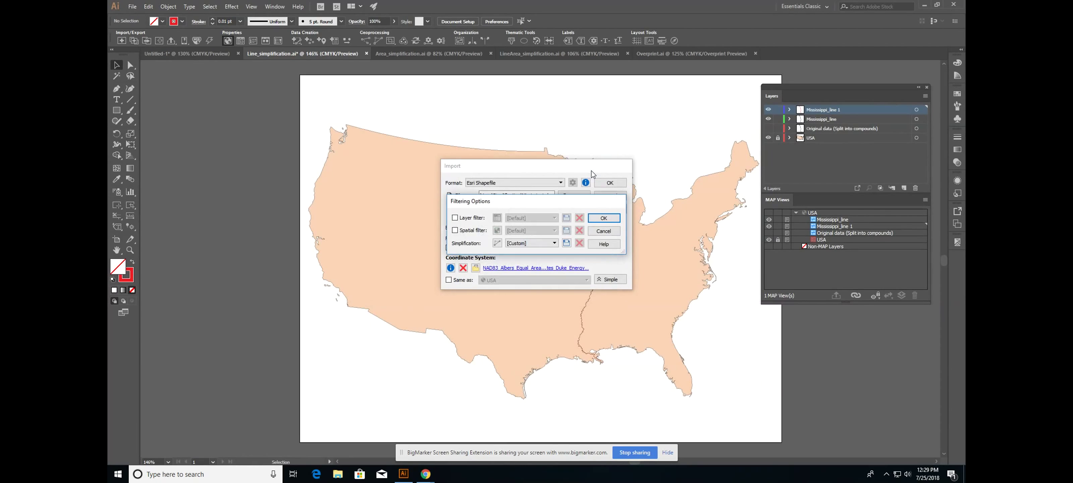
left_click(604, 218)
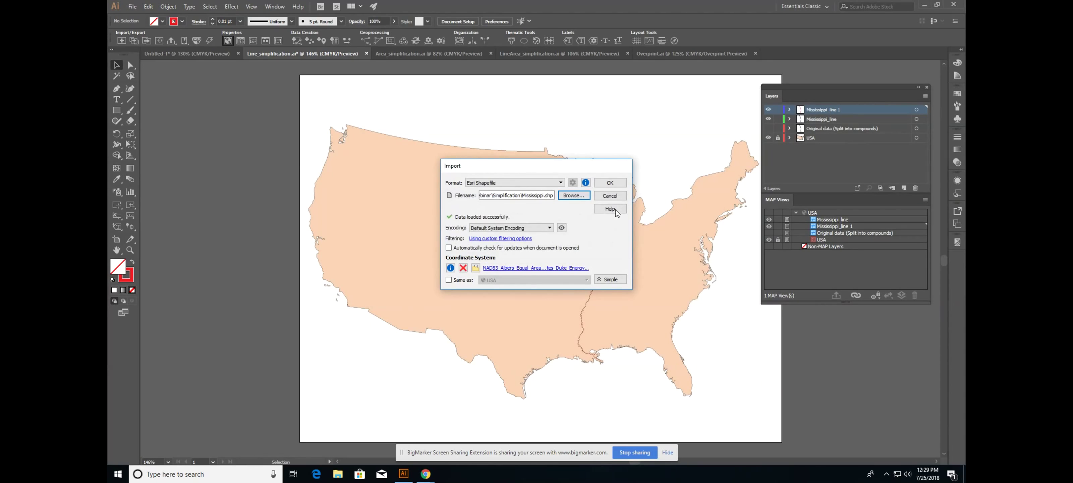
left_click(613, 185)
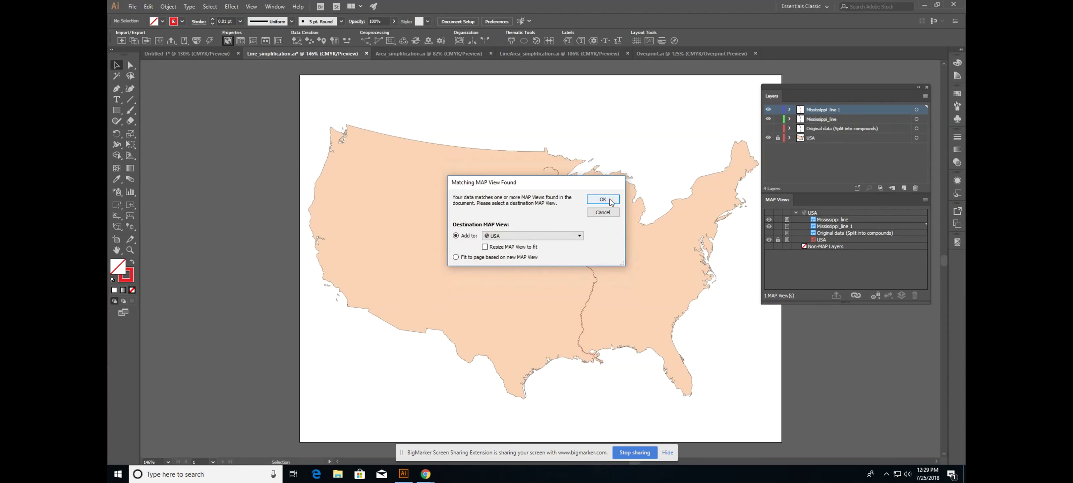
left_click(603, 199)
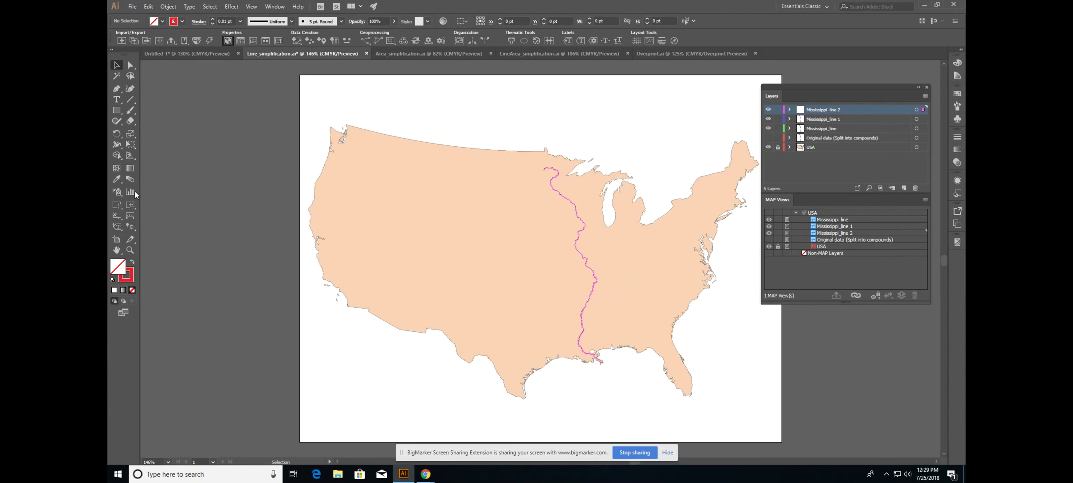
Set the stroke colour of the newly imported Mississippi_line 2 artwork to blue
left_click(131, 248)
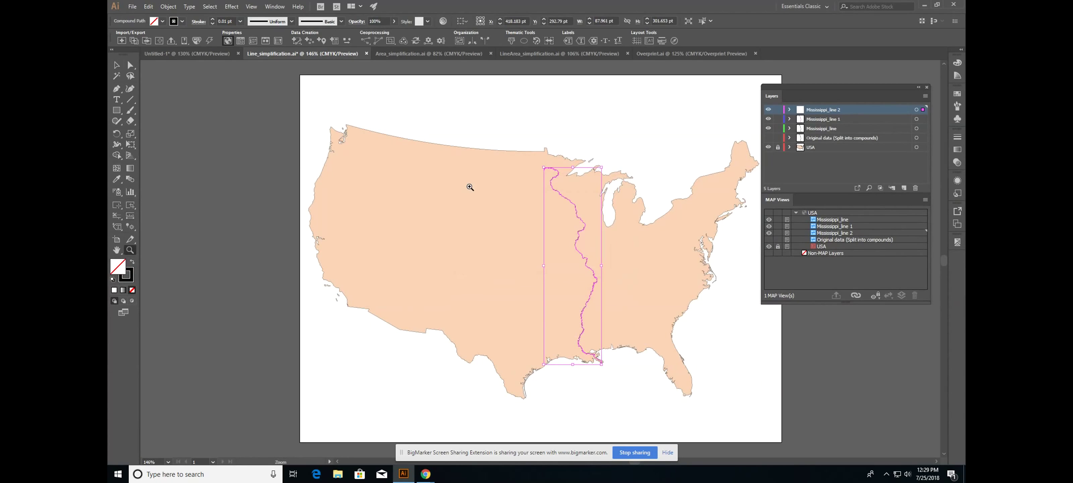
left_click_drag(540, 163, 561, 185)
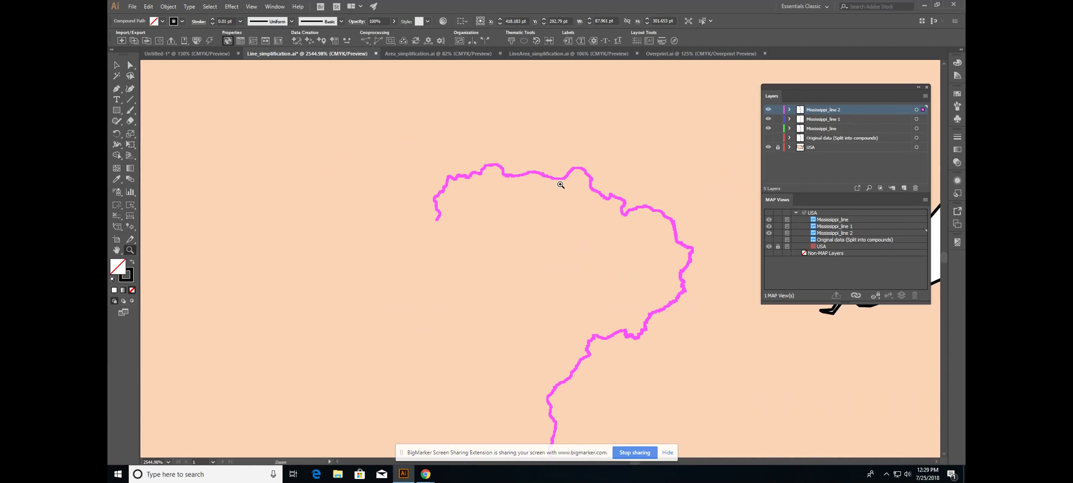
left_click_drag(431, 160, 486, 204)
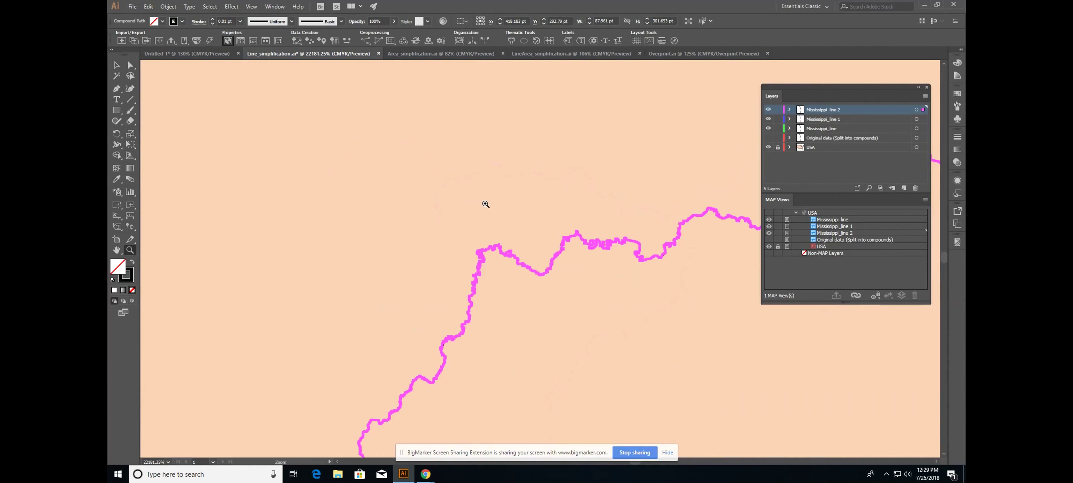
left_click(208, 7)
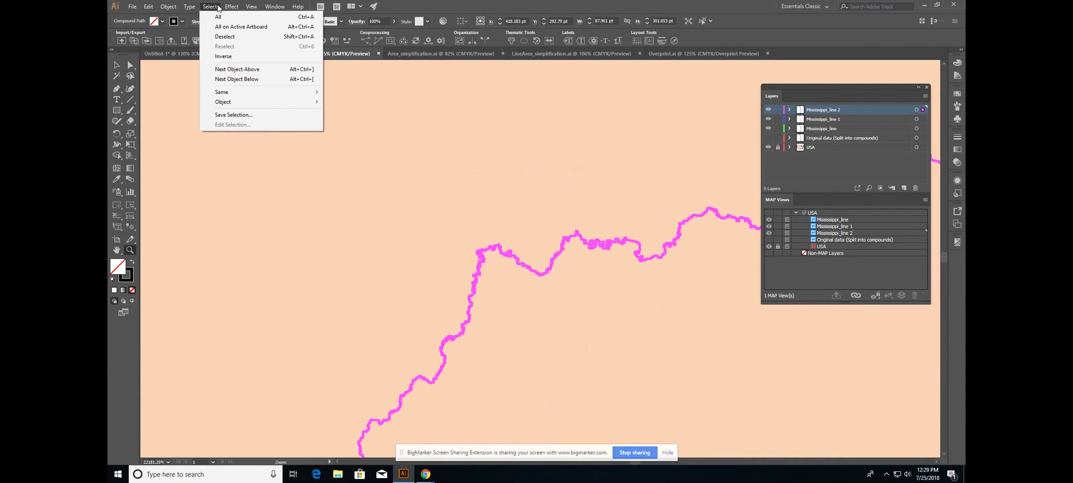
left_click(182, 21)
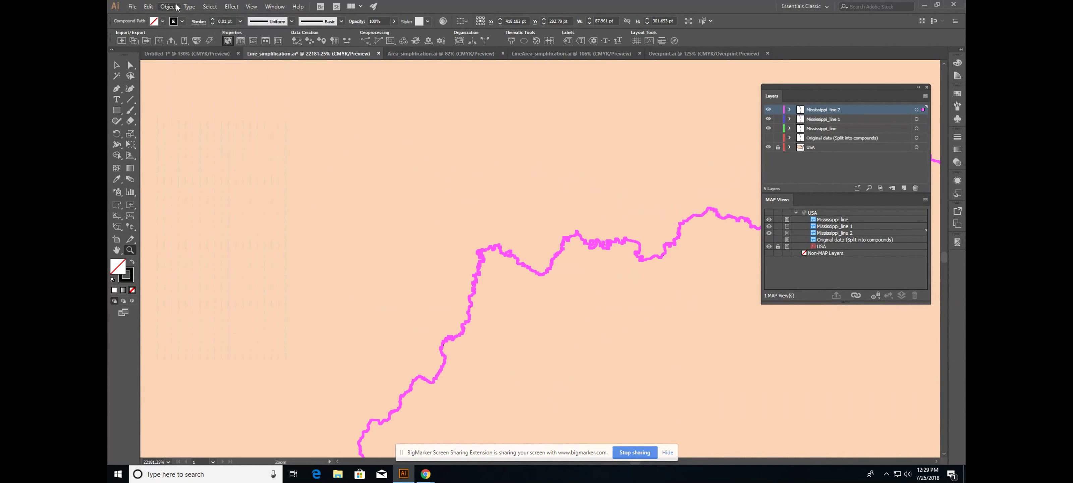
left_click(182, 21)
left_click(182, 43)
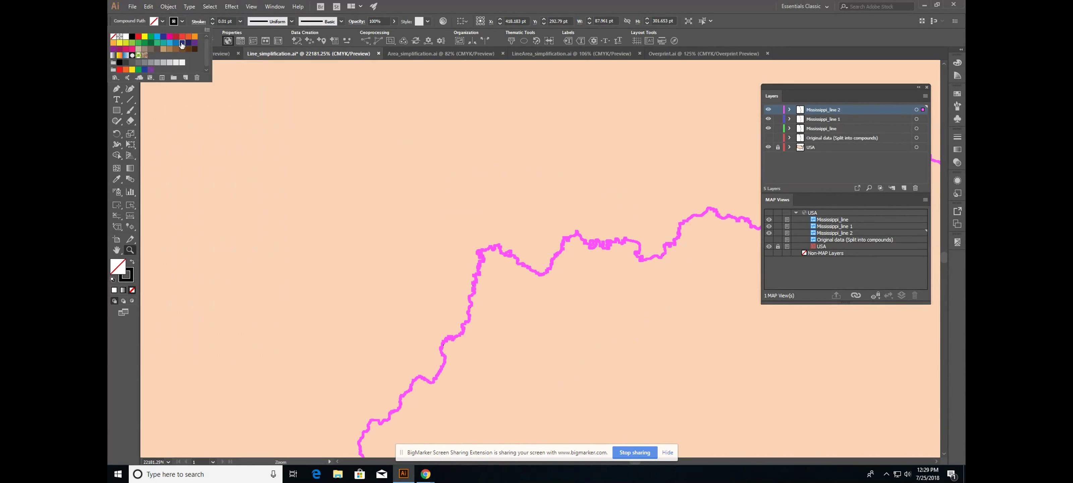
left_click(182, 21)
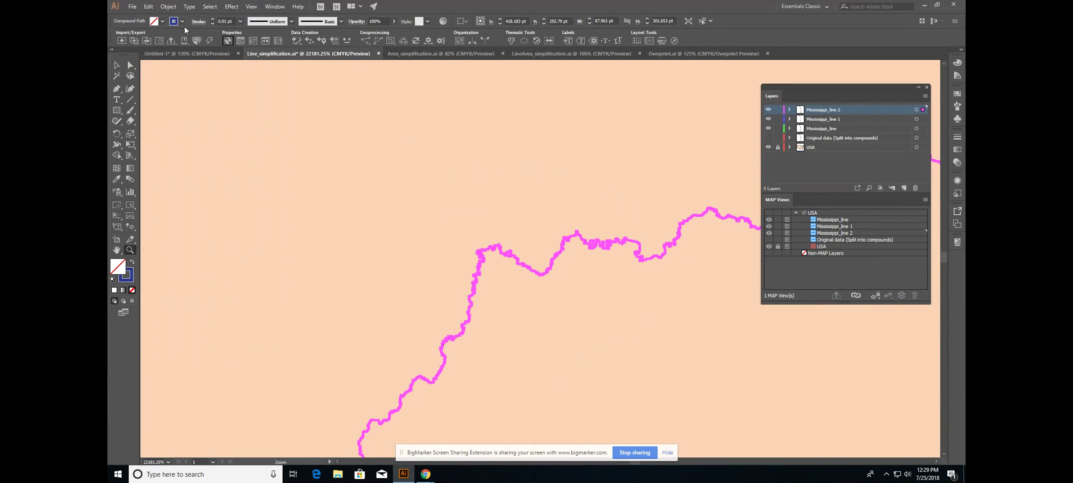
Change the stroke colour of the Mississippi_line 2 river to yellow and deselect it
left_click(182, 21)
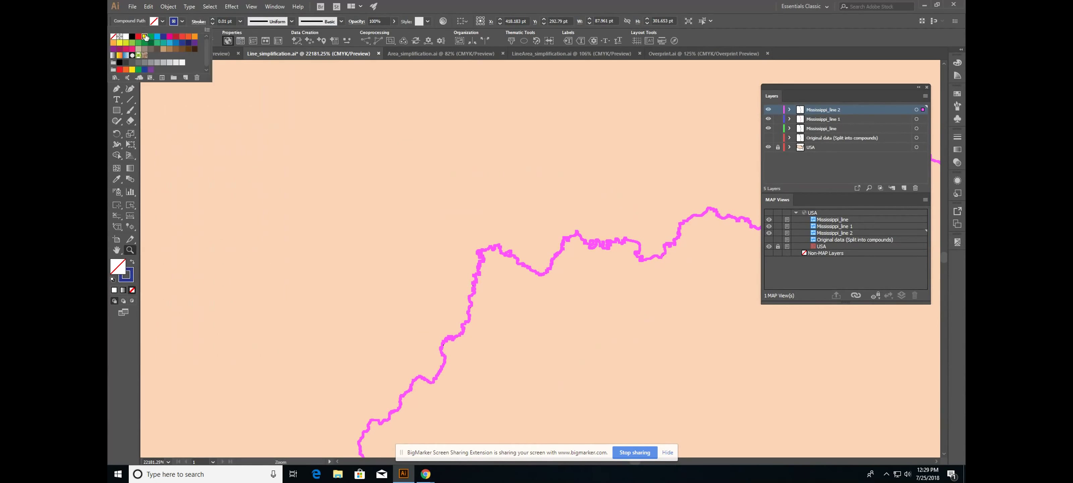
key("Return")
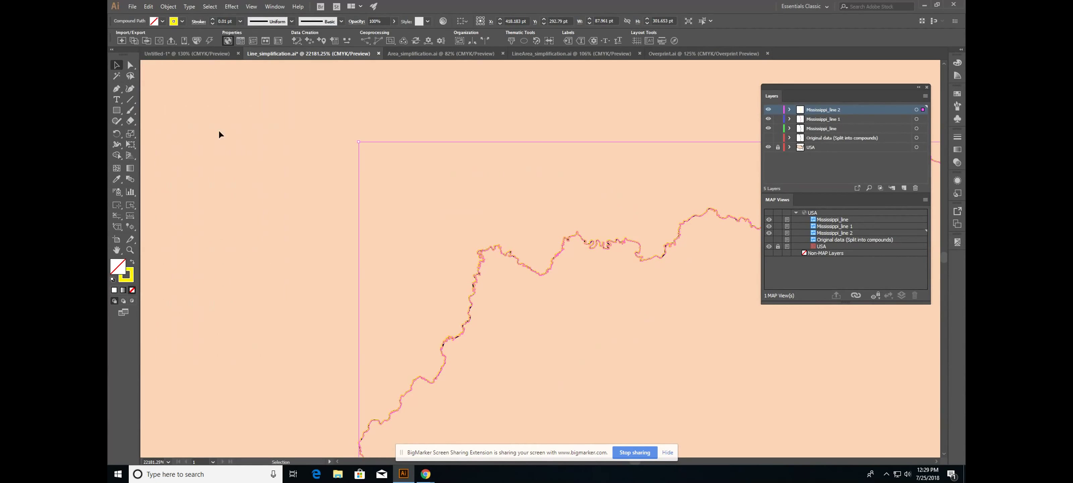
left_click(320, 181)
Hide the Mississippi_line 1 and Mississippi_line layers, show the original data layer, and compare it with Mississippi_line 2 along the river
left_click(130, 249)
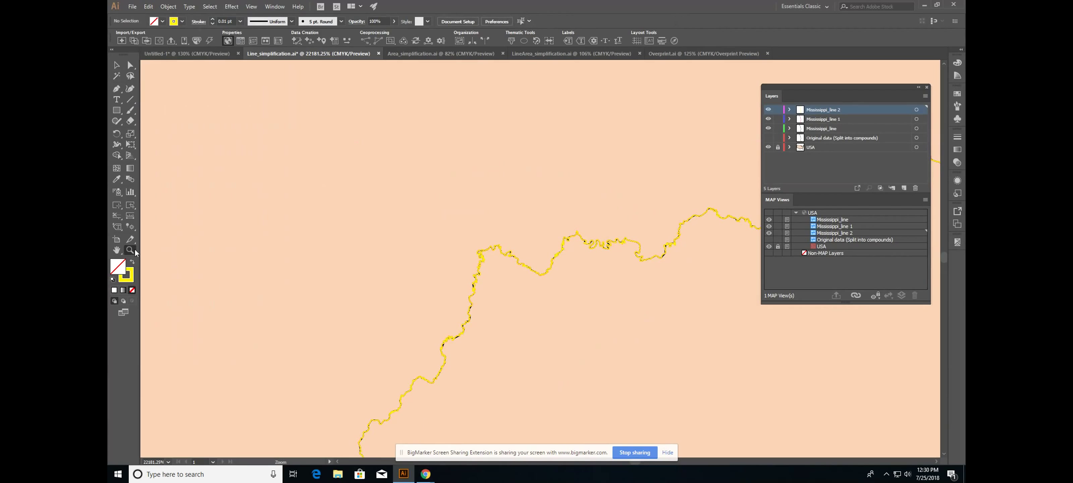
left_click_drag(432, 324, 468, 358)
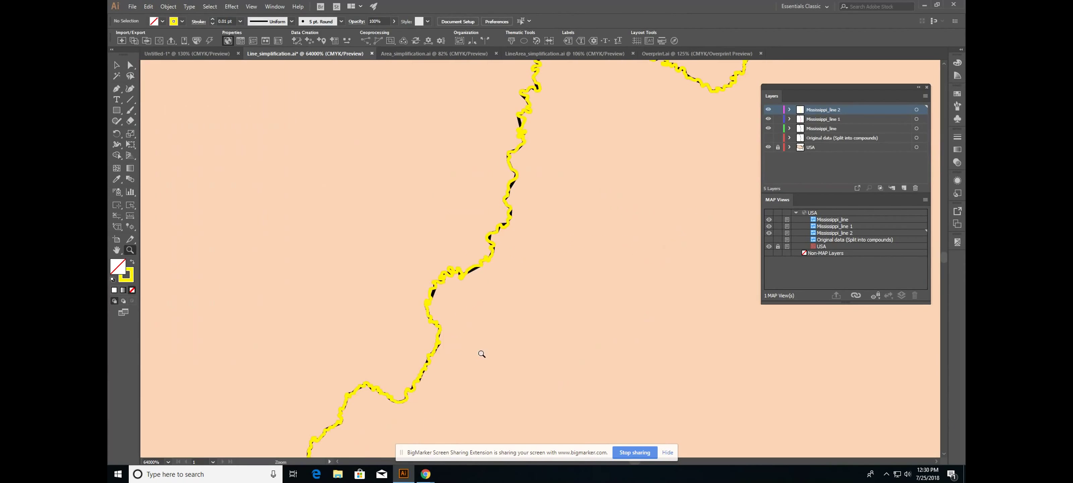
left_click(769, 119)
left_click(768, 129)
left_click(116, 250)
left_click_drag(362, 407, 408, 336)
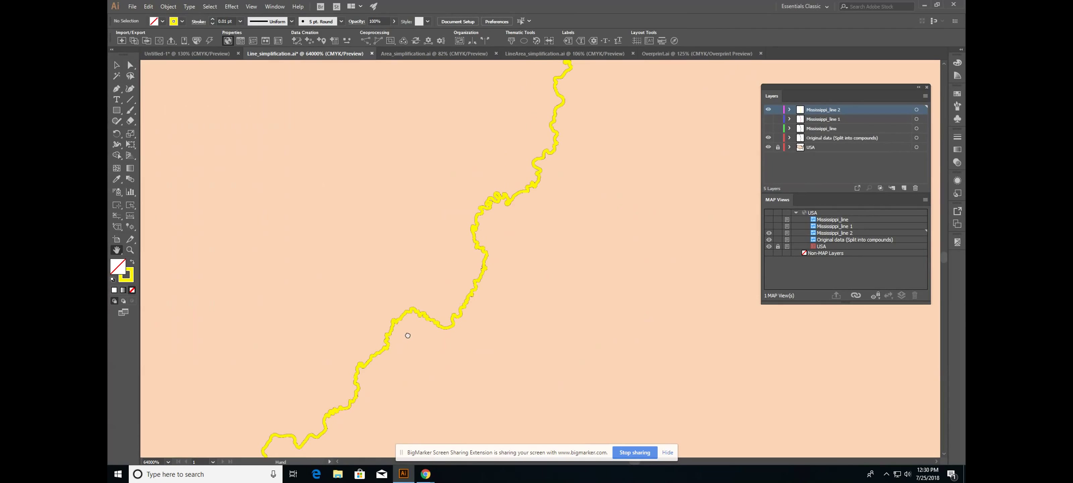
left_click_drag(333, 397, 396, 312)
left_click_drag(299, 399, 316, 305)
left_click_drag(439, 188, 386, 260)
left_click_drag(485, 186, 433, 316)
Read the simplification settings and results in the layer note of Mississippi_line 2, and close it without changes
left_click(787, 232)
scroll(451, 226, "down", 3)
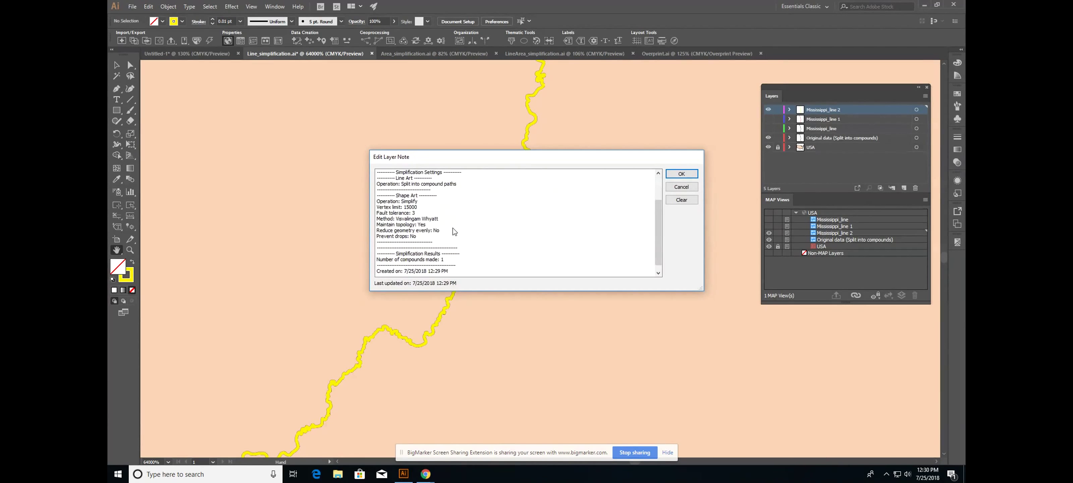
scroll(417, 212, "down", 1)
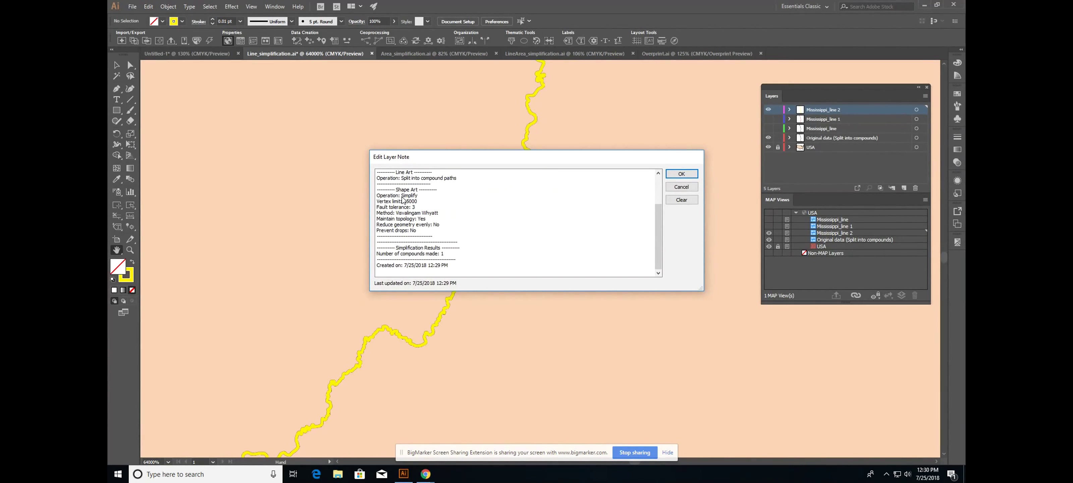
left_click(677, 192)
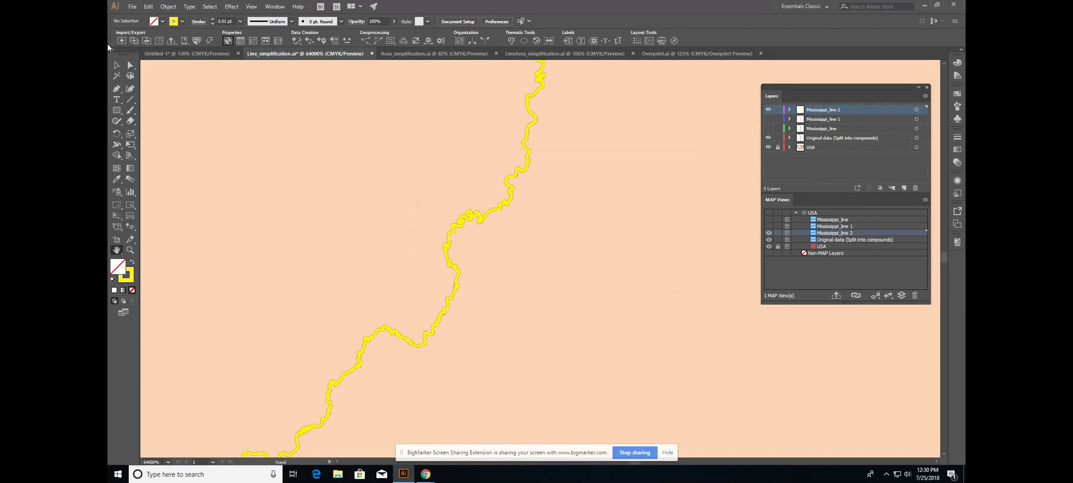
Start a new import in Esri Shapefile format and choose the Mississippi shapefile from the Simplification folder
left_click(121, 40)
left_click(497, 183)
left_click(498, 183)
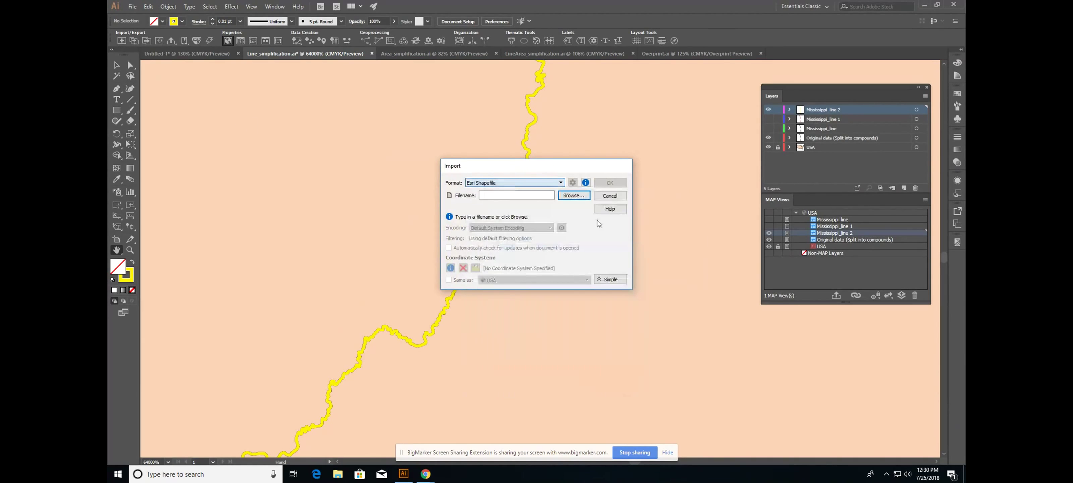
left_click(573, 195)
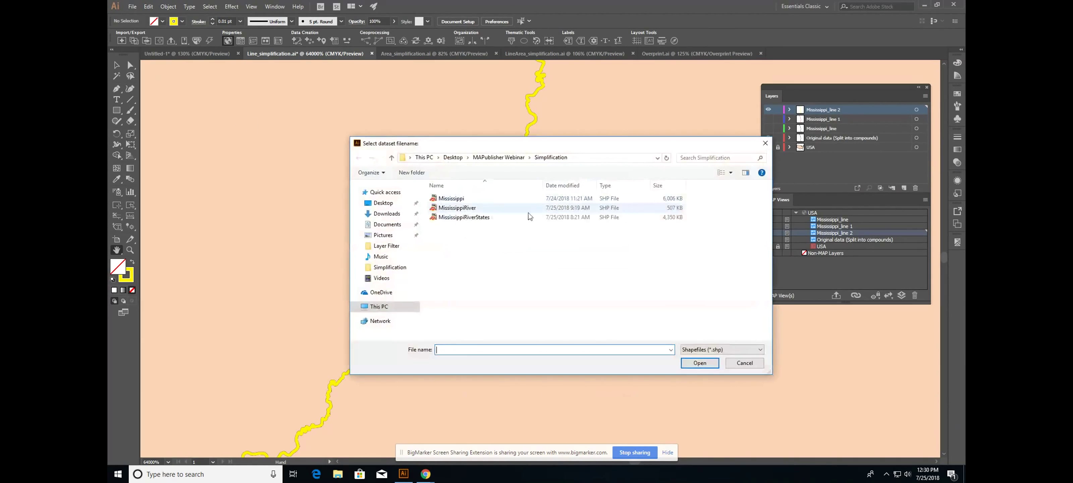
double_click(497, 200)
Set the import's line simplification to Simplify with a vertex limit of 15000 and the Visvalingam Whyatt method
left_click(517, 238)
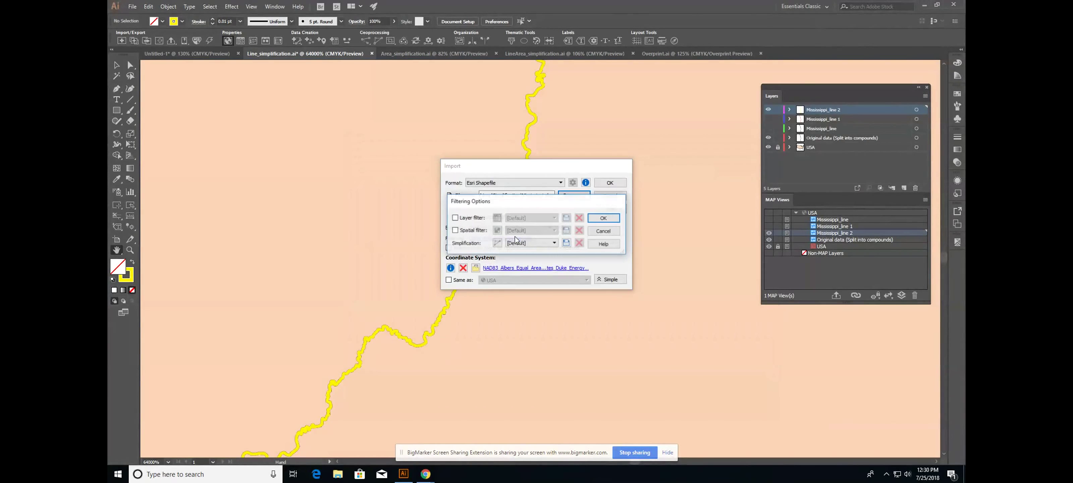
left_click(497, 243)
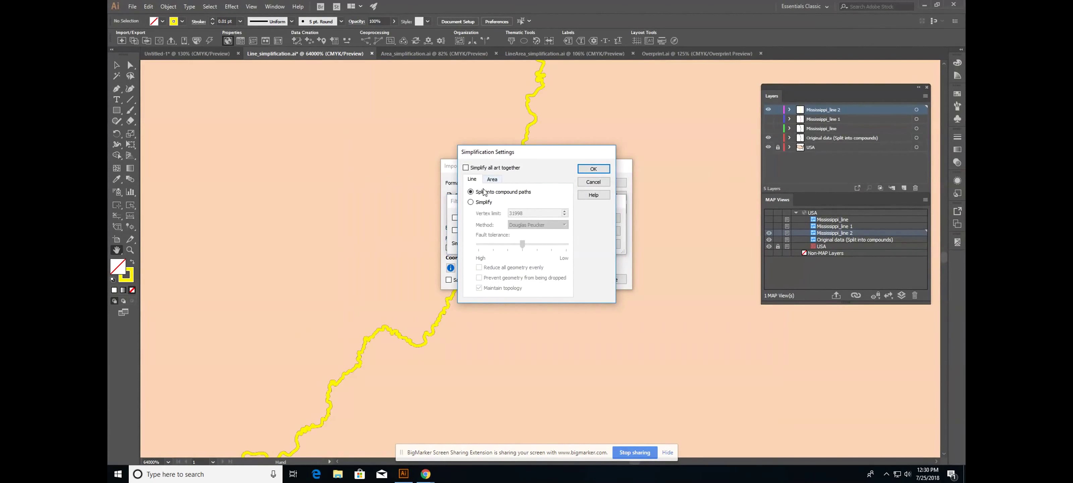
left_click(479, 203)
left_click_drag(524, 212, 513, 212)
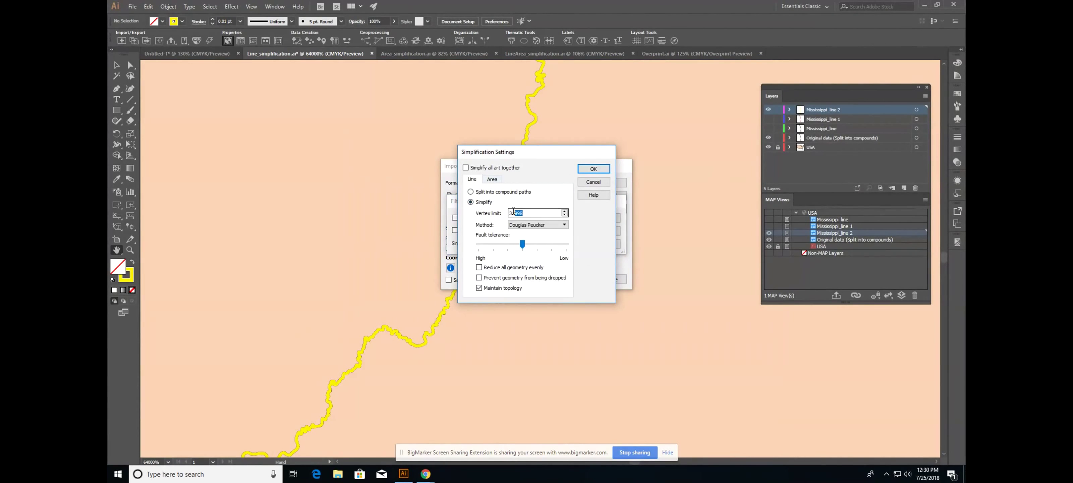
double_click(515, 211)
type("15000")
left_click(560, 225)
left_click(554, 236)
left_click(593, 169)
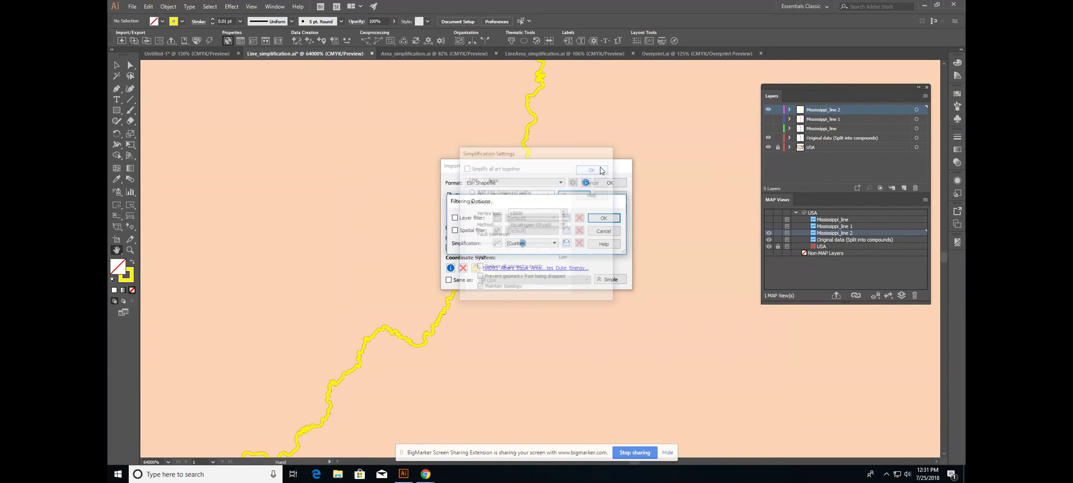
Accept the filtering options and import the shapefile into the existing USA MAP View
left_click(603, 219)
left_click(609, 183)
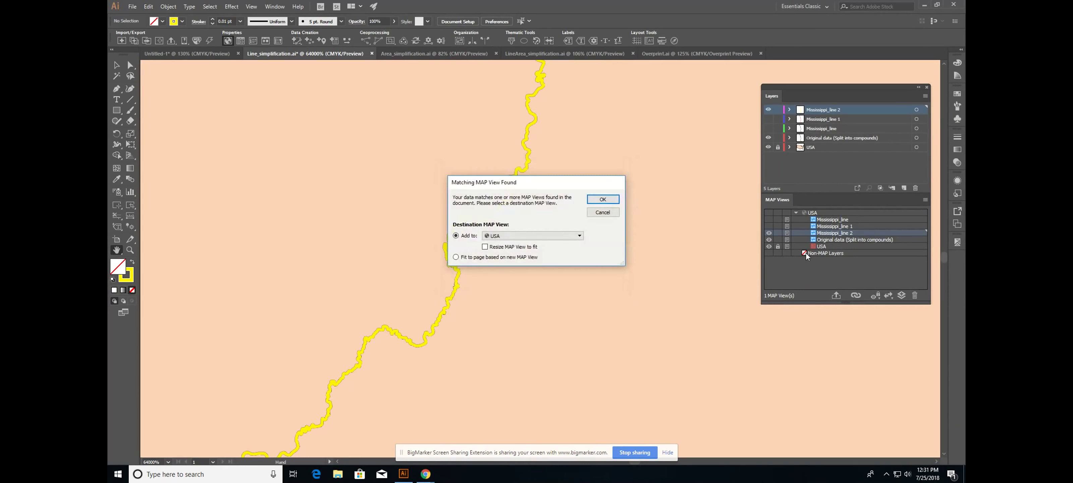
left_click(607, 201)
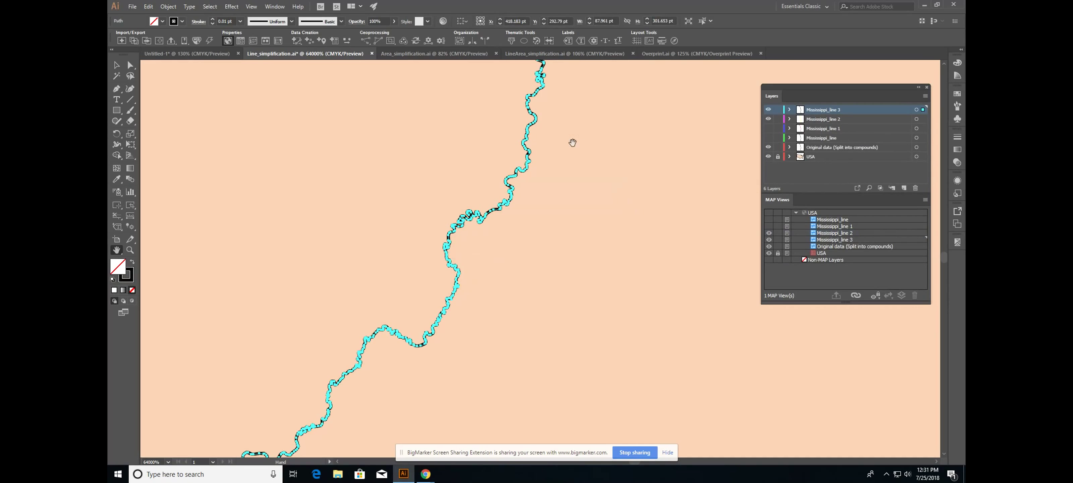
Hide the Mississippi_line 2 layer and change the stroke colour of the Mississippi_line 3 river to green
left_click(131, 250)
left_click(117, 65)
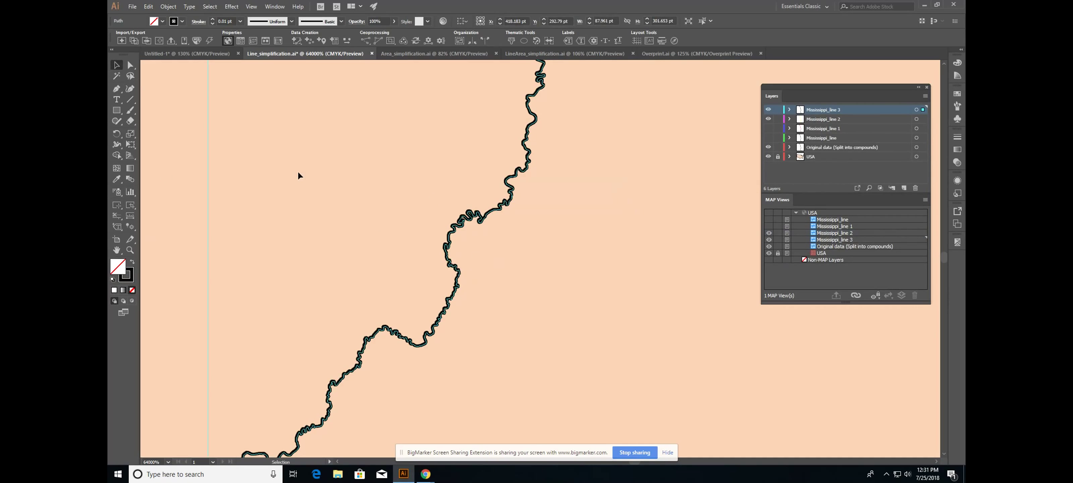
left_click(298, 175)
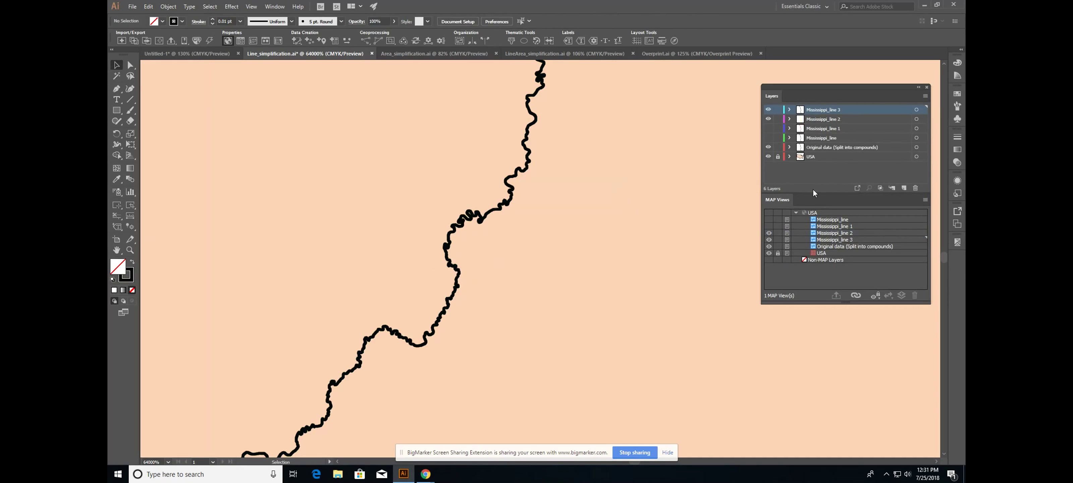
left_click(916, 111)
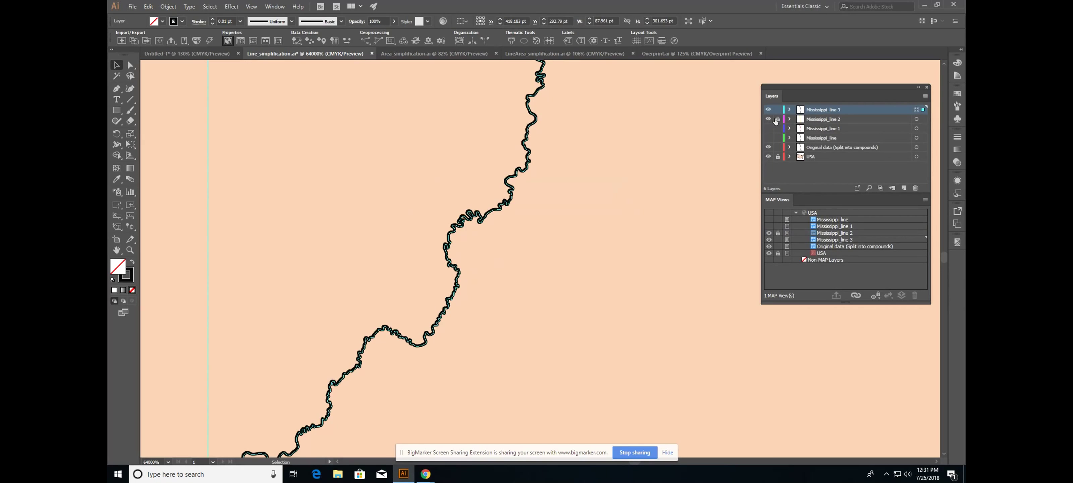
left_click(182, 22)
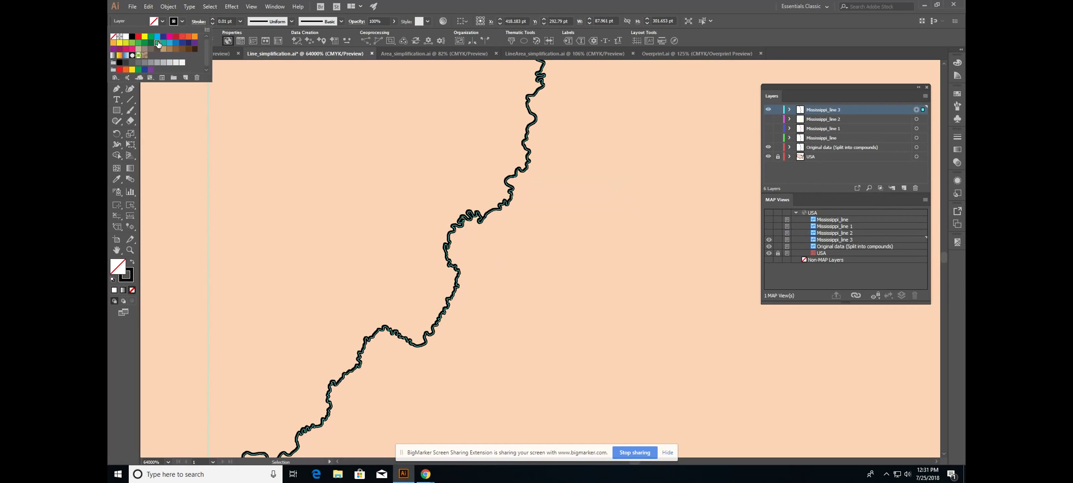
left_click(157, 43)
left_click(182, 21)
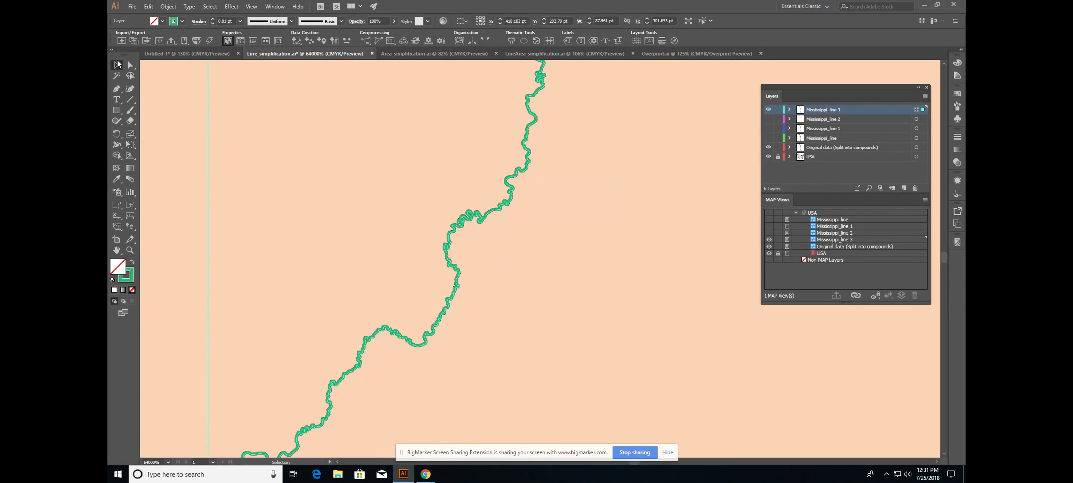
left_click(790, 181)
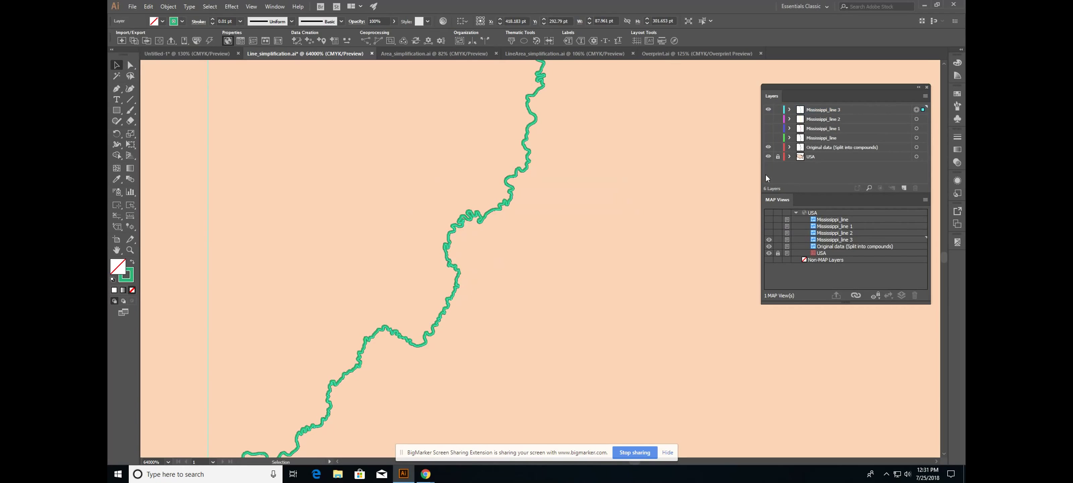
Read the simplification settings and vertex counts in the layer note of Mississippi_line 3, and close it without changes
left_click(786, 239)
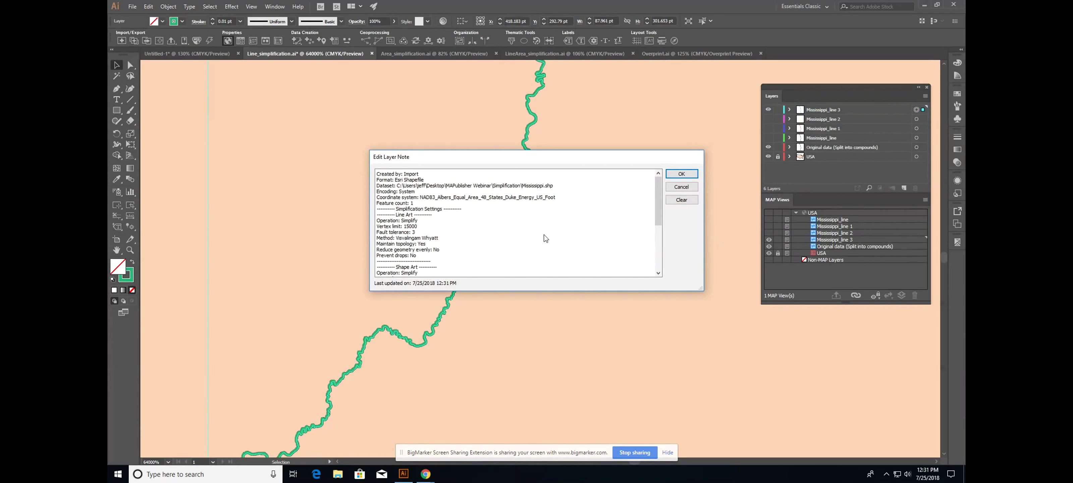
scroll(540, 233, "down", 5)
scroll(535, 233, "down", 2)
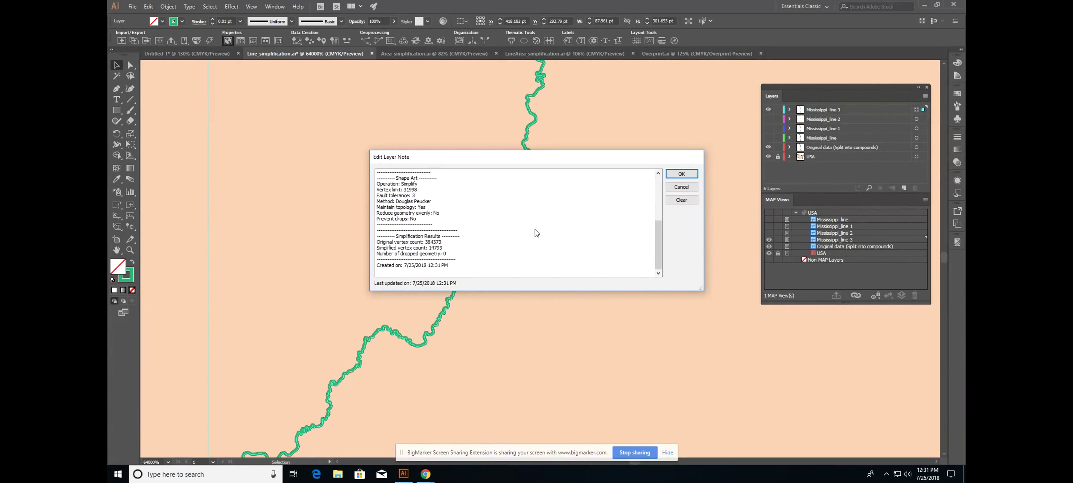
left_click_drag(443, 248, 430, 249)
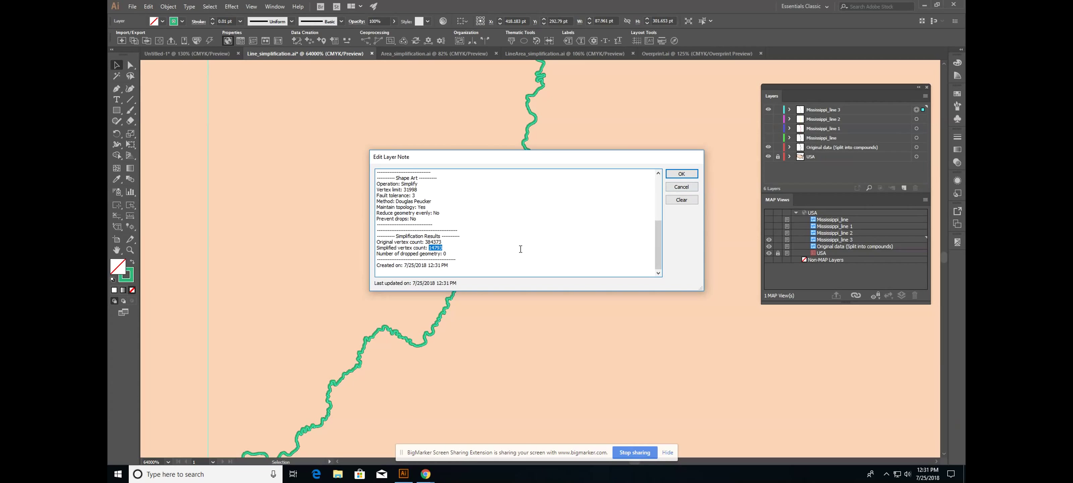
scroll(520, 248, "up", 3)
left_click(682, 186)
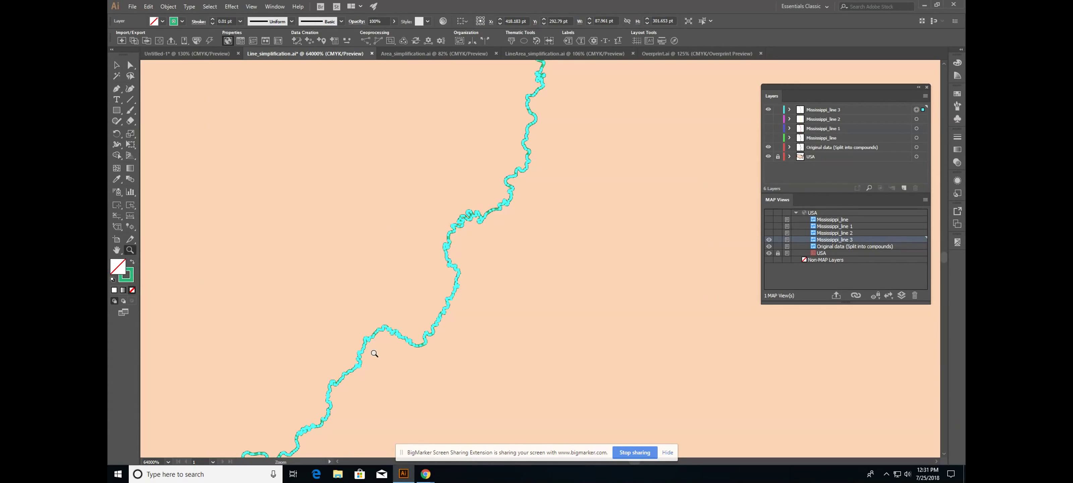
Compare the anchor points of the original data layer with those of Mississippi_line 3 by targeting each layer in turn
left_click(130, 65)
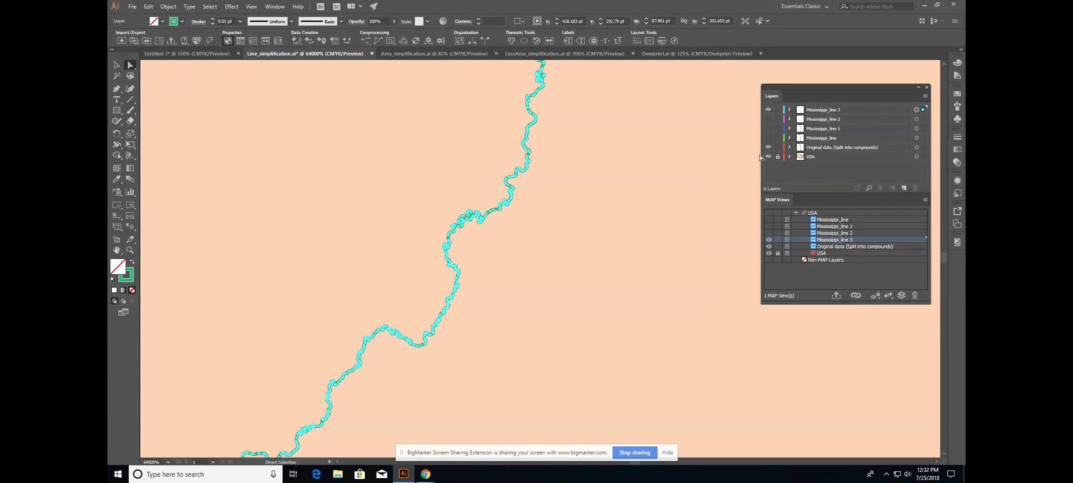
left_click(917, 147)
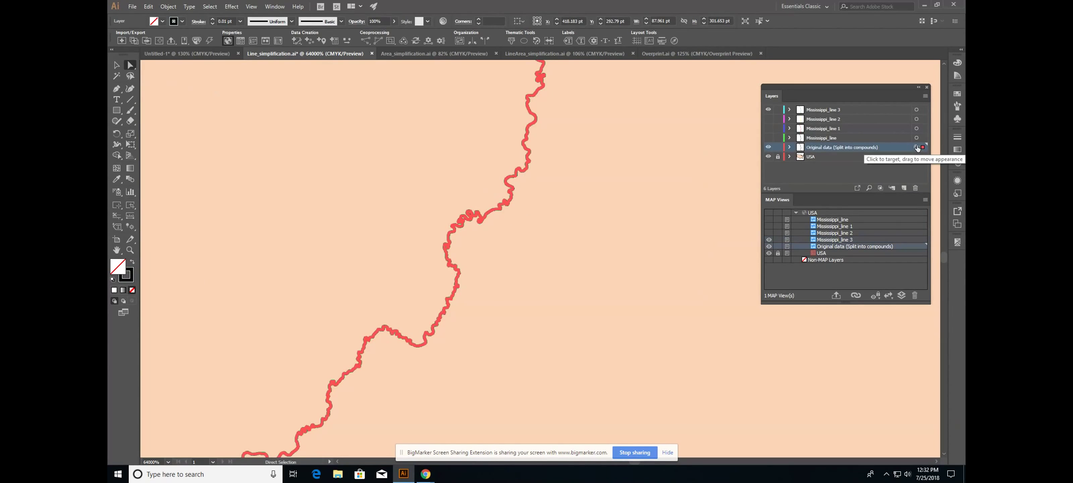
left_click(917, 109)
left_click(492, 217)
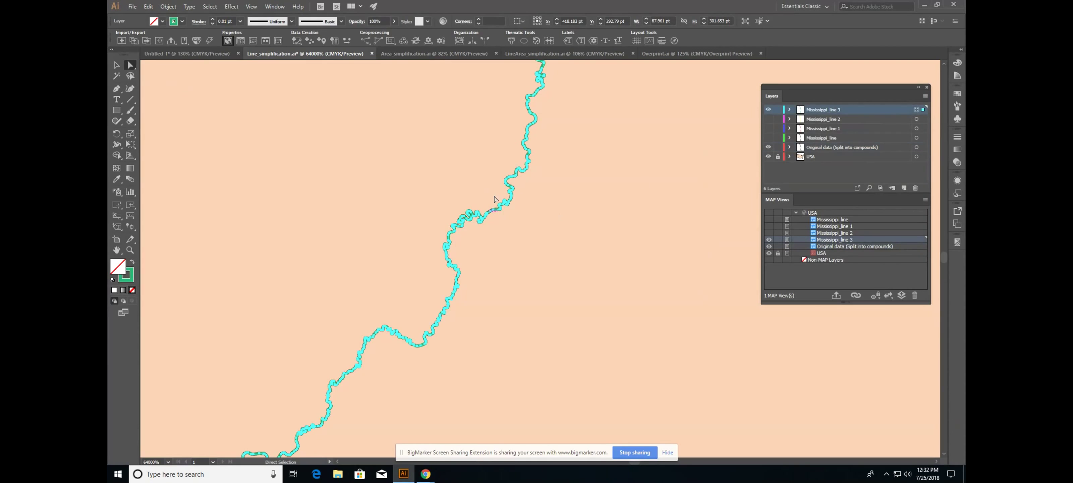
left_click(117, 65)
left_click(254, 100)
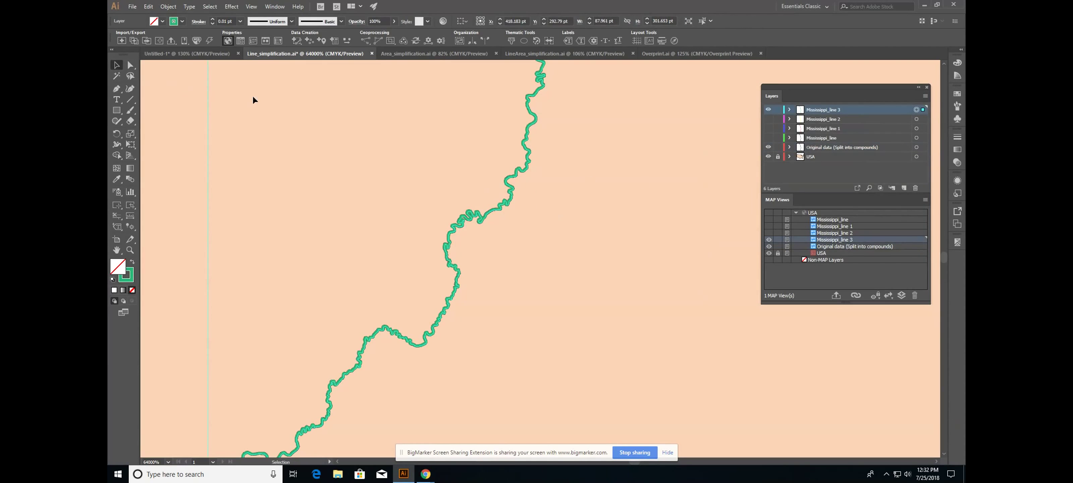
Hide the original data layer, show the Mississippi_line layer, and compare it with Mississippi_line 3 along the river
left_click(768, 147)
left_click(768, 138)
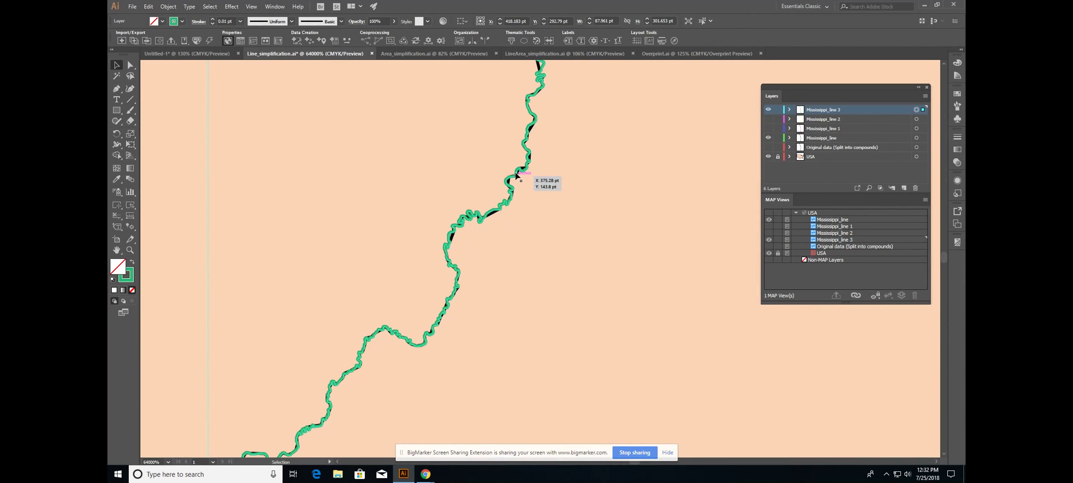
left_click(116, 250)
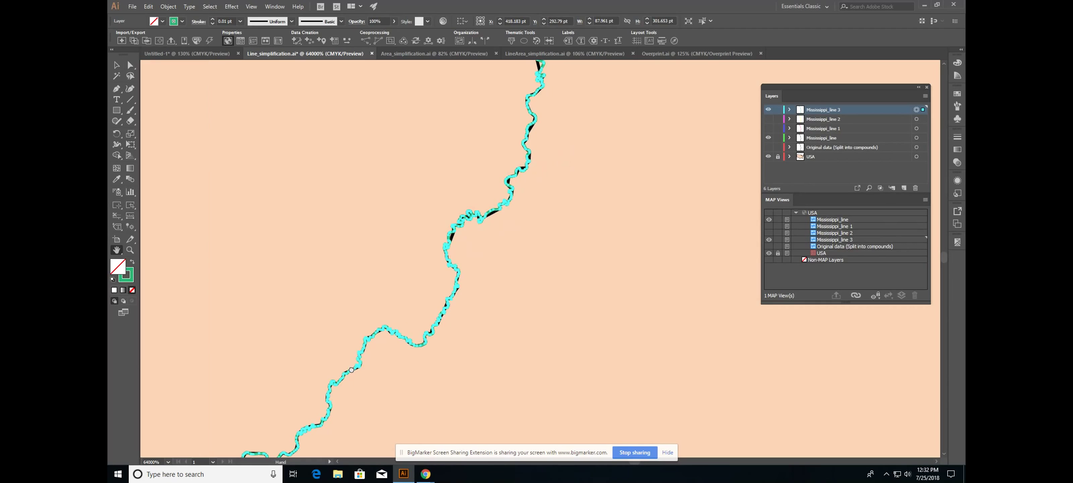
left_click_drag(236, 335, 433, 240)
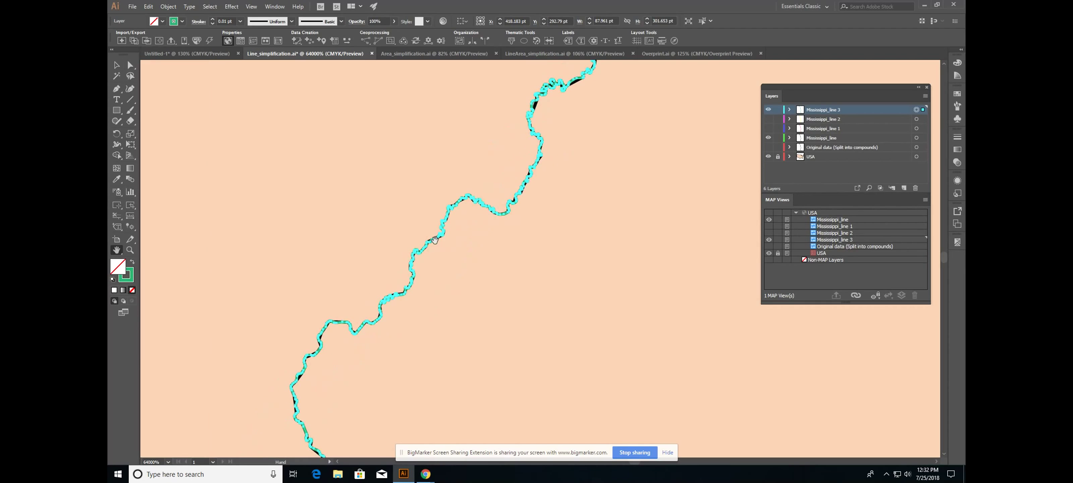
Switch the artwork display to outline mode and deselect the river line
left_click(279, 9)
left_click(278, 9)
left_click(250, 8)
left_click(267, 16)
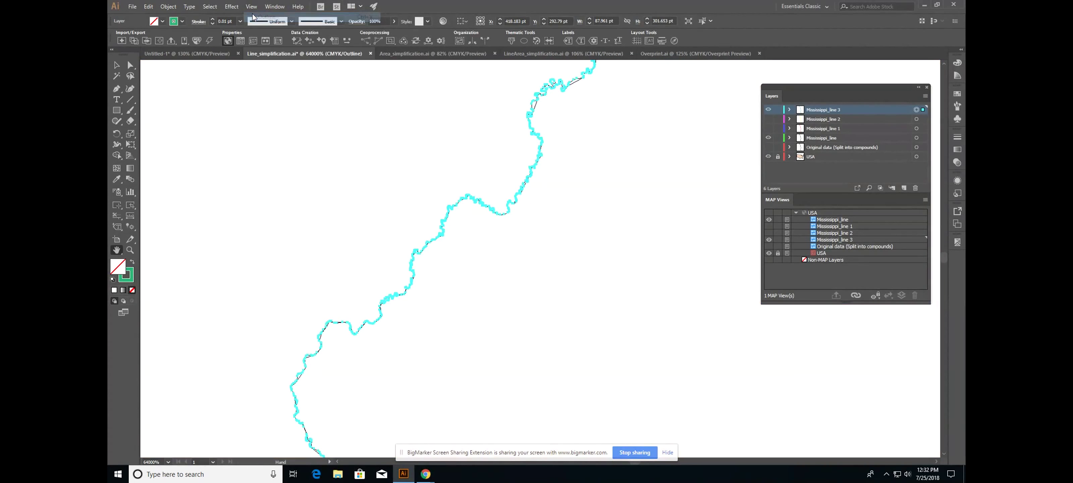
left_click(228, 123)
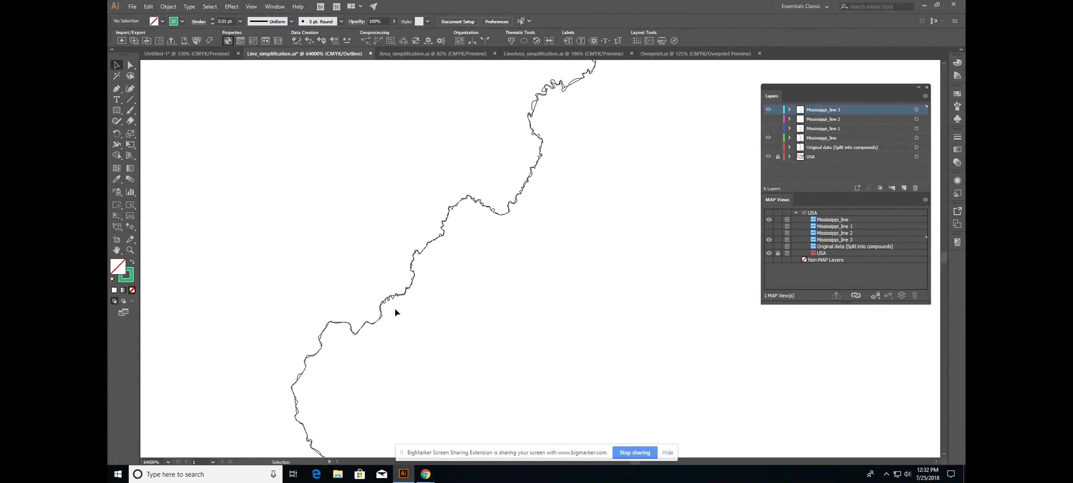
Compare the Mississippi_line and Mississippi_line 3 outlines along the course of the river
left_click(390, 300)
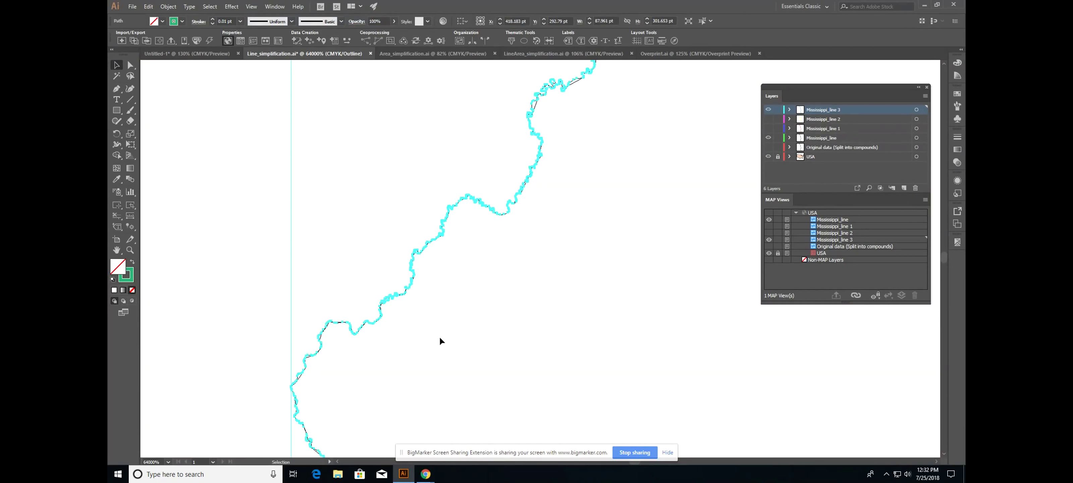
left_click(343, 336)
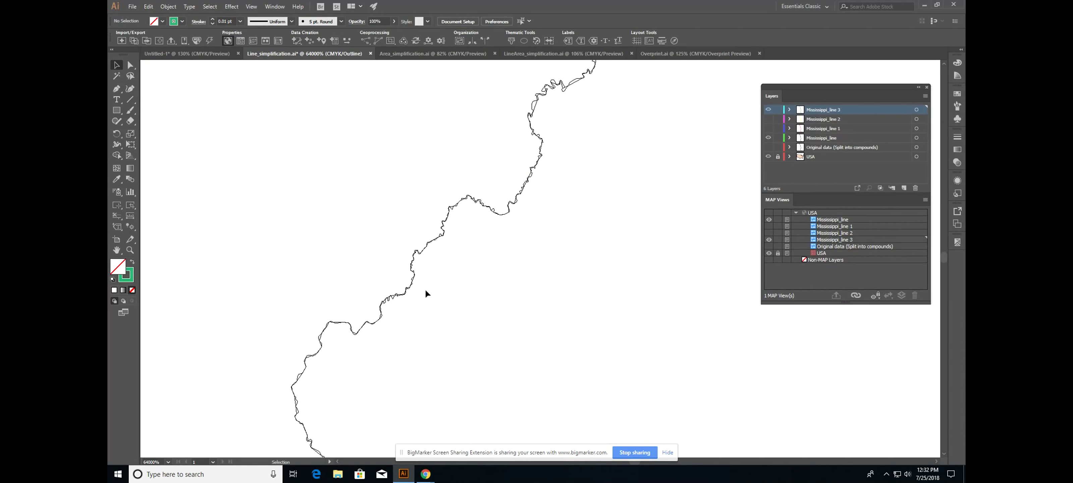
left_click(119, 252)
left_click_drag(588, 119, 467, 243)
left_click_drag(514, 114, 480, 245)
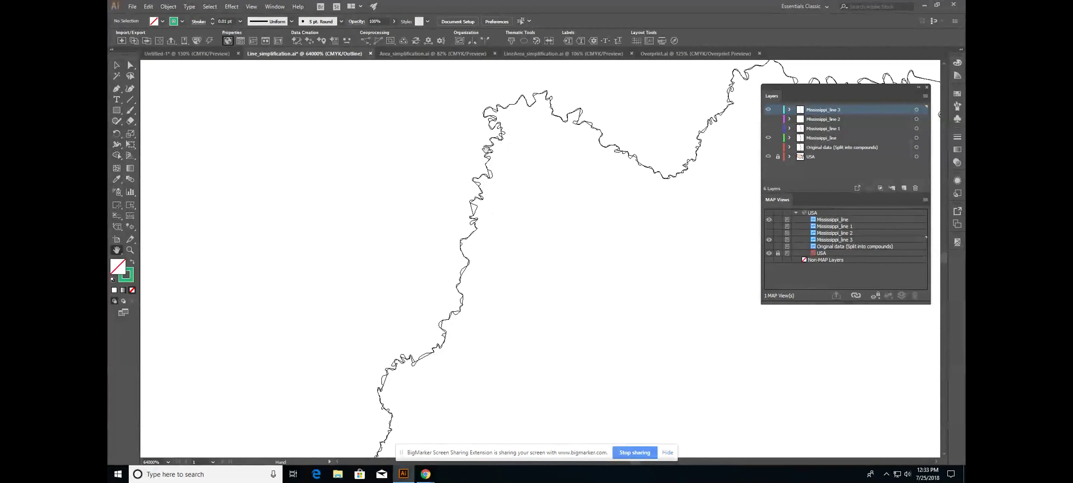
left_click_drag(604, 124, 571, 138)
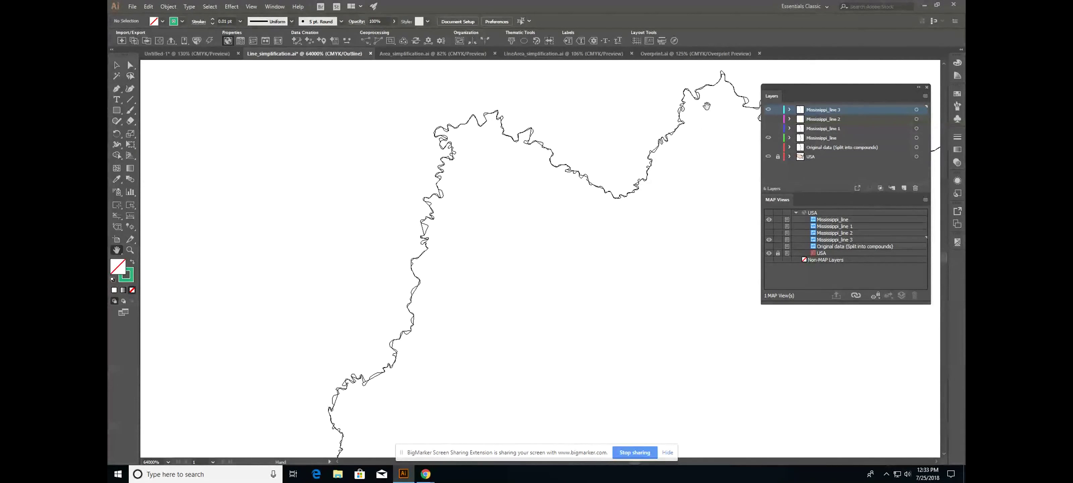
left_click_drag(707, 106, 633, 136)
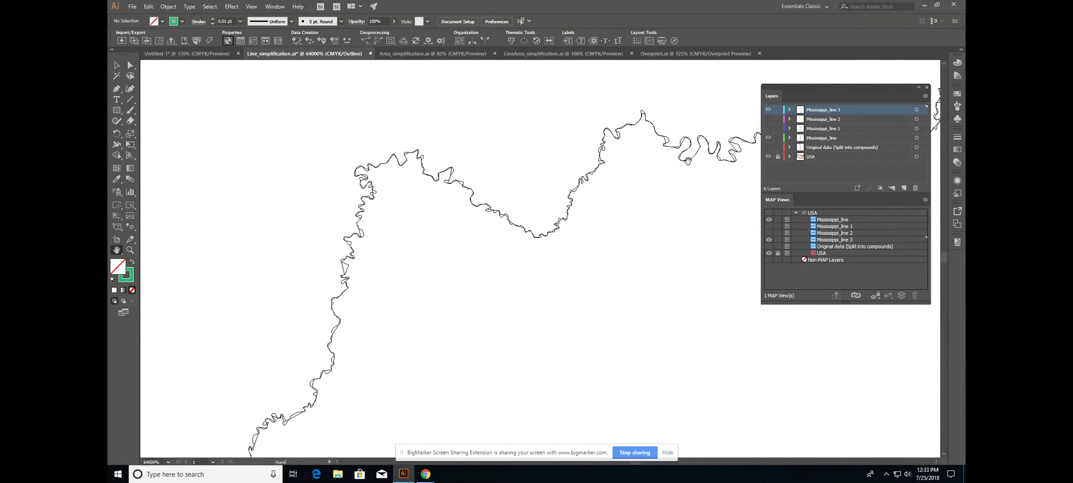
left_click_drag(710, 158, 666, 158)
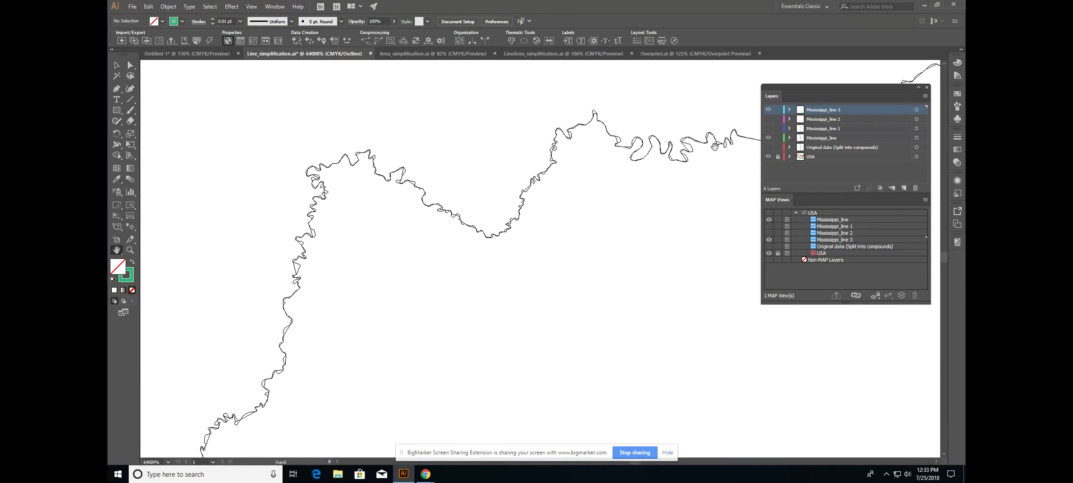
left_click_drag(702, 154, 626, 181)
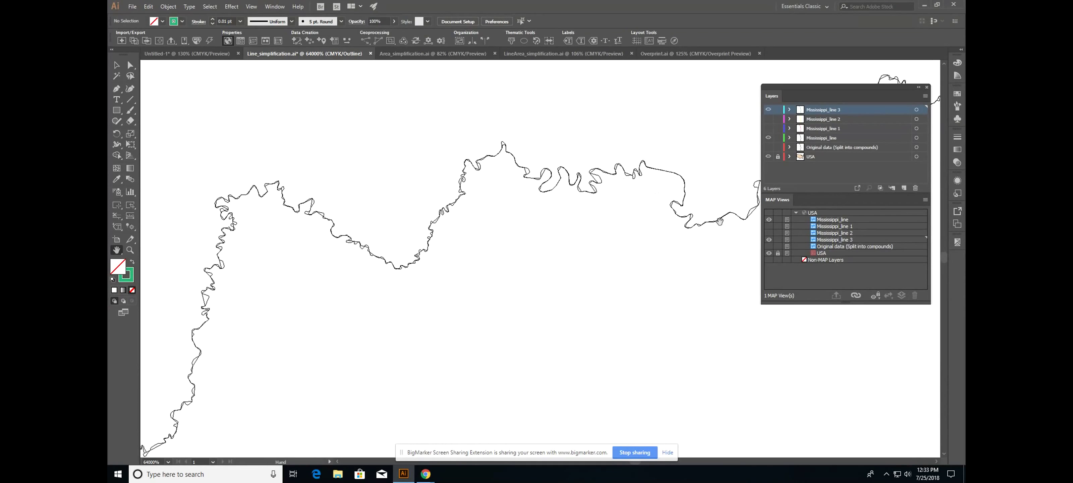
left_click_drag(721, 221, 606, 207)
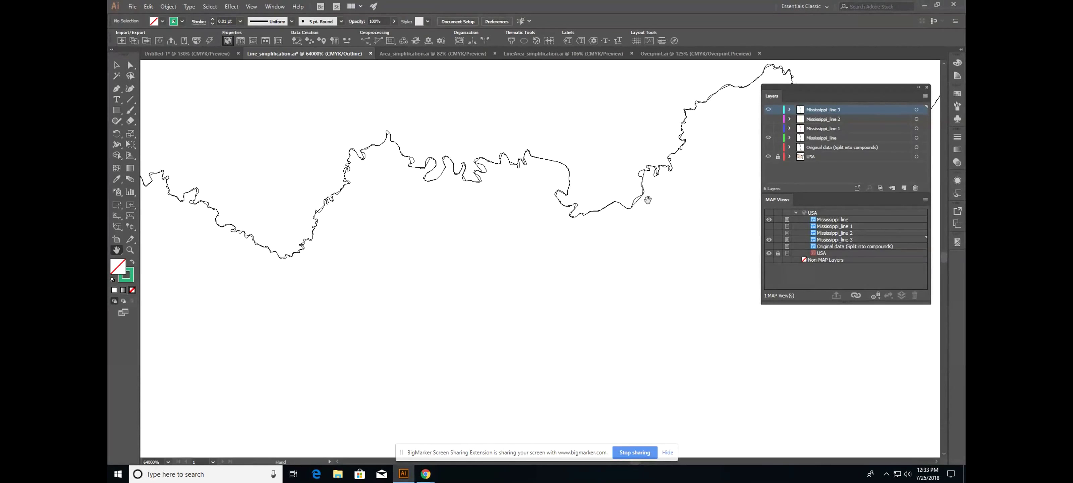
left_click_drag(668, 154, 535, 194)
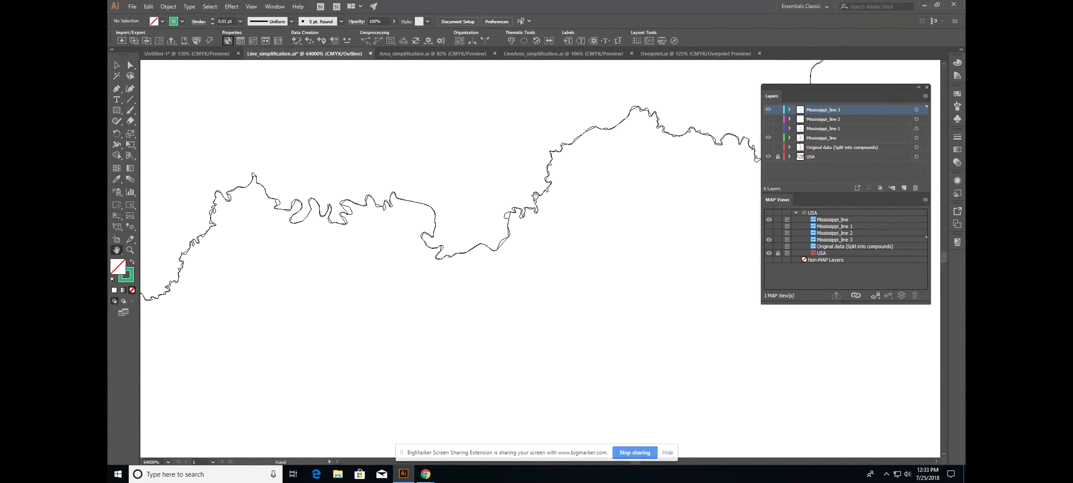
left_click_drag(675, 126, 491, 182)
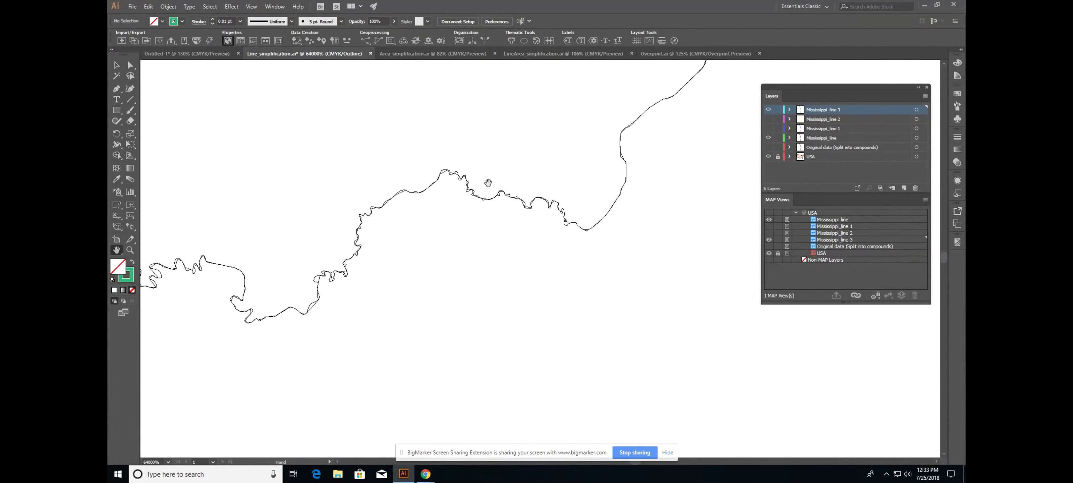
Switch the artwork display from outline back to preview mode
left_click(275, 7)
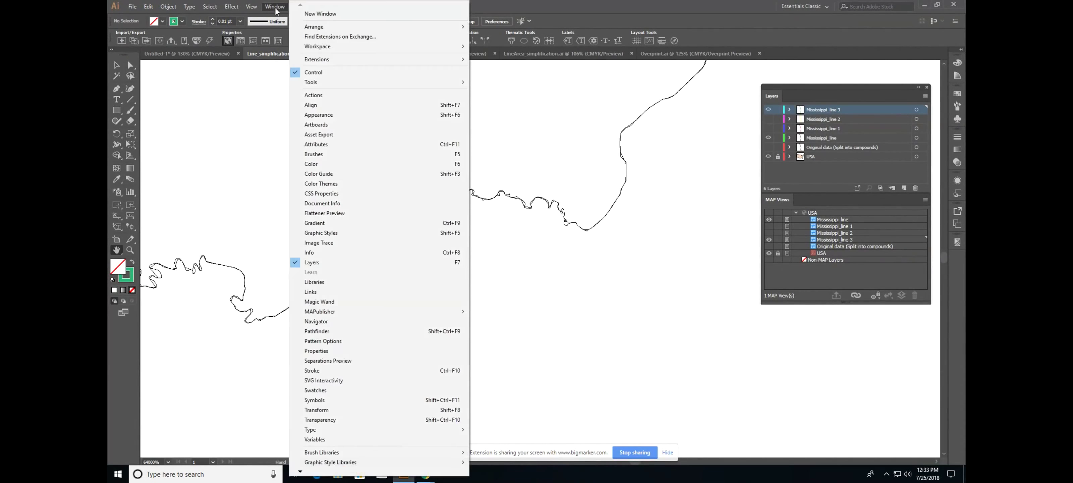
left_click(255, 15)
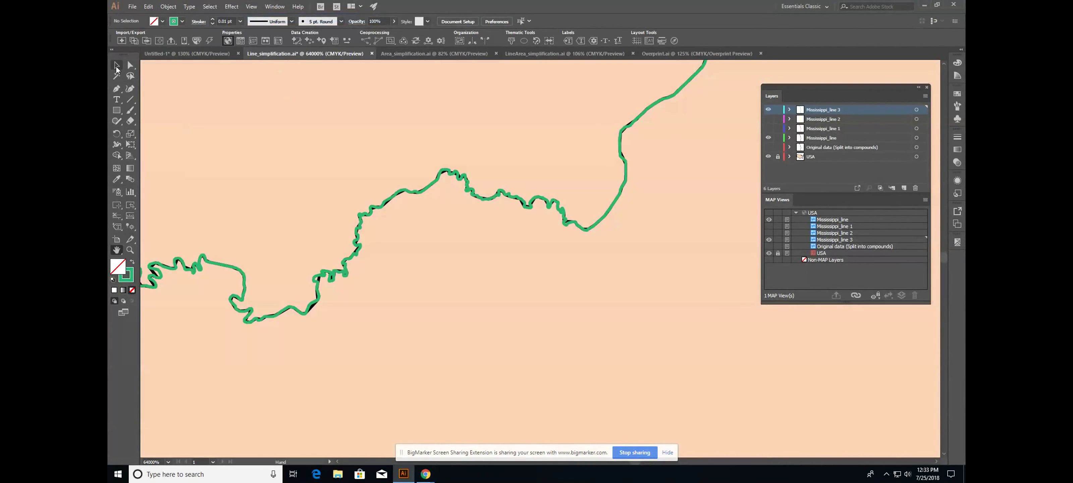
left_click(117, 66)
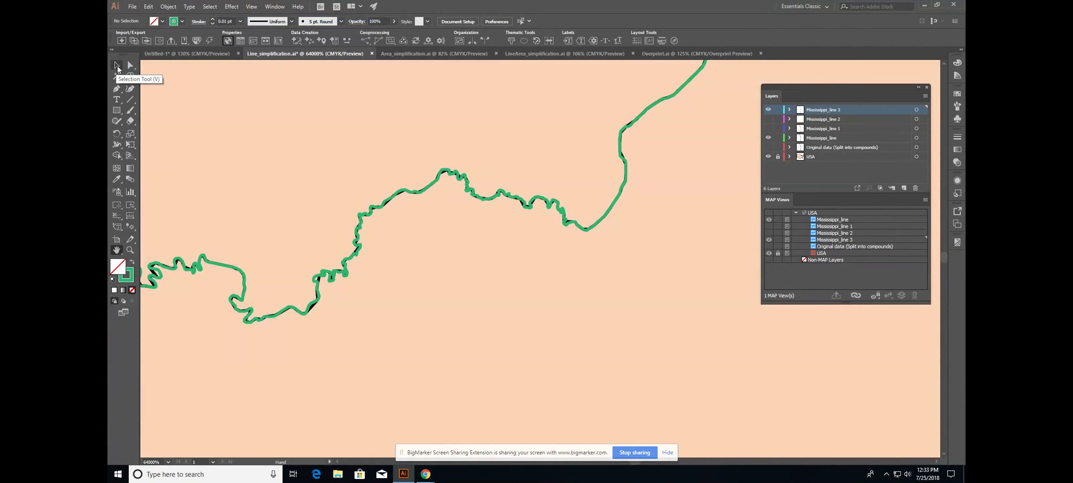
Switch to the Area_simplification.ai document, examine the original data's coastline around San Francisco Bay, and return to the full world map
left_click(415, 55)
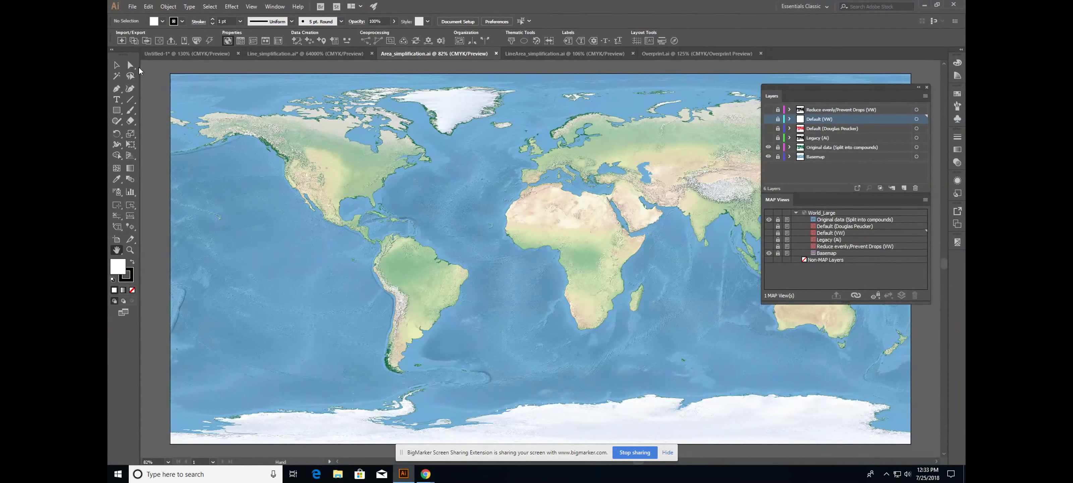
left_click(117, 65)
left_click(130, 250)
left_click_drag(279, 178, 298, 191)
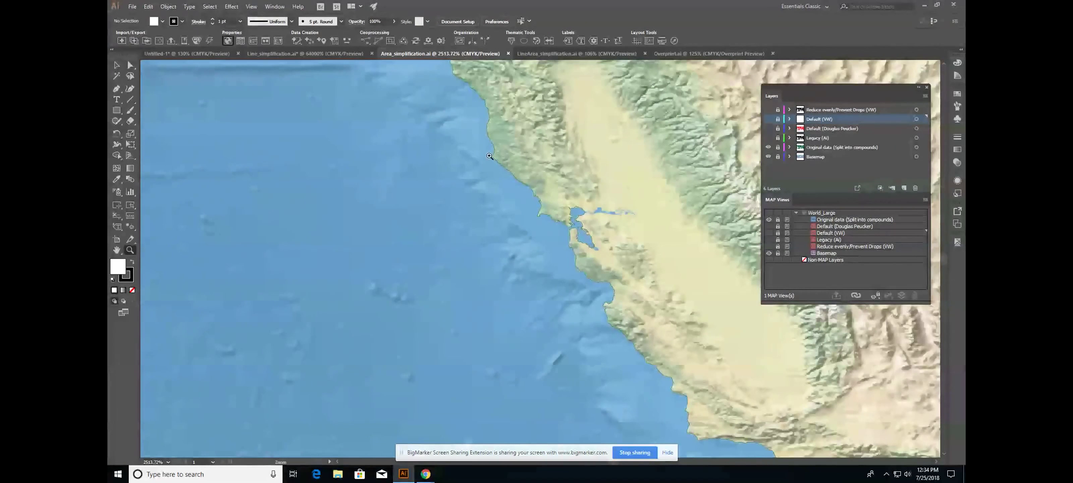
left_click_drag(494, 156, 657, 311)
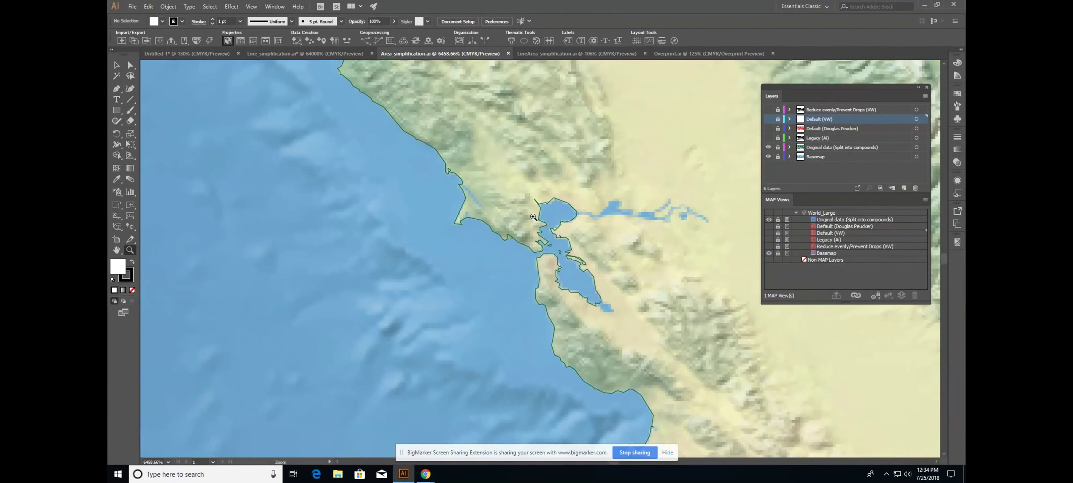
left_click(118, 69)
double_click(117, 250)
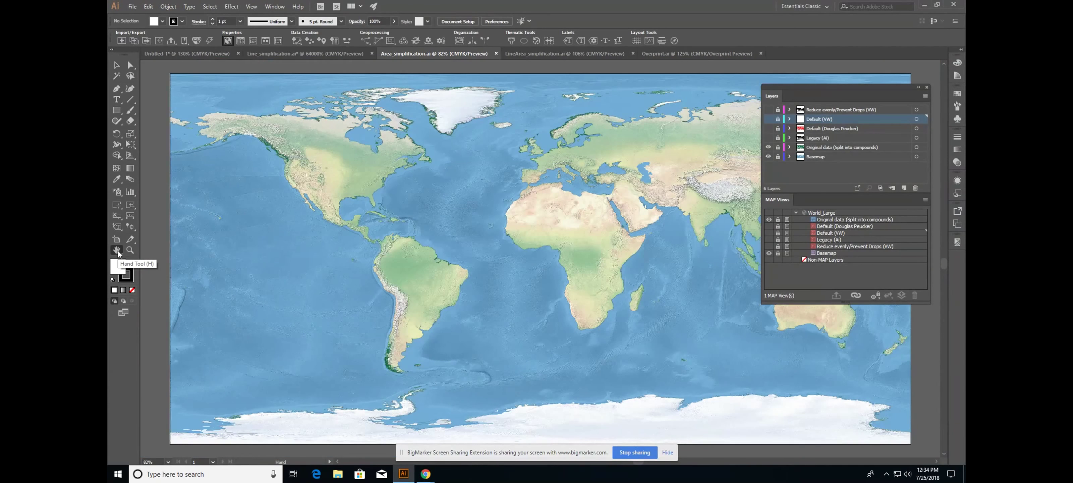
left_click(116, 66)
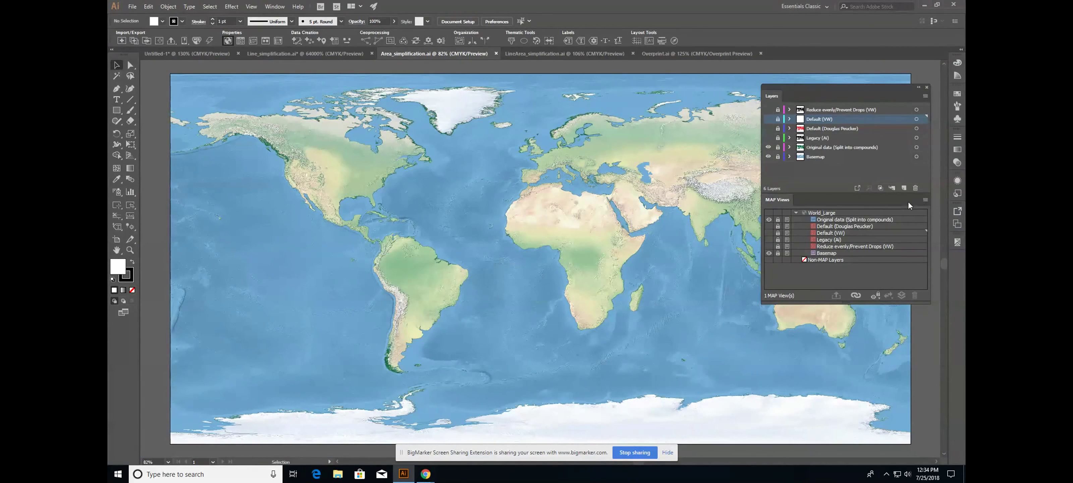
Unlock the Original data (Split into compounds) layer, check its split areas with a red fill, and reset the fill to none
left_click(777, 147)
left_click(917, 147)
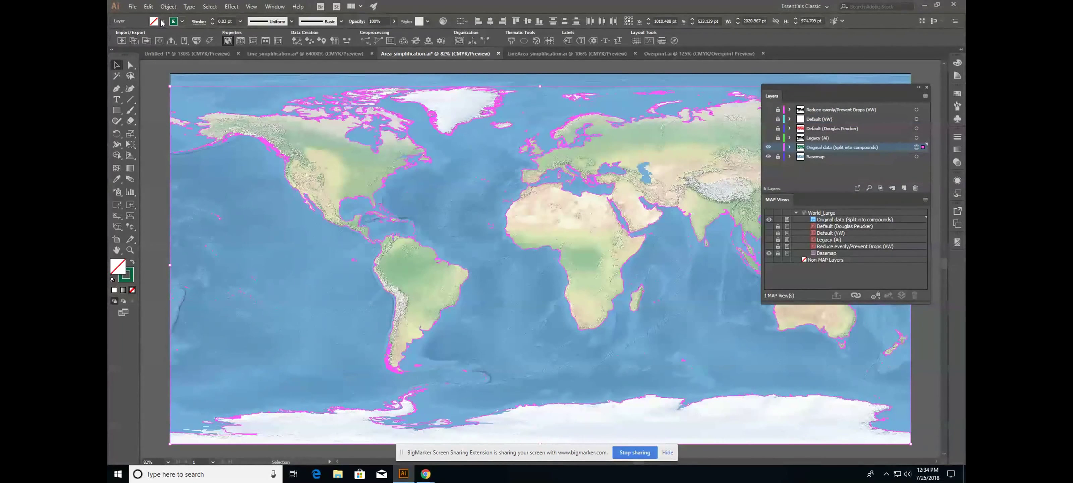
left_click(163, 21)
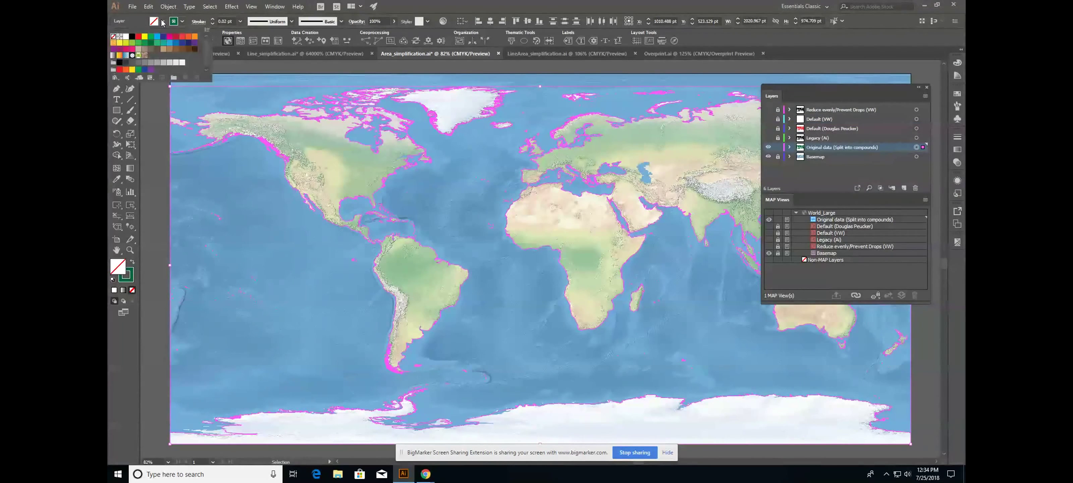
left_click(139, 37)
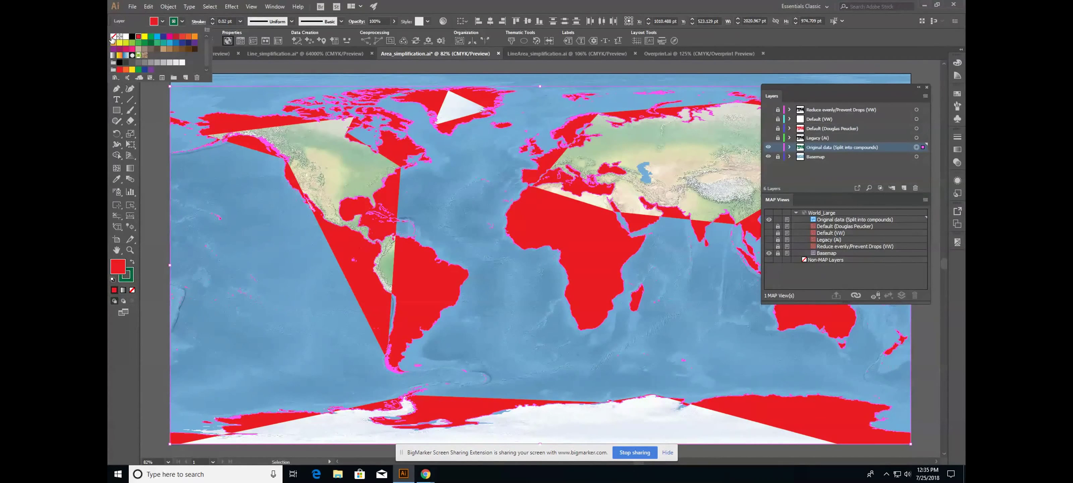
left_click(112, 38)
left_click(113, 38)
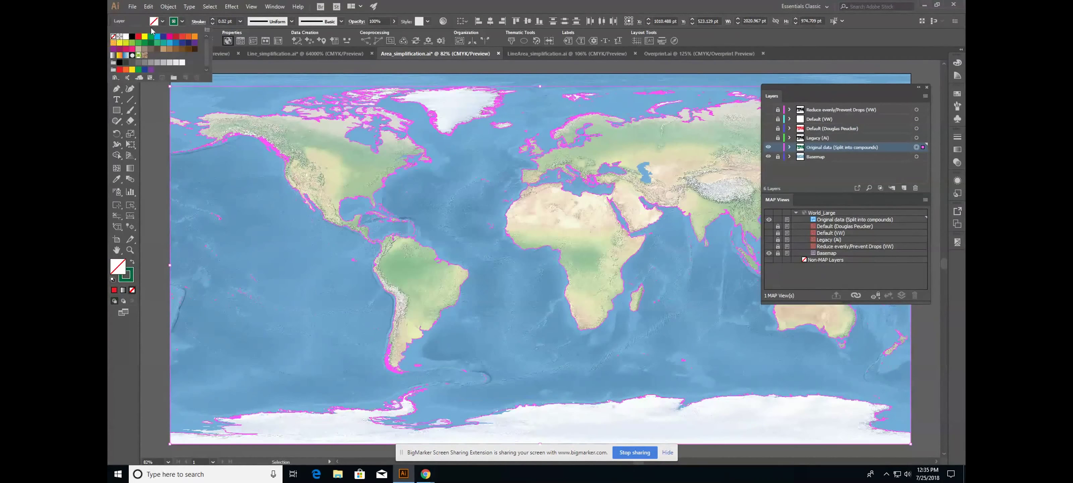
Examine the original data layer's coastline detail around San Francisco Bay, with its artwork deselected
left_click(130, 249)
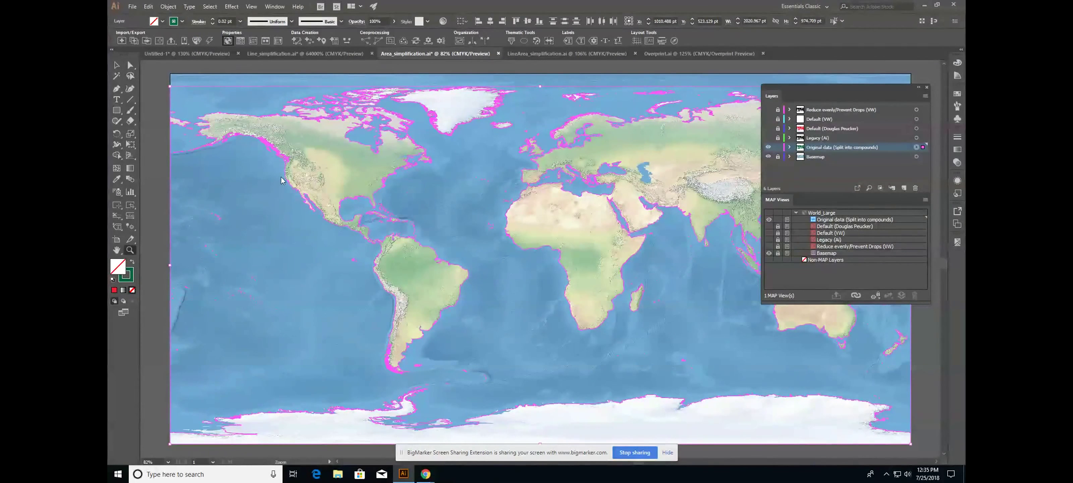
left_click(301, 195)
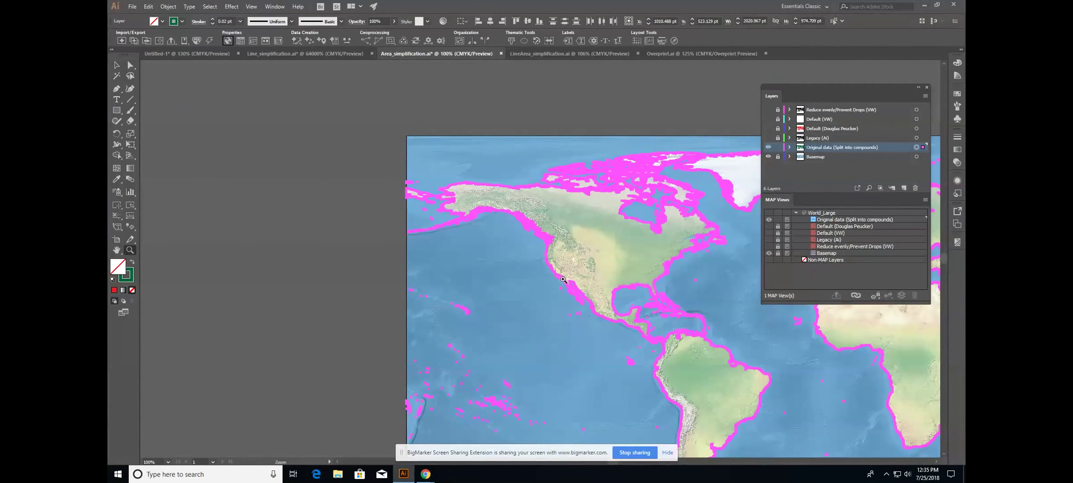
left_click_drag(562, 279, 574, 278)
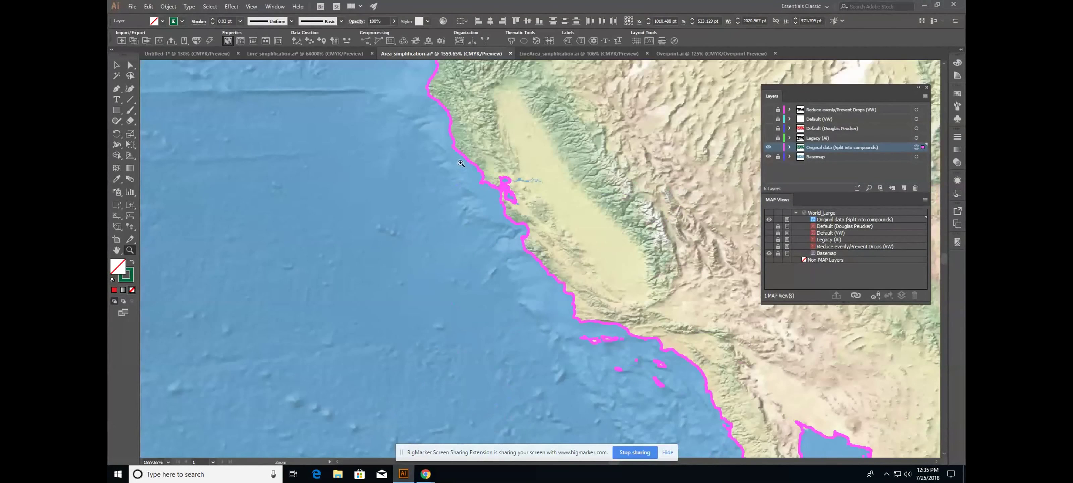
left_click_drag(461, 163, 543, 228)
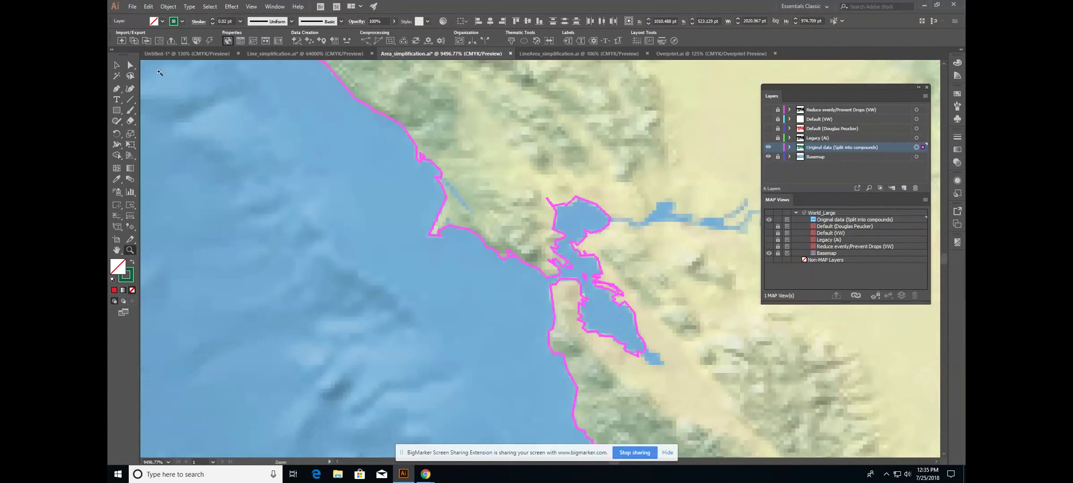
left_click(117, 65)
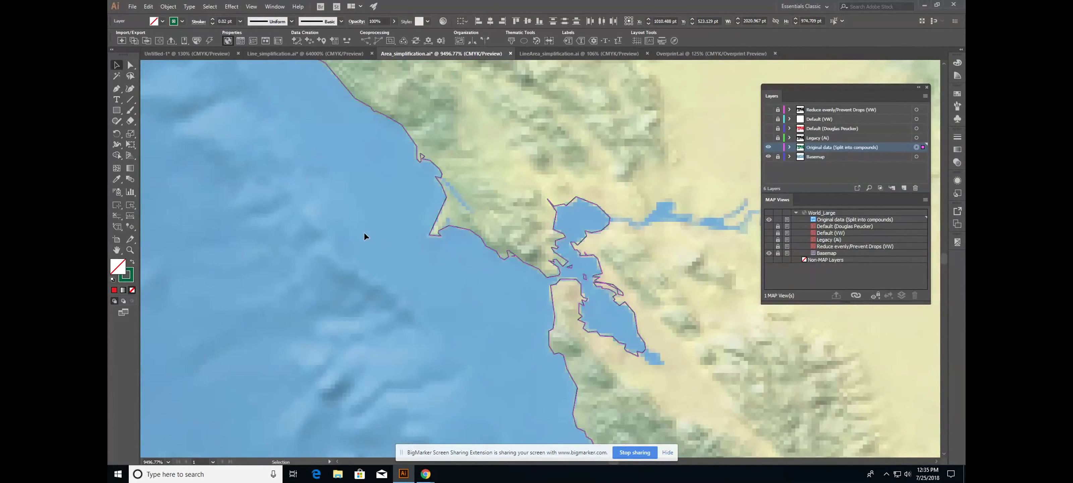
left_click(369, 240)
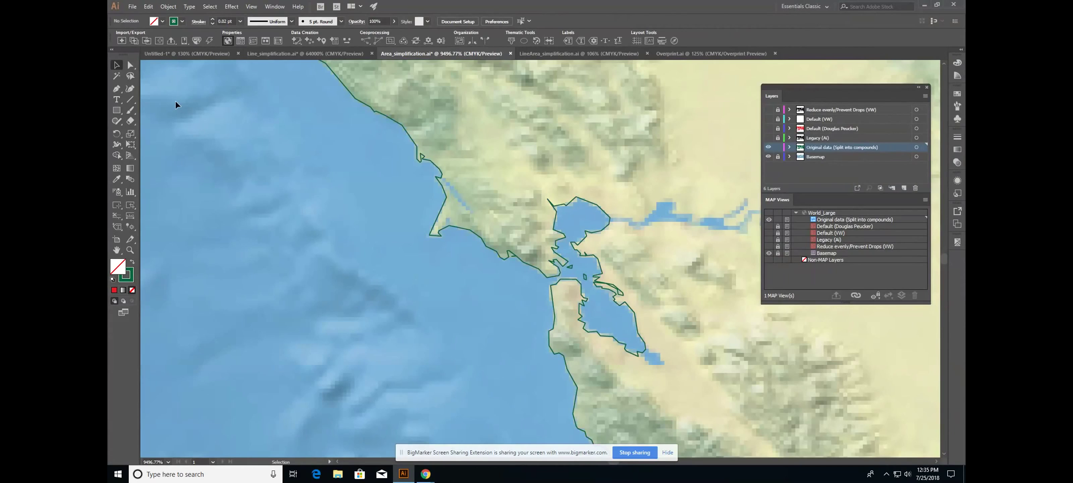
Start a MAPublisher import and load the World_Large MIF file from the Simplification folder, listing all supported formats
left_click(122, 41)
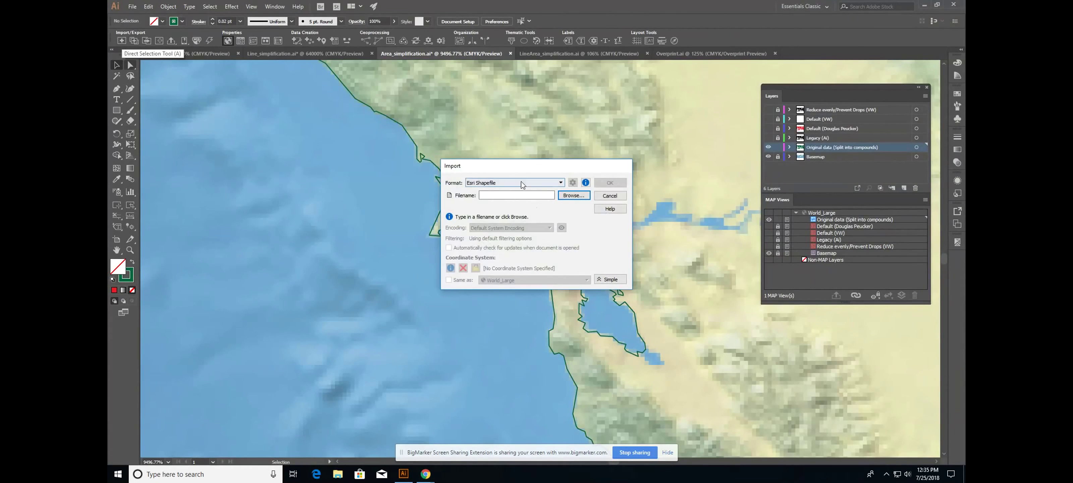
left_click(564, 195)
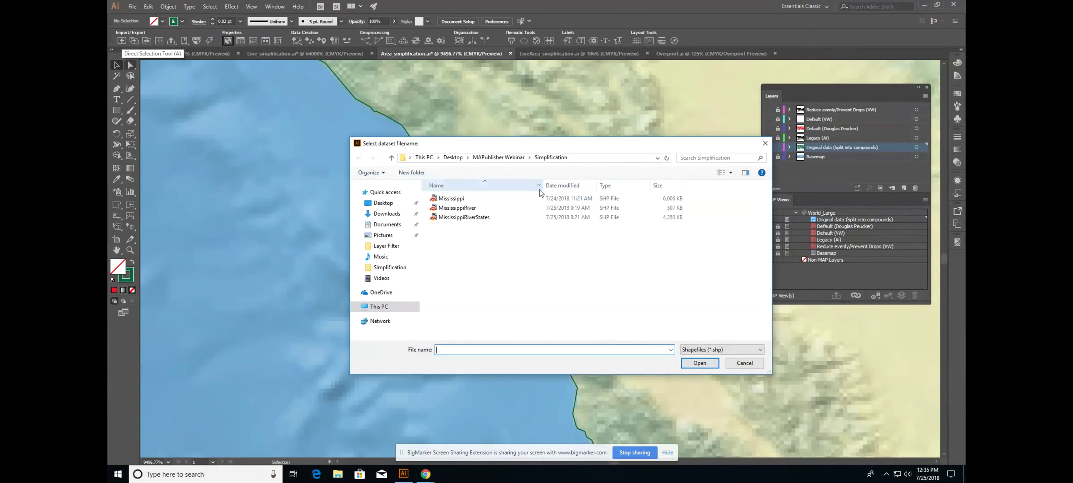
left_click(519, 161)
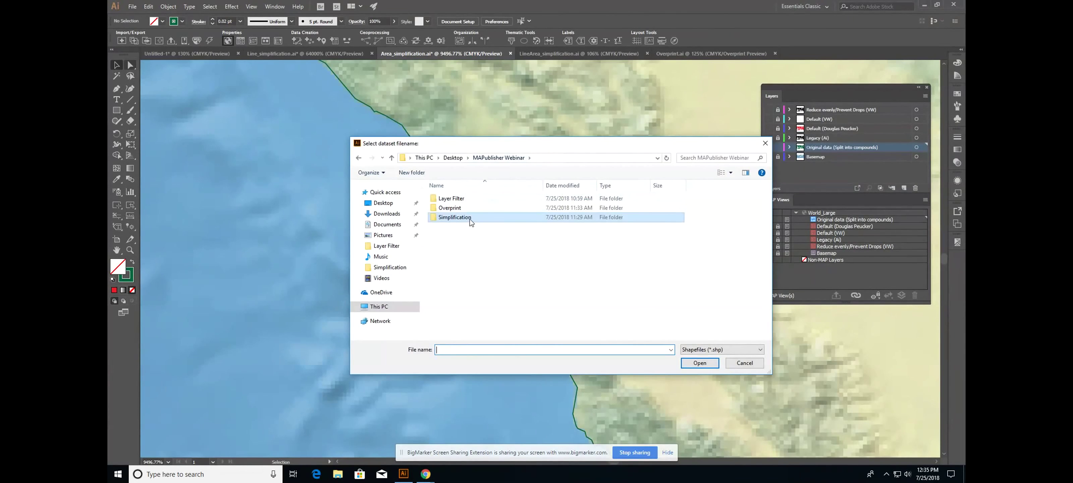
double_click(458, 217)
left_click(724, 352)
left_click(725, 363)
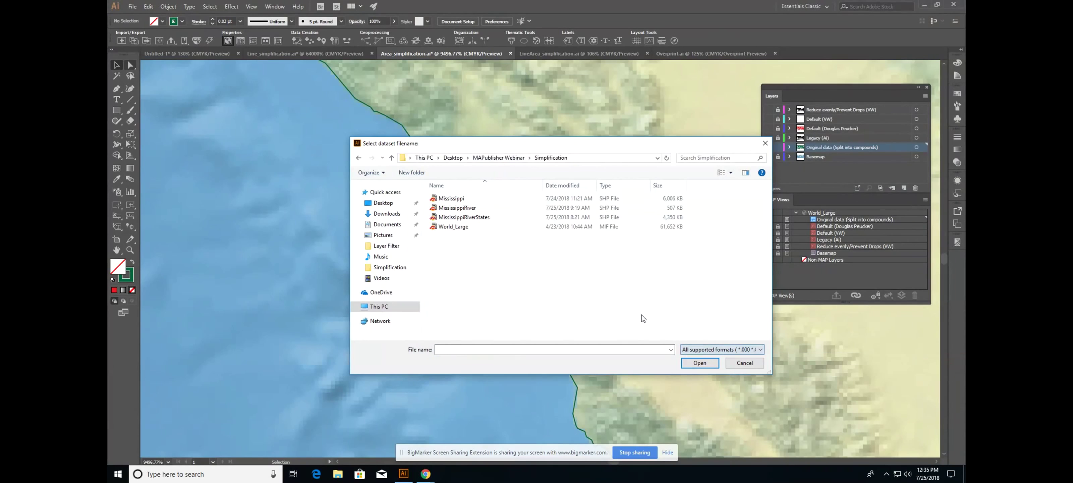
double_click(460, 230)
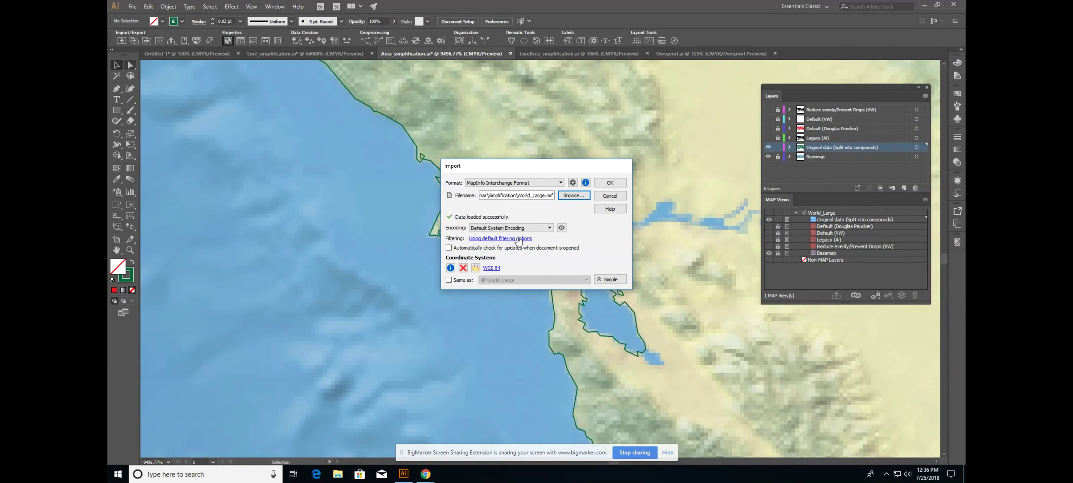
Review the import's default area simplification settings and select the Legacy simplification preset, cancelling the filtering options and the import
left_click(517, 239)
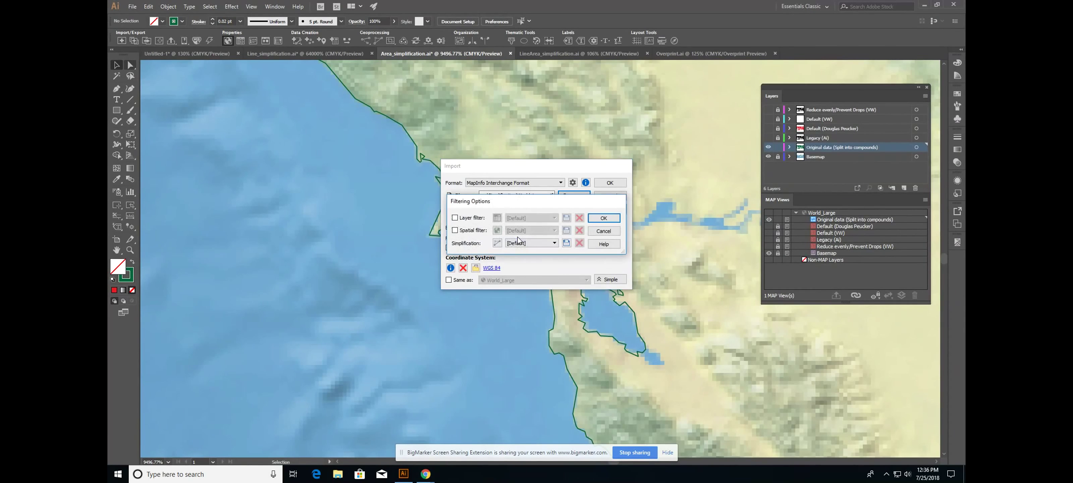
left_click(499, 243)
left_click(492, 180)
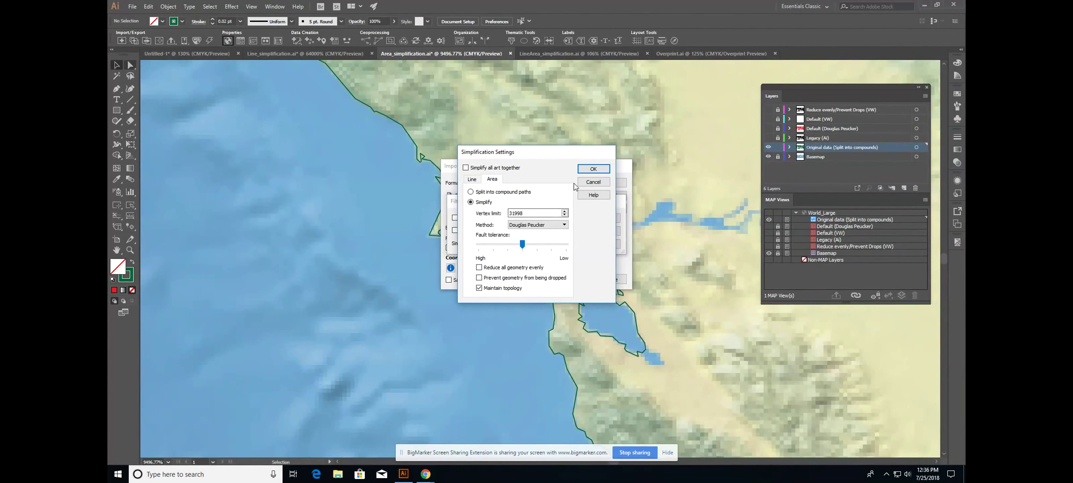
left_click(592, 181)
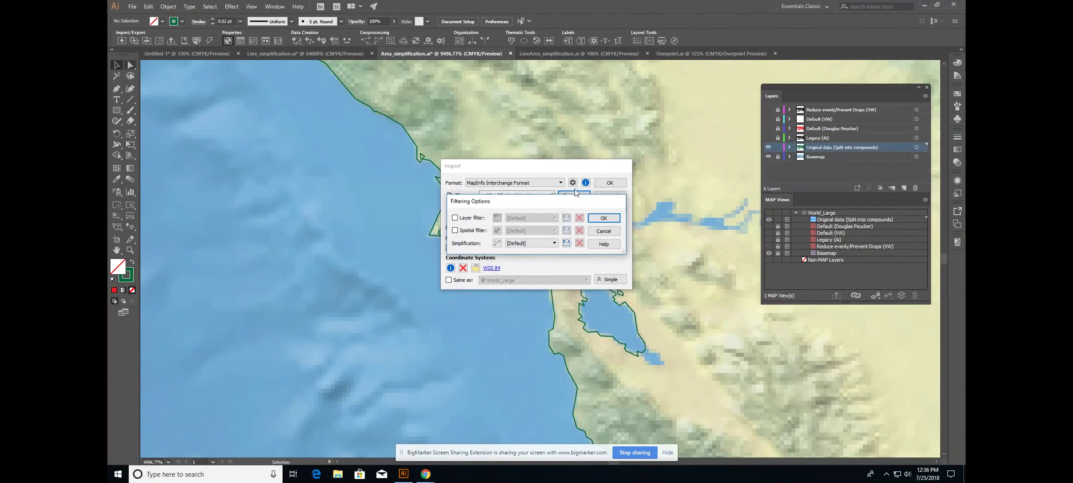
left_click(539, 243)
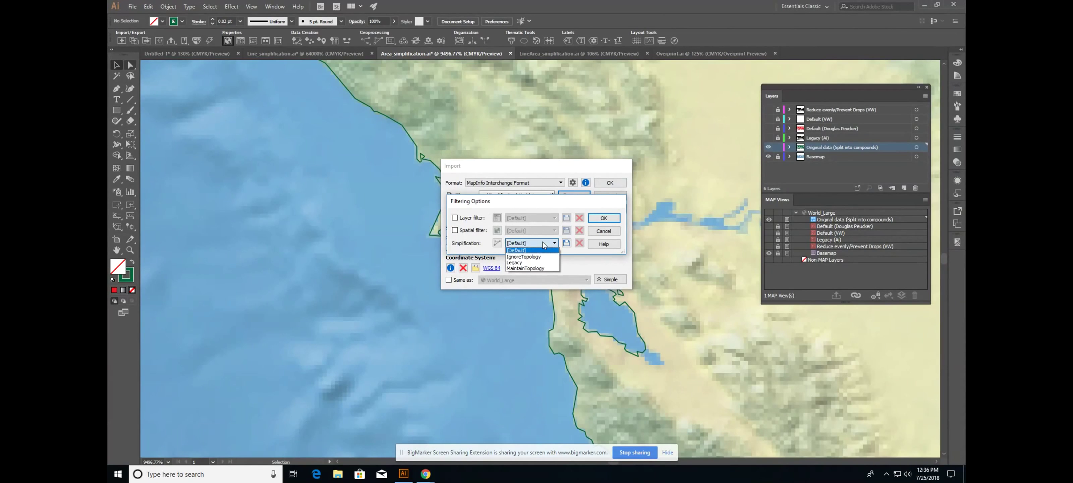
left_click(528, 262)
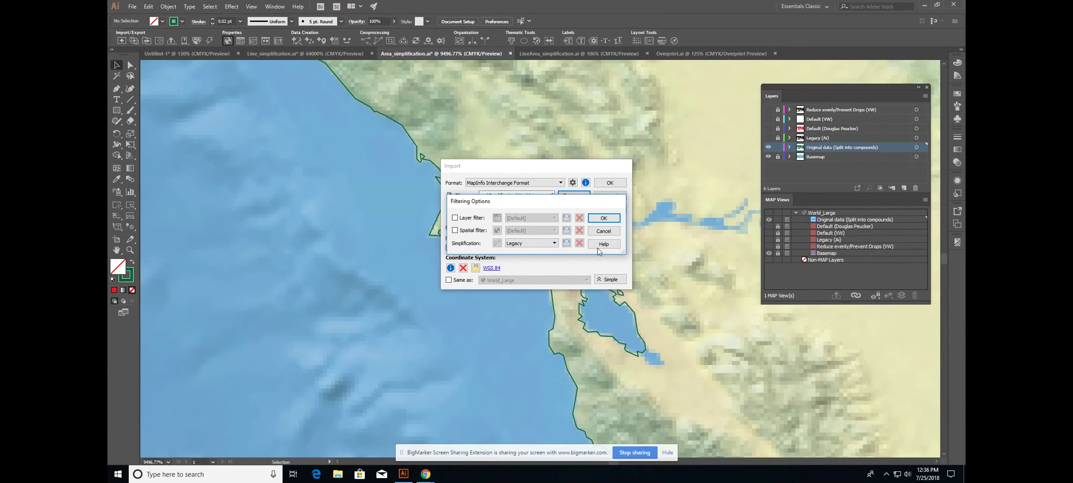
left_click(599, 232)
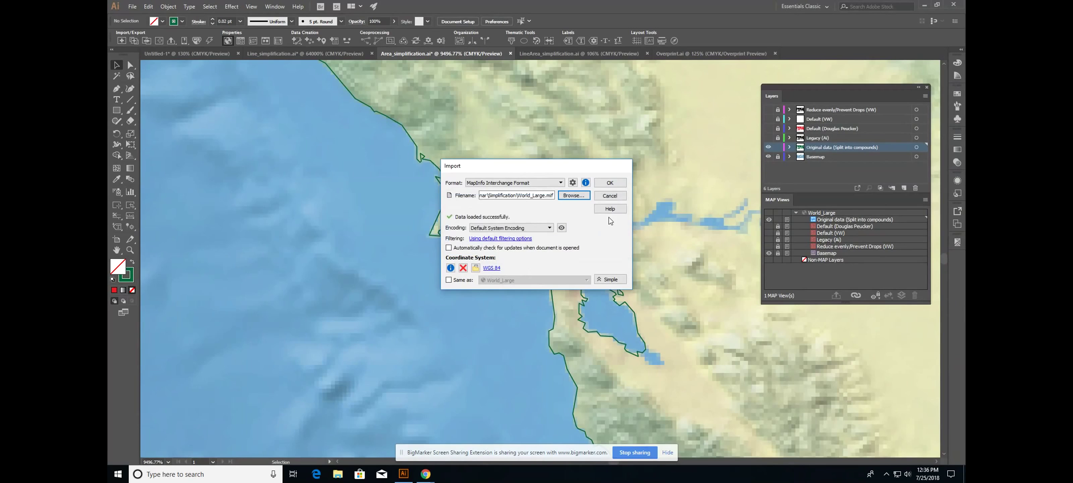
left_click(613, 195)
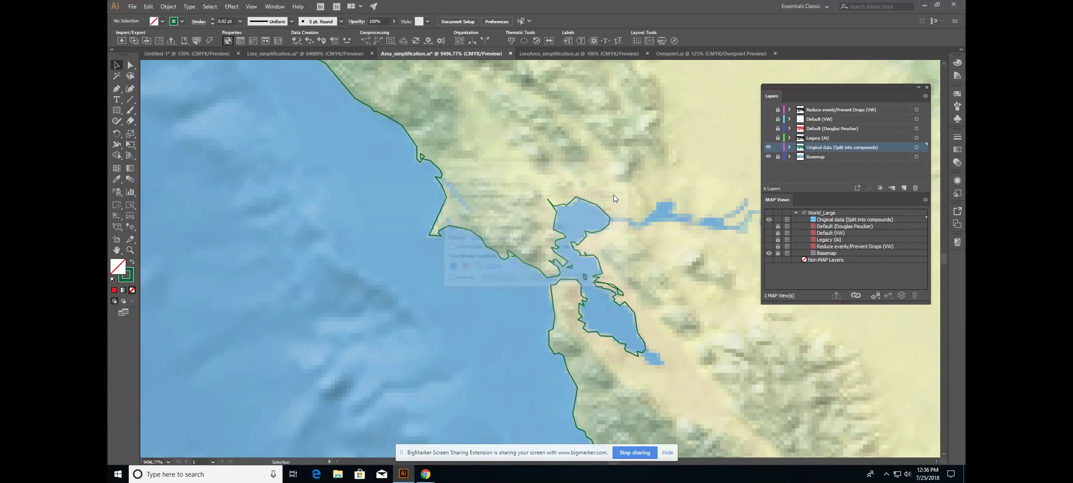
Show the Legacy (Ai) layer, compare its coastline with the original data around San Francisco Bay, and hide the layer
left_click(768, 138)
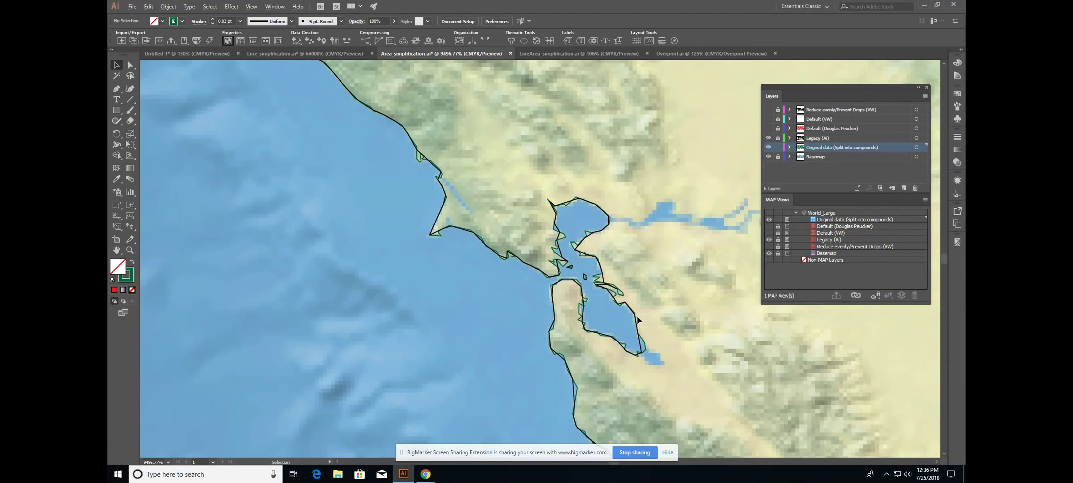
key("ctrl+minus")
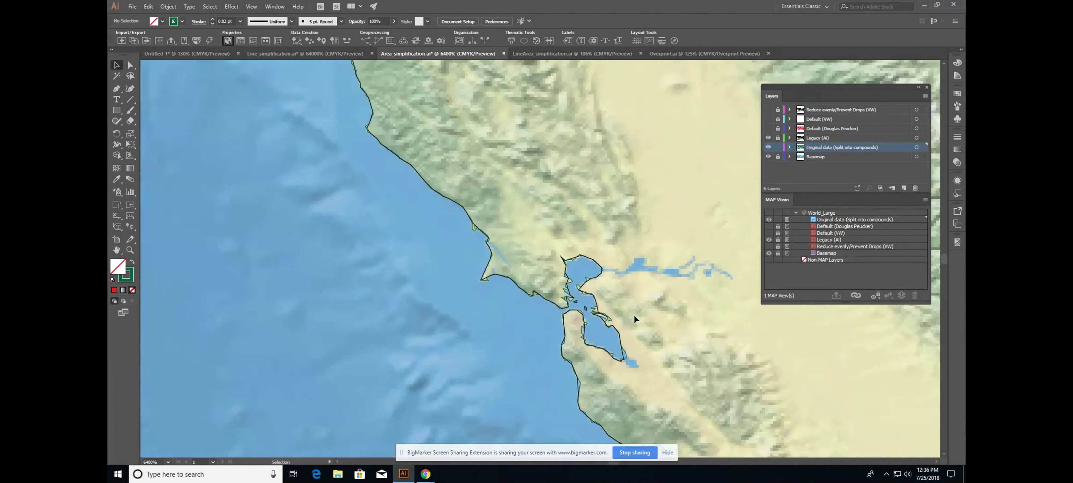
left_click_drag(586, 271, 579, 266)
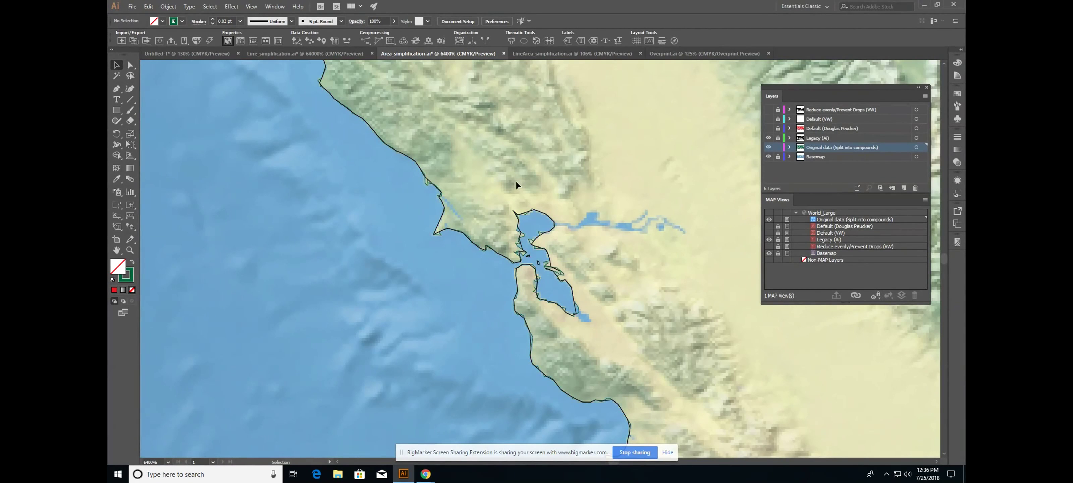
left_click(769, 138)
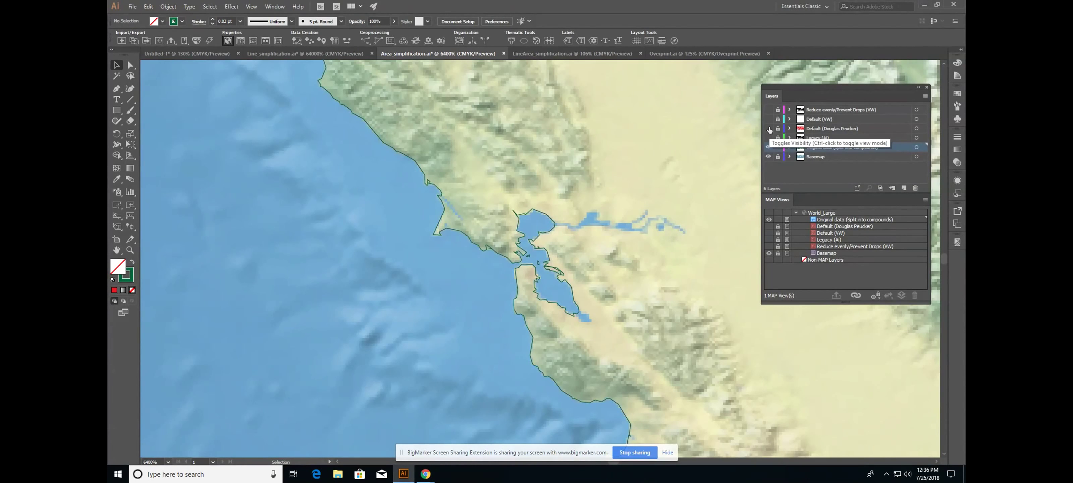
Show the Default (Douglas Peucker) layer and compare its coastline with the original data in outline view and normal preview
left_click(769, 128)
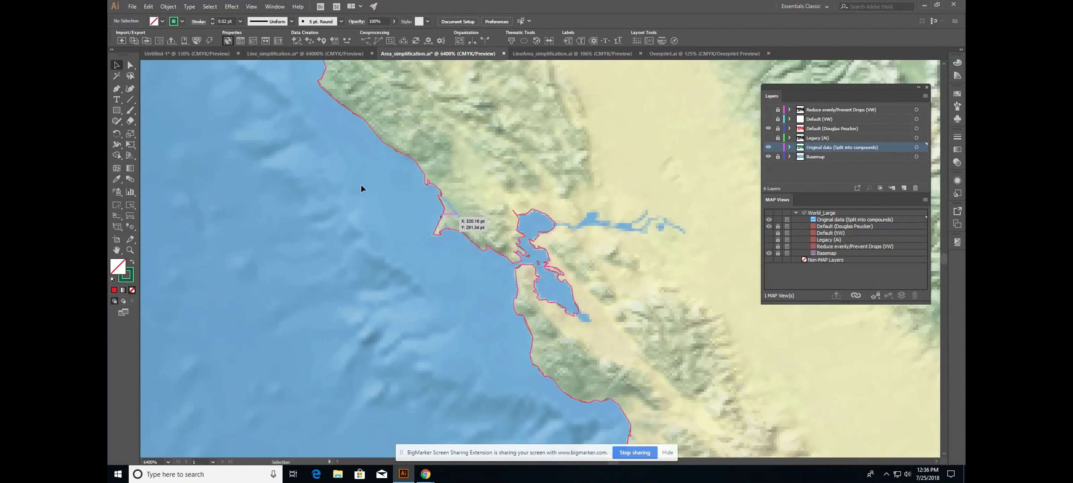
left_click(277, 7)
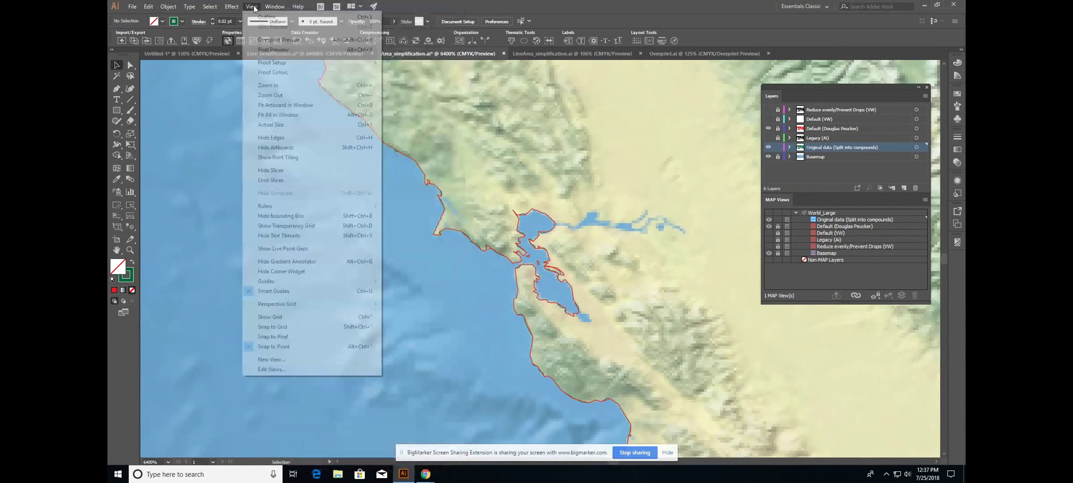
left_click(268, 14)
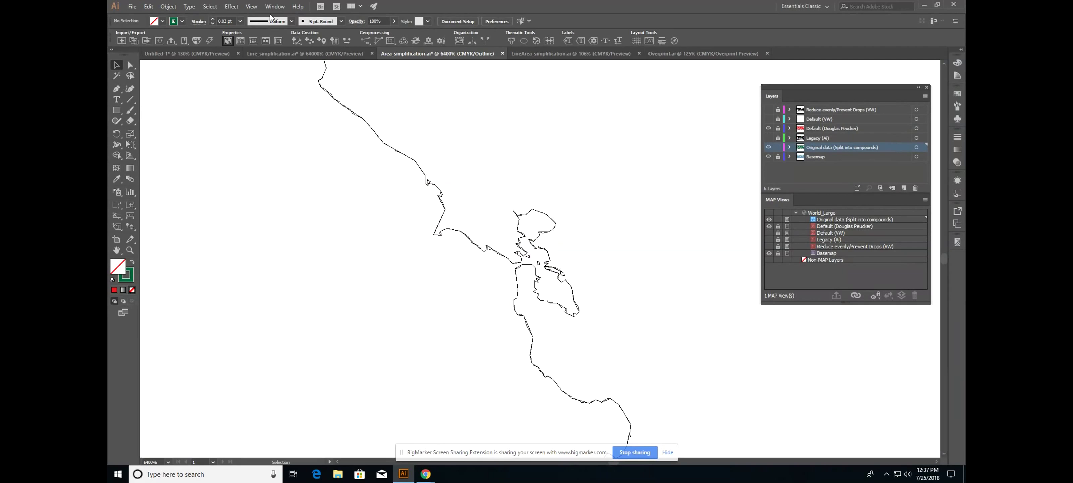
left_click(252, 6)
left_click(273, 17)
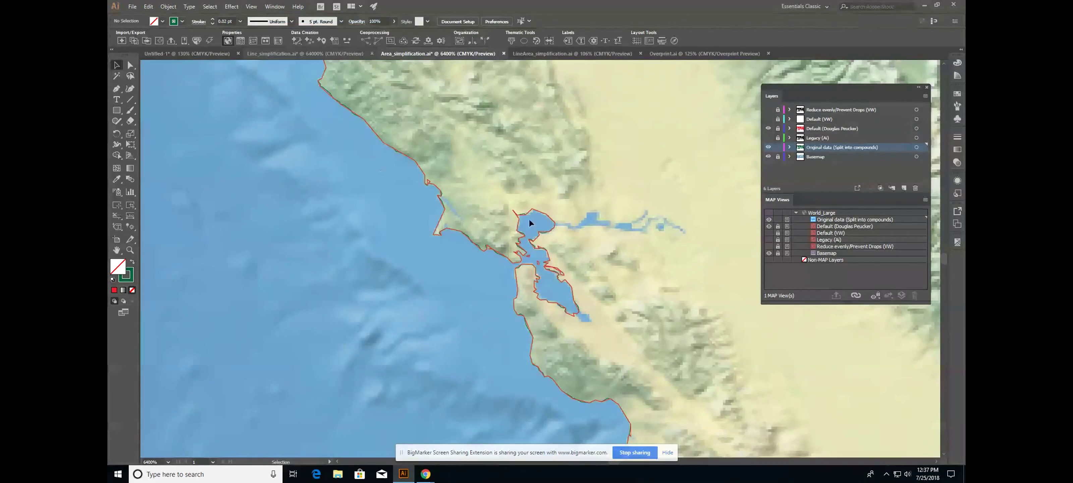
left_click(768, 138)
left_click(769, 138)
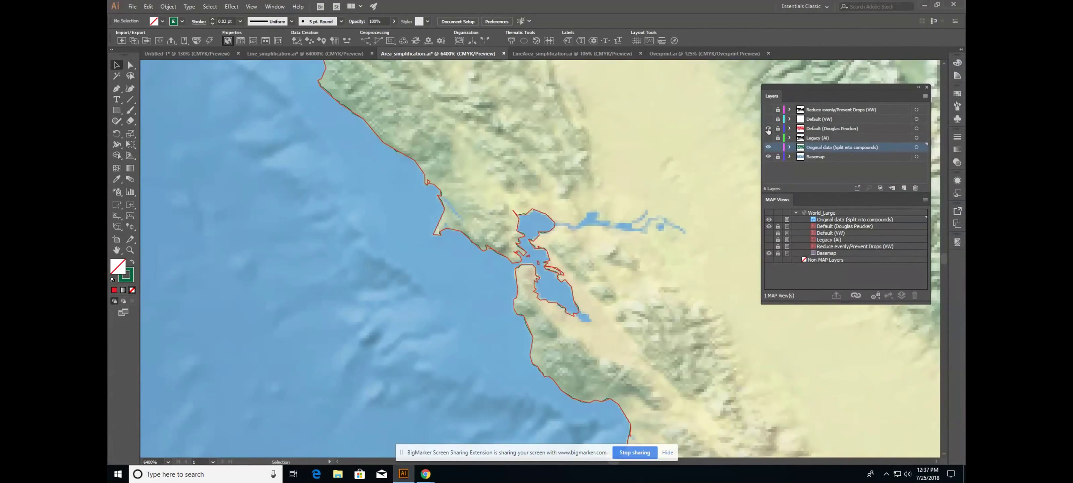
Show and unlock the Default (VW) layer, give it a magenta stroke to compare it with the original coastline, and hide the layer
left_click(768, 119)
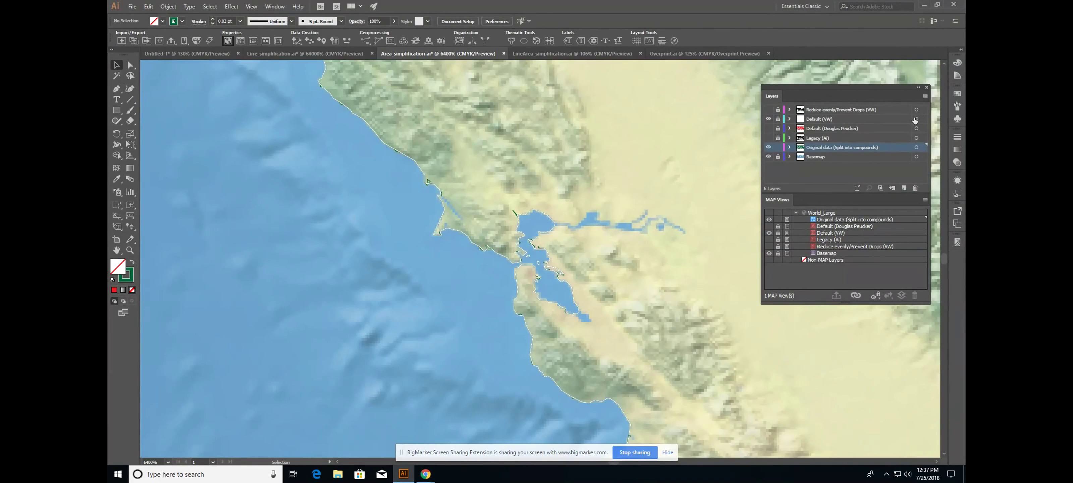
left_click(777, 119)
left_click(916, 120)
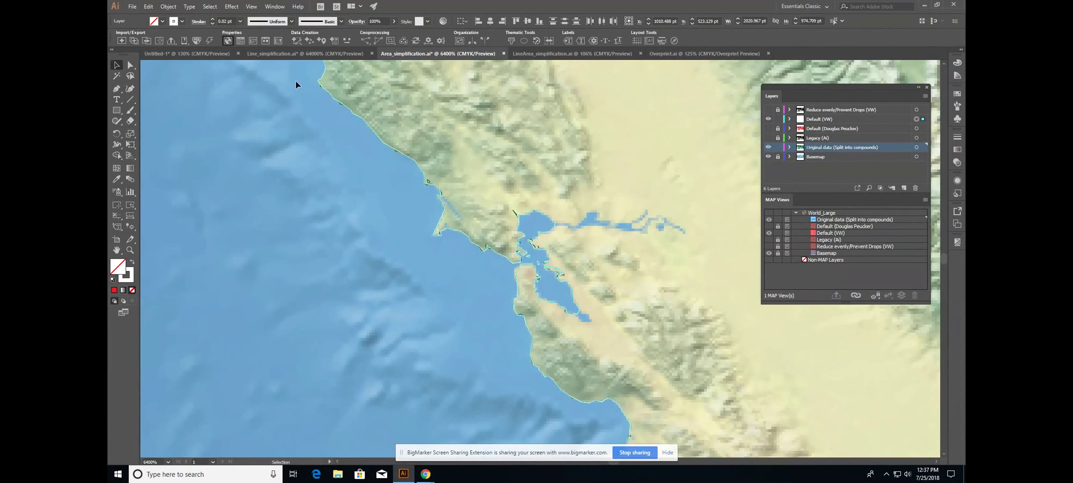
left_click(182, 21)
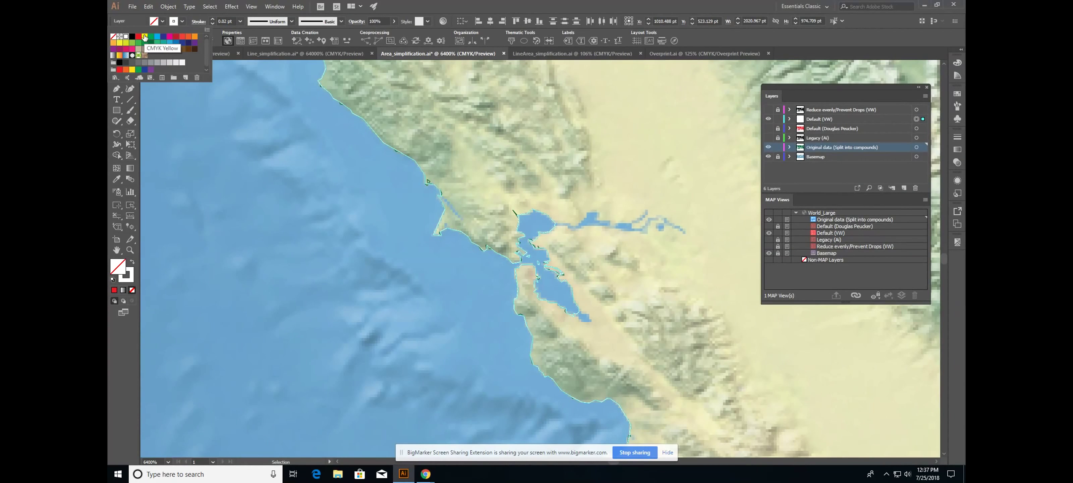
left_click(170, 37)
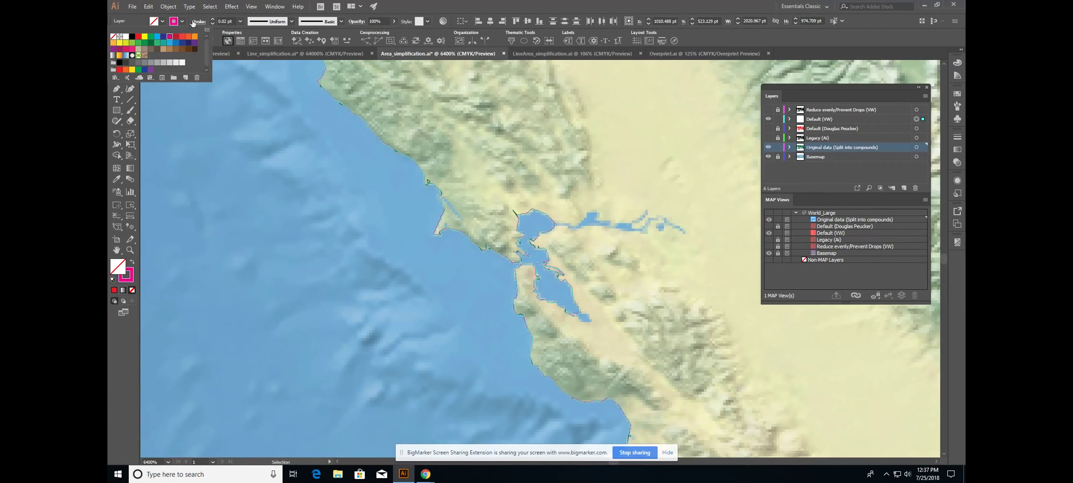
left_click(182, 23)
left_click(130, 76)
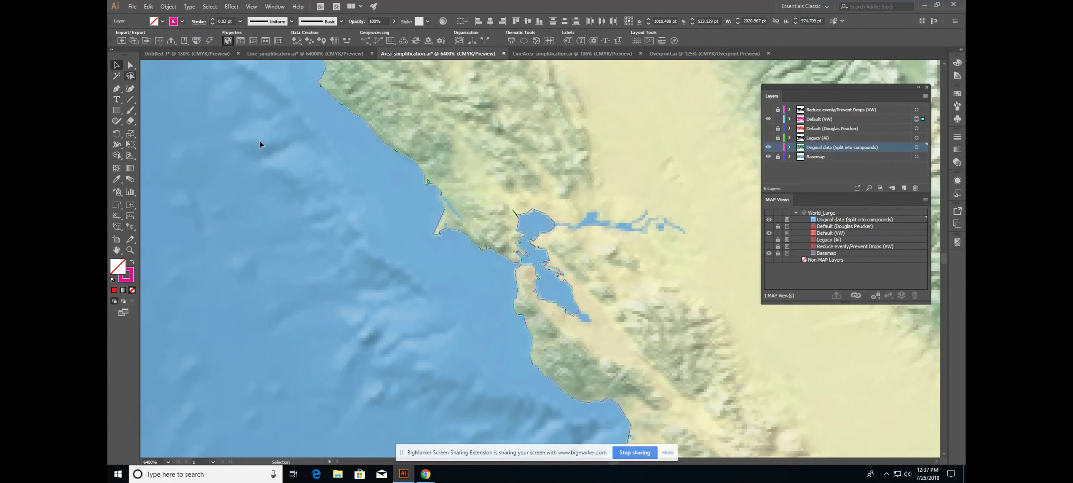
left_click(259, 145)
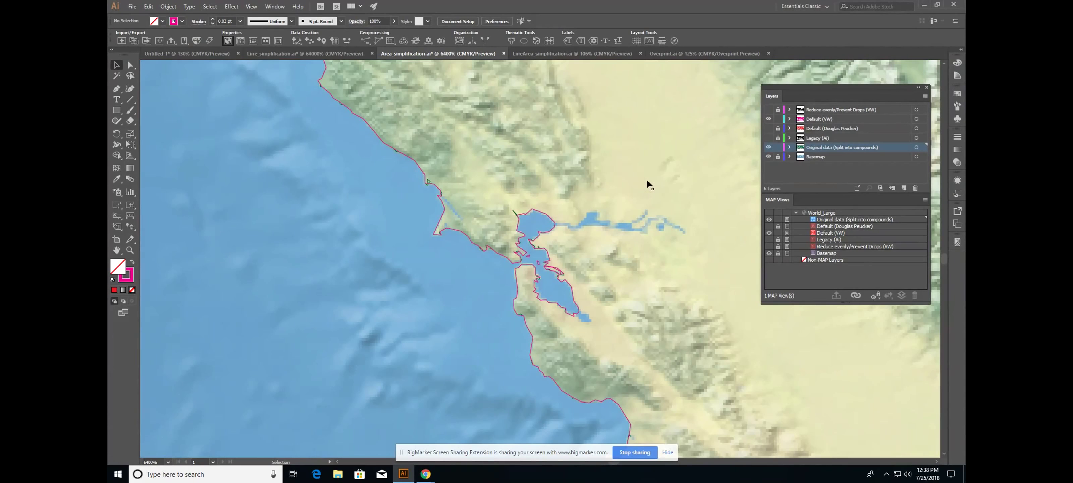
left_click(768, 119)
Start another import and load the World_Large MIF file from the Simplification folder, listing all supported formats
left_click(121, 40)
left_click(574, 195)
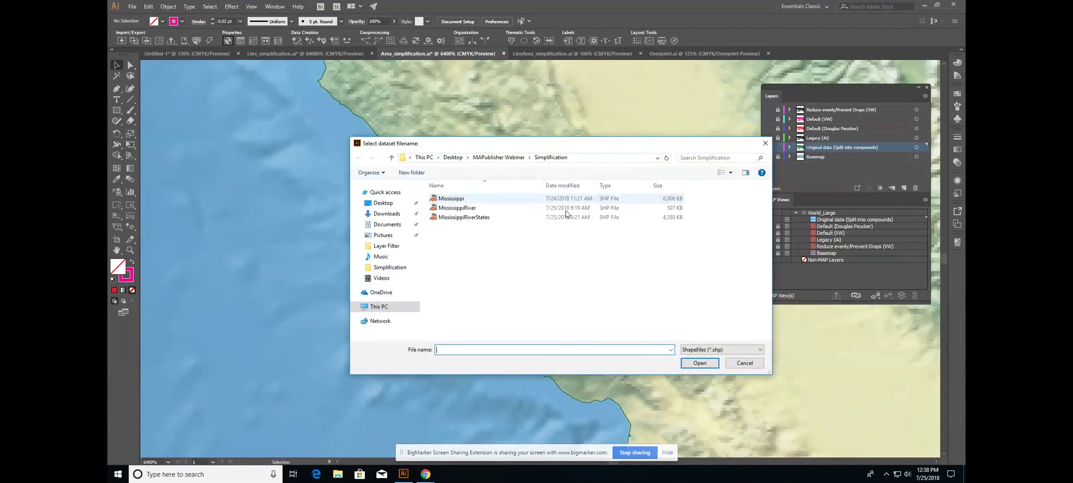
left_click(722, 353)
left_click(720, 365)
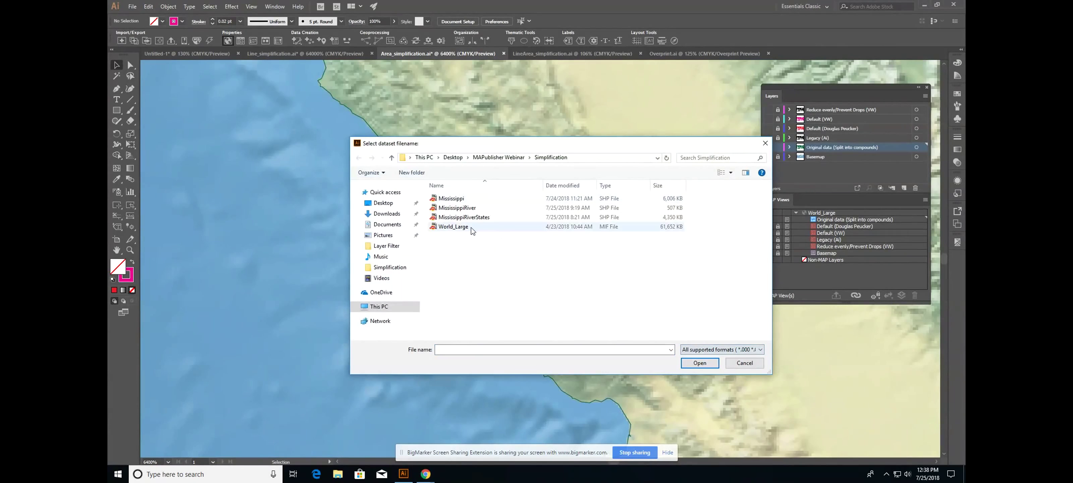
double_click(474, 227)
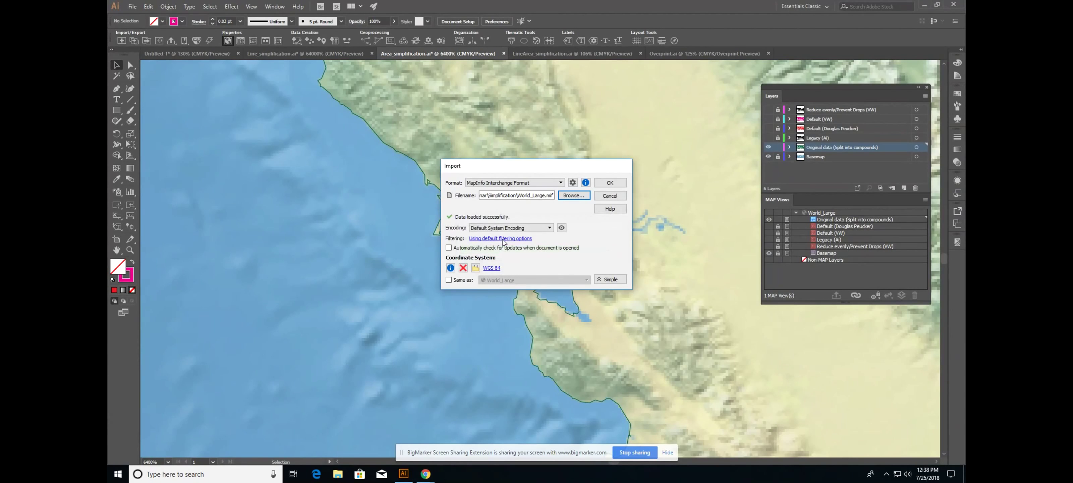
Examine the area options for reducing geometry evenly and preventing dropped geometry in the simplification settings, and cancel the import
left_click(503, 239)
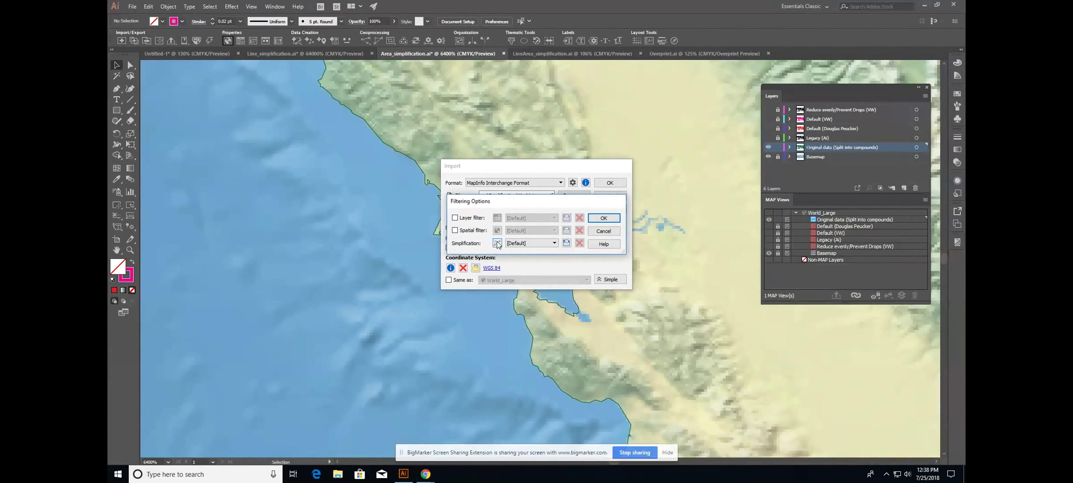
left_click(496, 178)
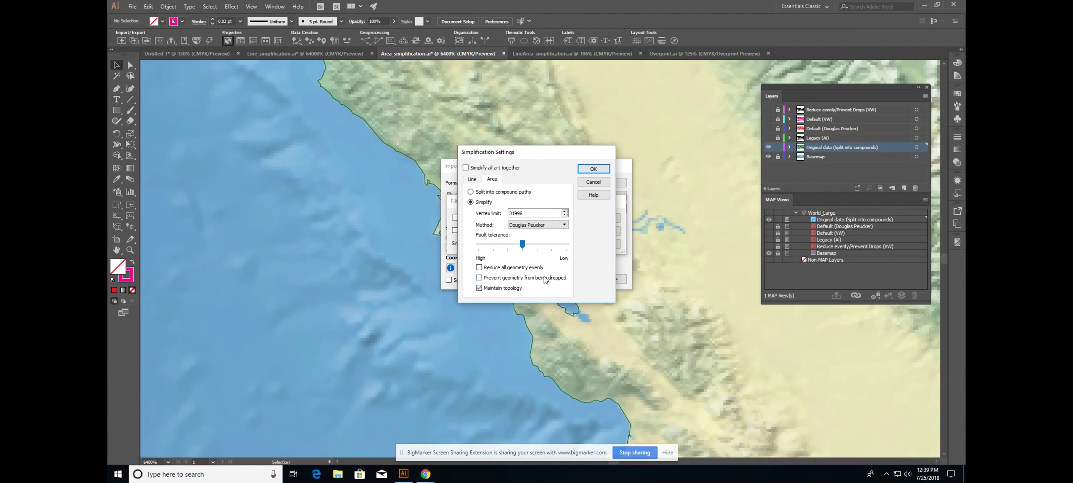
left_click(599, 182)
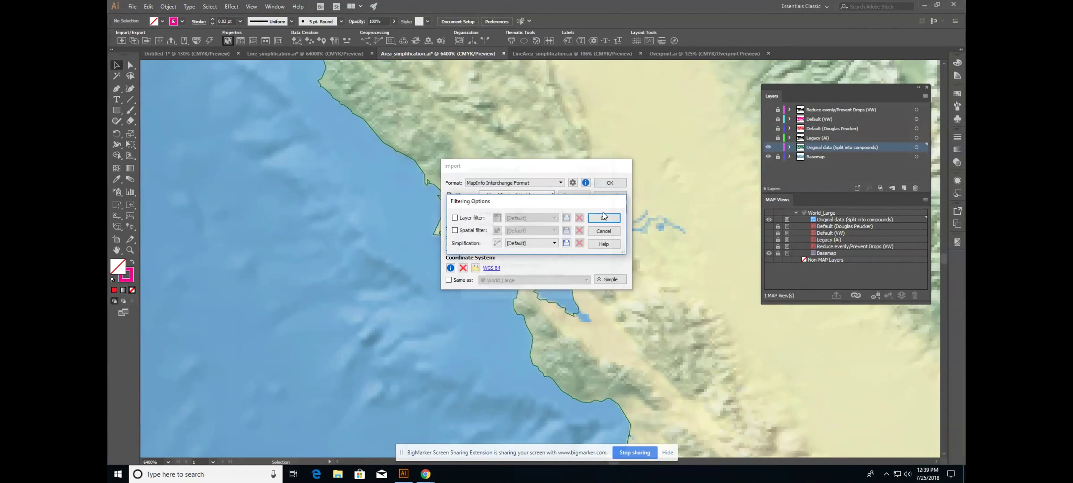
left_click(609, 197)
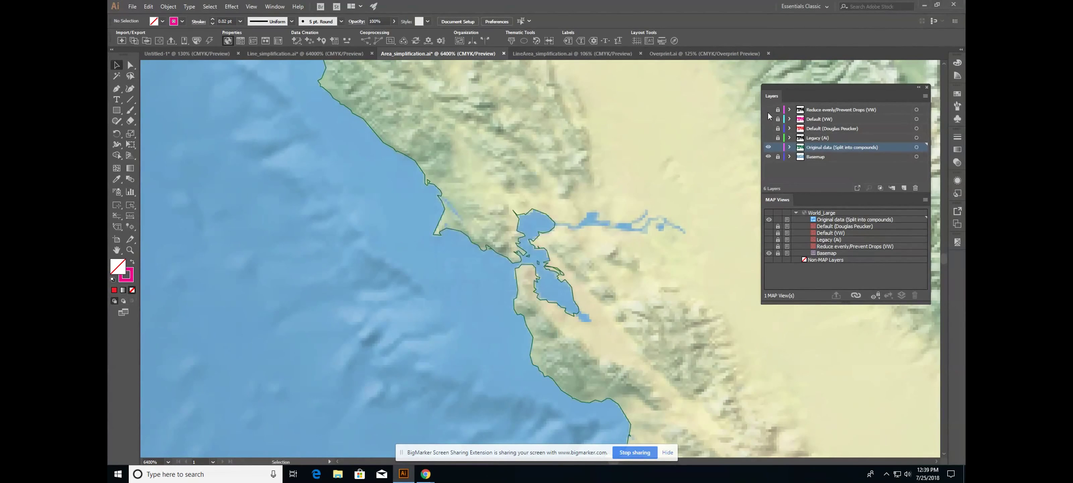
Show and unlock the Reduce evenly/Prevent Drops (VW) layer and set its artwork's stroke to orange
left_click(769, 110)
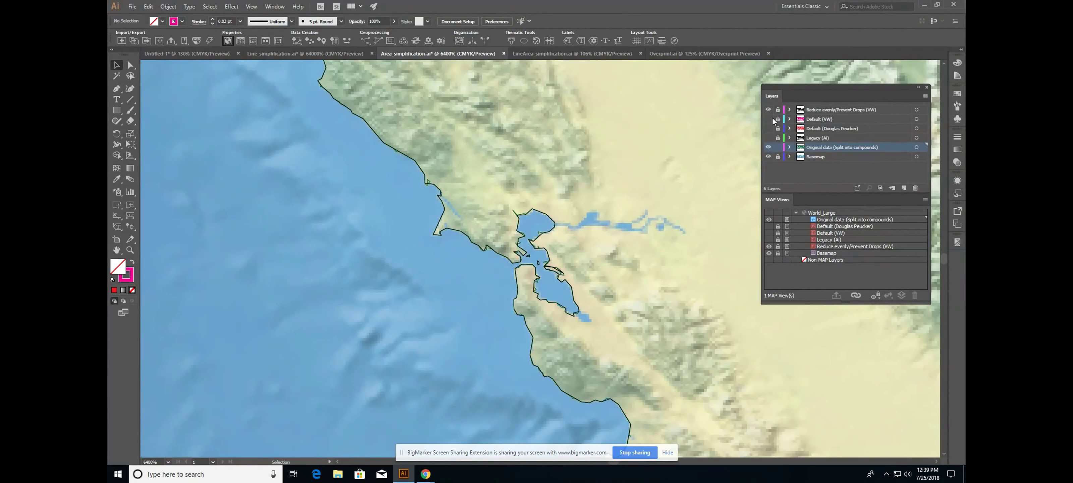
left_click(777, 110)
left_click(917, 110)
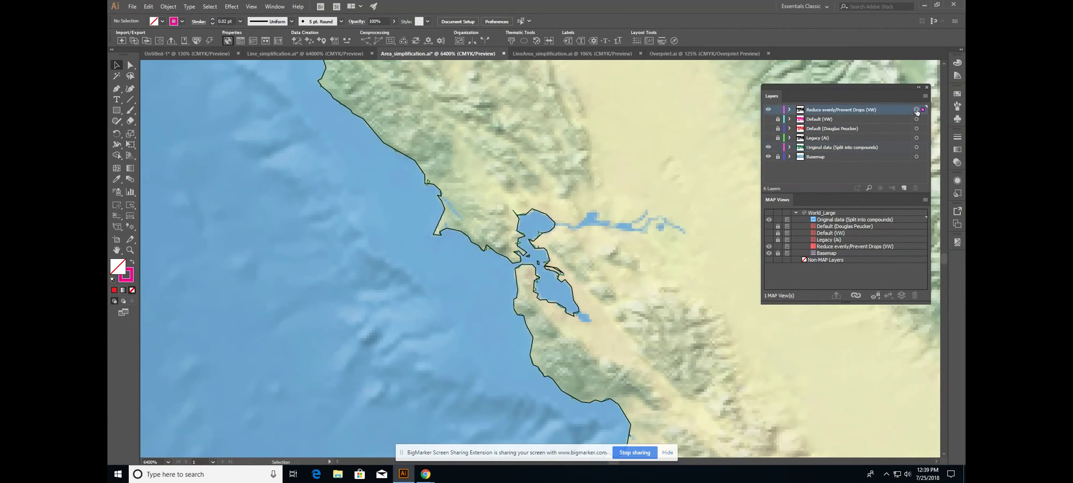
left_click(182, 21)
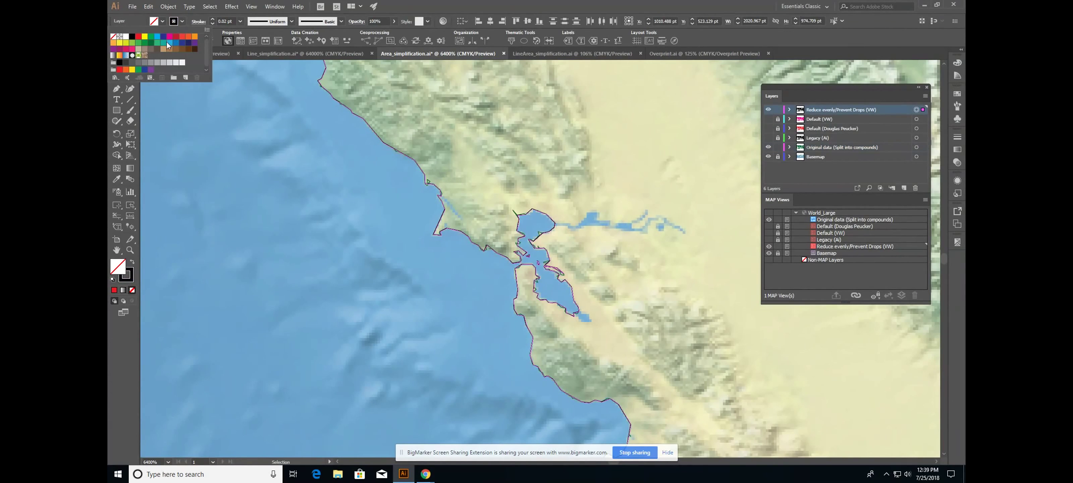
left_click(183, 36)
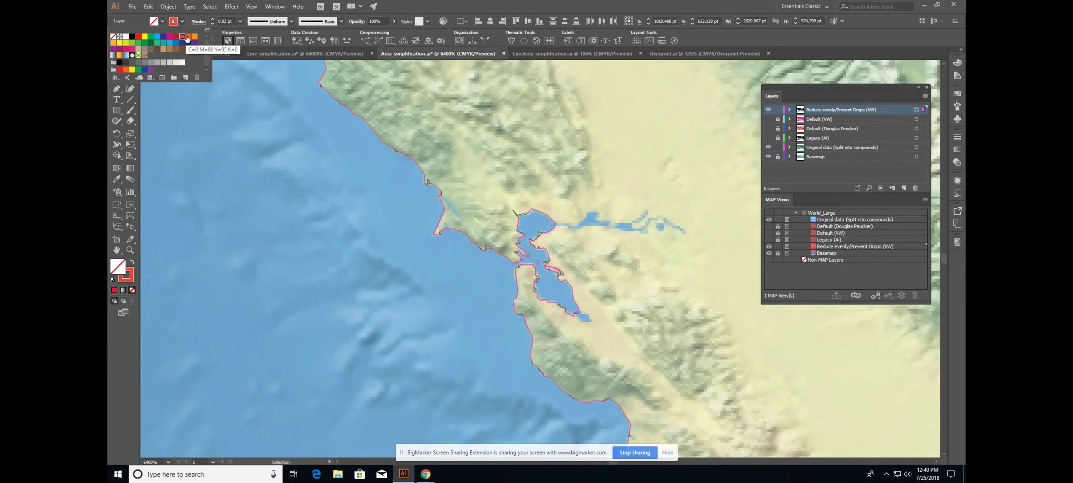
left_click(182, 21)
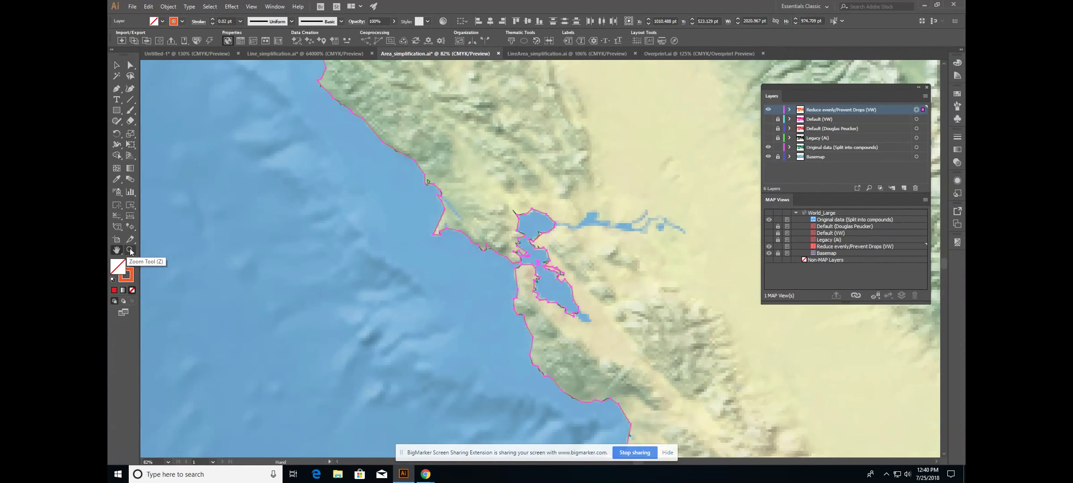
Compare the Reduce evenly/Prevent Drops (VW) outline with the original data along North America's northwest coast and islands, and deselect the artwork
double_click(116, 250)
left_click(130, 250)
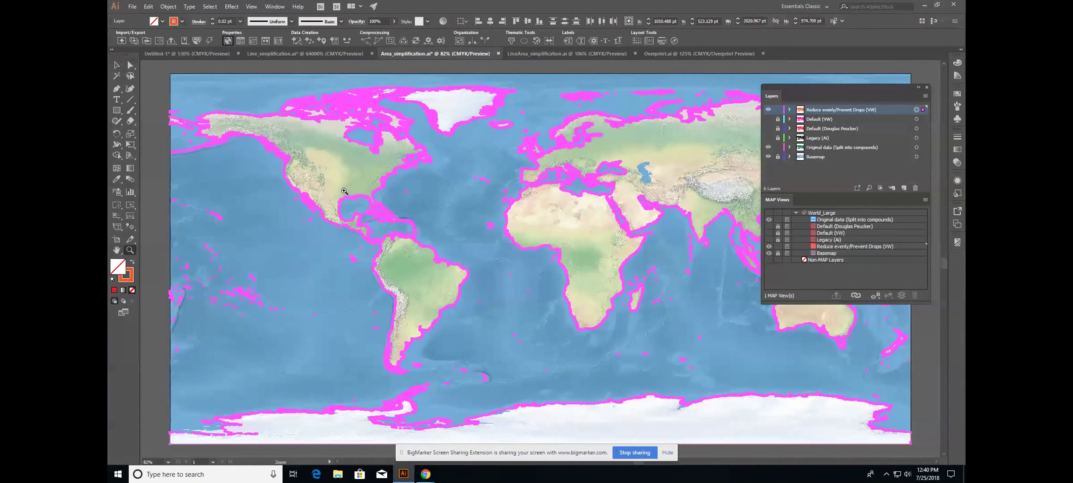
left_click_drag(295, 167, 296, 167)
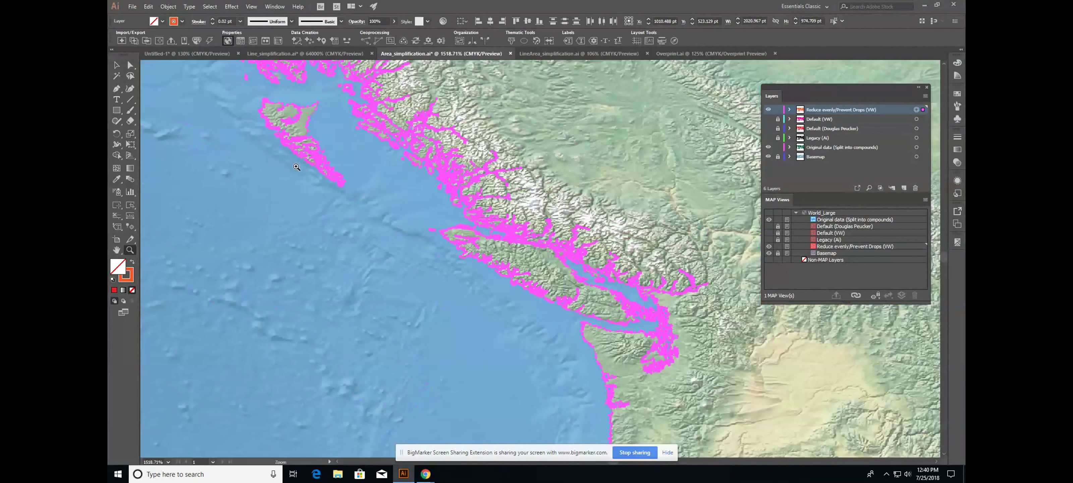
left_click(500, 231)
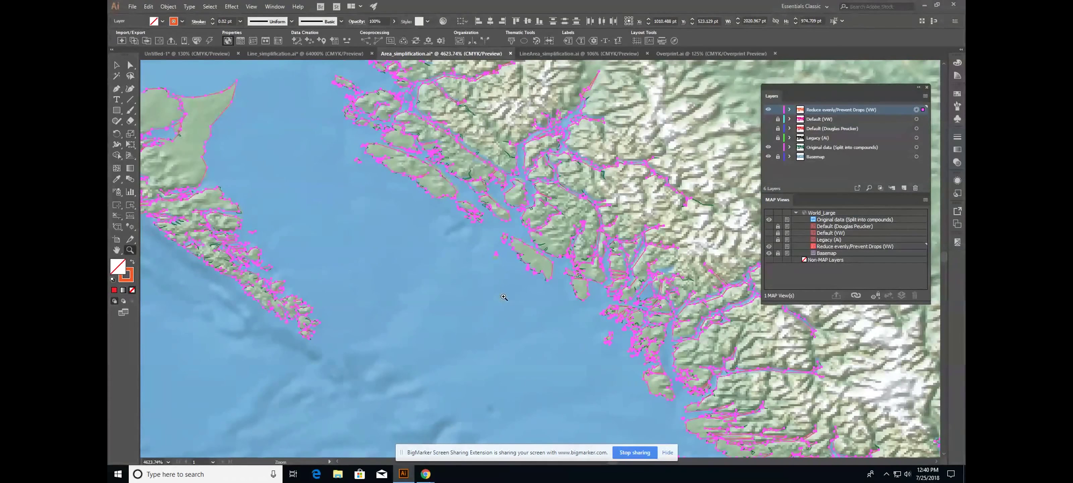
left_click(117, 66)
left_click(128, 66)
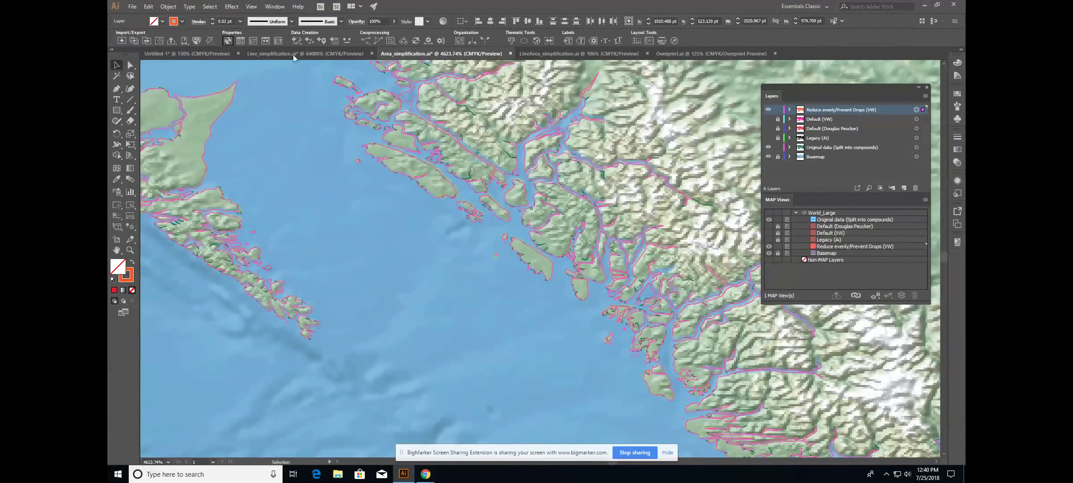
Switch to the LineArea_simplification document and load the MississippiRiver and MississippiRiverStates shapefiles from the Simplification folder into a new import
left_click(573, 57)
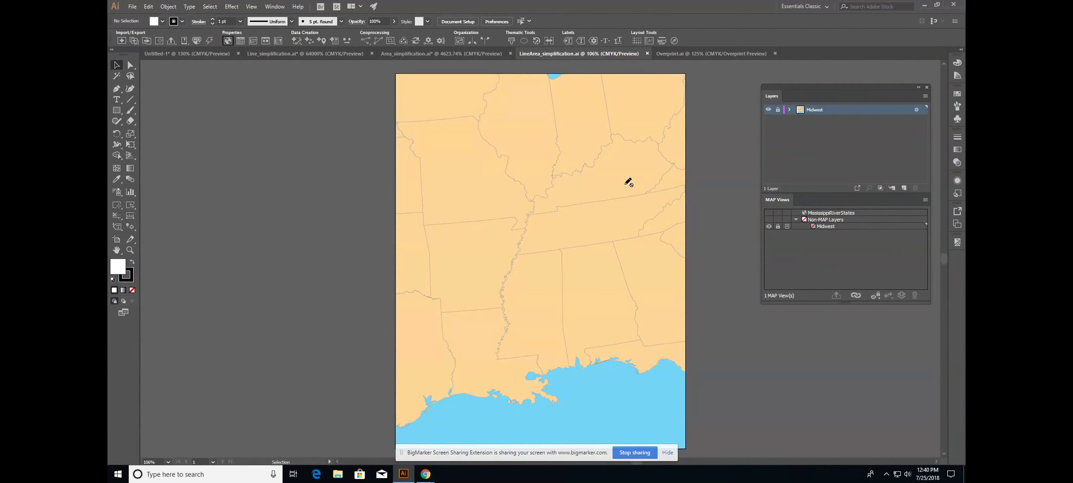
scroll(628, 182, "down", 1)
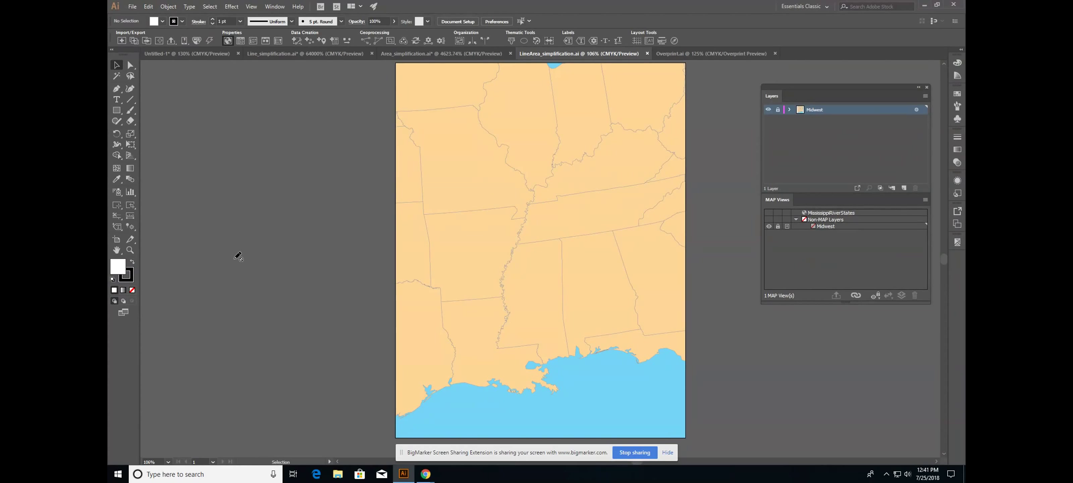
left_click(122, 41)
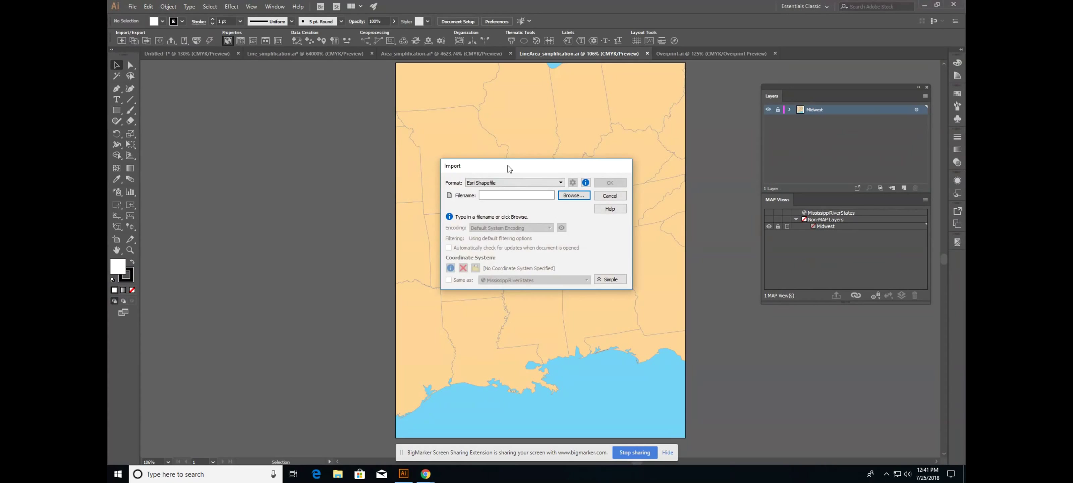
left_click_drag(508, 165, 234, 146)
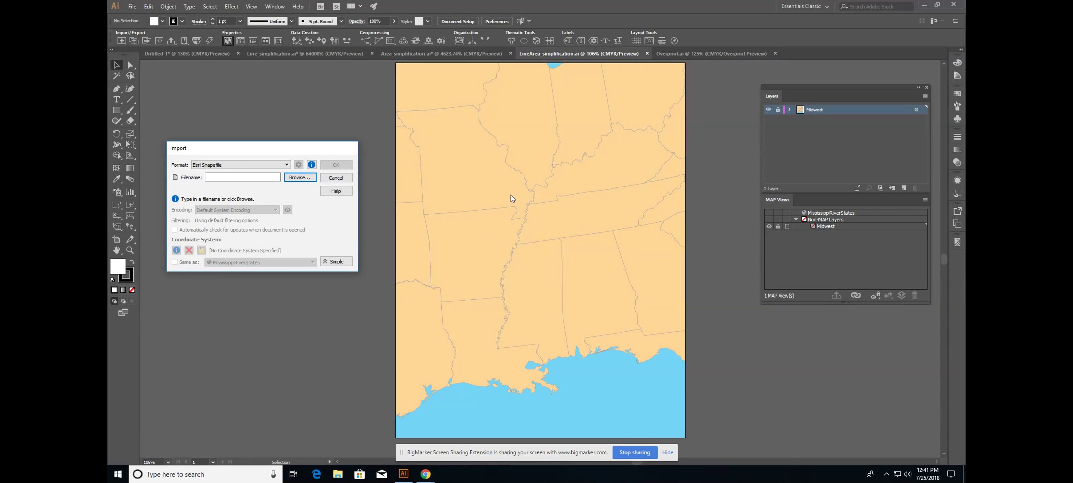
left_click(292, 181)
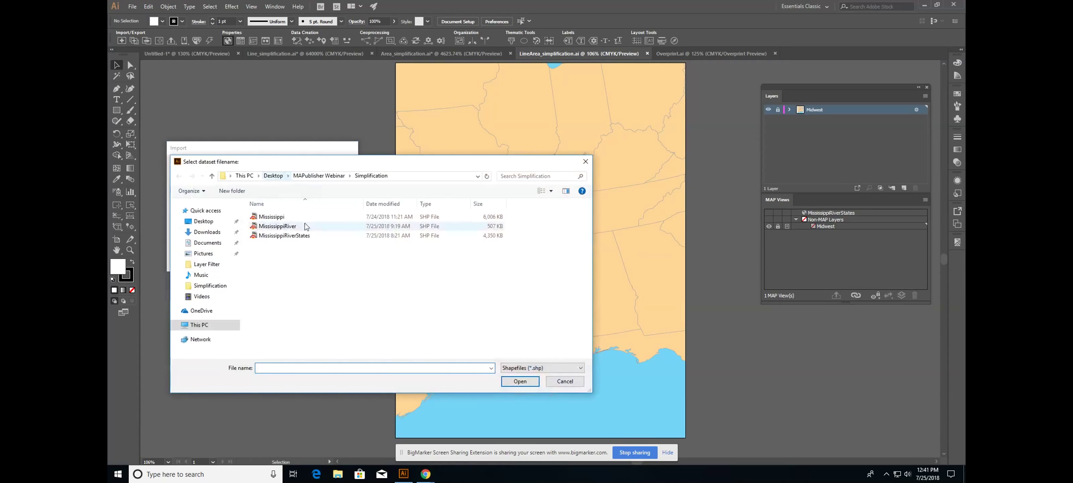
left_click(317, 227)
left_click(318, 235, "shift")
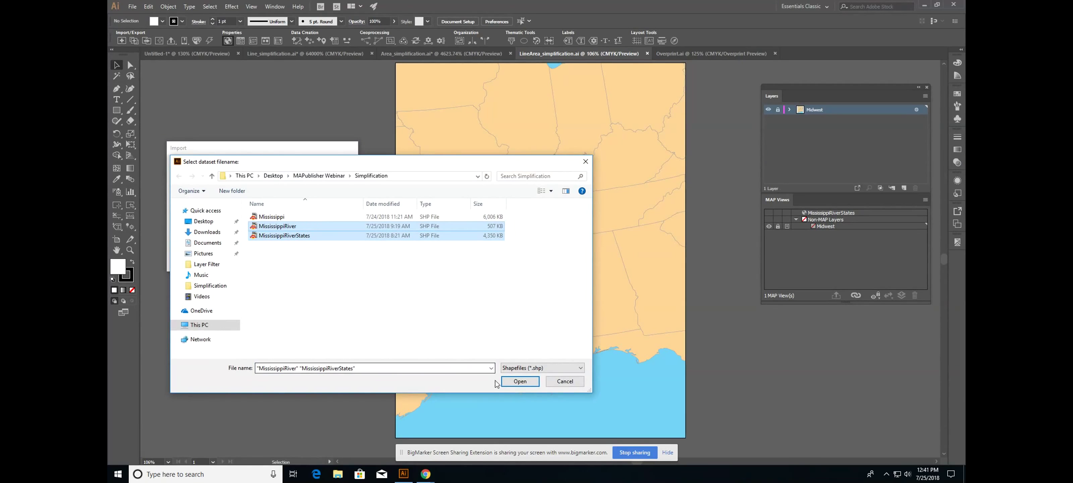
left_click(514, 384)
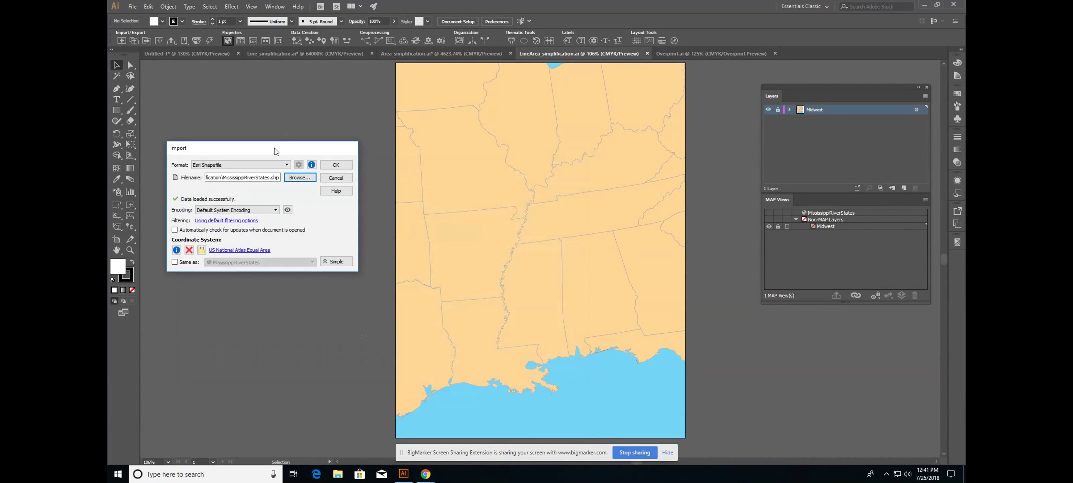
Set the import's simplification to Legacy and add the data to the existing MississippiRiverStates MAP View
left_click_drag(274, 147, 363, 161)
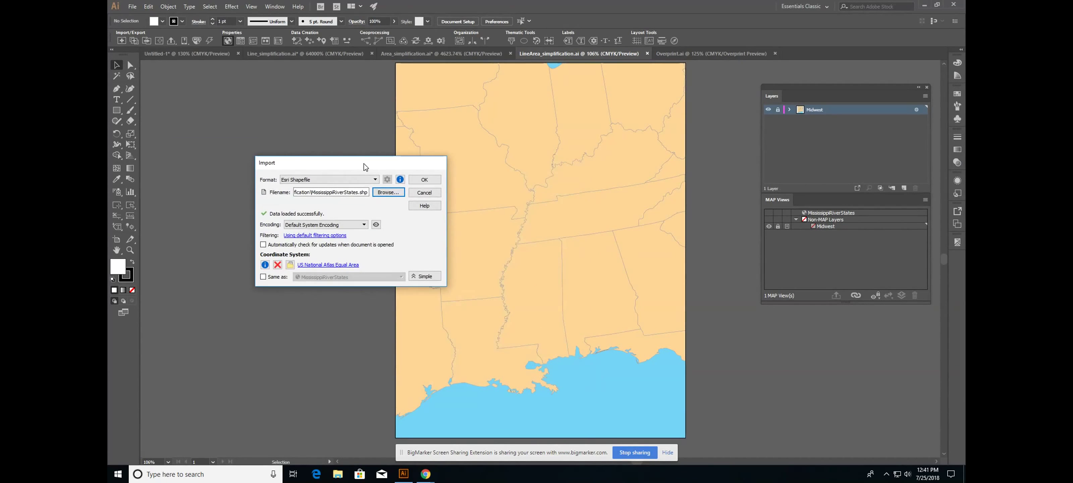
left_click(342, 235)
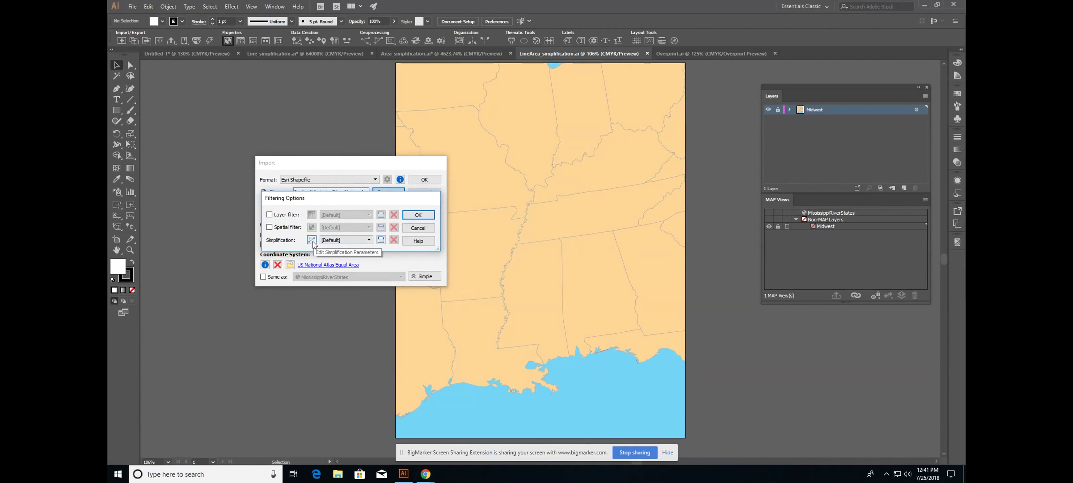
left_click(354, 240)
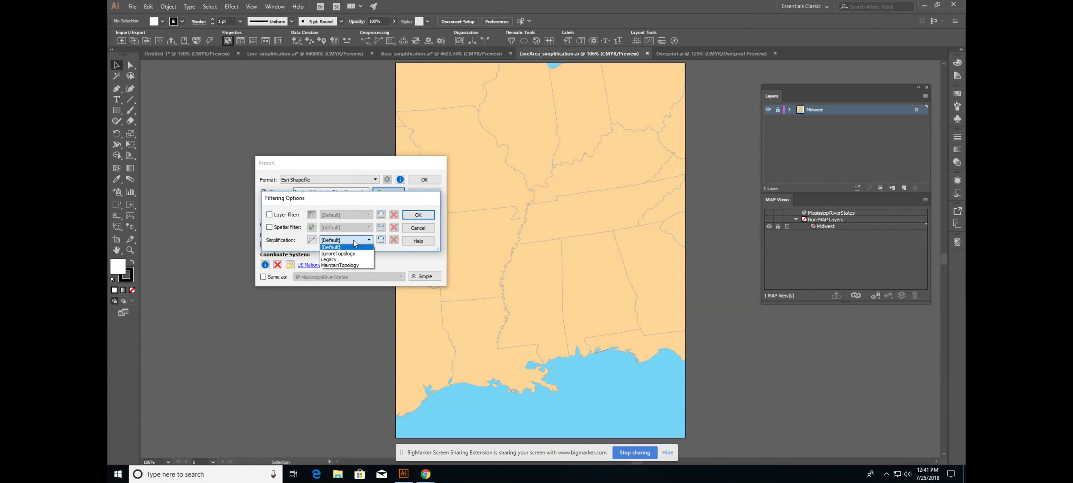
left_click(358, 260)
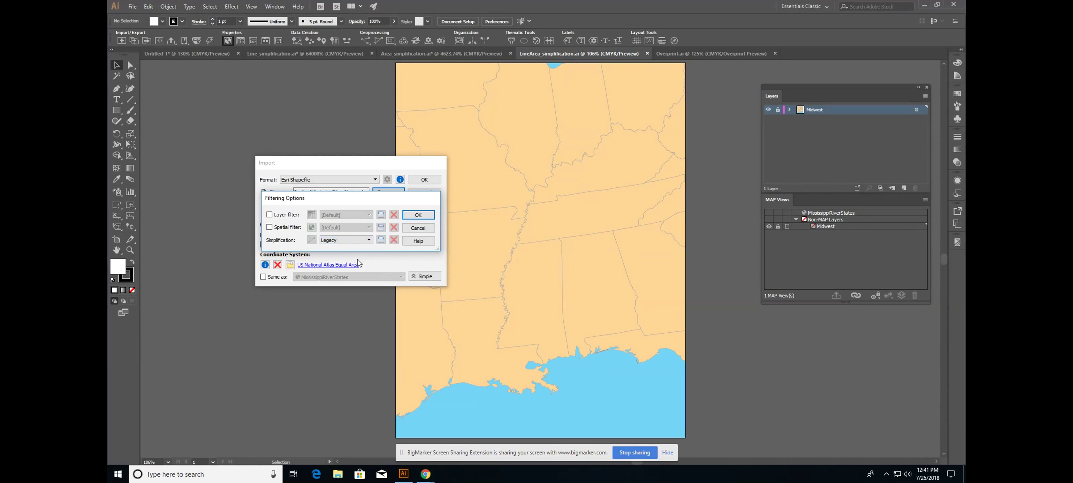
left_click(419, 217)
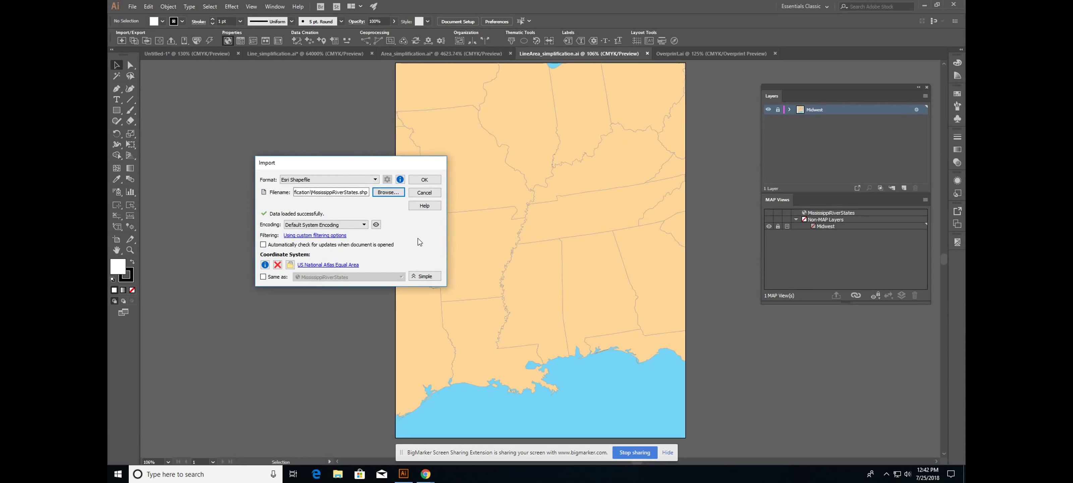
left_click(424, 182)
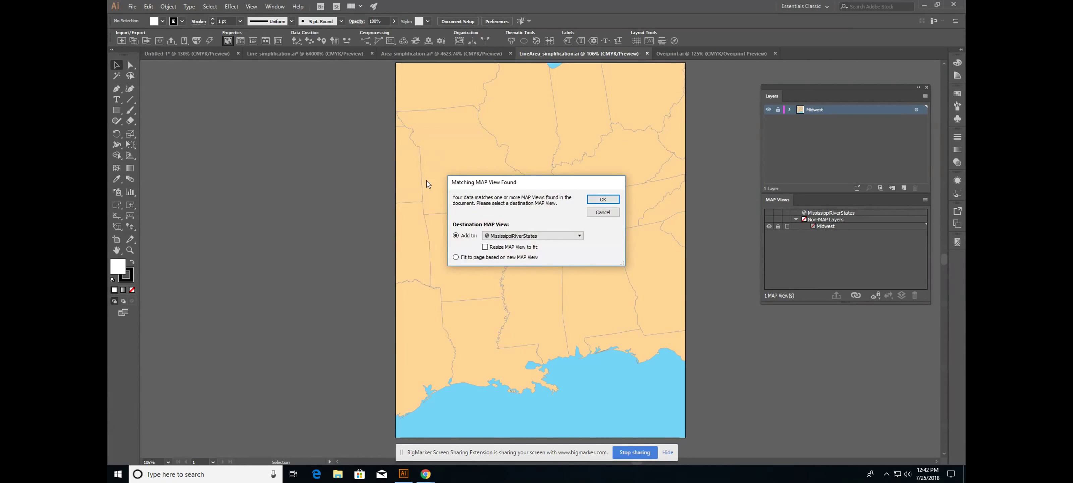
left_click(603, 199)
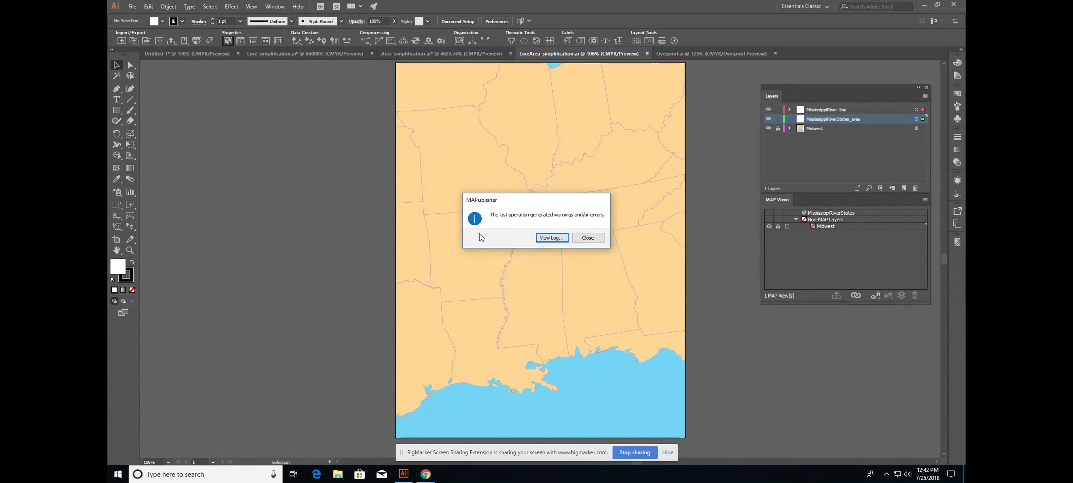
Review the MAPublisher log entries for the MississippiRiverStates area layer's artwork creation and close the log
left_click(548, 239)
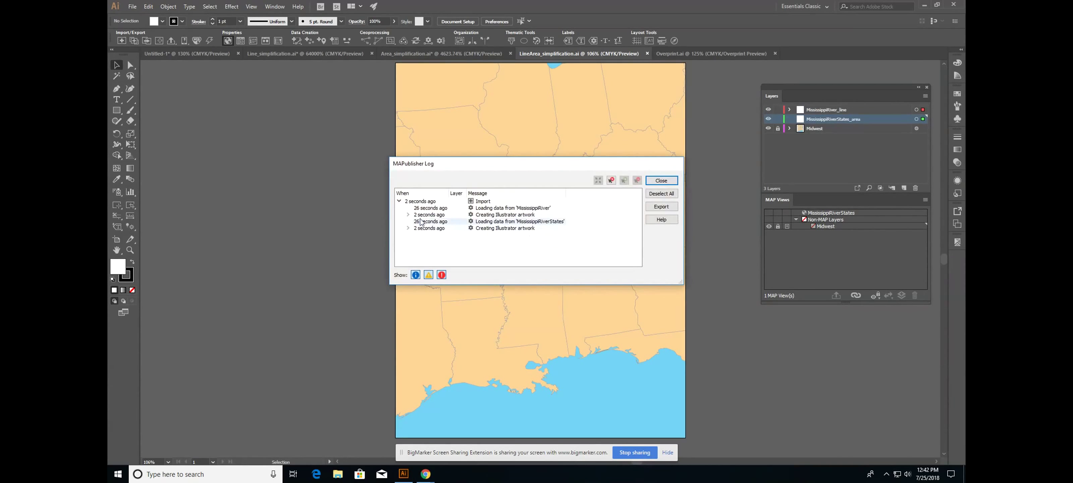
left_click(408, 227)
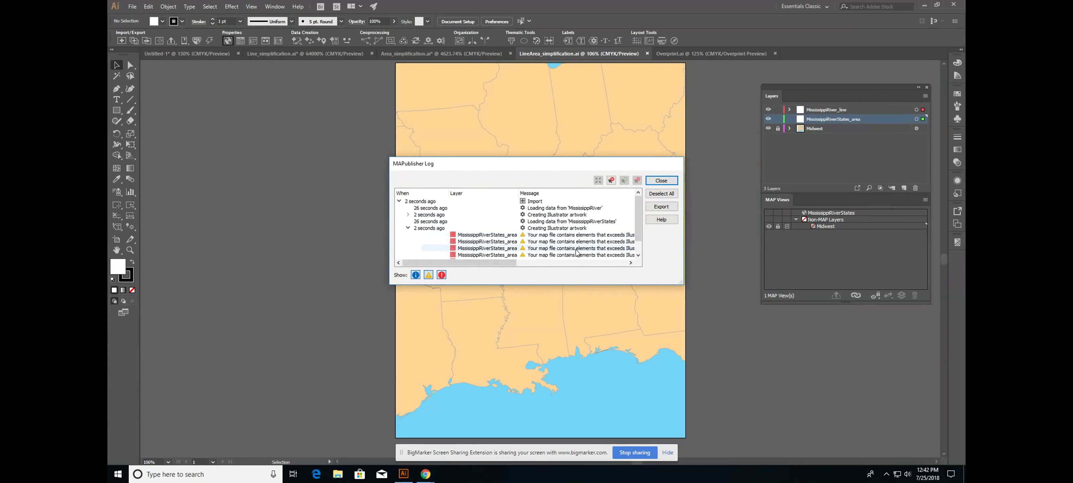
left_click(531, 262)
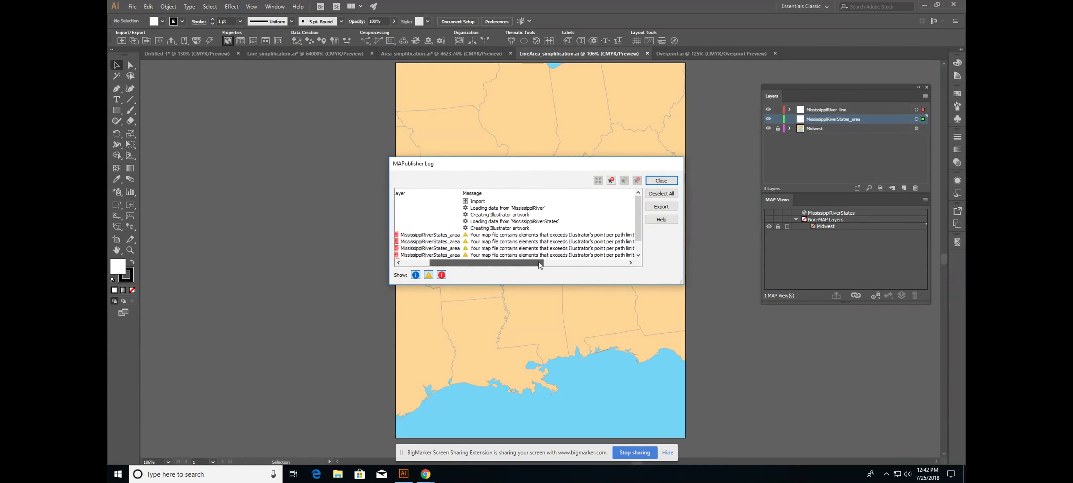
left_click(661, 181)
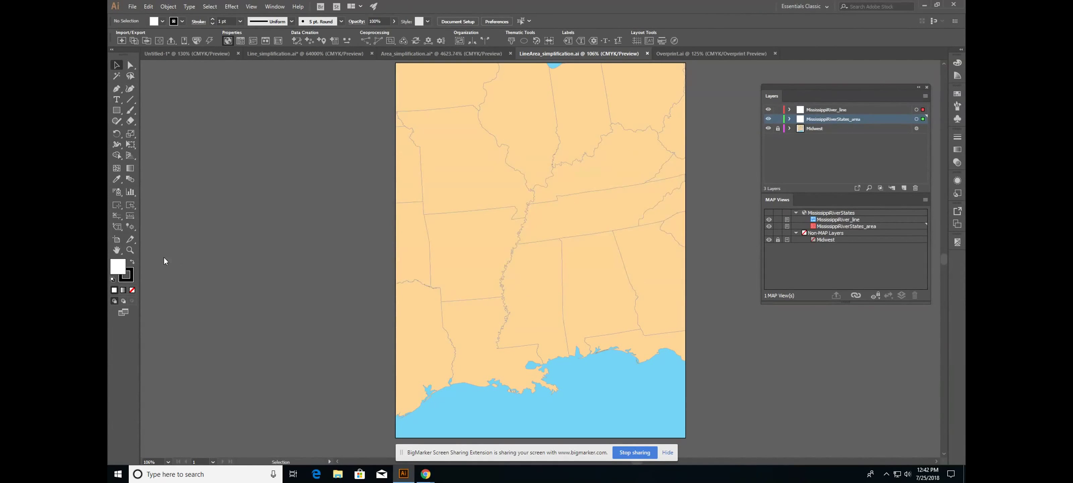
Hide the Midwest layer and deselect the imported artwork, with the river border between the blue and orange states in close view
left_click(131, 249)
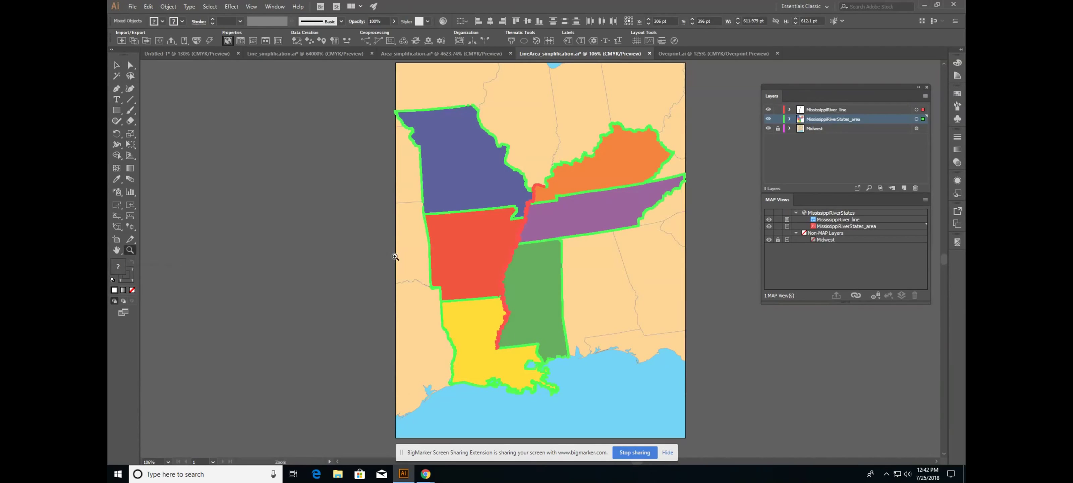
left_click_drag(525, 183, 540, 200)
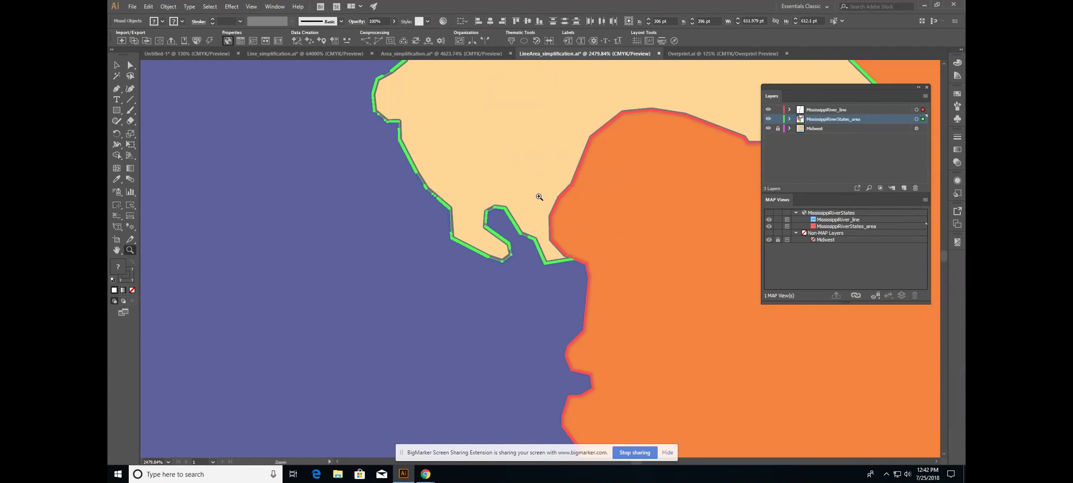
left_click(769, 239)
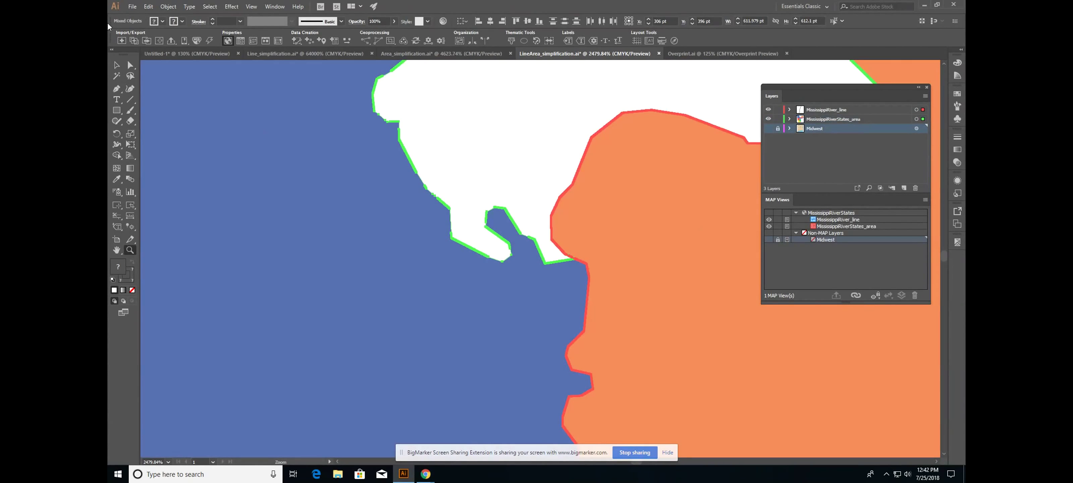
left_click(117, 66)
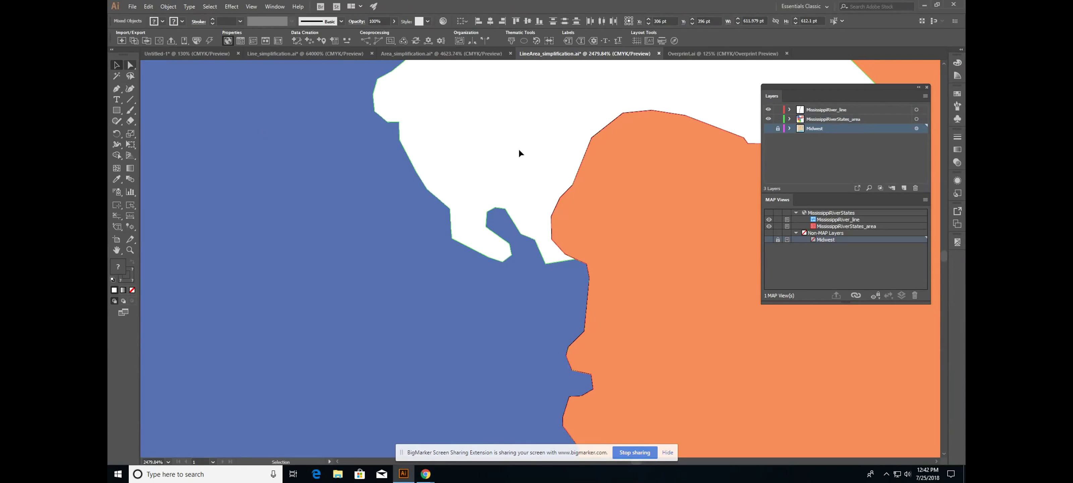
left_click(518, 150)
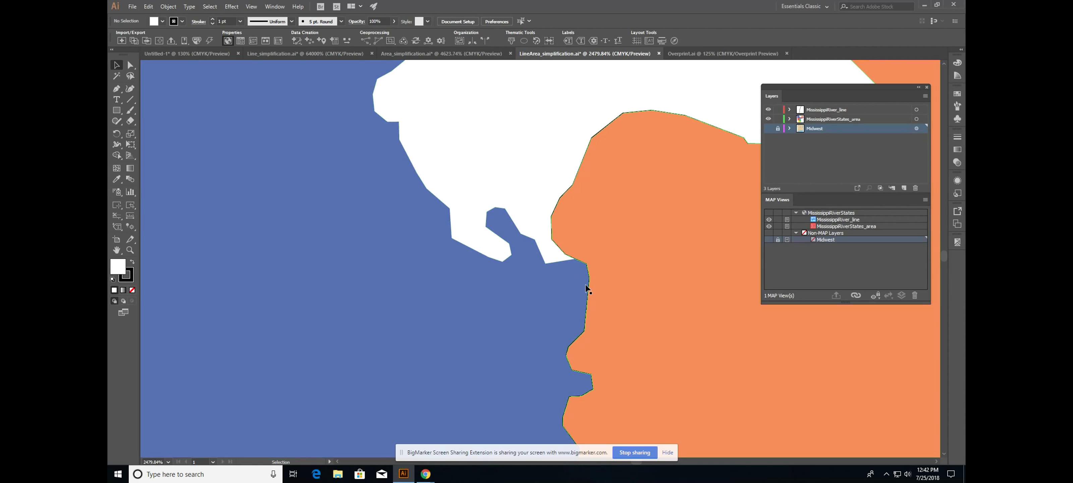
Hide the MississippiRiver_line layer and inspect the shared border between the blue and orange states for gaps
scroll(352, 247, "down", 1)
double_click(117, 250)
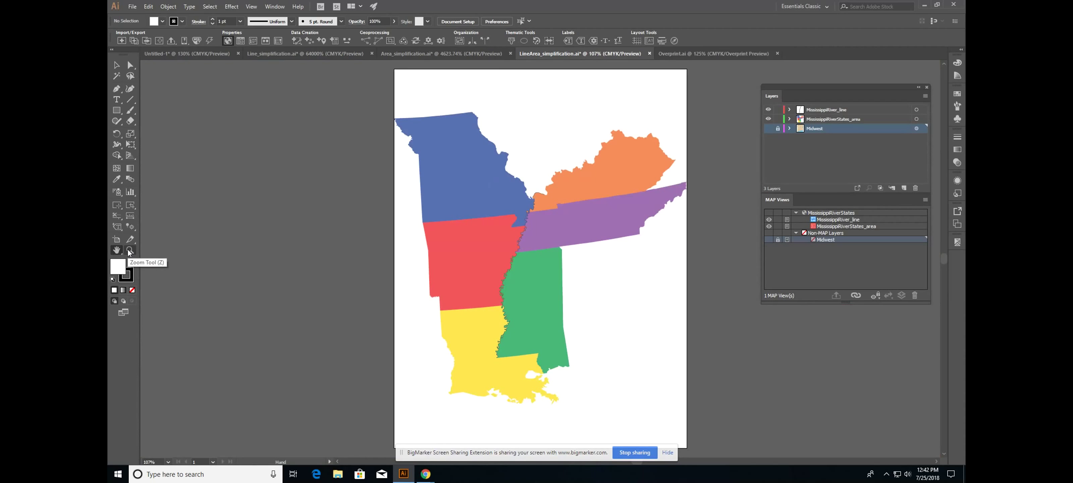
left_click(129, 251)
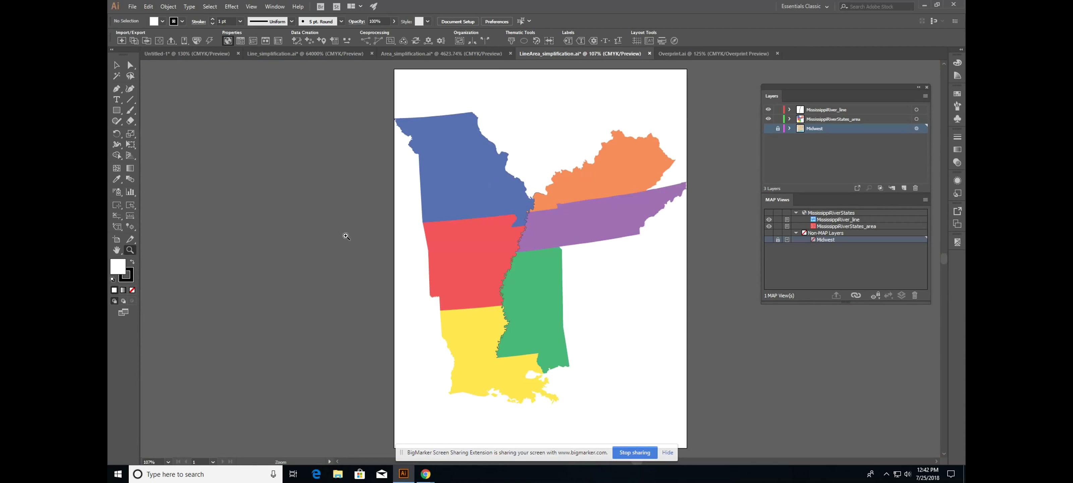
left_click_drag(522, 205, 530, 196)
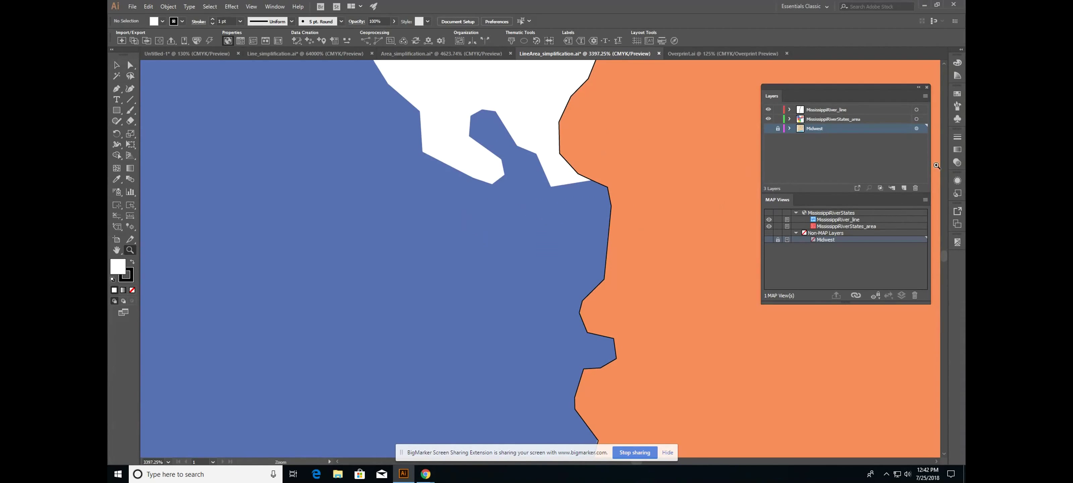
left_click(768, 110)
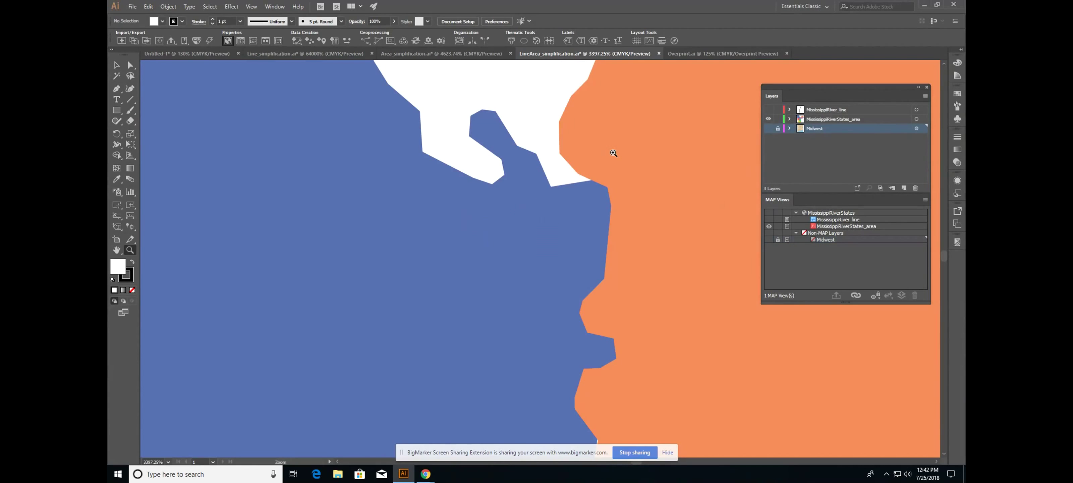
left_click_drag(585, 171, 620, 214)
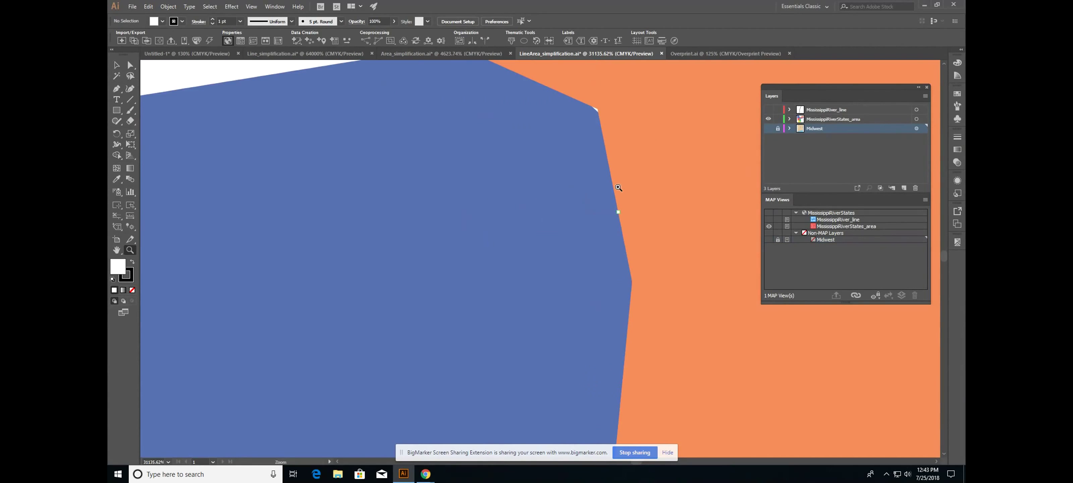
left_click(627, 173)
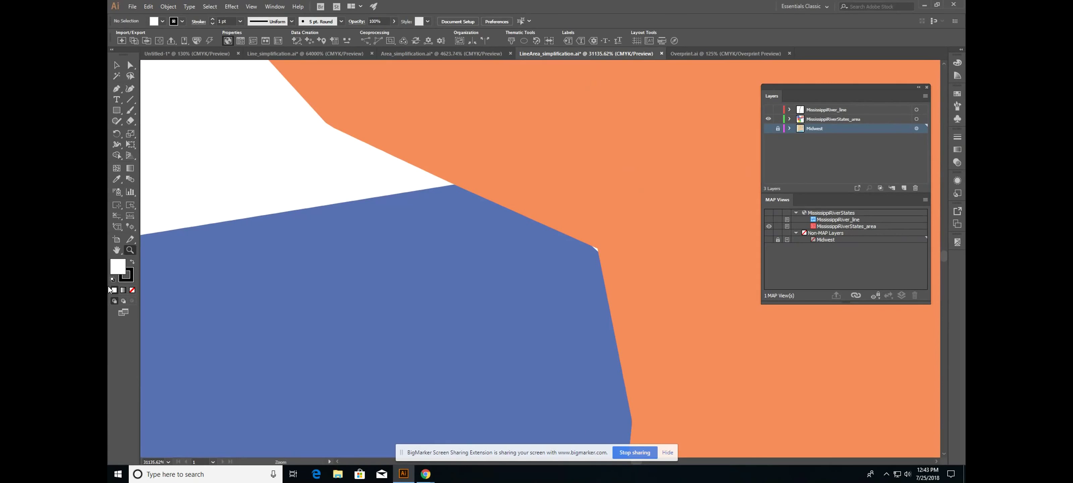
left_click(117, 250)
left_click_drag(589, 296, 581, 214)
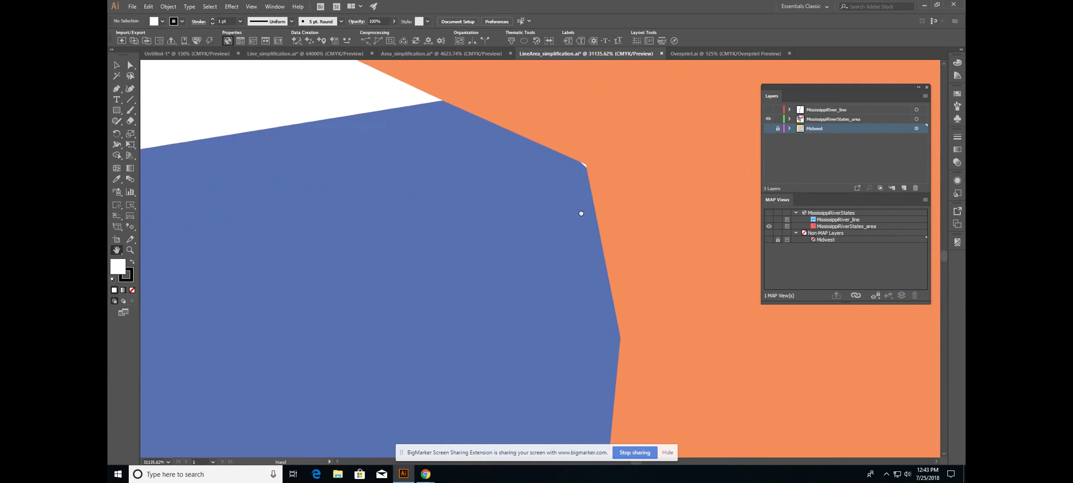
key("ctrl+minus")
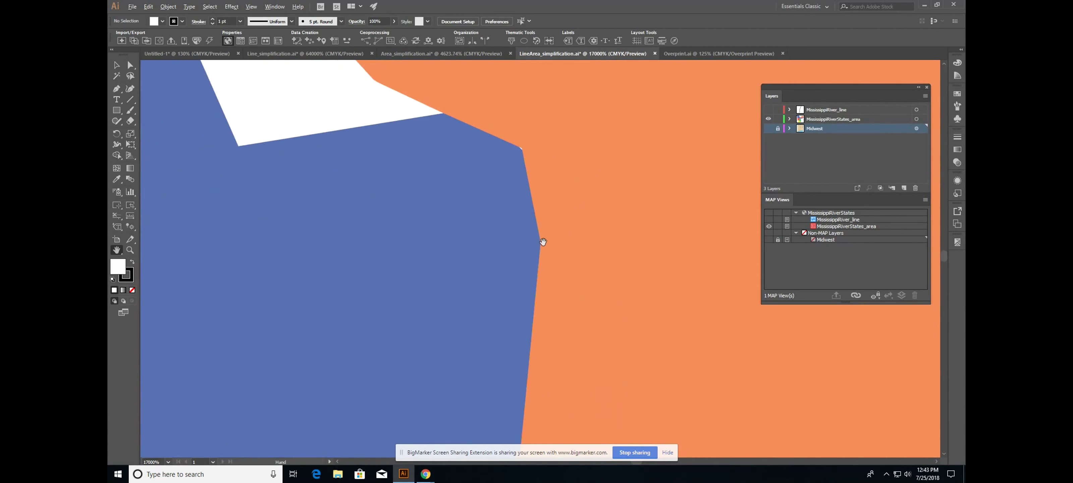
Follow the shared blue and orange state border south to the small orange enclave, checking for gaps and overlaps
key("ctrl+minus")
key("ctrl+minus")
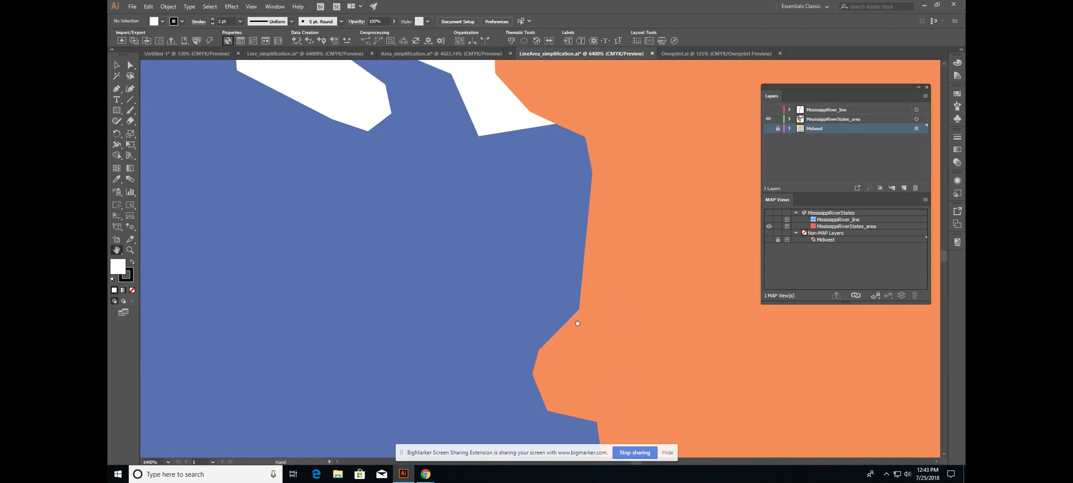
scroll(577, 323, "up", 2)
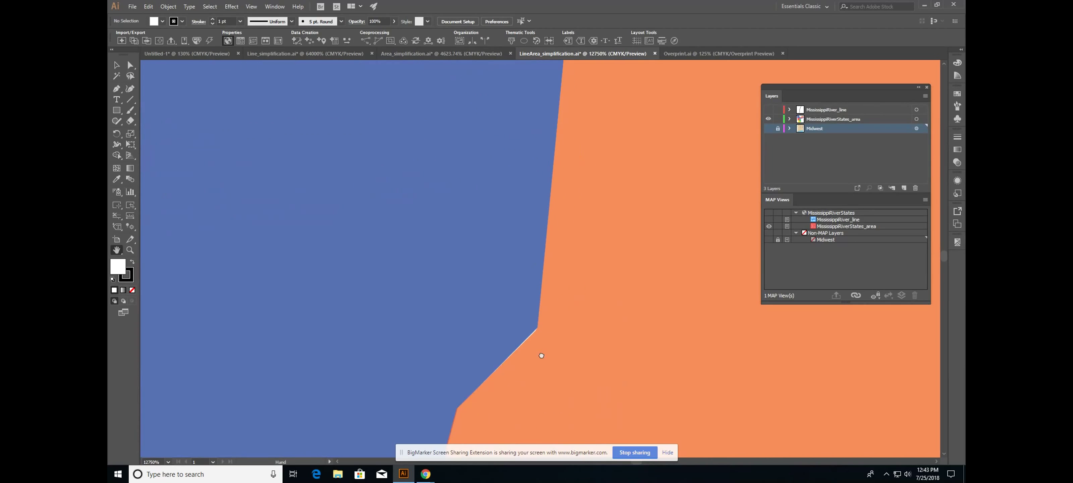
scroll(541, 356, "down", 10)
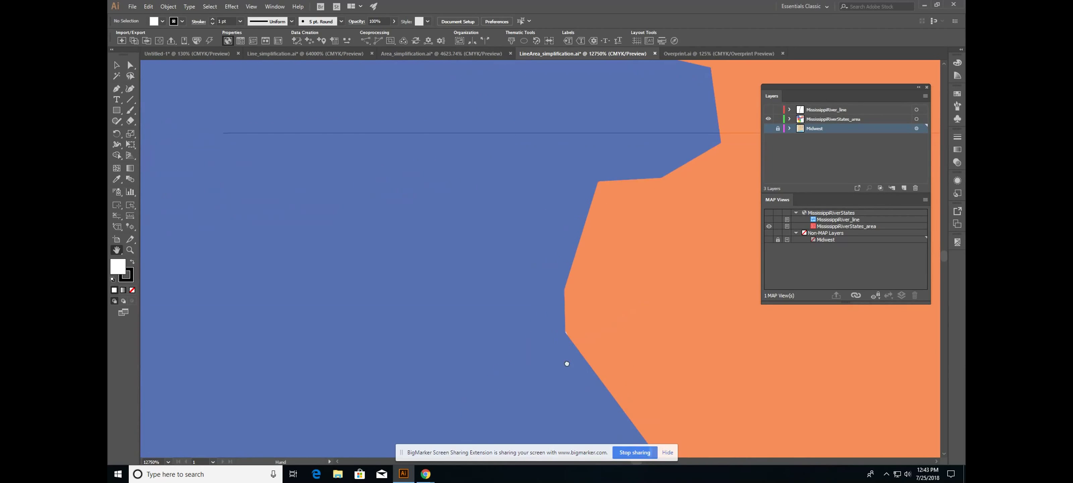
scroll(566, 364, "down", 3)
scroll(616, 366, "down", 5)
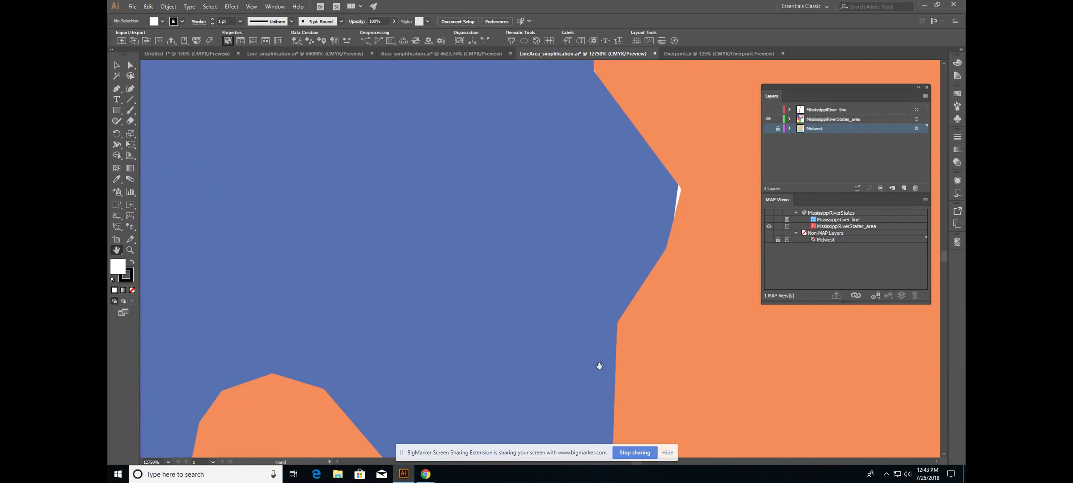
left_click_drag(599, 365, 661, 227)
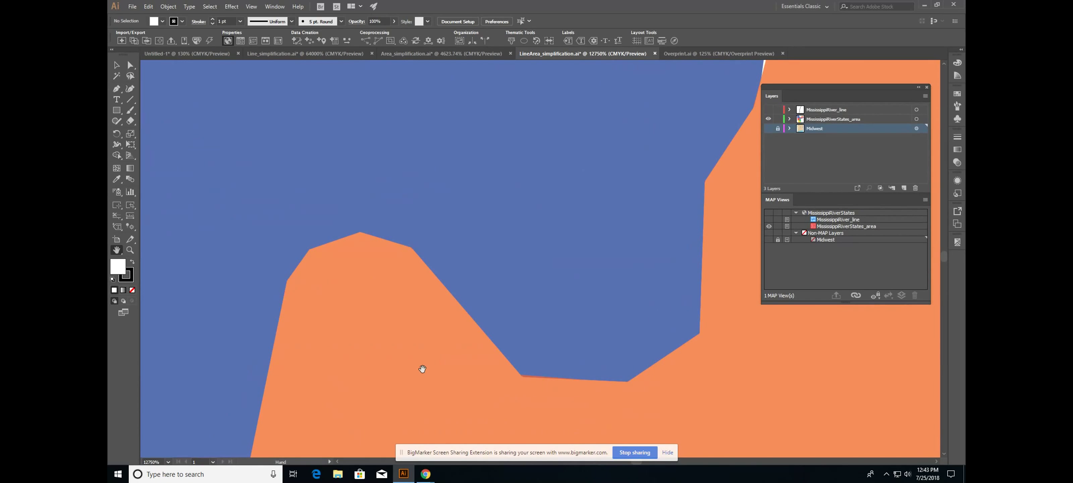
left_click_drag(422, 369, 513, 232)
left_click_drag(398, 352, 474, 242)
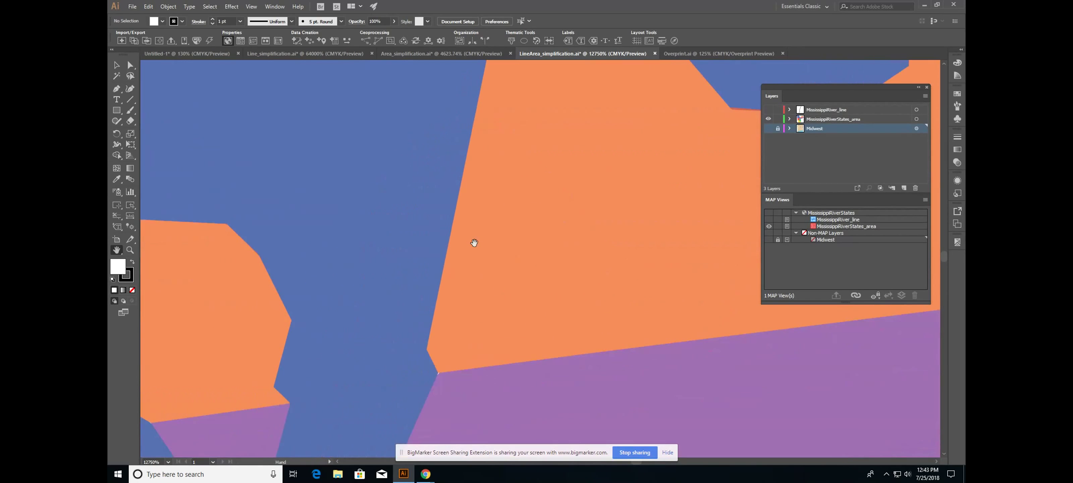
left_click_drag(278, 320, 506, 276)
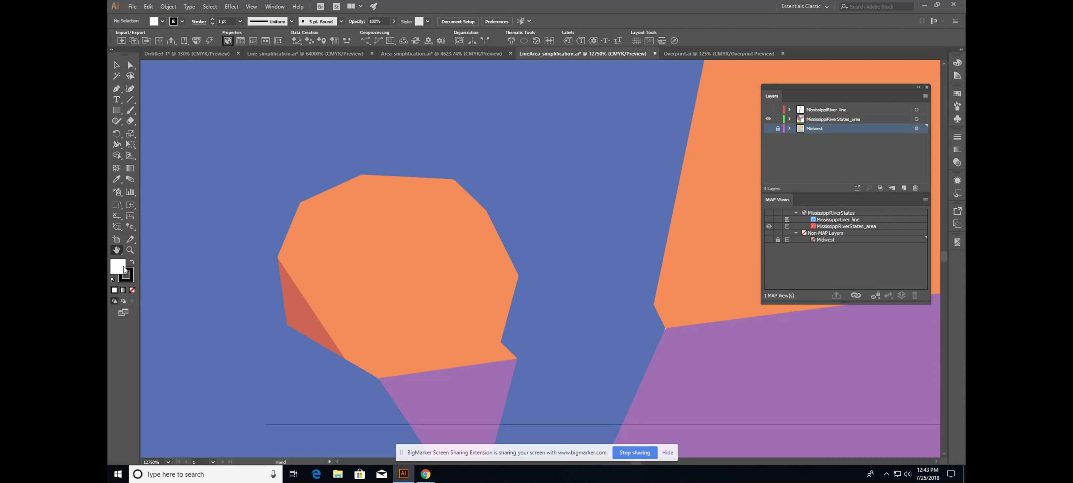
Hide the MississippiRiverStates_area layer and show the Midwest layer, with the whole artboard in view
double_click(116, 250)
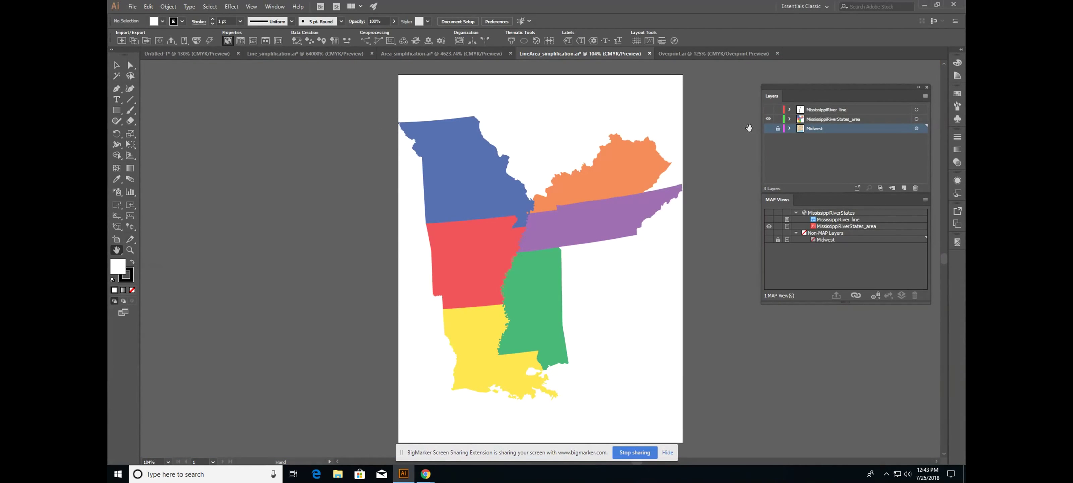
left_click(769, 120, "ctrl")
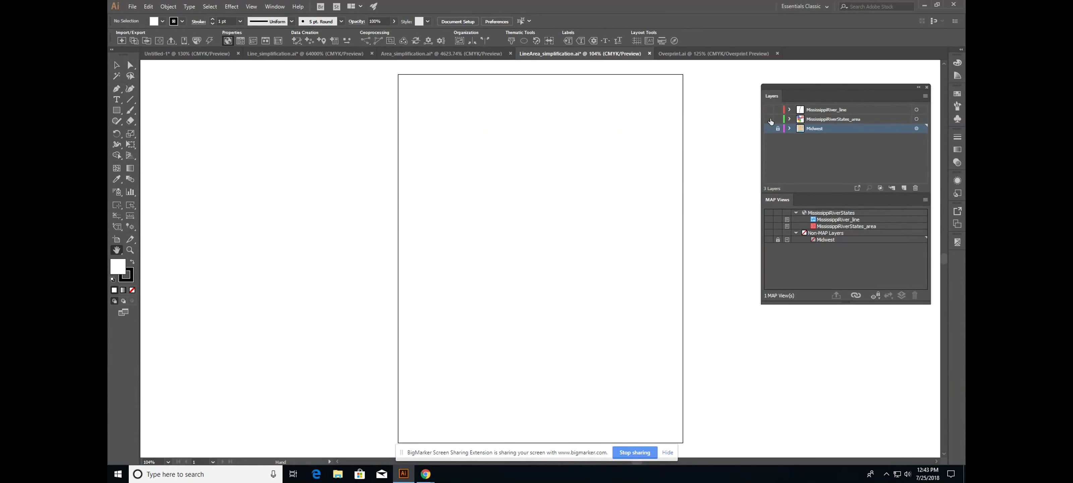
left_click(768, 129, "ctrl")
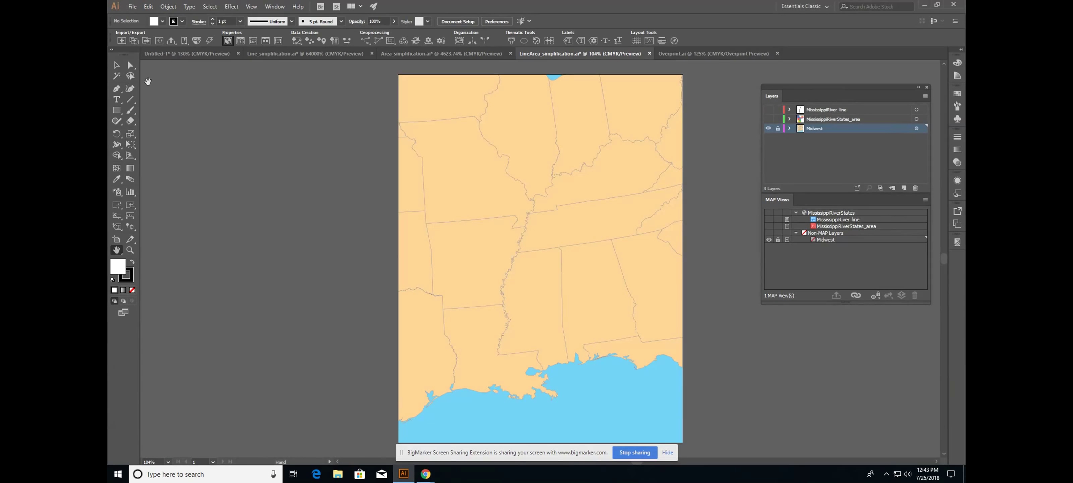
Start a new Esri Shapefile import and load the MississippiRiver and MississippiRiverStates shapefiles from the Simplification folder
left_click(121, 41)
left_click(576, 195)
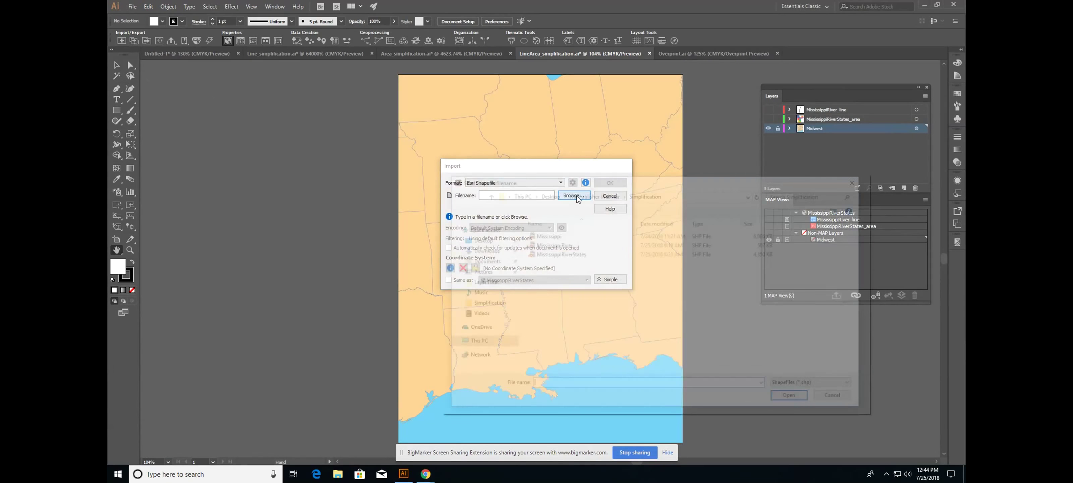
left_click(574, 254)
key("shift+Up")
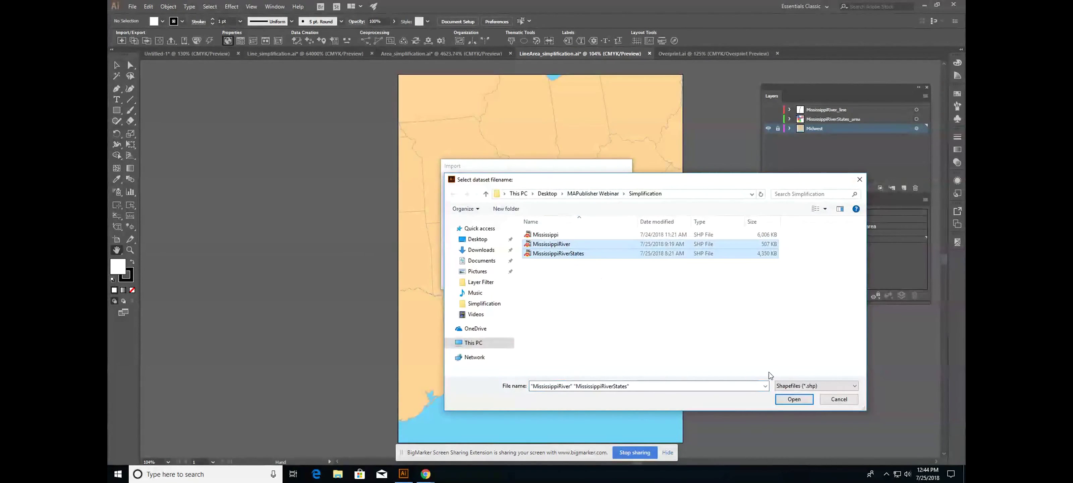
left_click(793, 399)
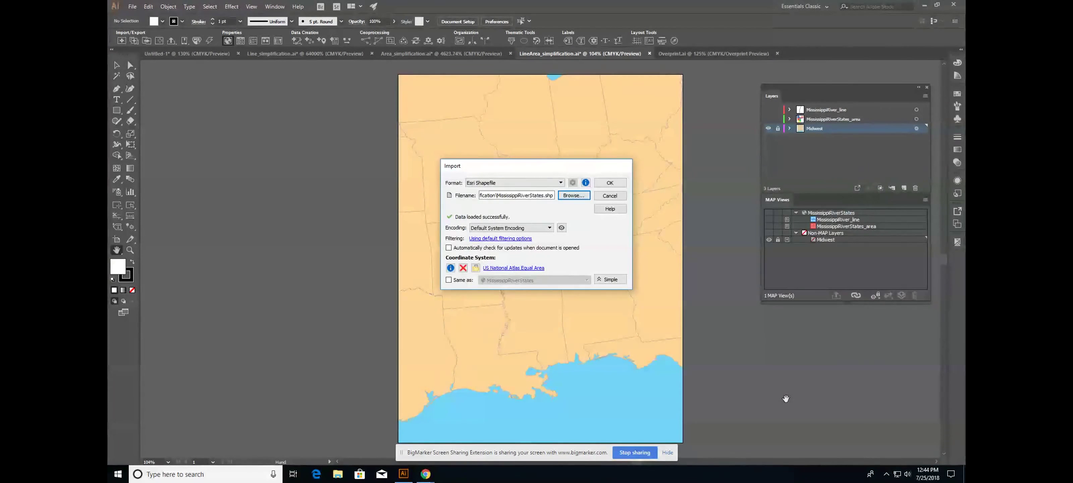
Set the import's filtering to simplify all art together with the Douglas Peucker method and Maintain topology on
left_click(523, 239)
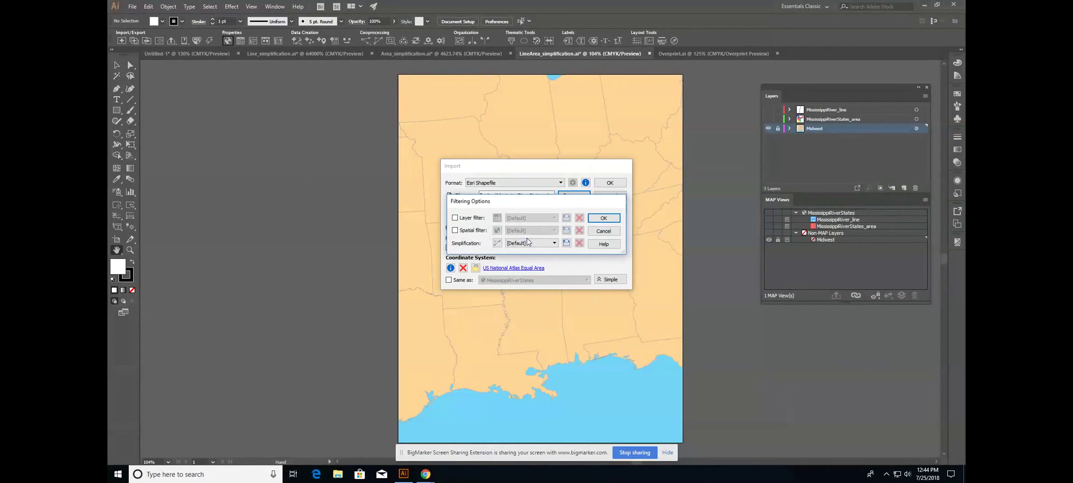
left_click(497, 244)
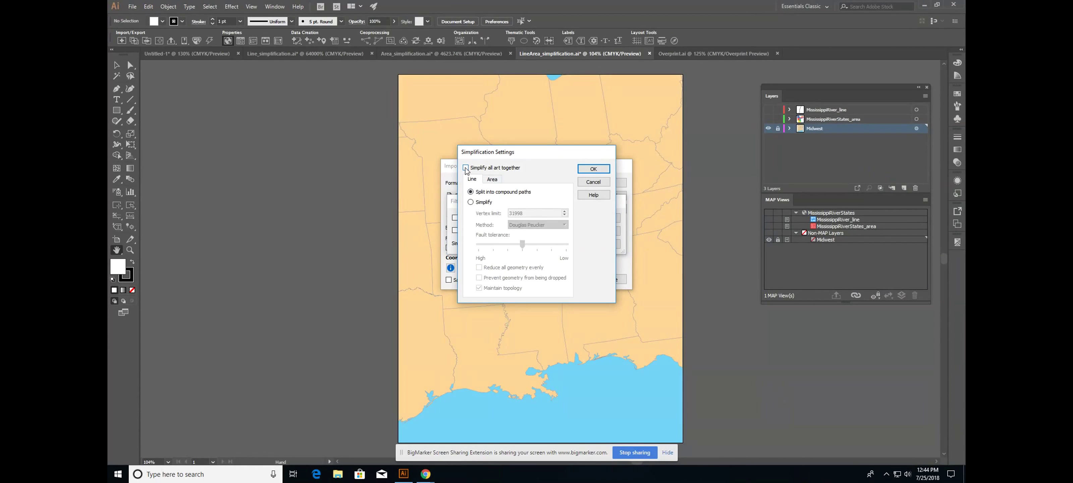
left_click(489, 181)
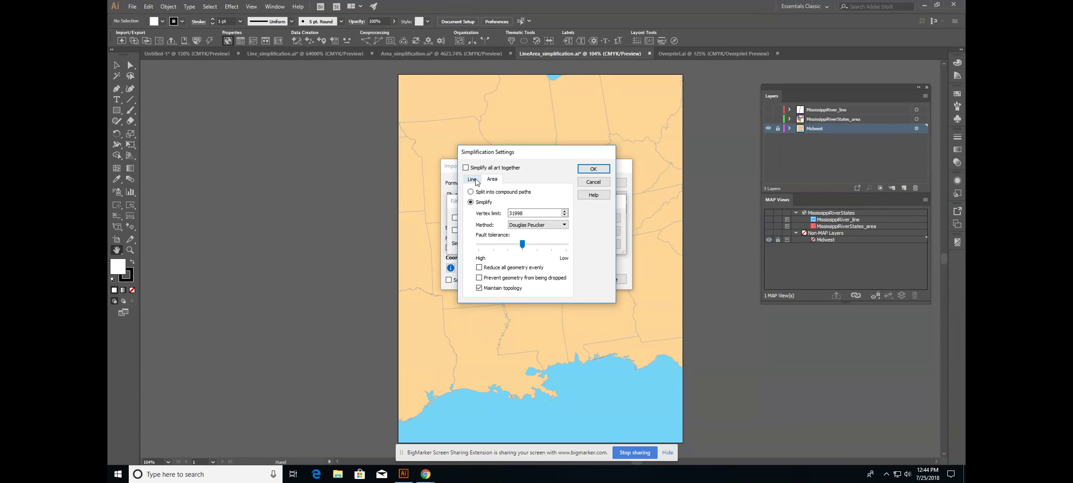
left_click(476, 181)
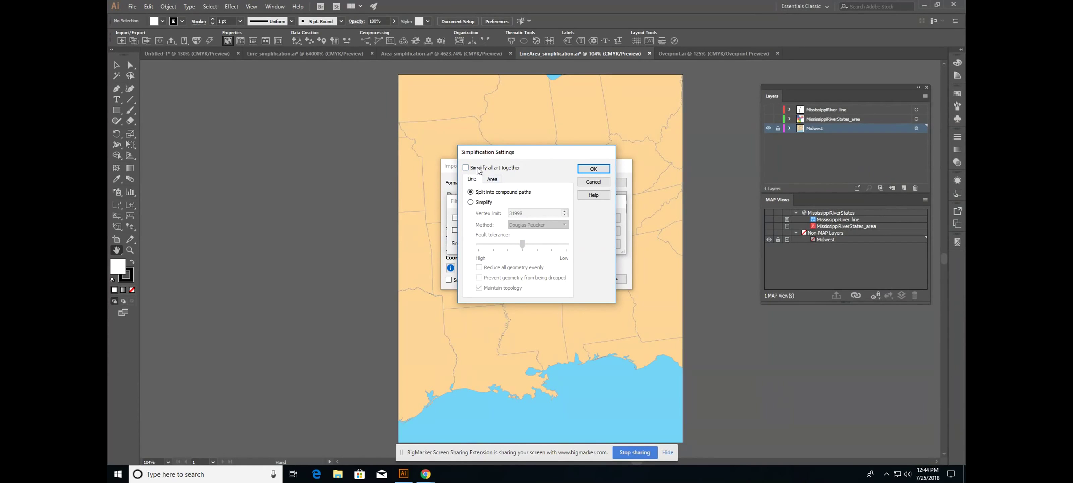
left_click(478, 169)
left_click(490, 203)
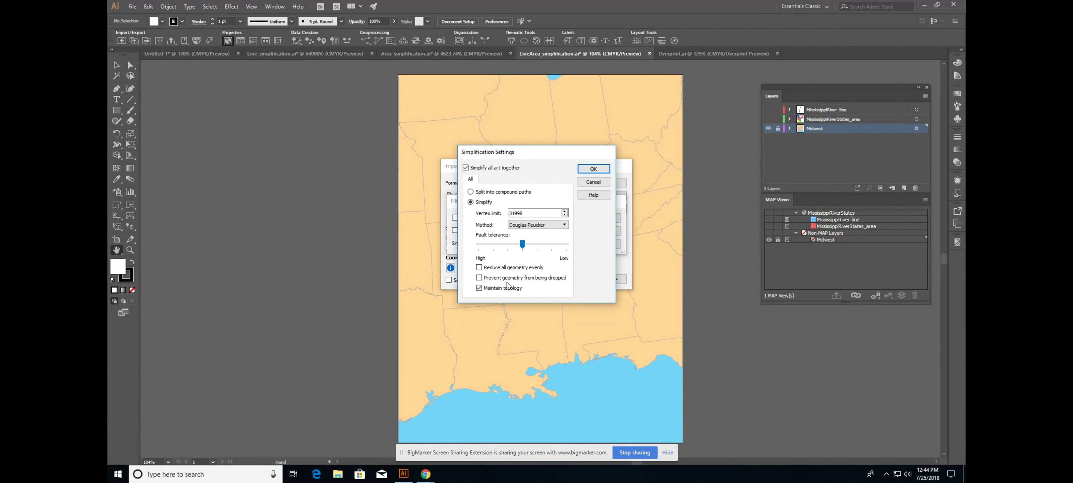
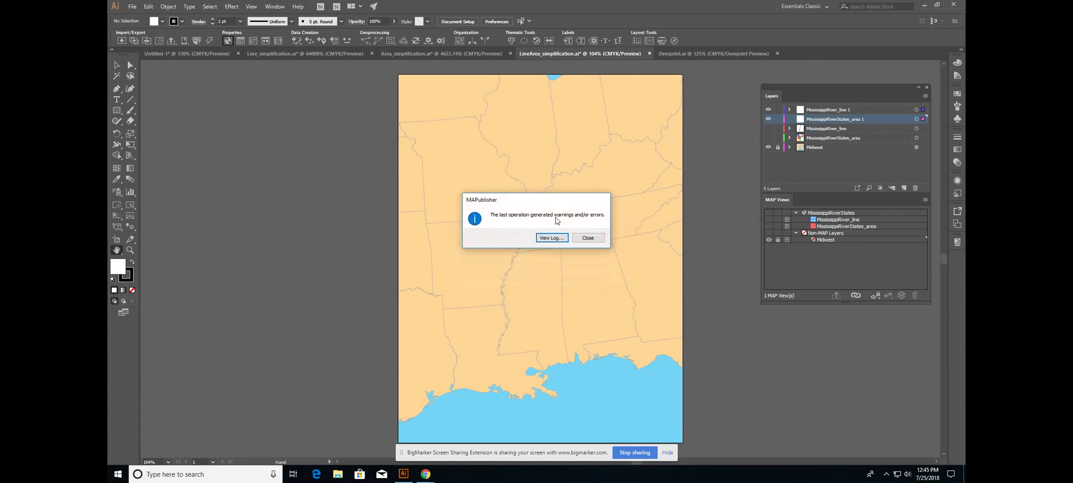
Dismiss the MAPublisher import notice without viewing its log and deselect the newly imported river and state artwork
left_click(587, 238)
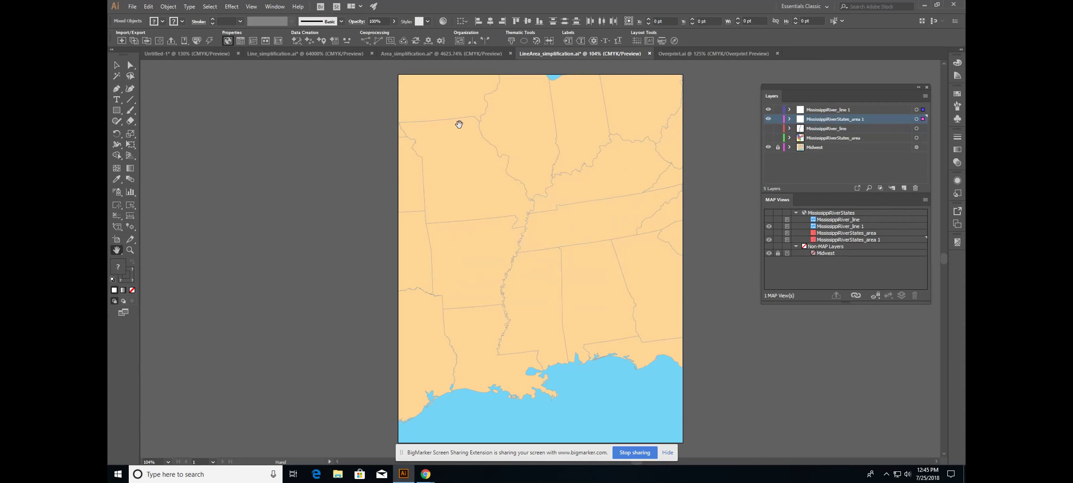
key("v")
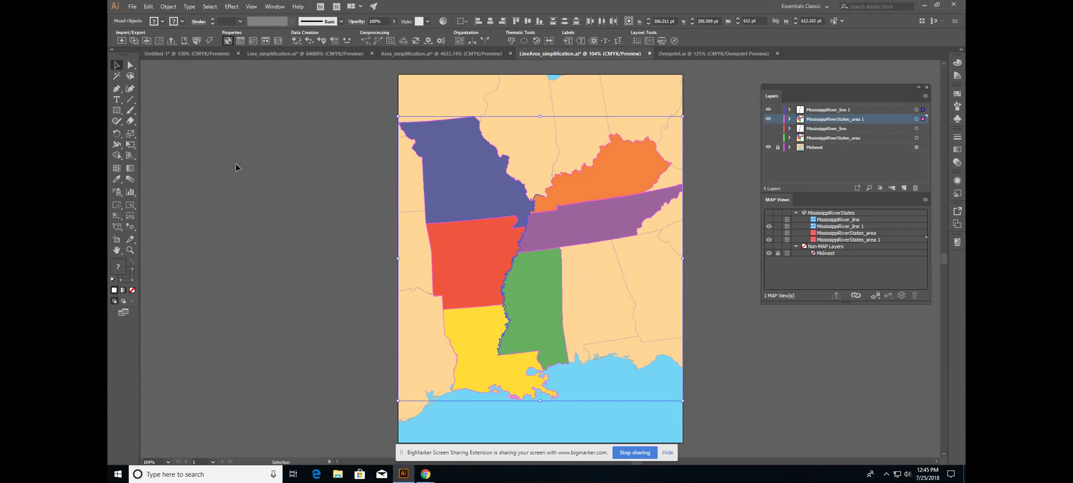
left_click(236, 164)
Hide the Midwest and MississippiRiver_line 1 layers, with the border between the blue and orange states in close view
left_click(130, 250)
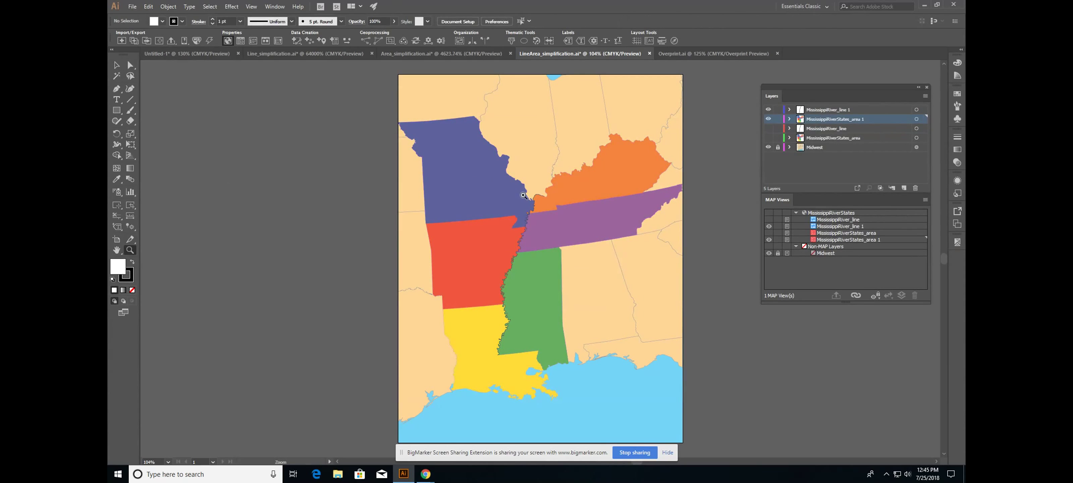
left_click_drag(523, 195, 539, 206)
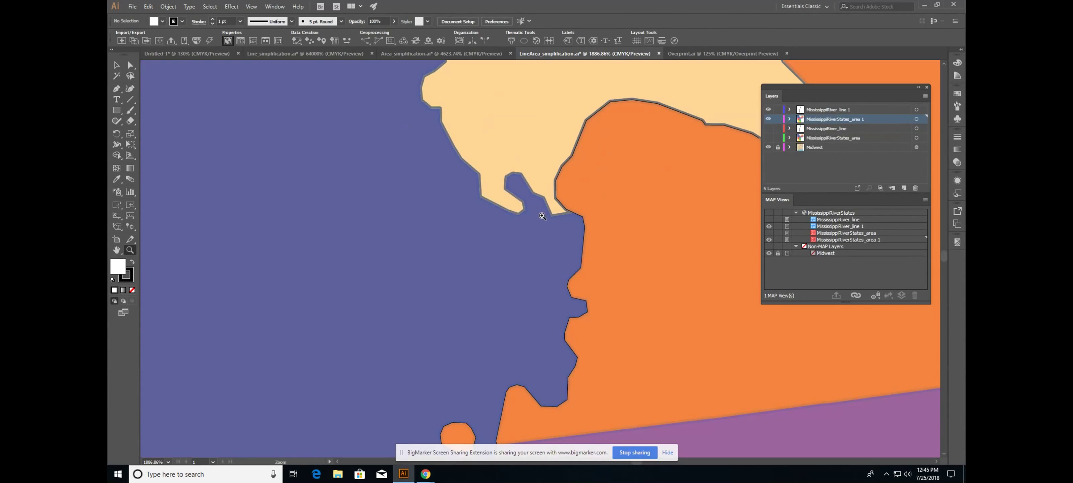
left_click(768, 147)
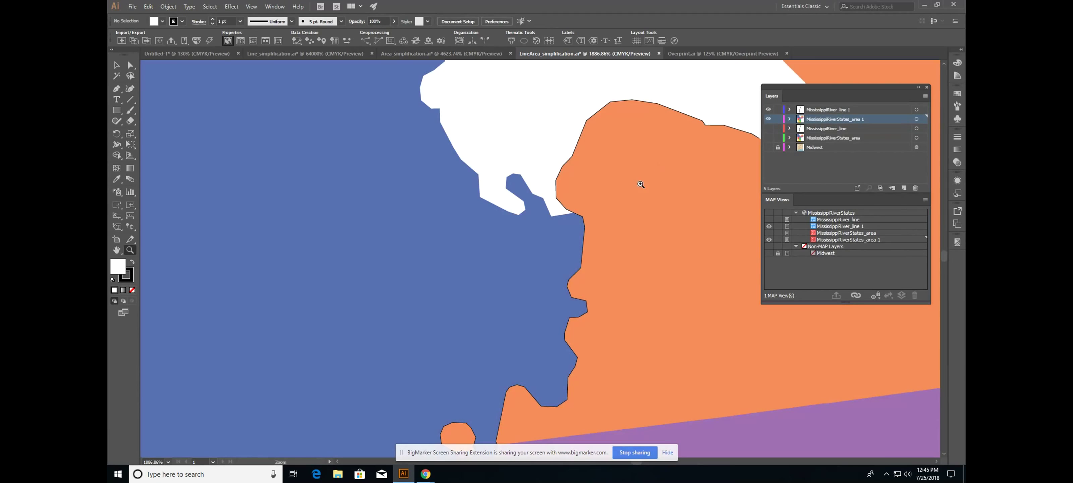
scroll(462, 177, "down", 3)
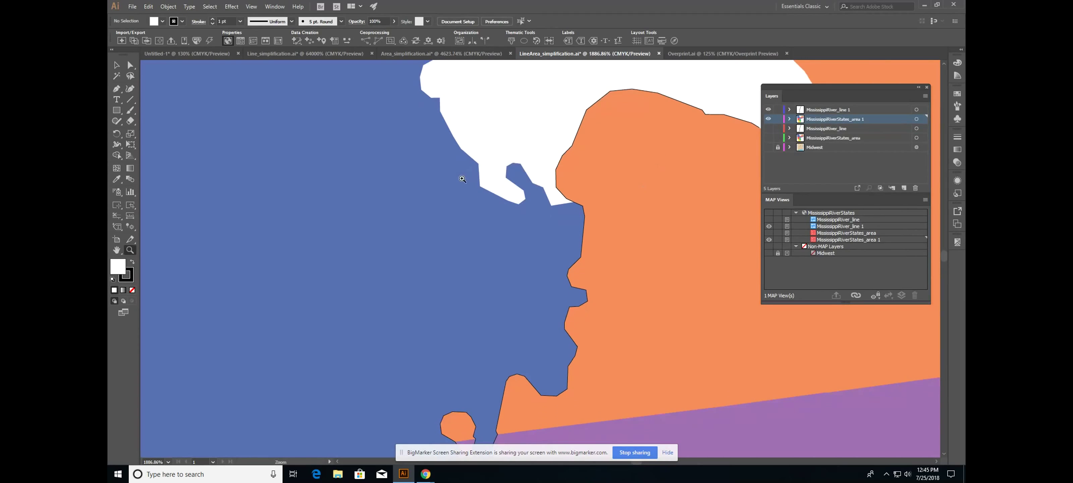
scroll(463, 177, "down", 1)
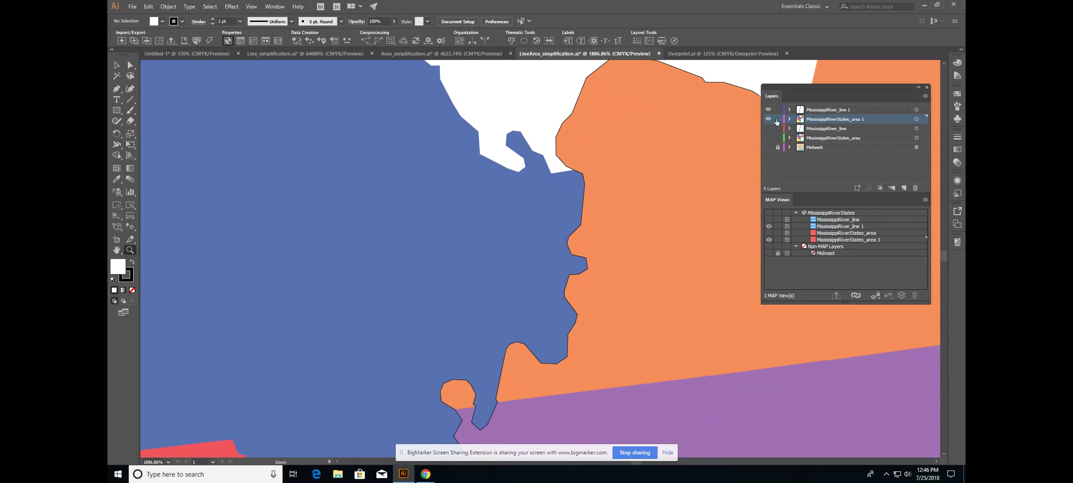
left_click(768, 110)
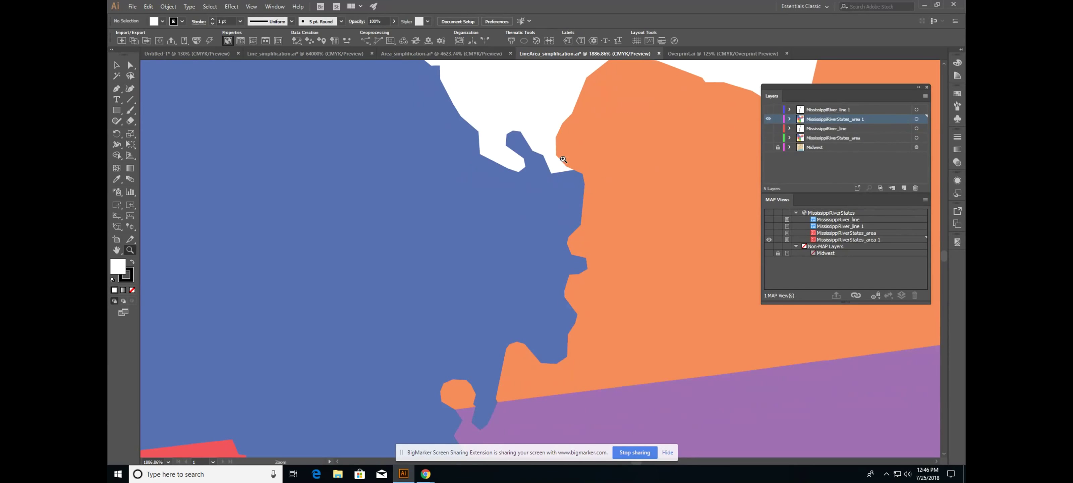
Inspect the blue and orange state border in MississippiRiverStates_area 1 down to the orange enclave, then return to the full artboard
left_click_drag(564, 160, 593, 191)
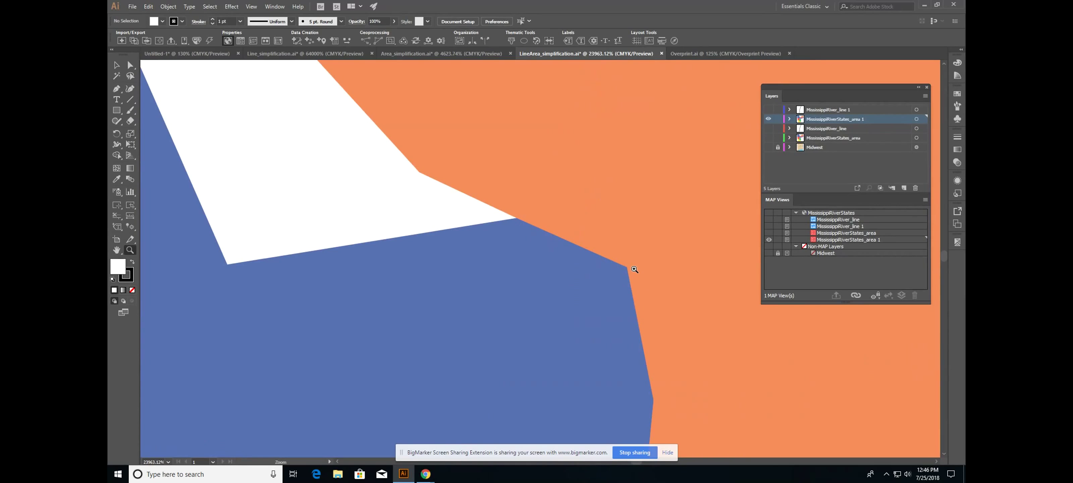
left_click(154, 225, "alt")
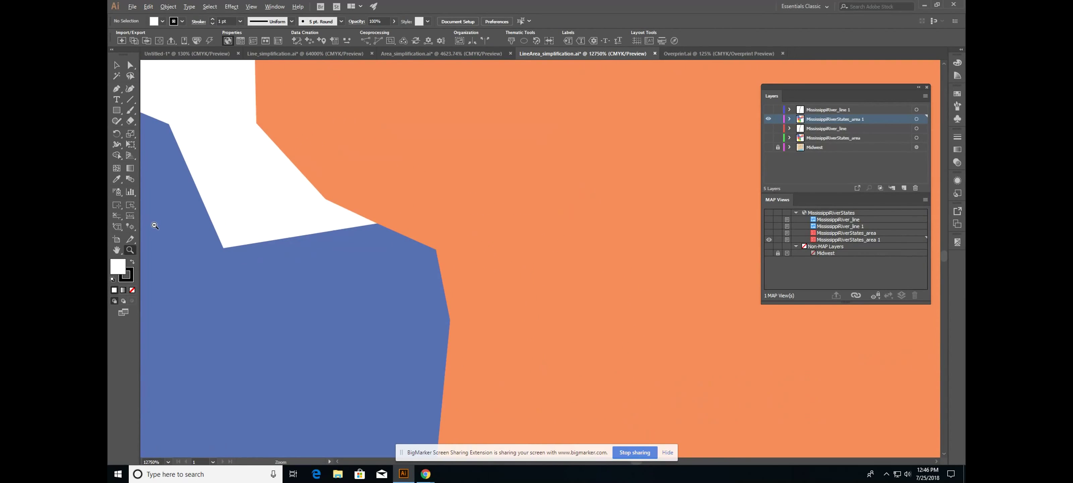
left_click(116, 250)
left_click_drag(410, 352, 503, 211)
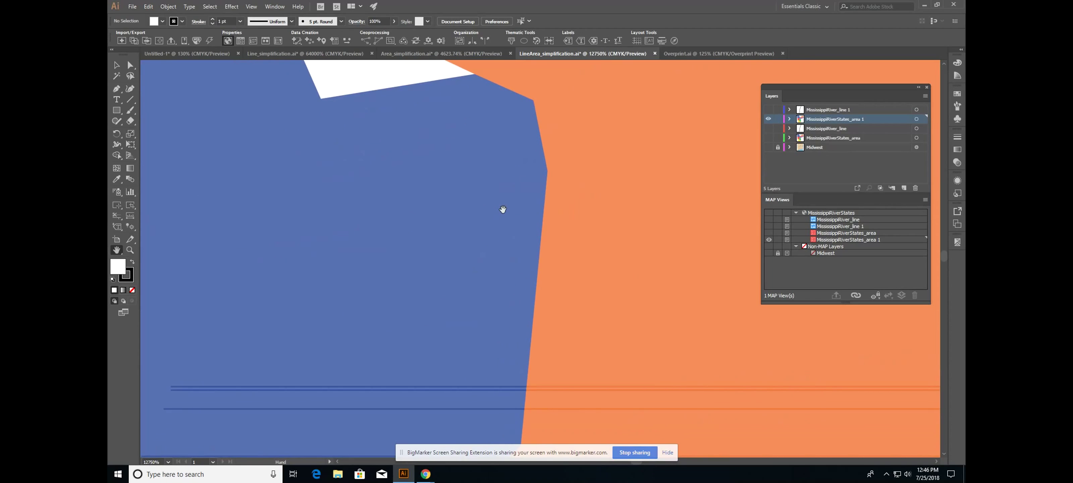
left_click_drag(527, 295, 555, 164)
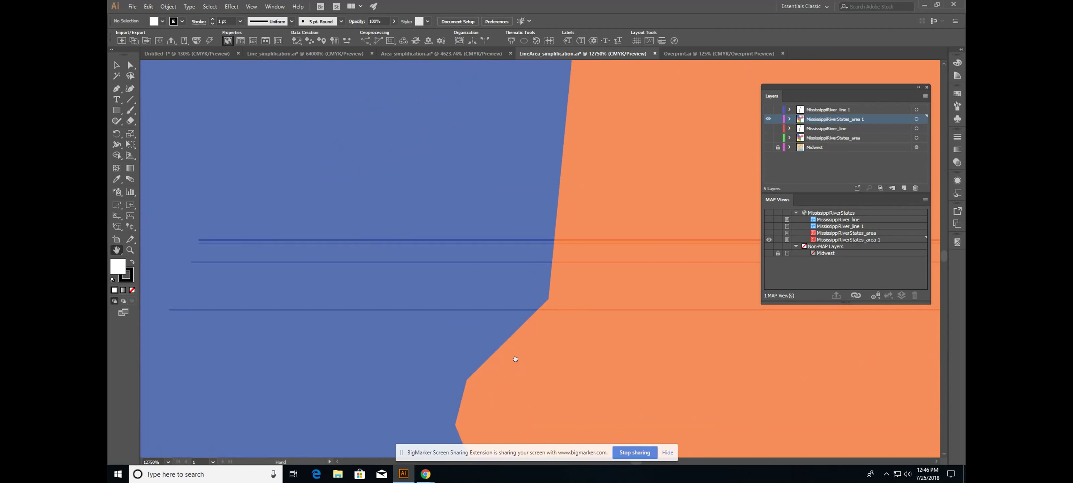
left_click_drag(510, 366, 541, 280)
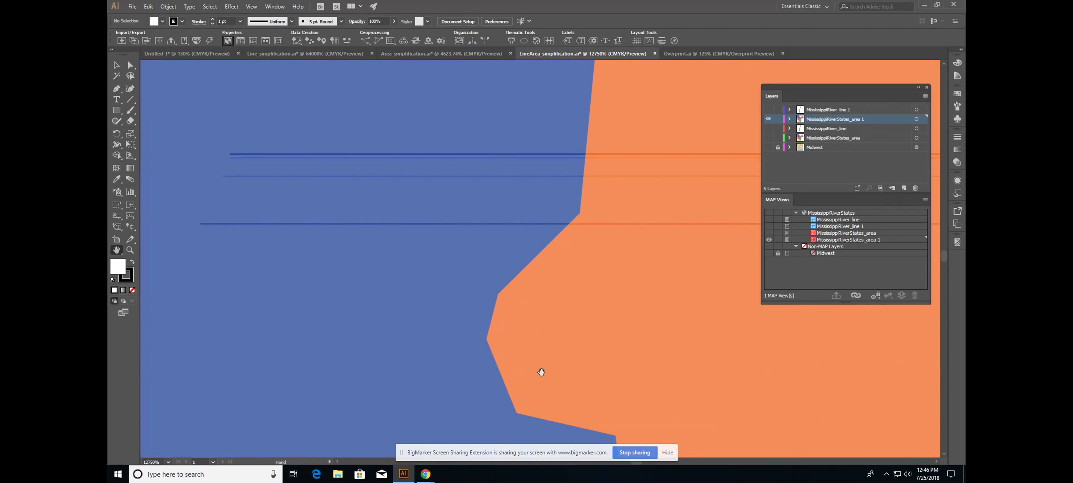
left_click_drag(541, 371, 566, 224)
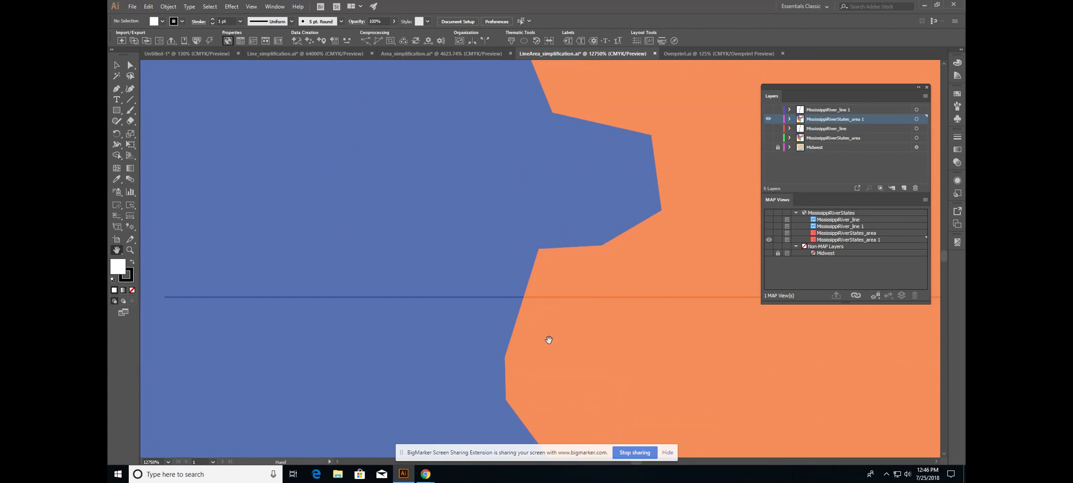
left_click_drag(549, 337, 557, 260)
left_click_drag(572, 381, 563, 332)
left_click_drag(550, 412, 594, 254)
left_click_drag(540, 332, 678, 279)
left_click_drag(377, 367, 437, 242)
left_click_drag(350, 318, 576, 206)
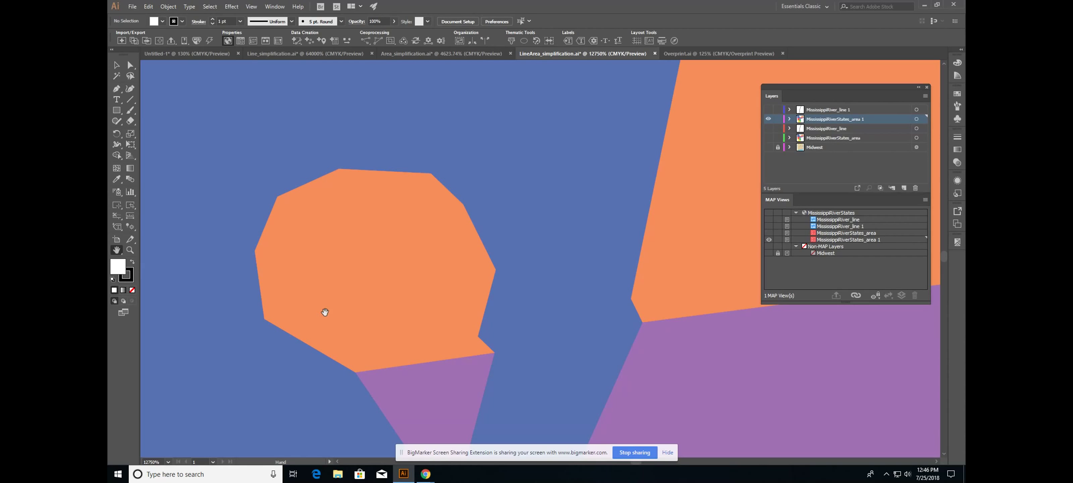
left_click(117, 67)
double_click(117, 250)
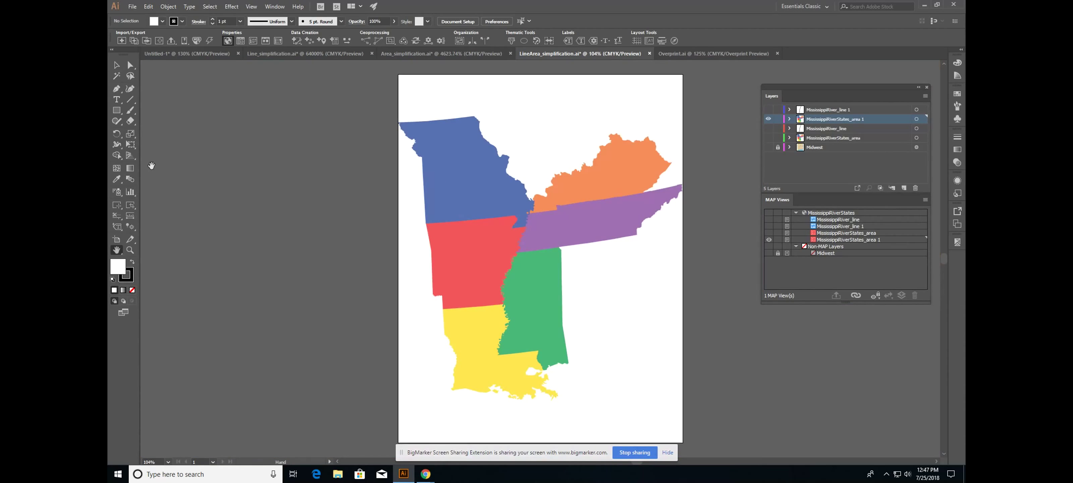
Switch to the Overprint.ai document and open Separations Preview as a floating panel below MAP Views
left_click(130, 249)
left_click(693, 53)
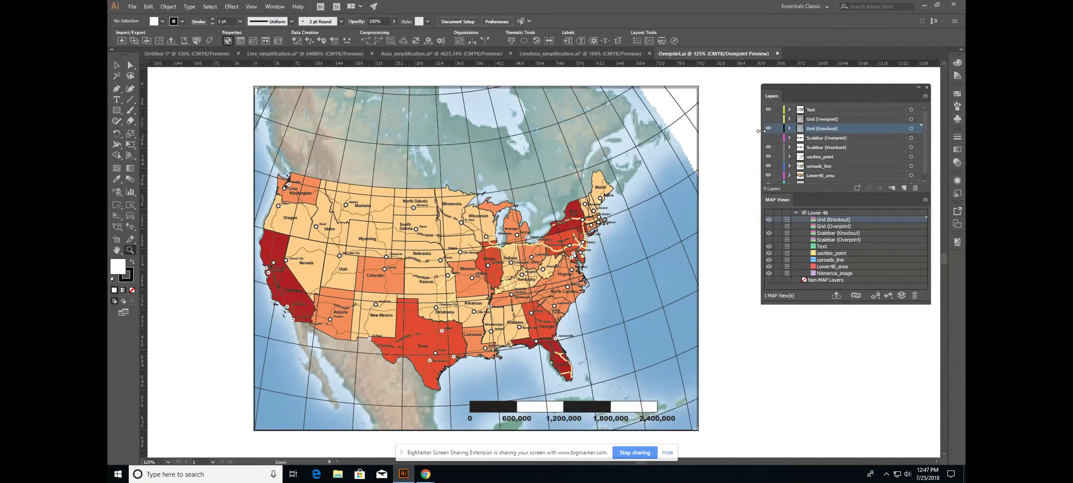
left_click(958, 242)
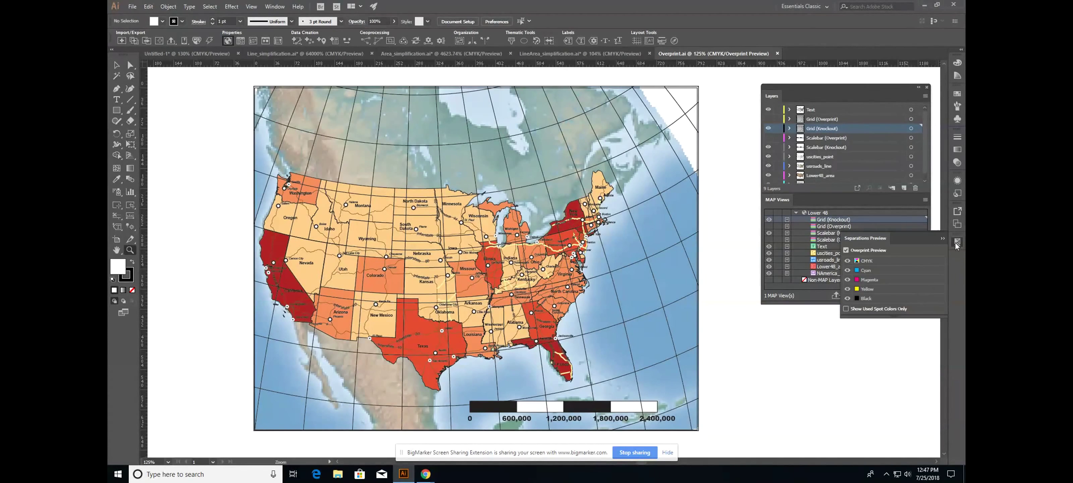
left_click_drag(901, 235, 815, 327)
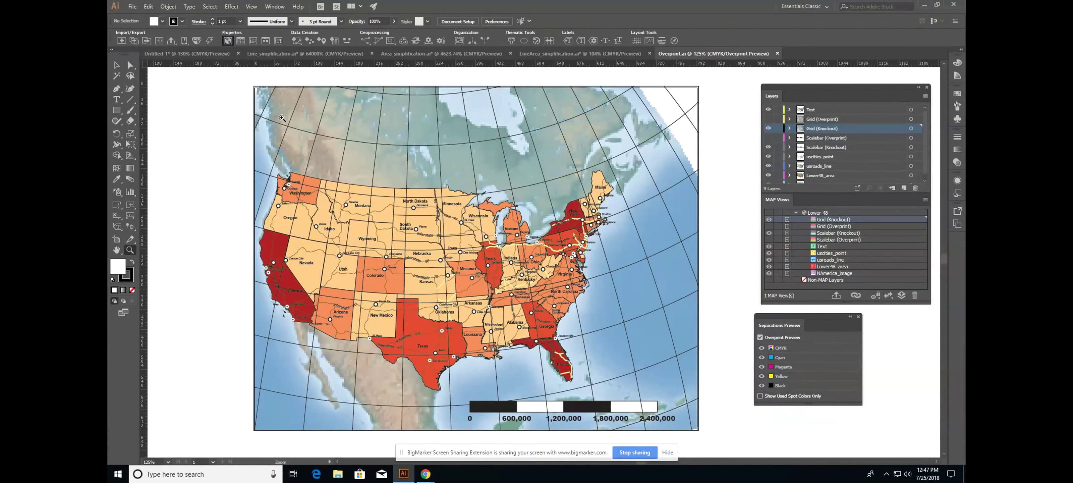
Inspect the overprint options in the Scalebar (Knockout) scale bar's appearance settings and preview the map without the Black separation
left_click(117, 66)
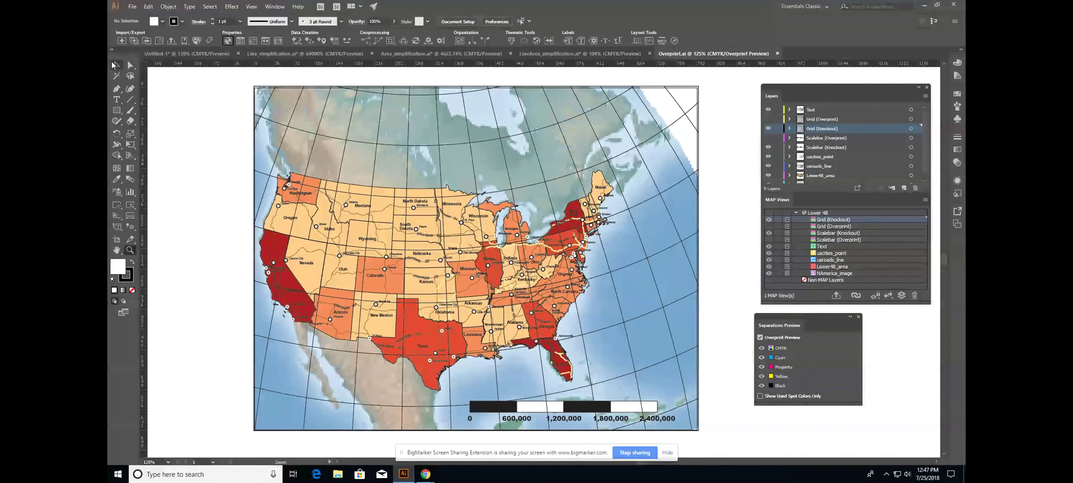
left_click(491, 410)
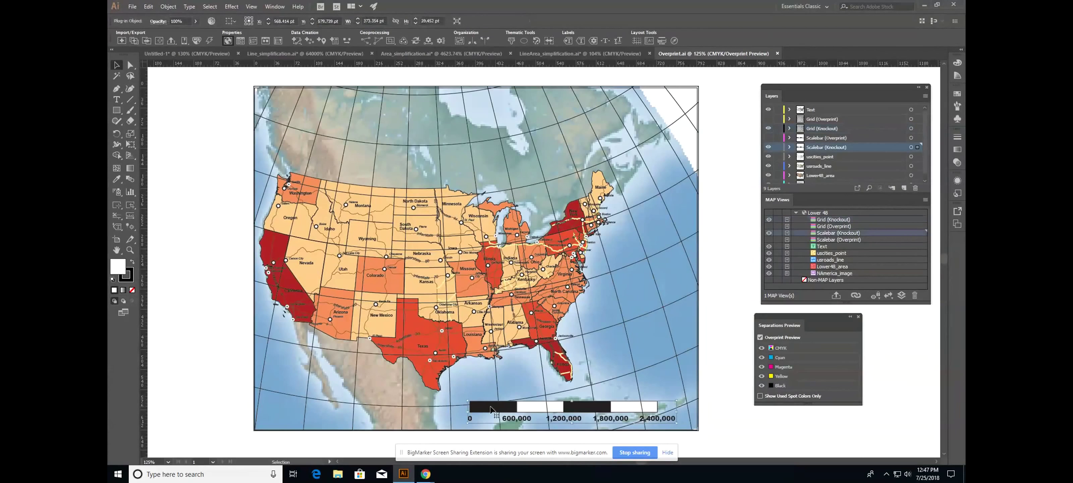
left_click(661, 43)
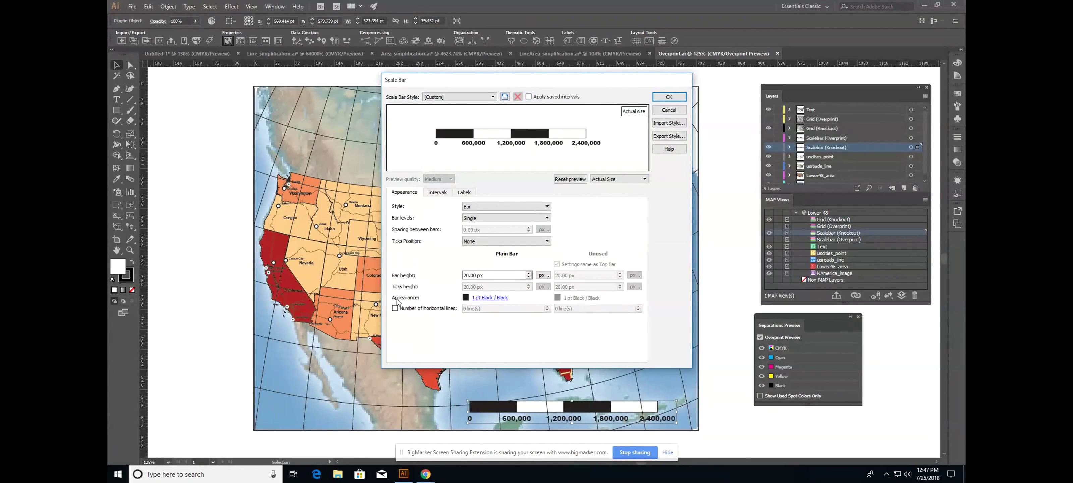
left_click(498, 298)
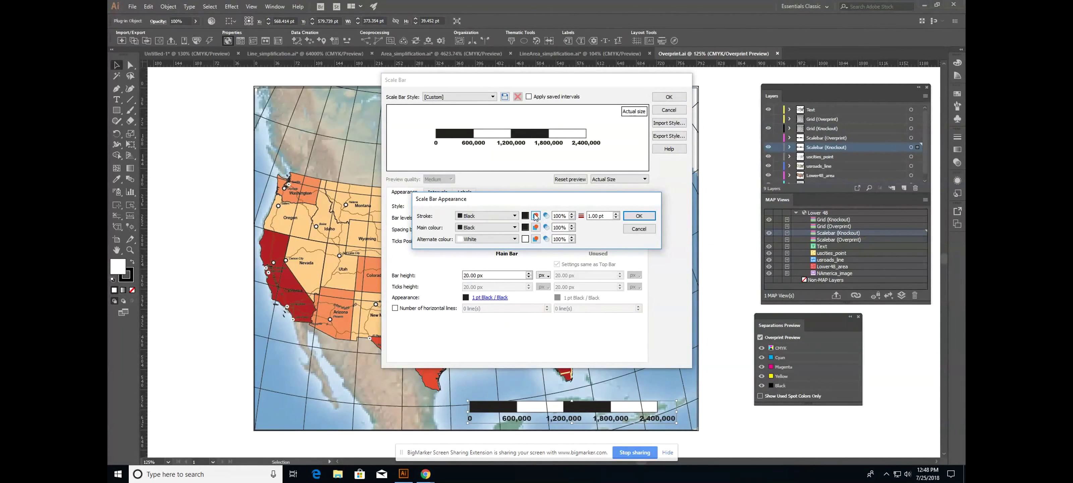
left_click(536, 239)
left_click(638, 215)
left_click(668, 96)
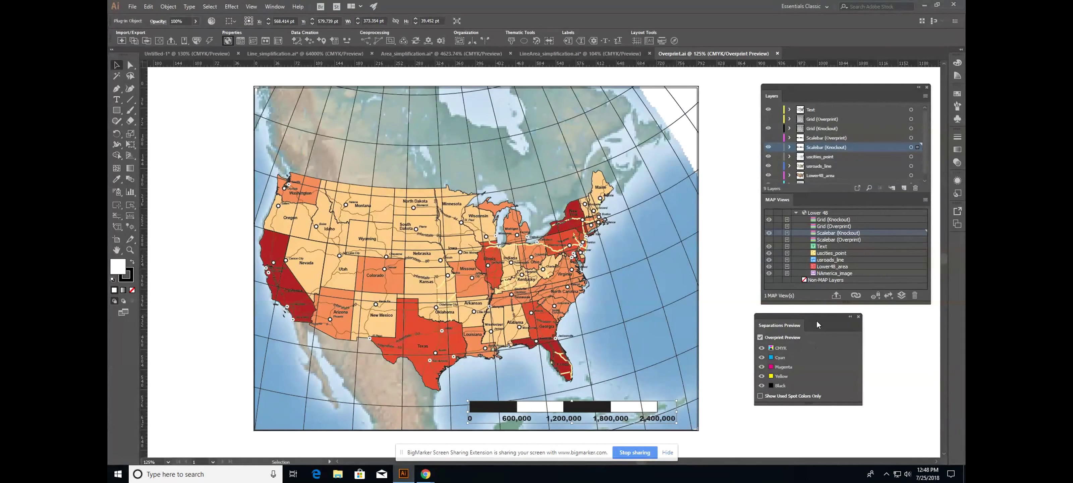
left_click(761, 385)
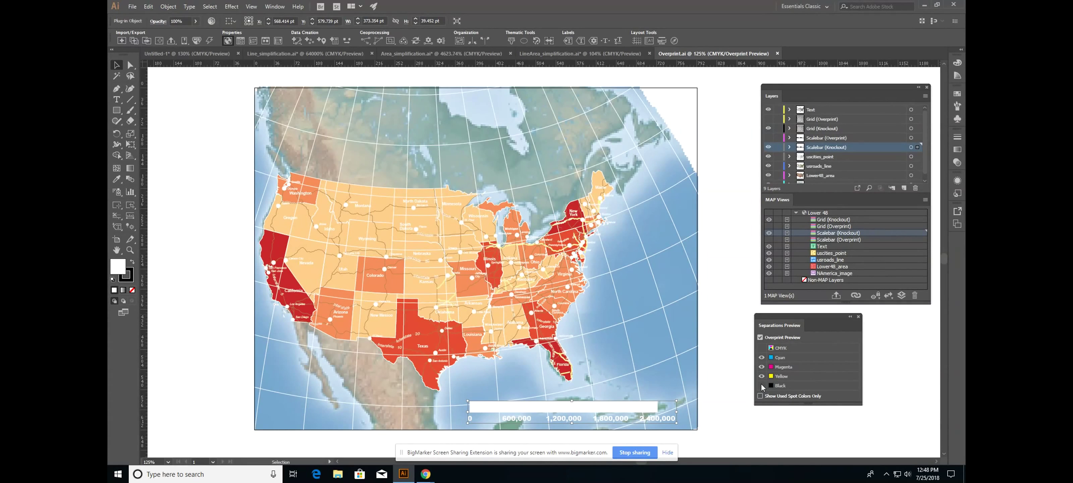
left_click(761, 385)
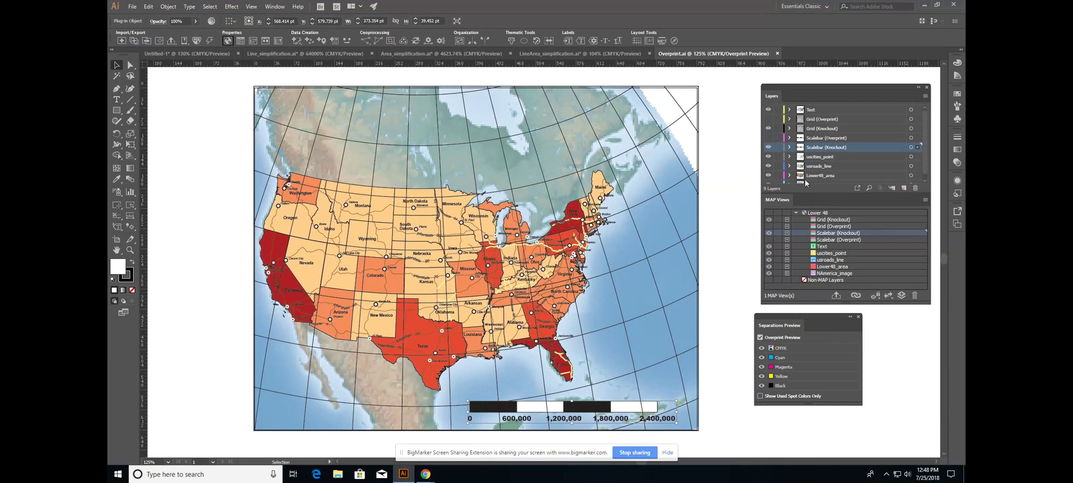
Replace the visible Knockout scale bar and grid layers with their Overprint versions and preview the map without the Black separation
left_click(768, 148)
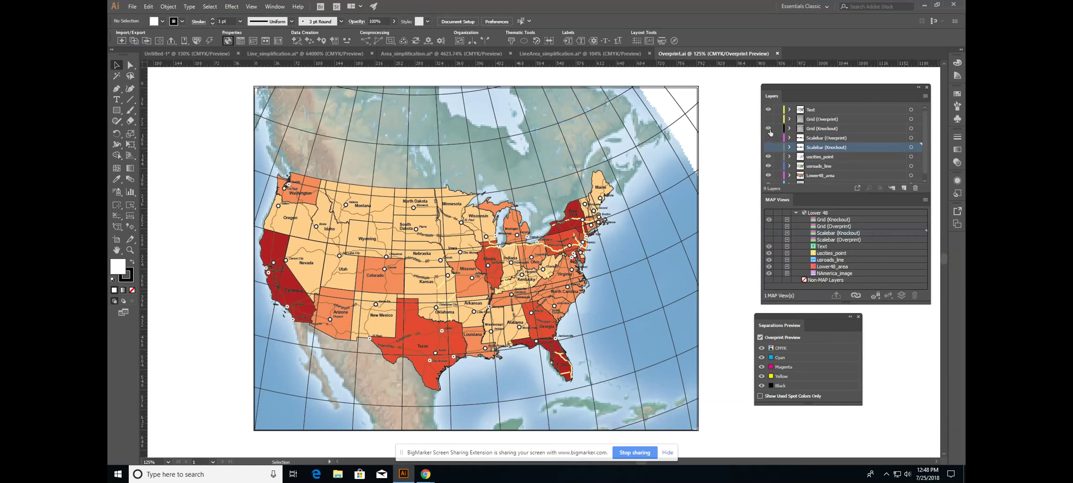
left_click(769, 128)
left_click(769, 138)
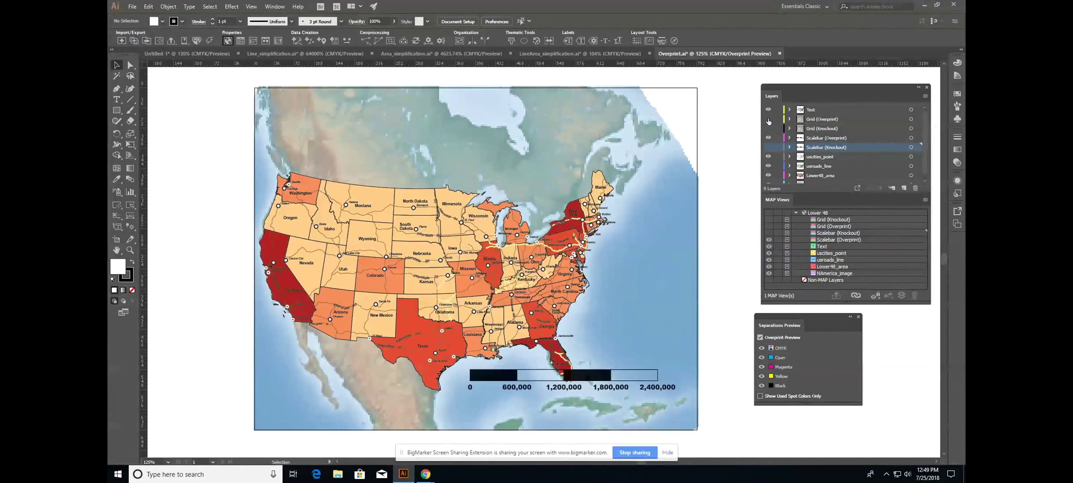
left_click(769, 120)
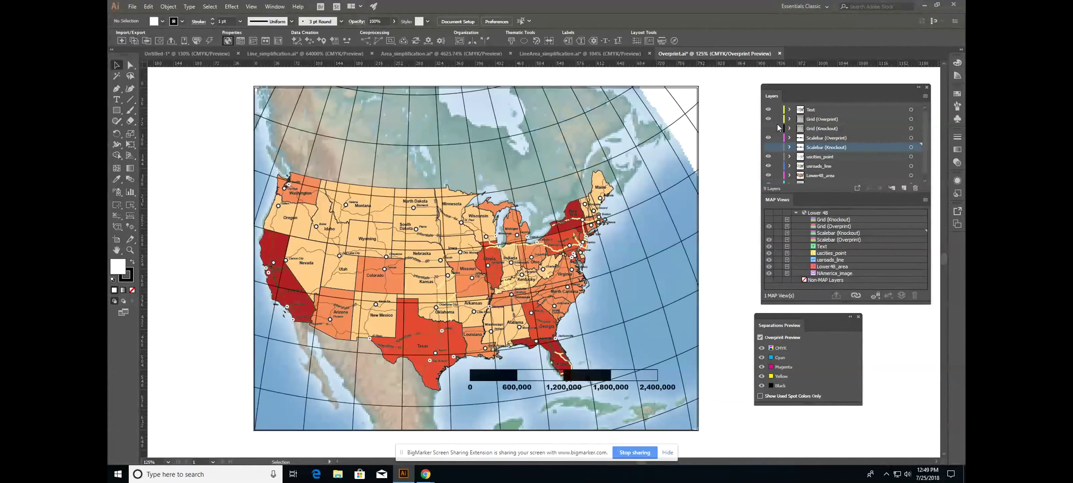
left_click(761, 386)
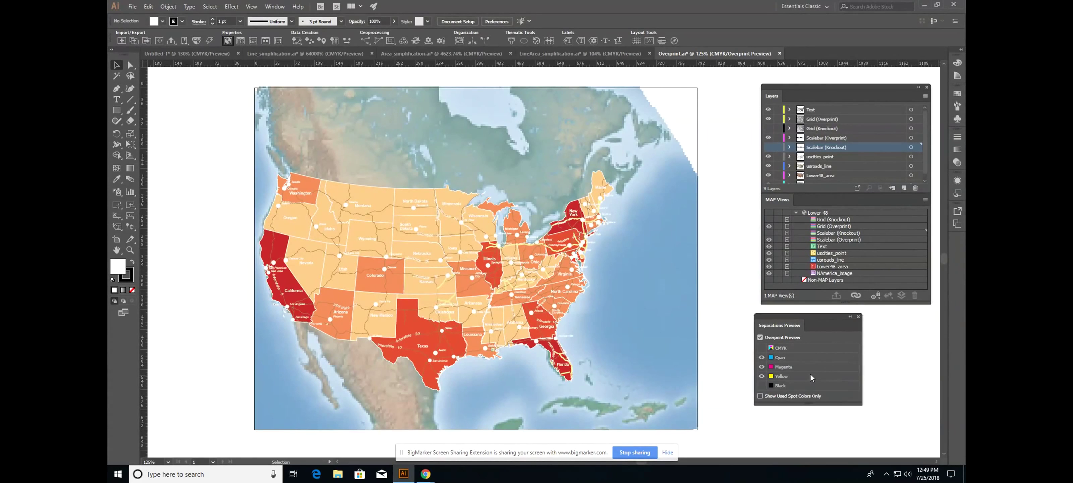
left_click(761, 386)
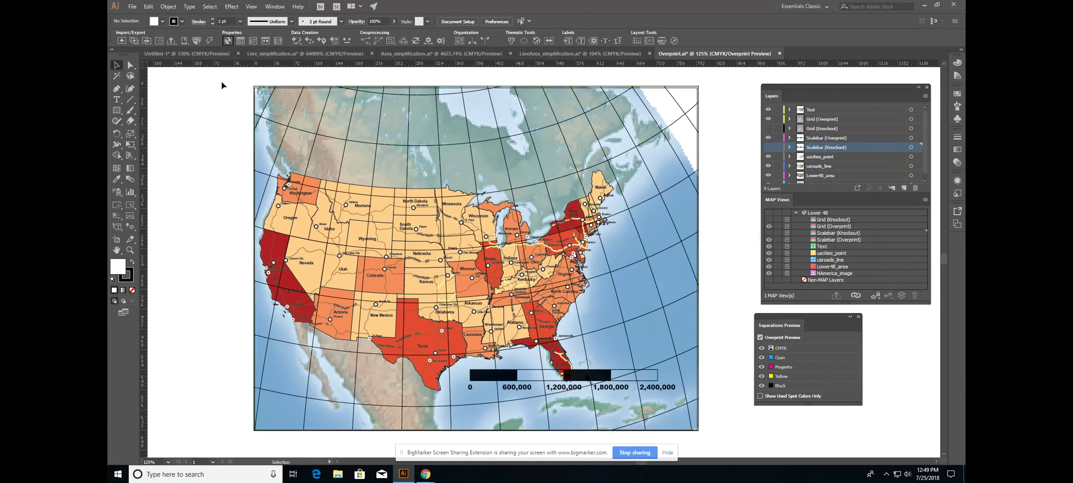
Examine the Import Map Data options in the MAPublisher preferences, including the feature type suffix on layer names, without changing them
left_click(148, 7)
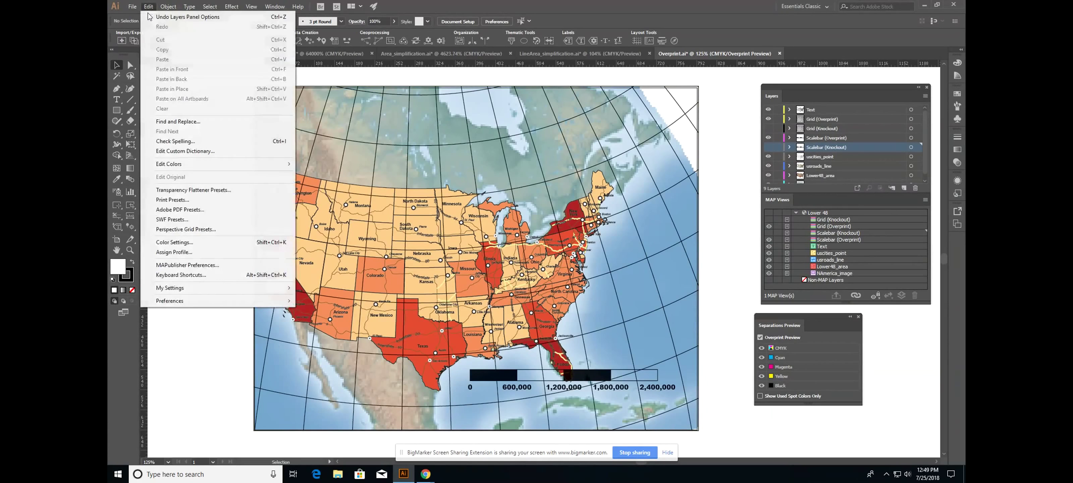
left_click(191, 265)
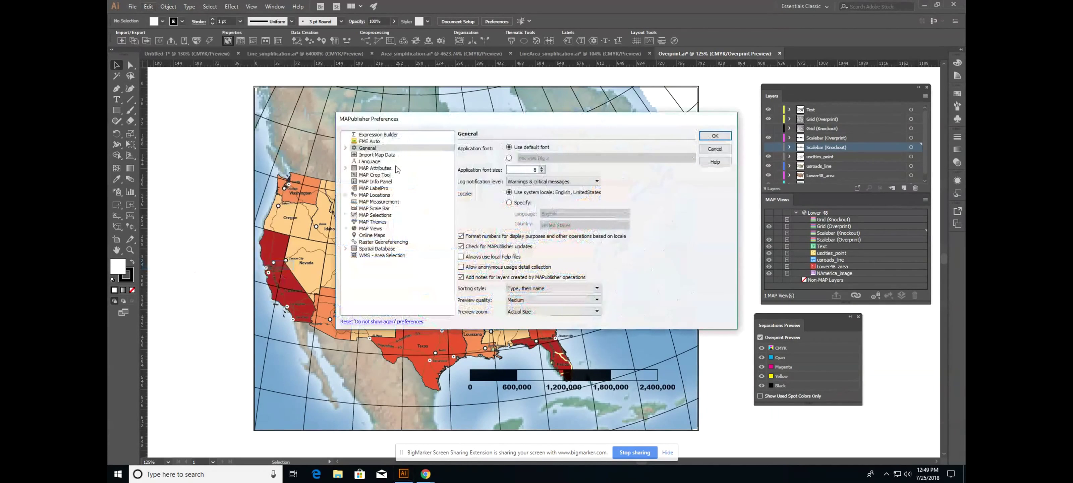
left_click(399, 156)
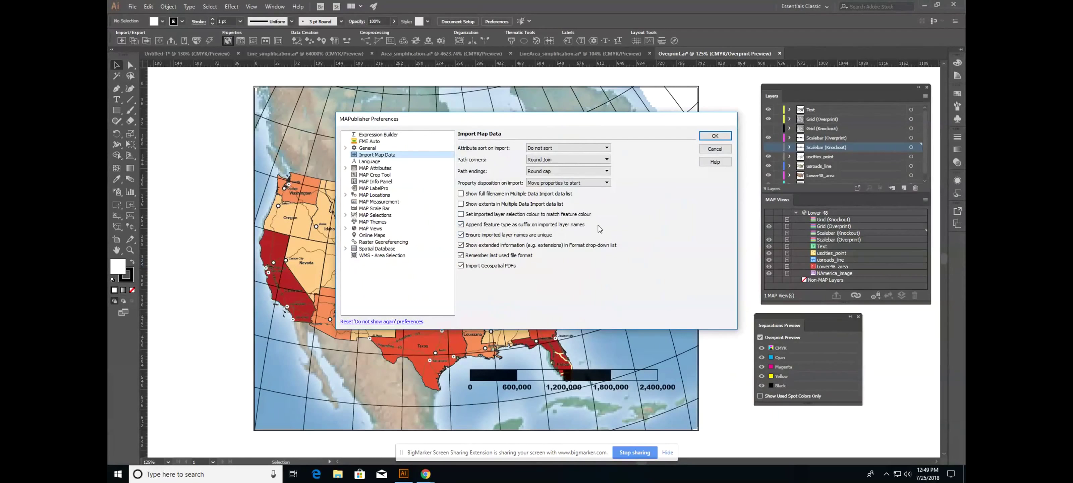
mouse_move(600, 228)
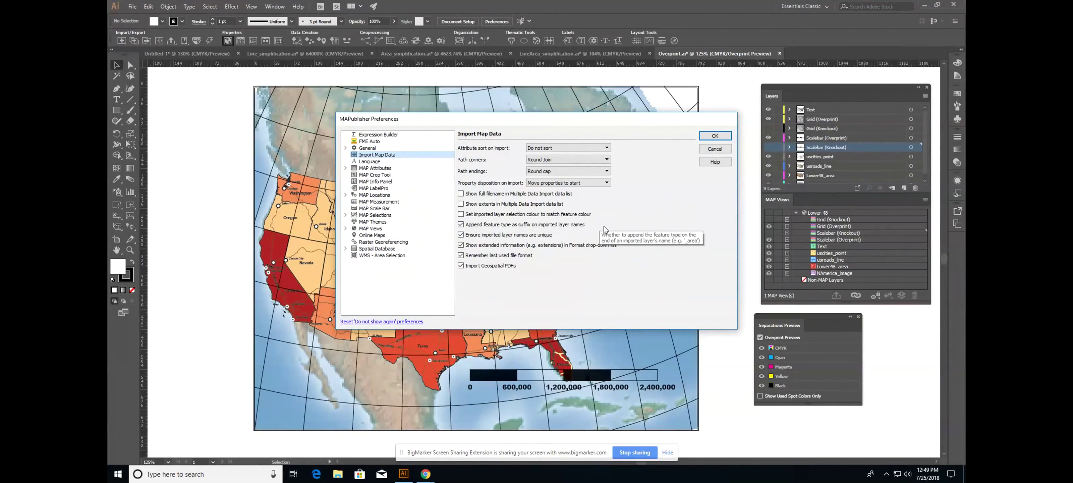
left_click(701, 150)
Look through the MAPublisher import formats, choose Auto detect format and close the dialog without importing
left_click(121, 40)
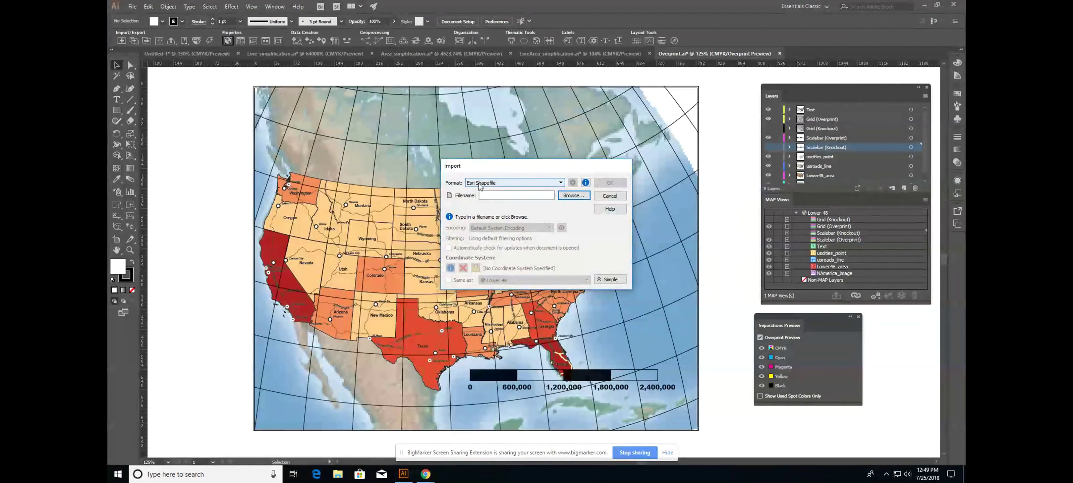
left_click(480, 184)
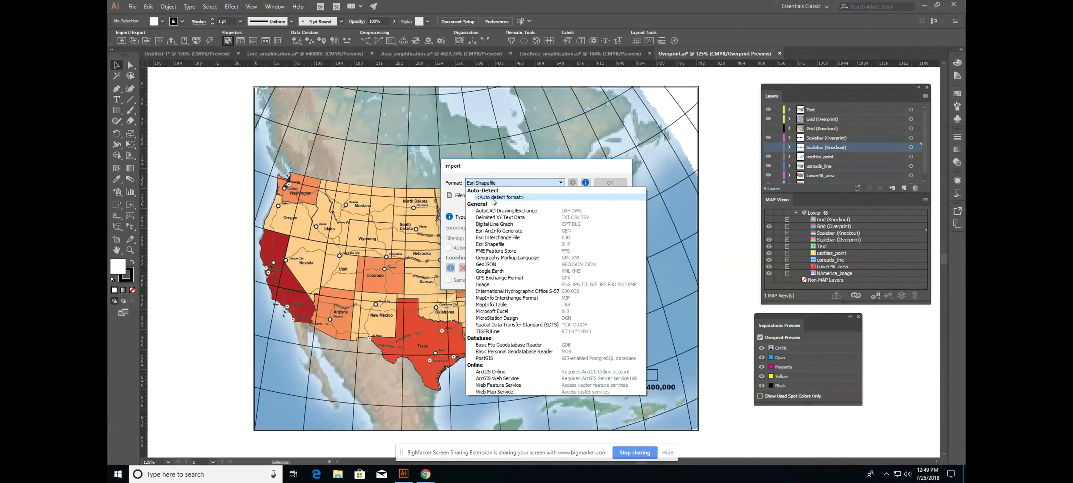
left_click(494, 198)
left_click(578, 192)
Check the Remember last used file format option in the Import Map Data preferences, keeping it enabled
left_click(148, 6)
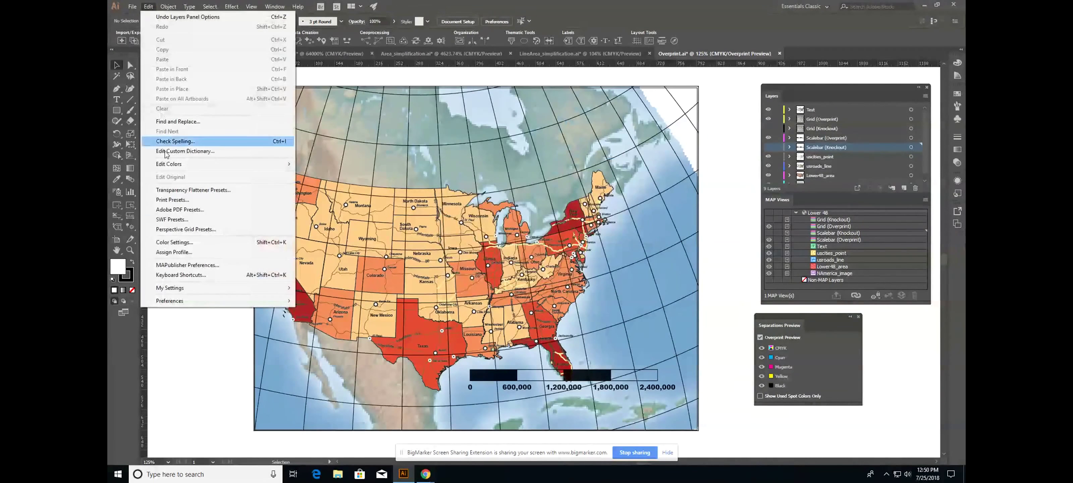
left_click(187, 265)
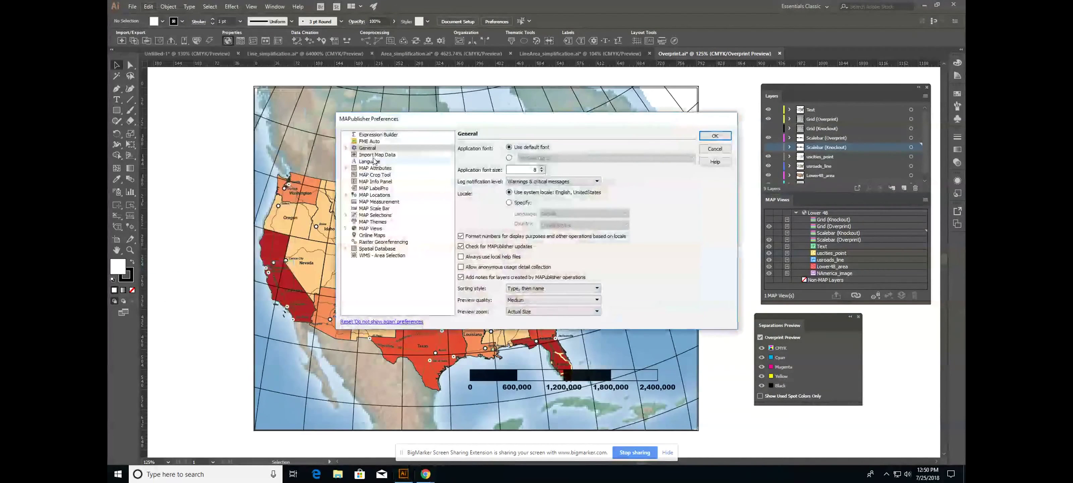
left_click(373, 155)
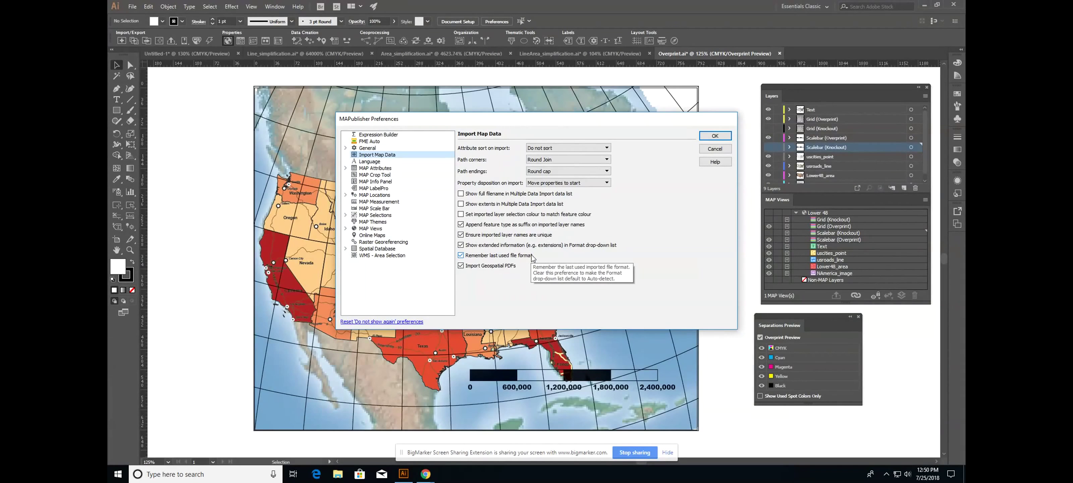
left_click(715, 135)
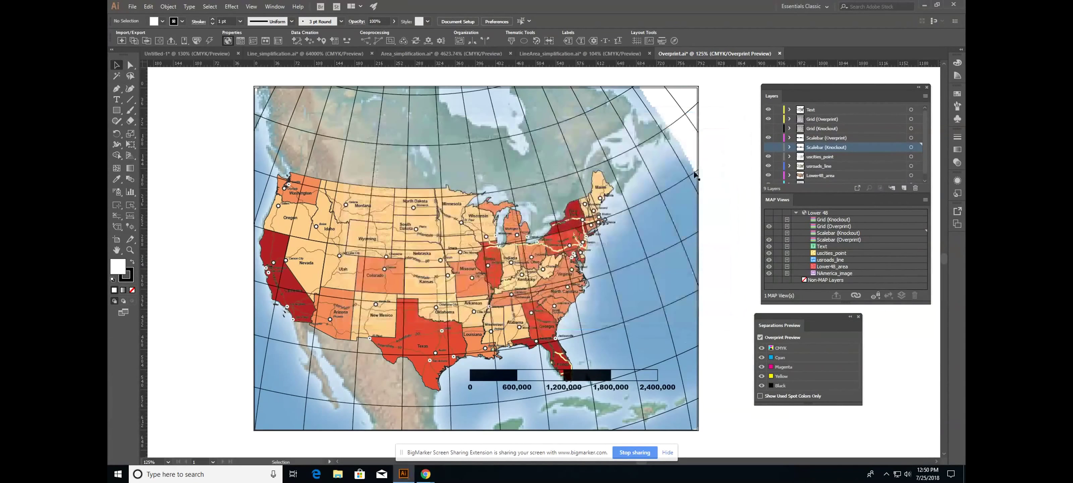
Switch to the BigMarker conference room in Chrome and stop sharing the screen
mouse_move(423, 471)
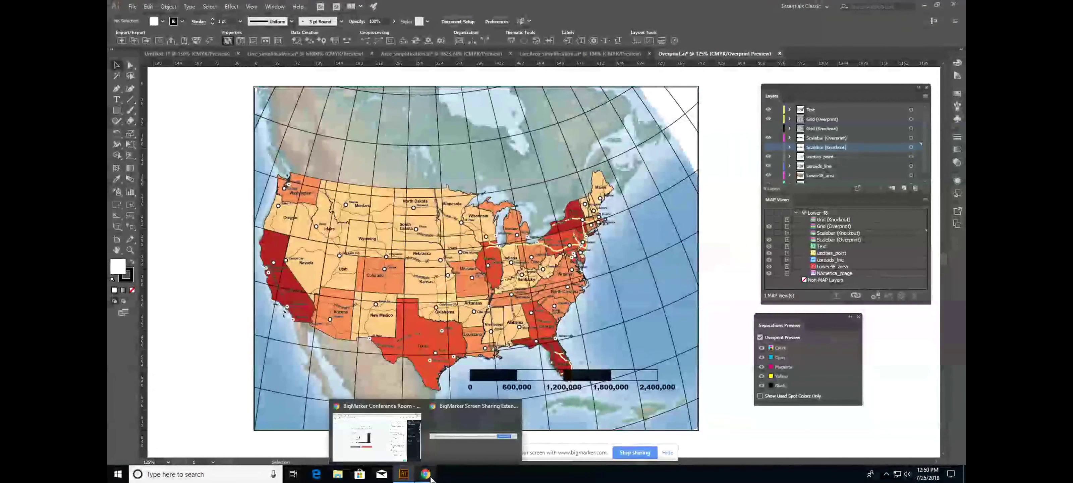
left_click(375, 435)
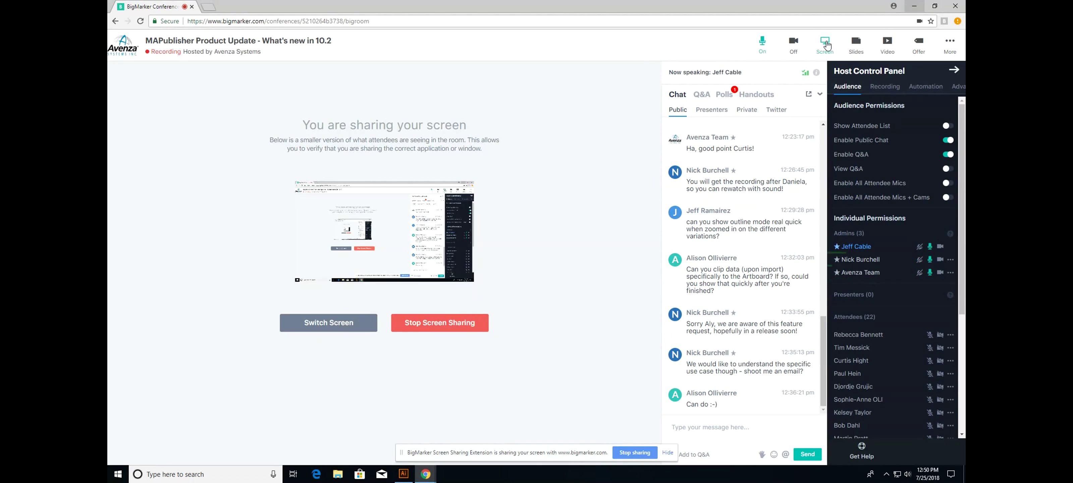
left_click(826, 44)
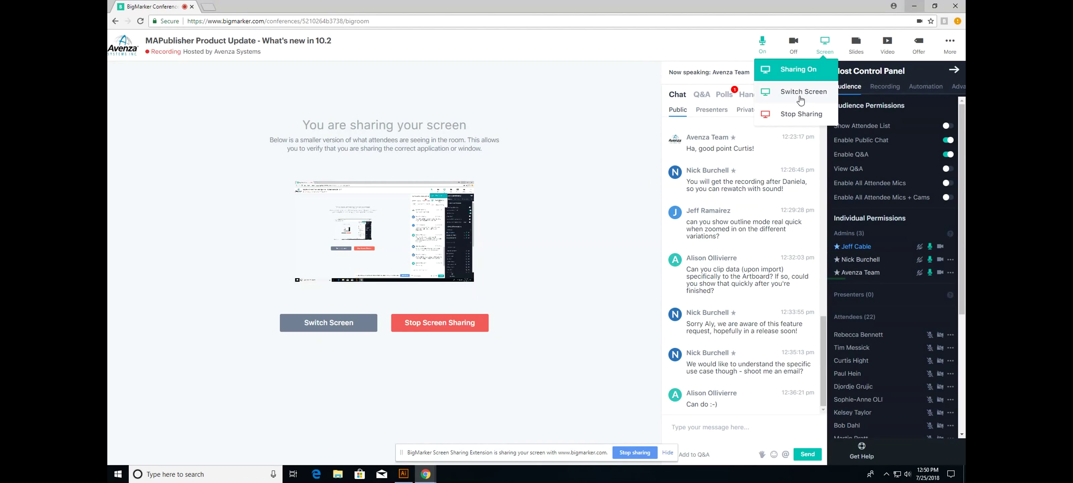
left_click(797, 115)
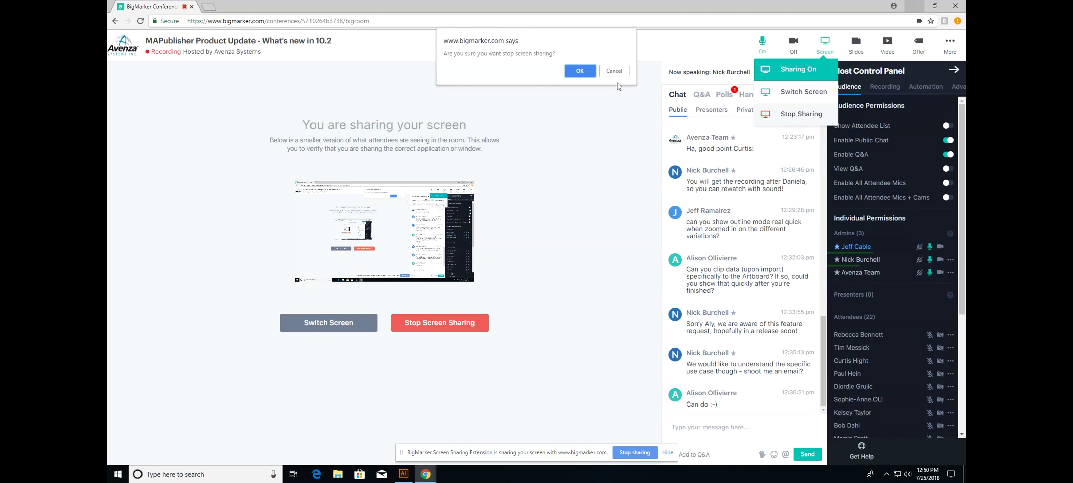
left_click(587, 72)
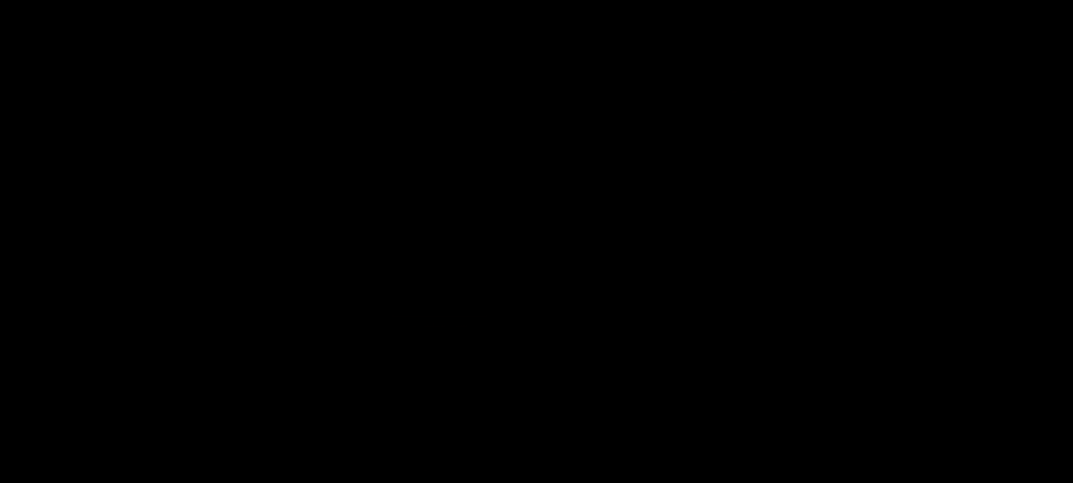